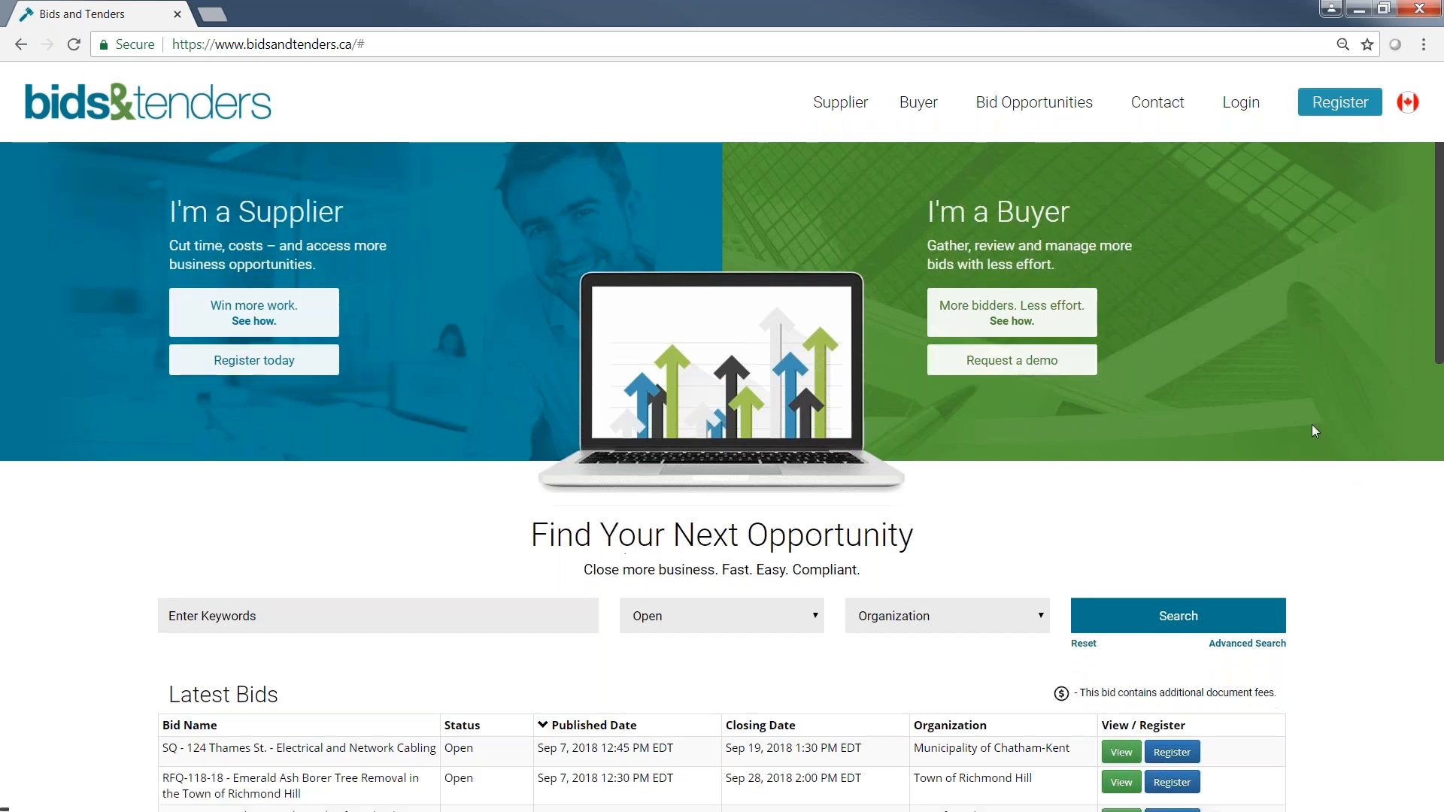
Check the bid status filter options and sort the latest open bids by closing date in ascending order.
scroll(1312, 424, "down", 2)
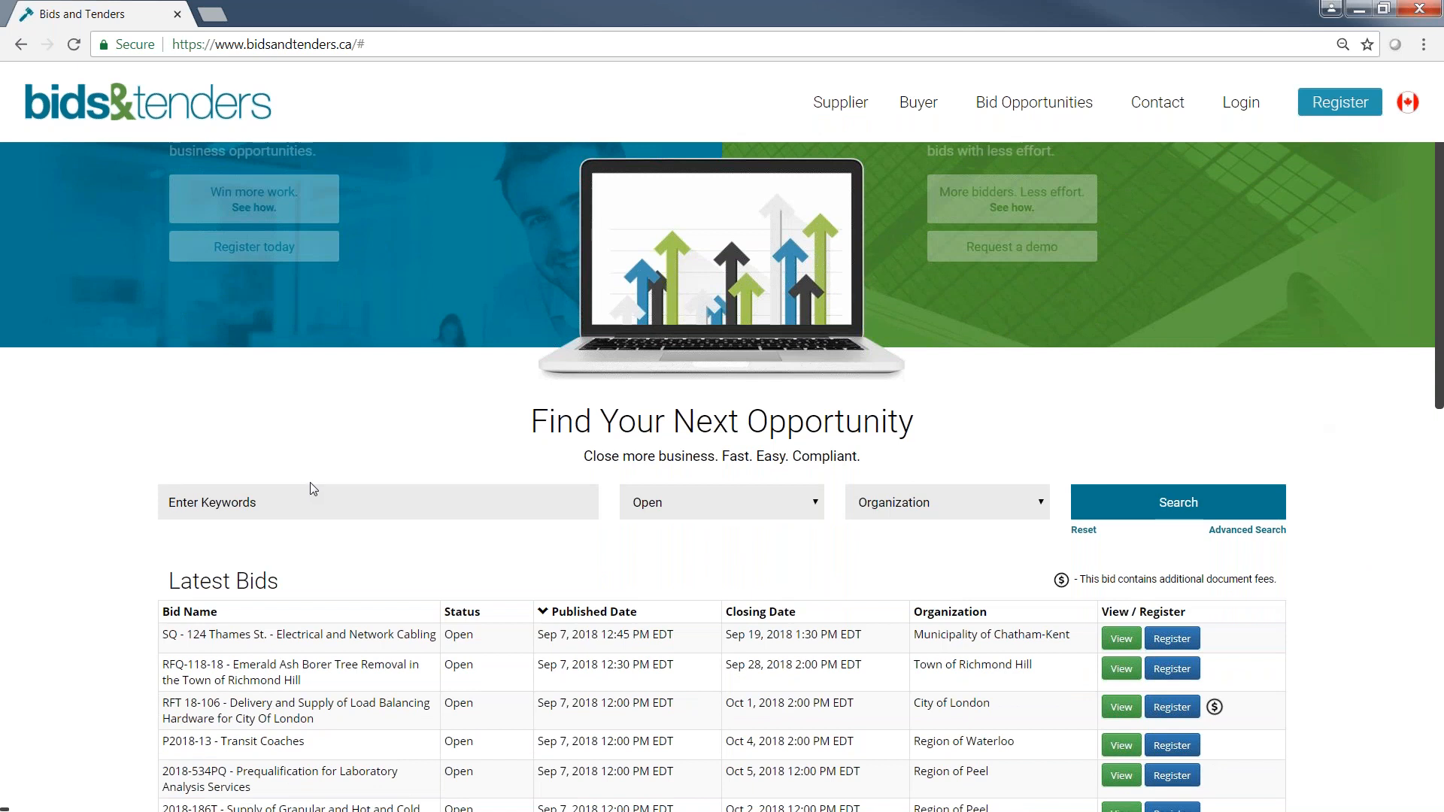
left_click(692, 510)
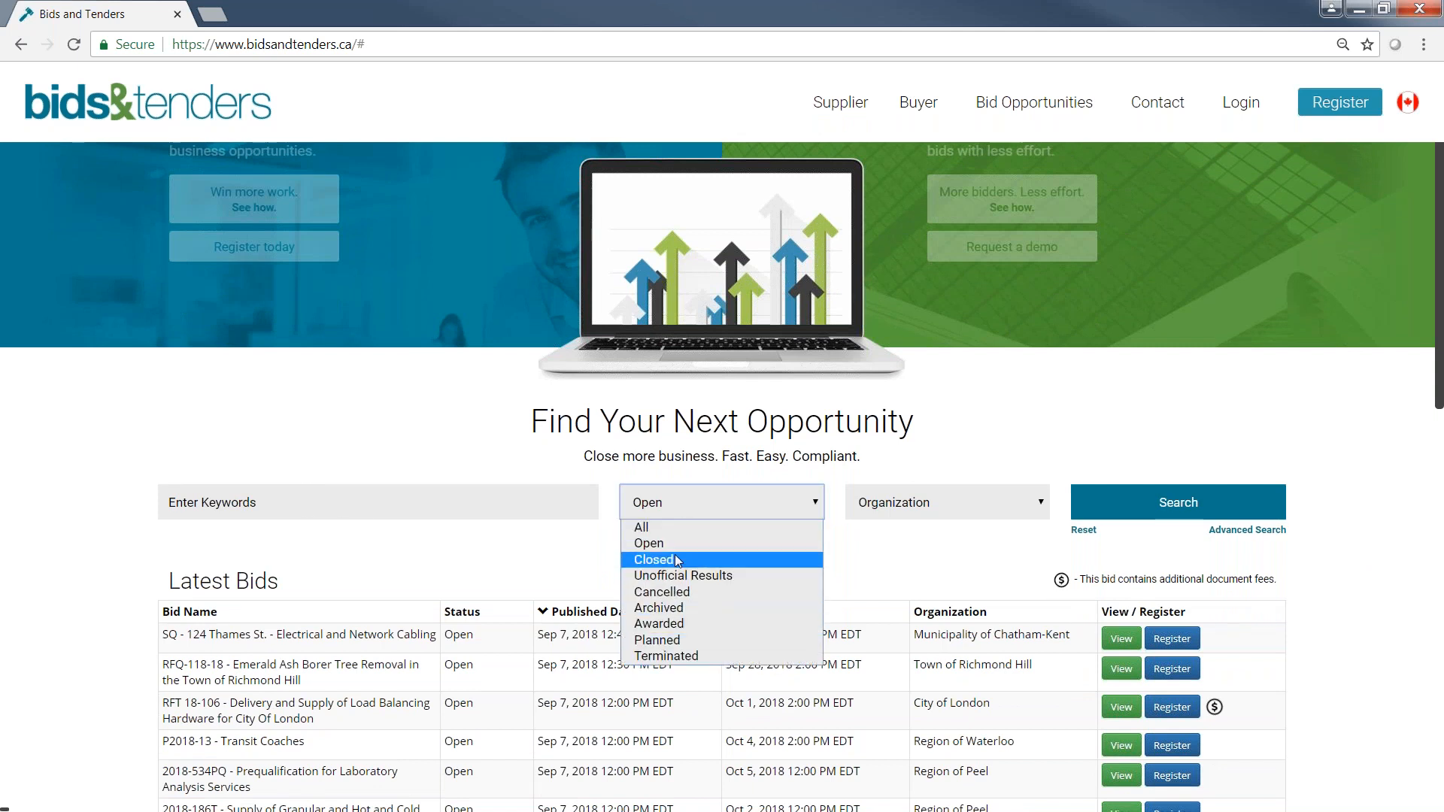
left_click(668, 624)
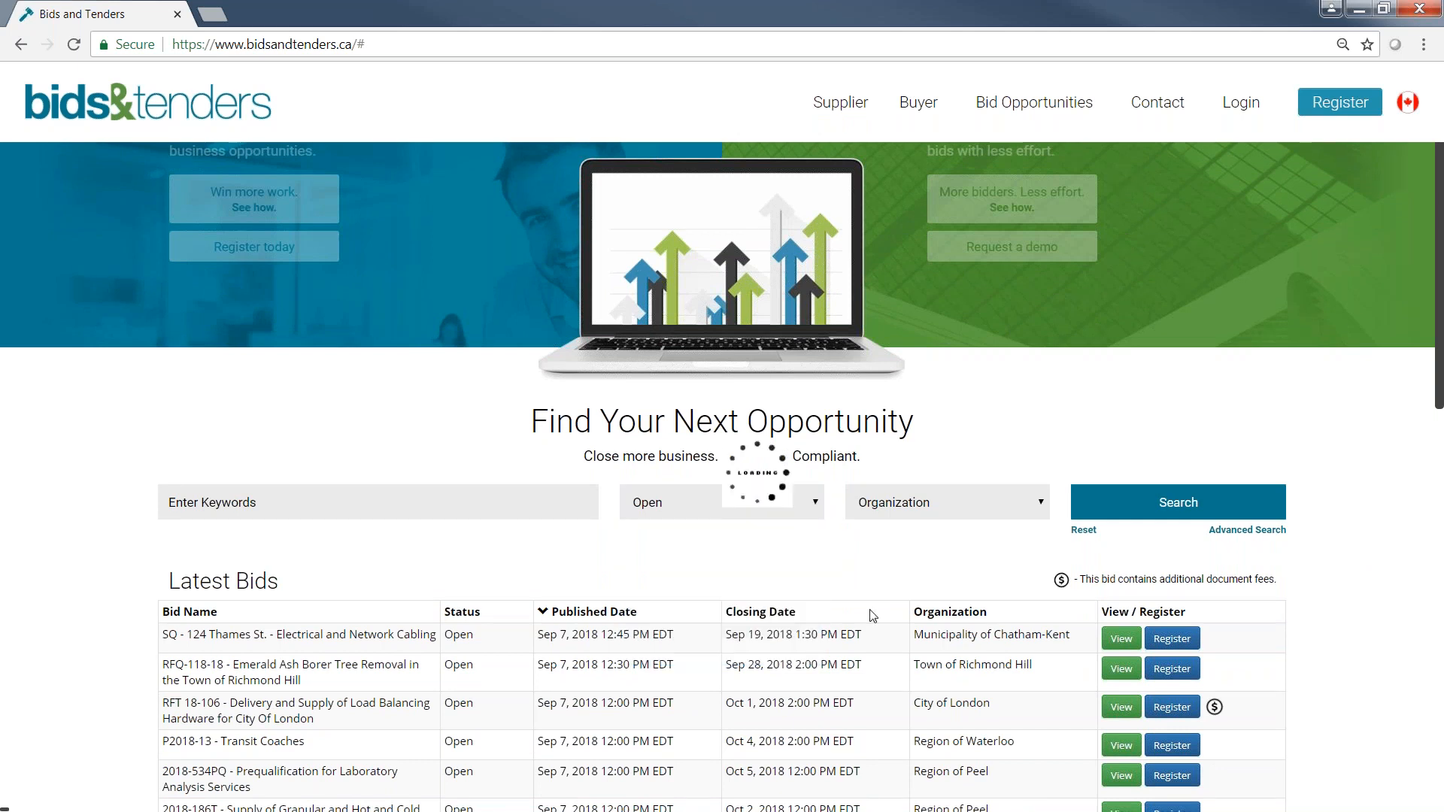
Look over the organizations available for filtering and browse the list of latest bids.
left_click(950, 505)
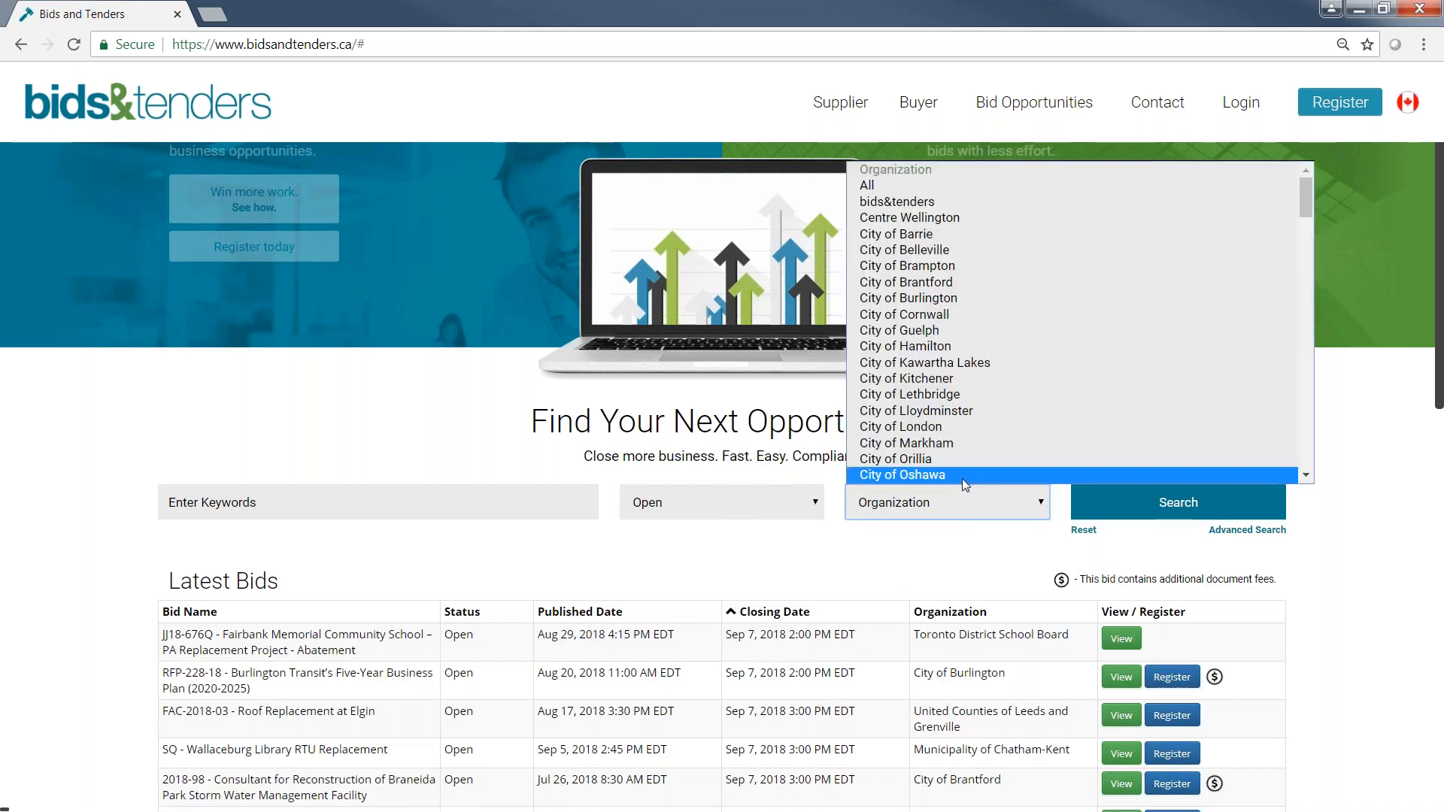
left_click(951, 592)
scroll(1372, 490, "down", 1)
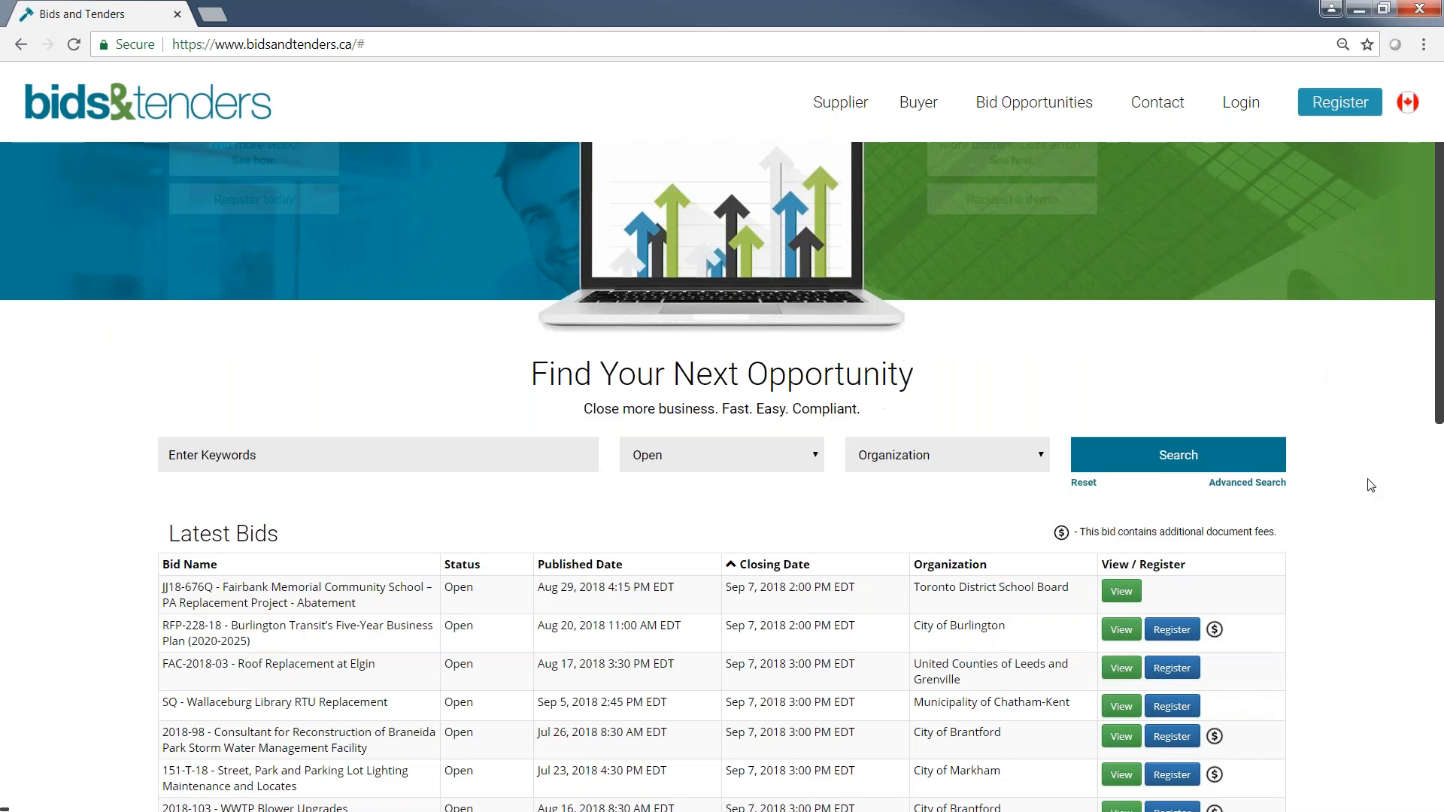
scroll(1370, 485, "down", 3)
scroll(1369, 484, "down", 1)
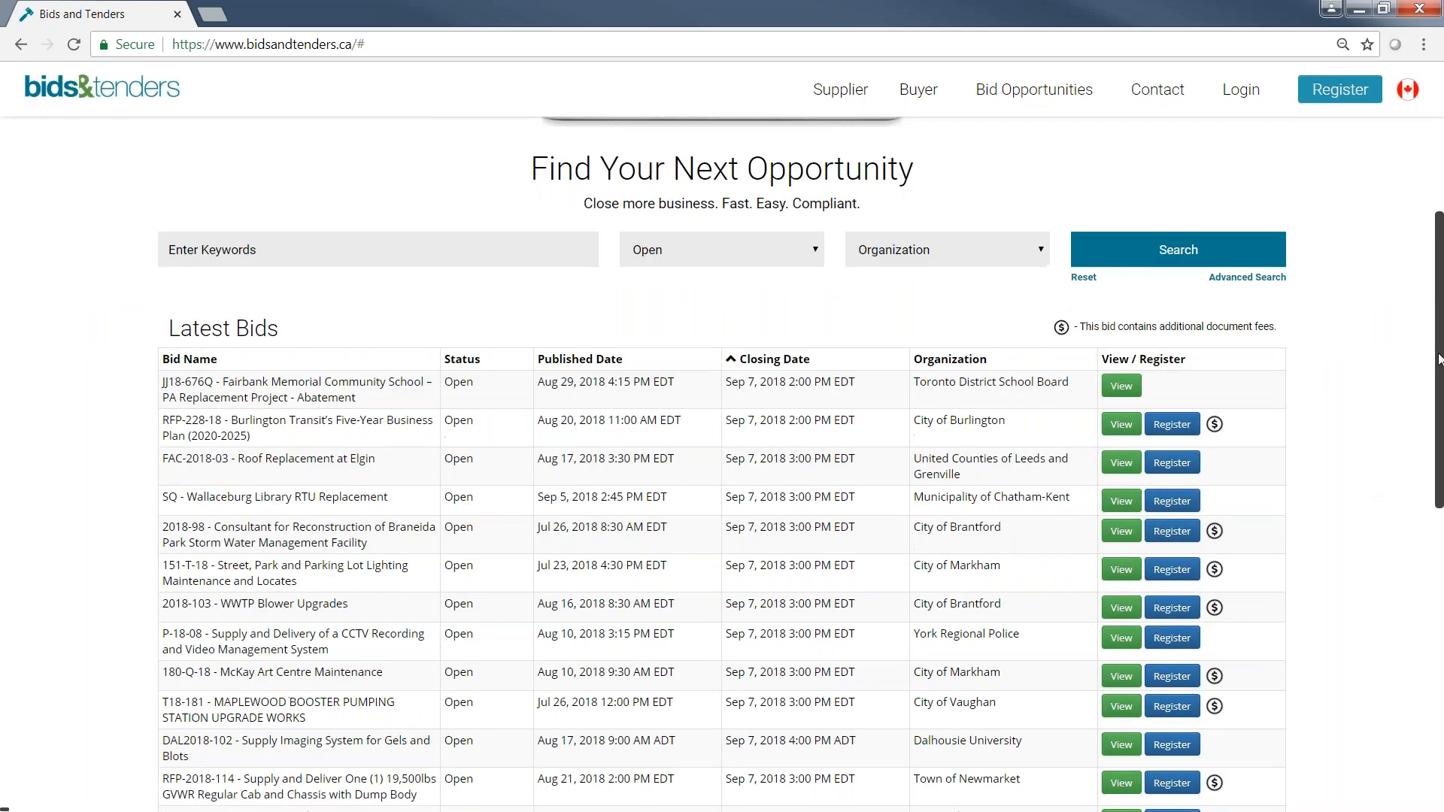
left_click_drag(1439, 359, 1438, 399)
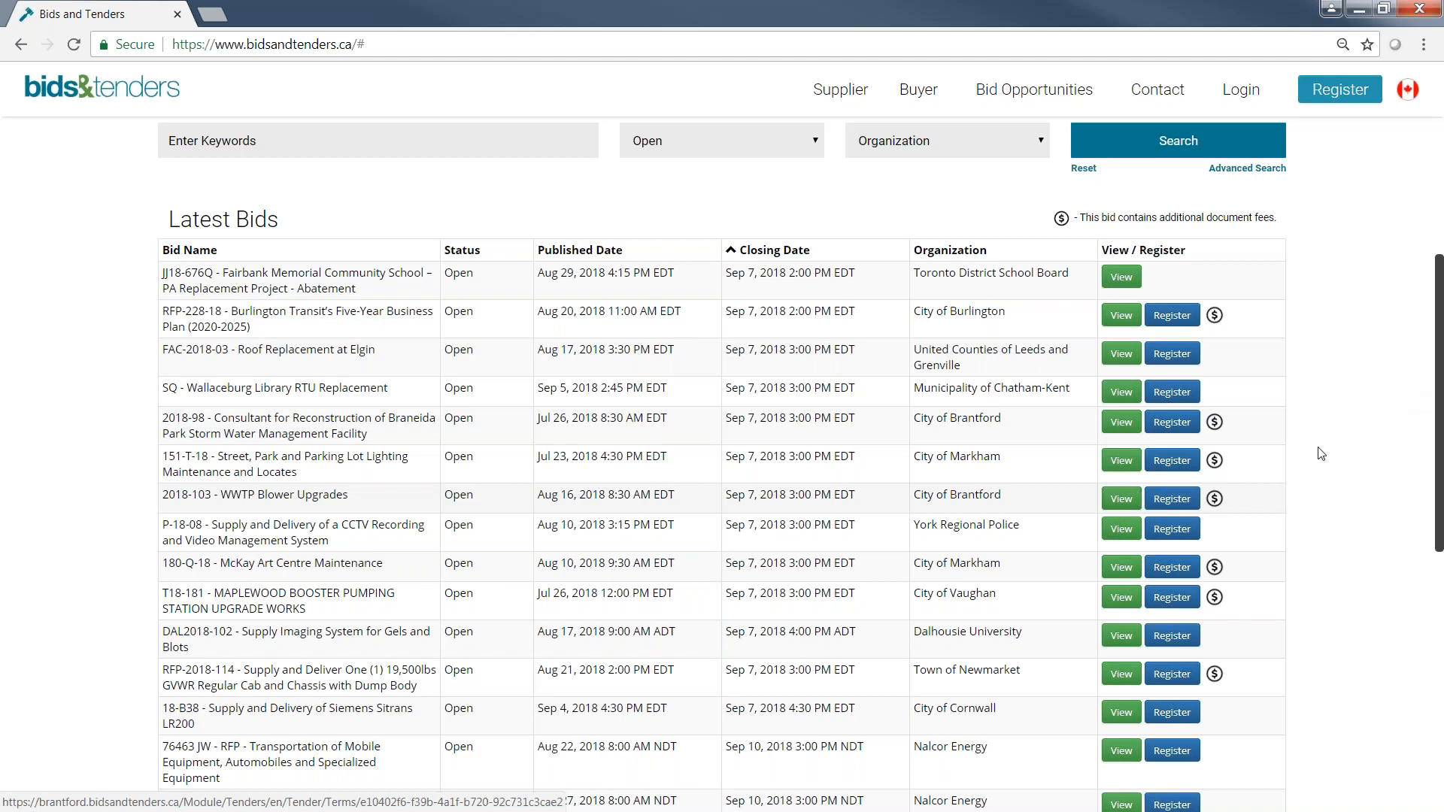
Filter the open bids by the organization City of Lethbridge and run the search.
scroll(1353, 434, "up", 1)
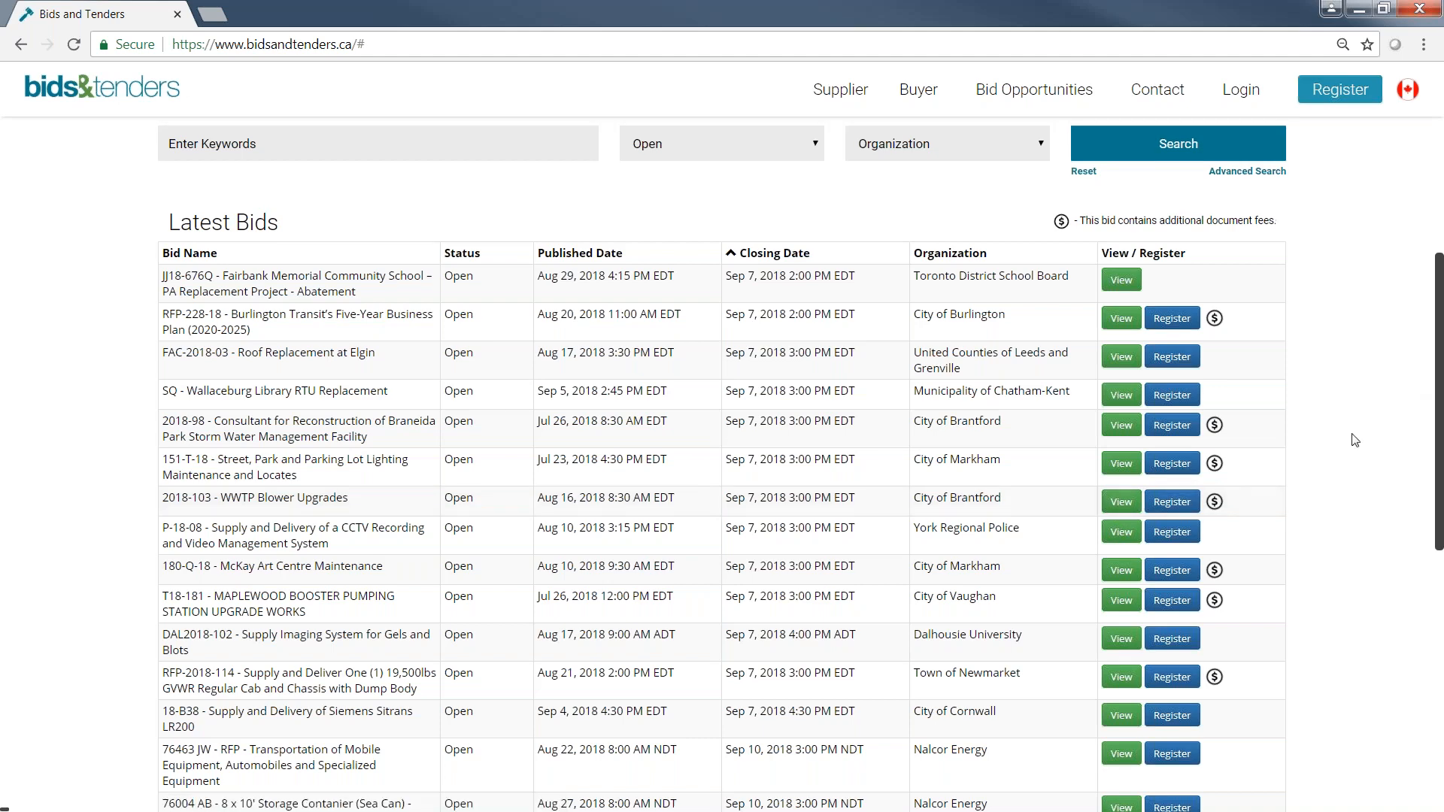
scroll(1355, 440, "up", 2)
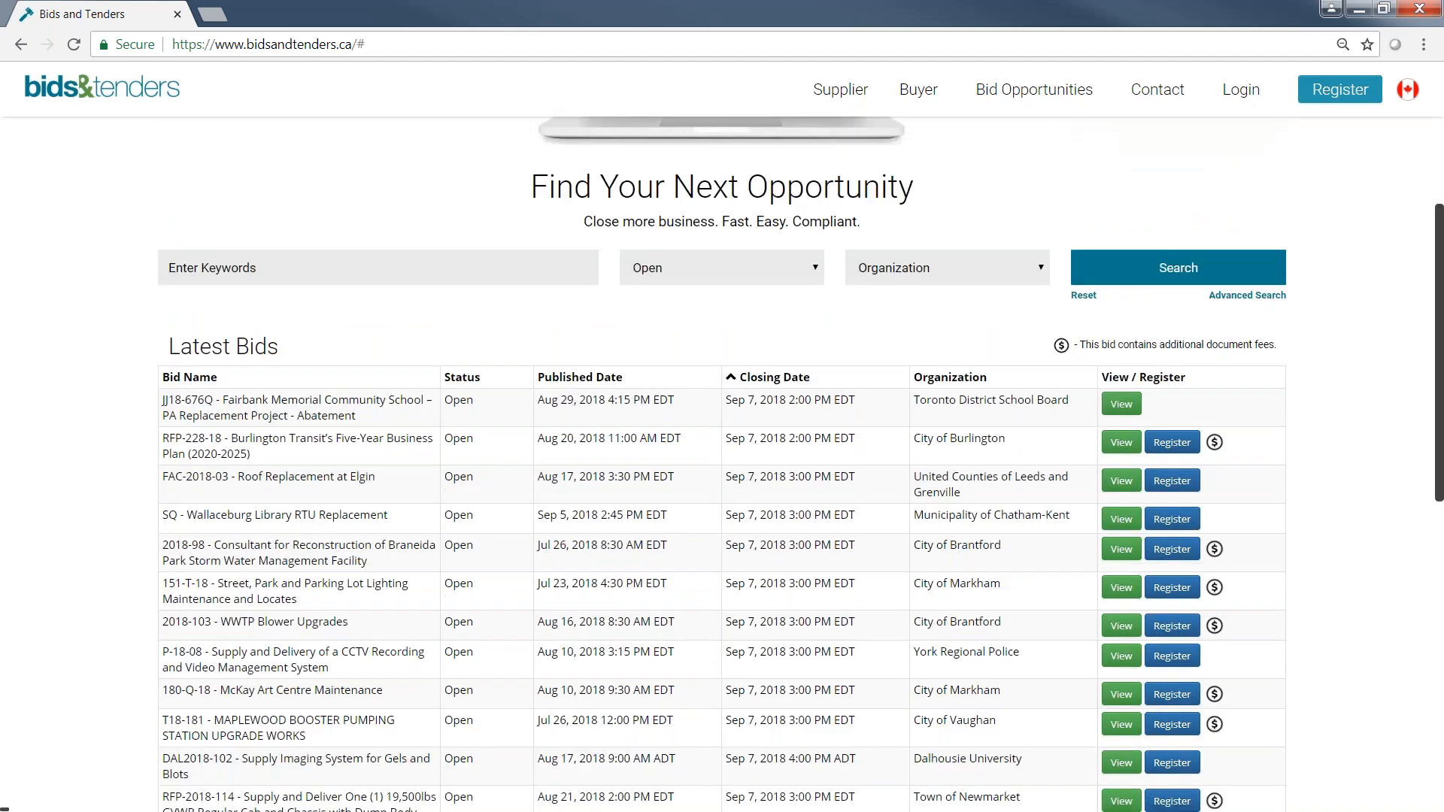
scroll(865, 364, "up", 2)
left_click(909, 398)
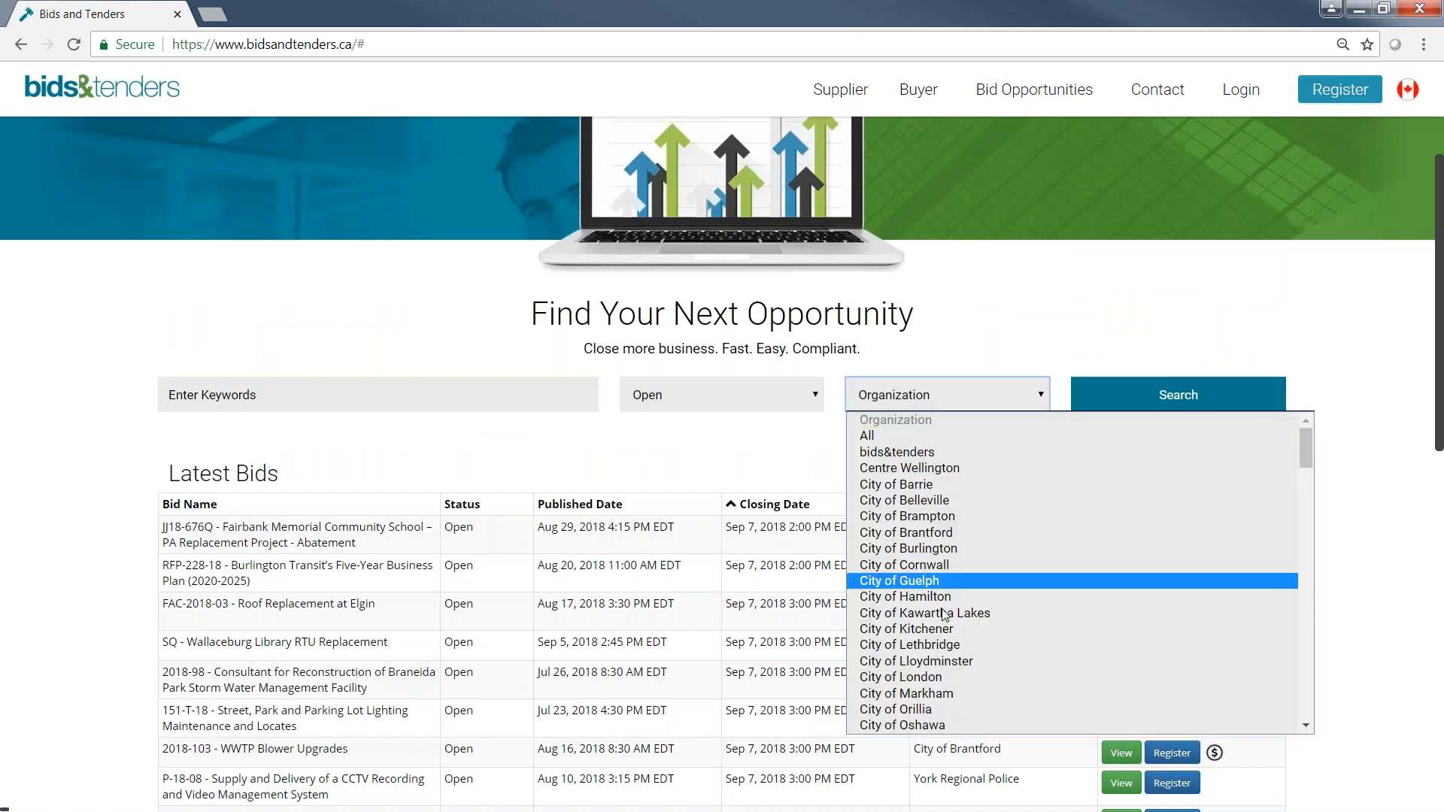
left_click(893, 645)
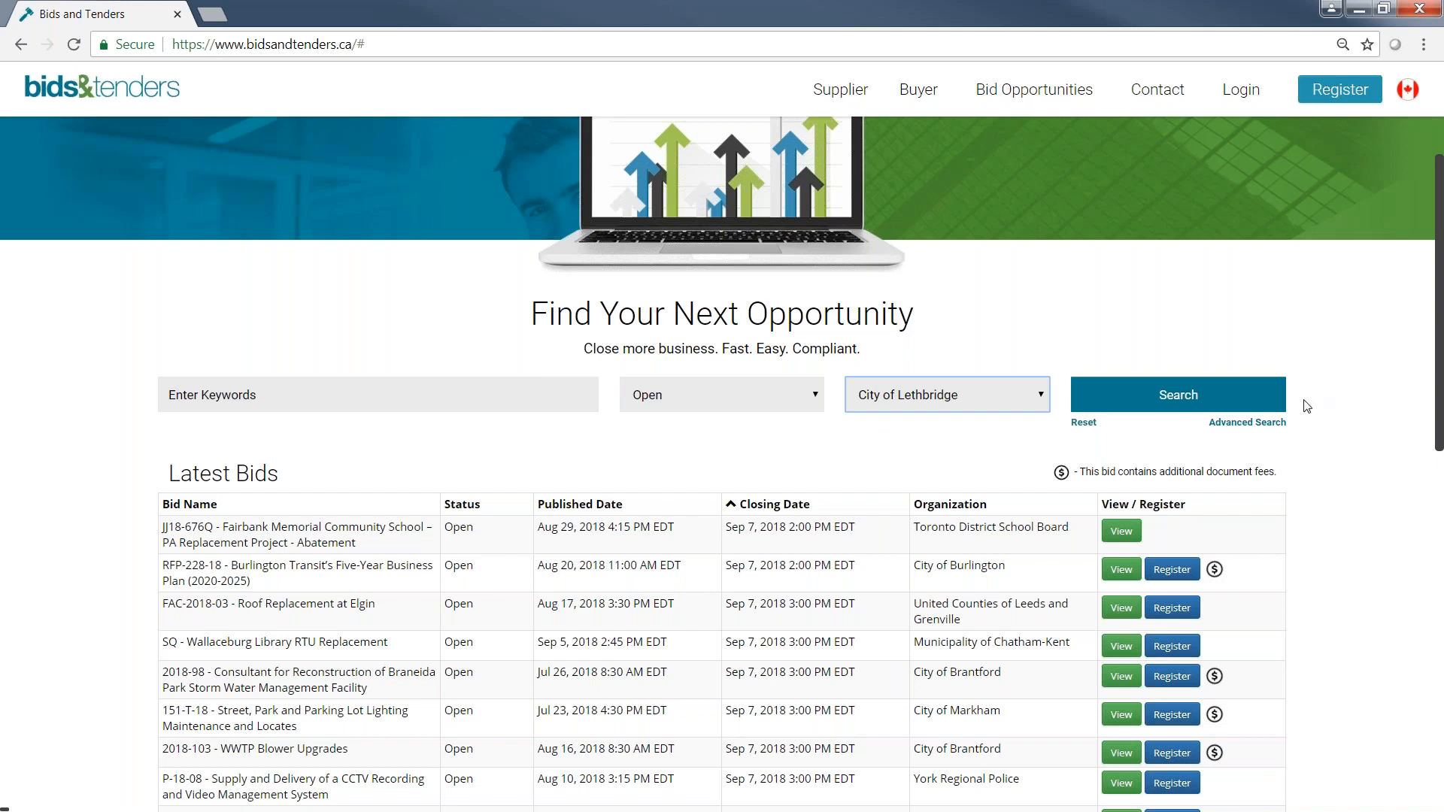
left_click(1204, 406)
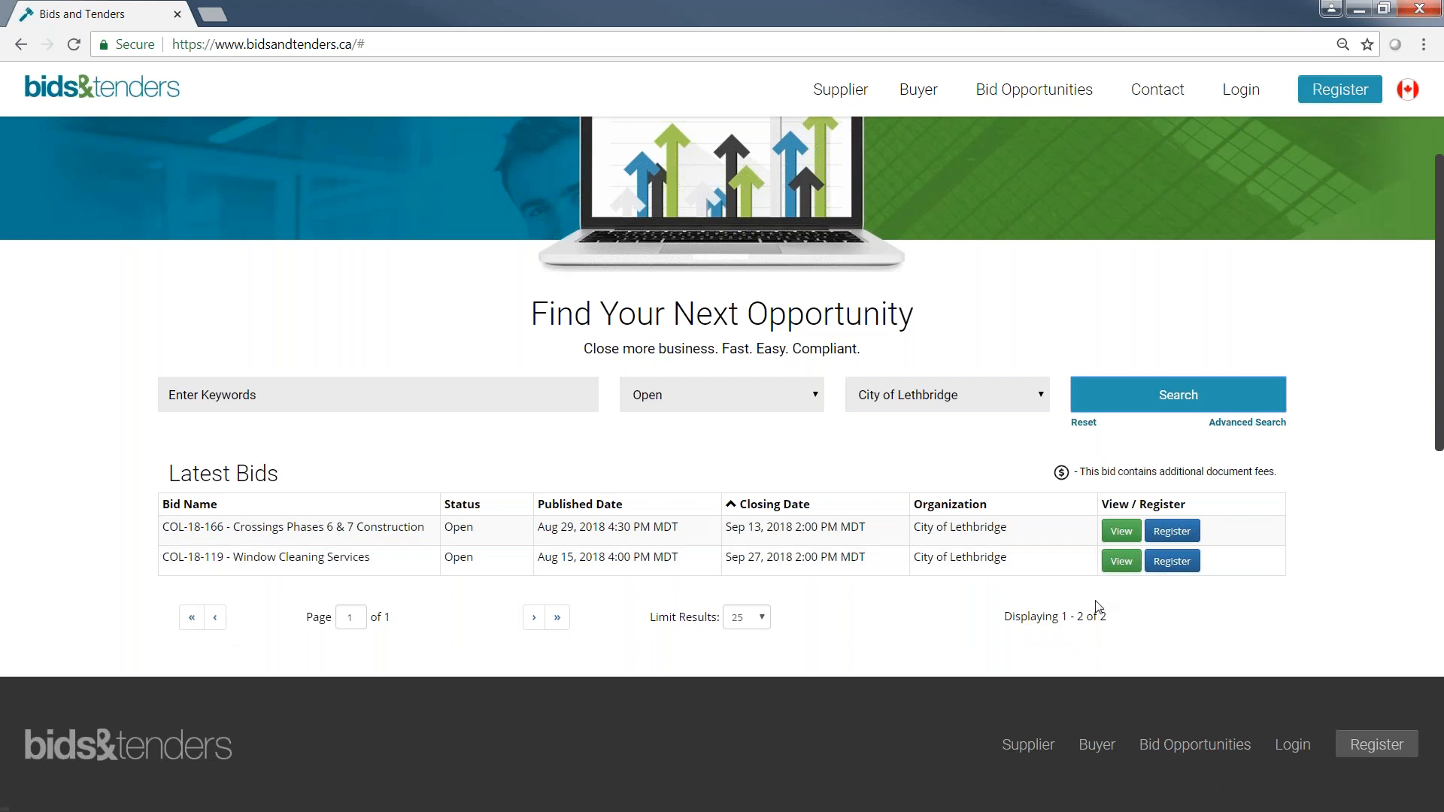
Open the details of the Crossings Phases 6 & 7 Construction bid and review its dates and submission type.
left_click(1118, 528)
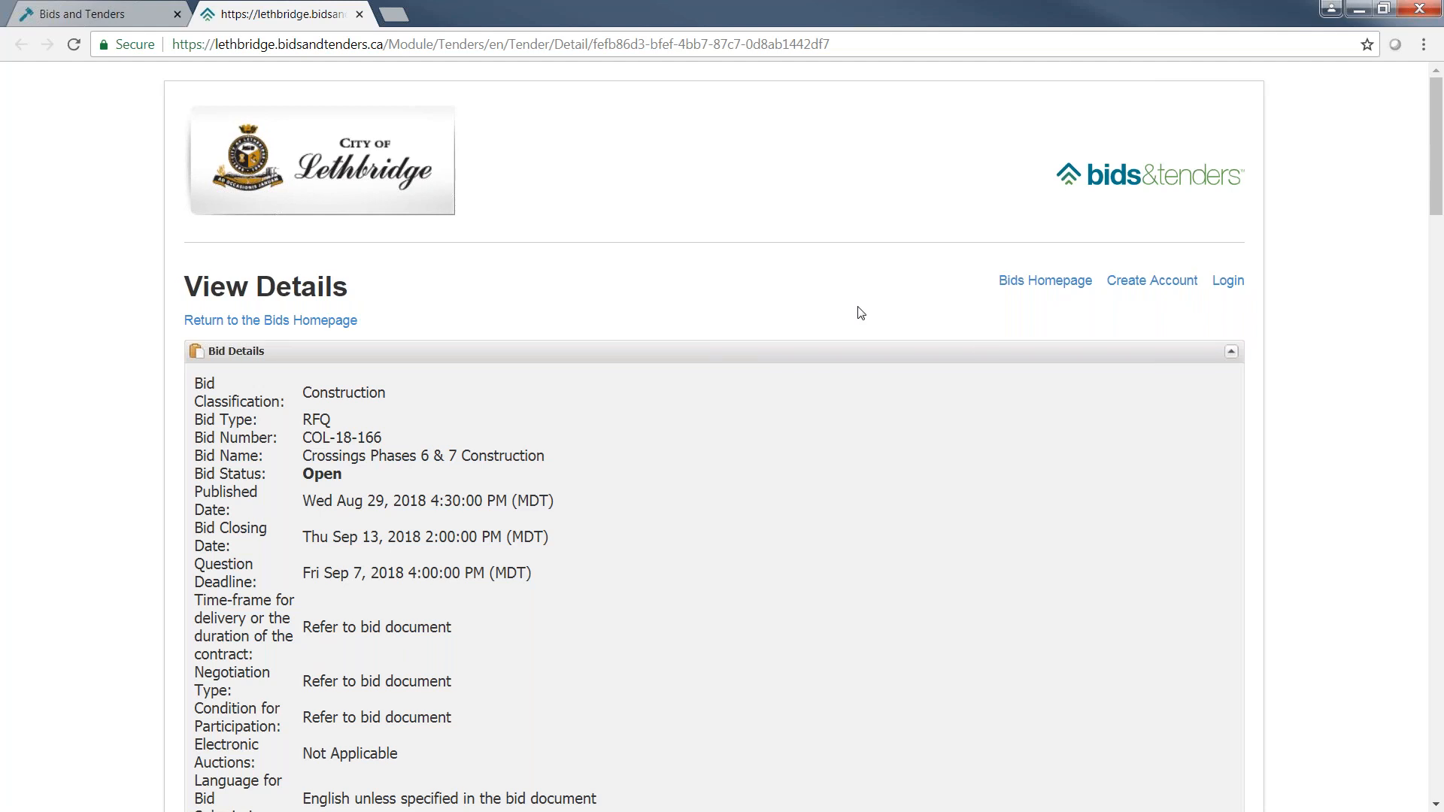
scroll(1328, 398, "down", 1)
scroll(1330, 404, "down", 1)
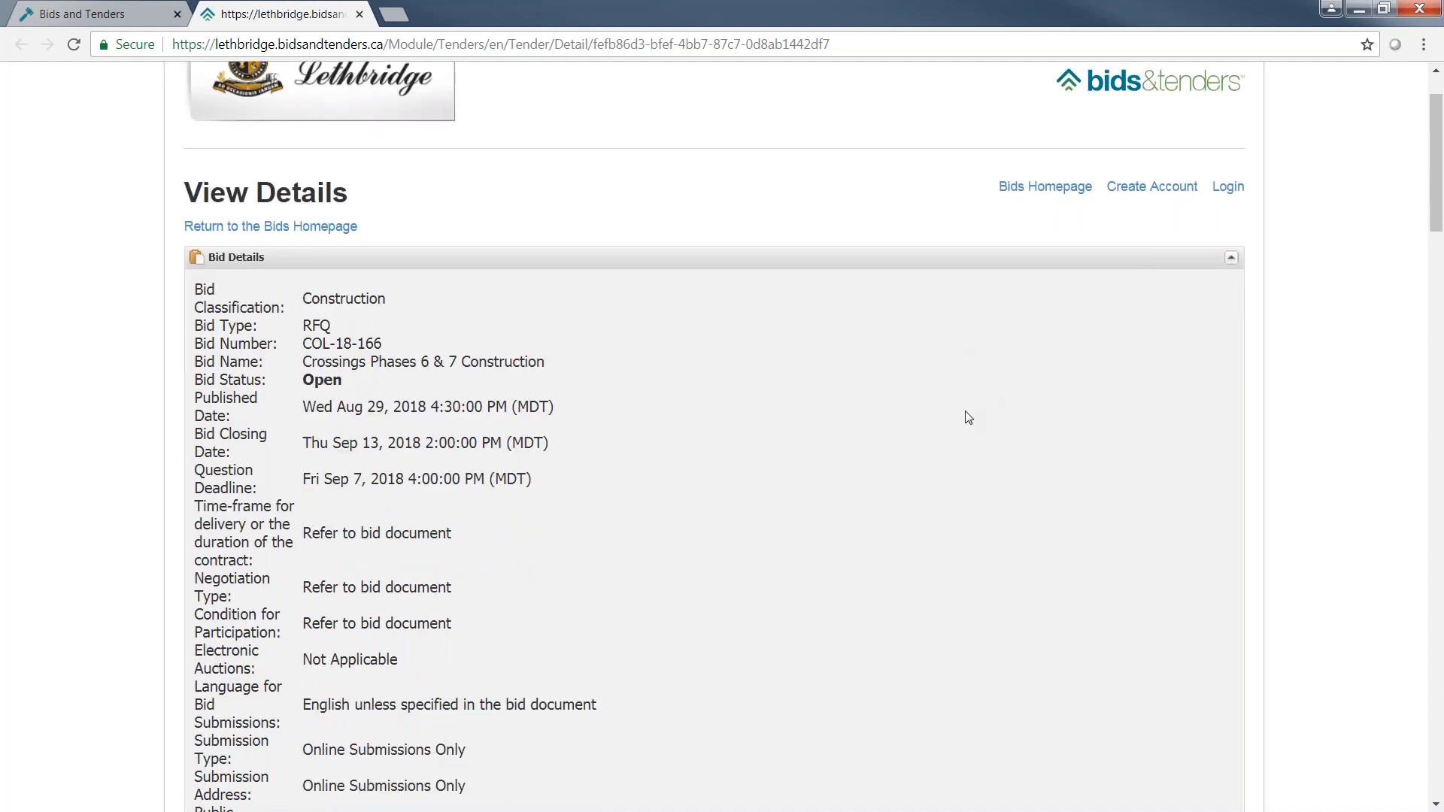
scroll(966, 417, "down", 1)
scroll(966, 416, "down", 1)
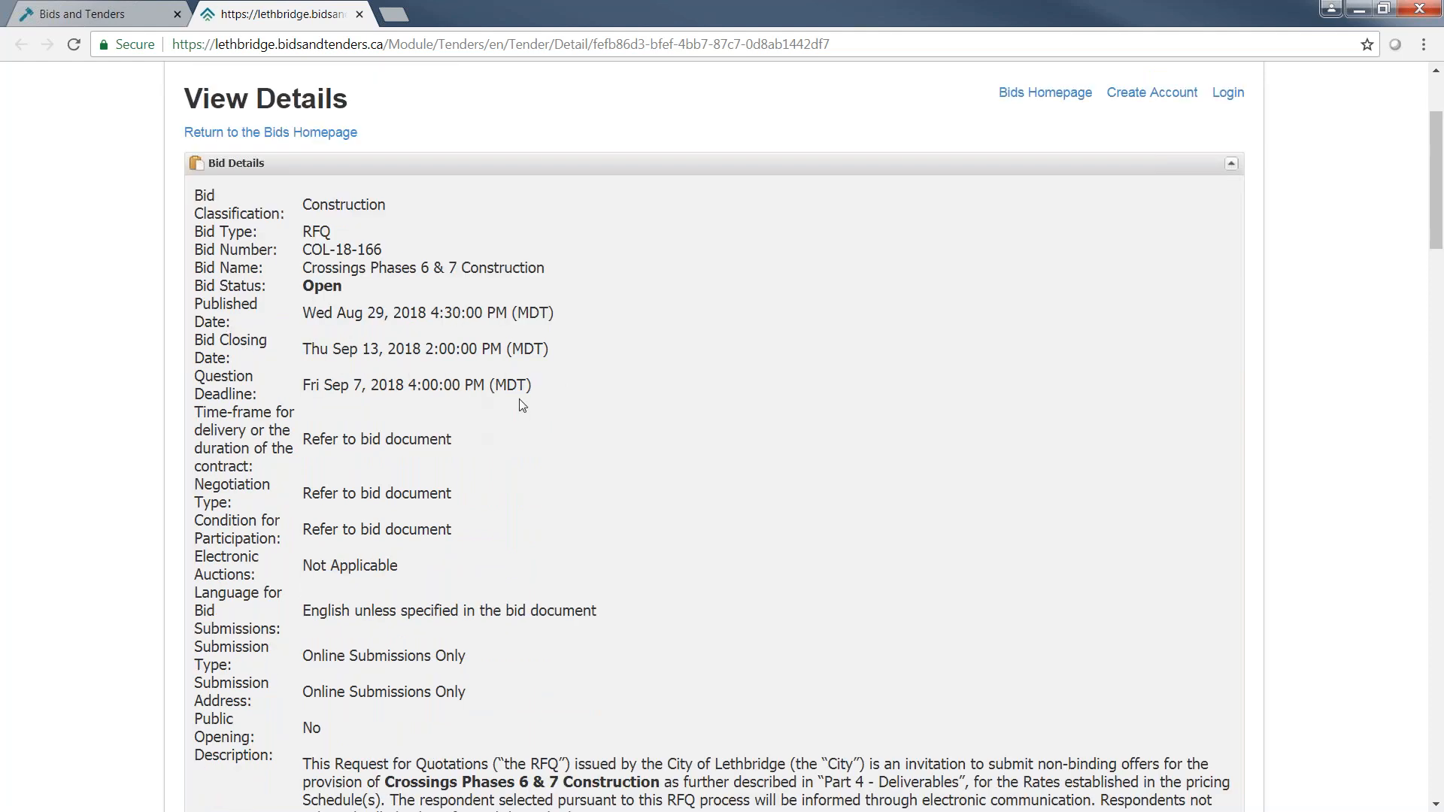
scroll(663, 452, "down", 1)
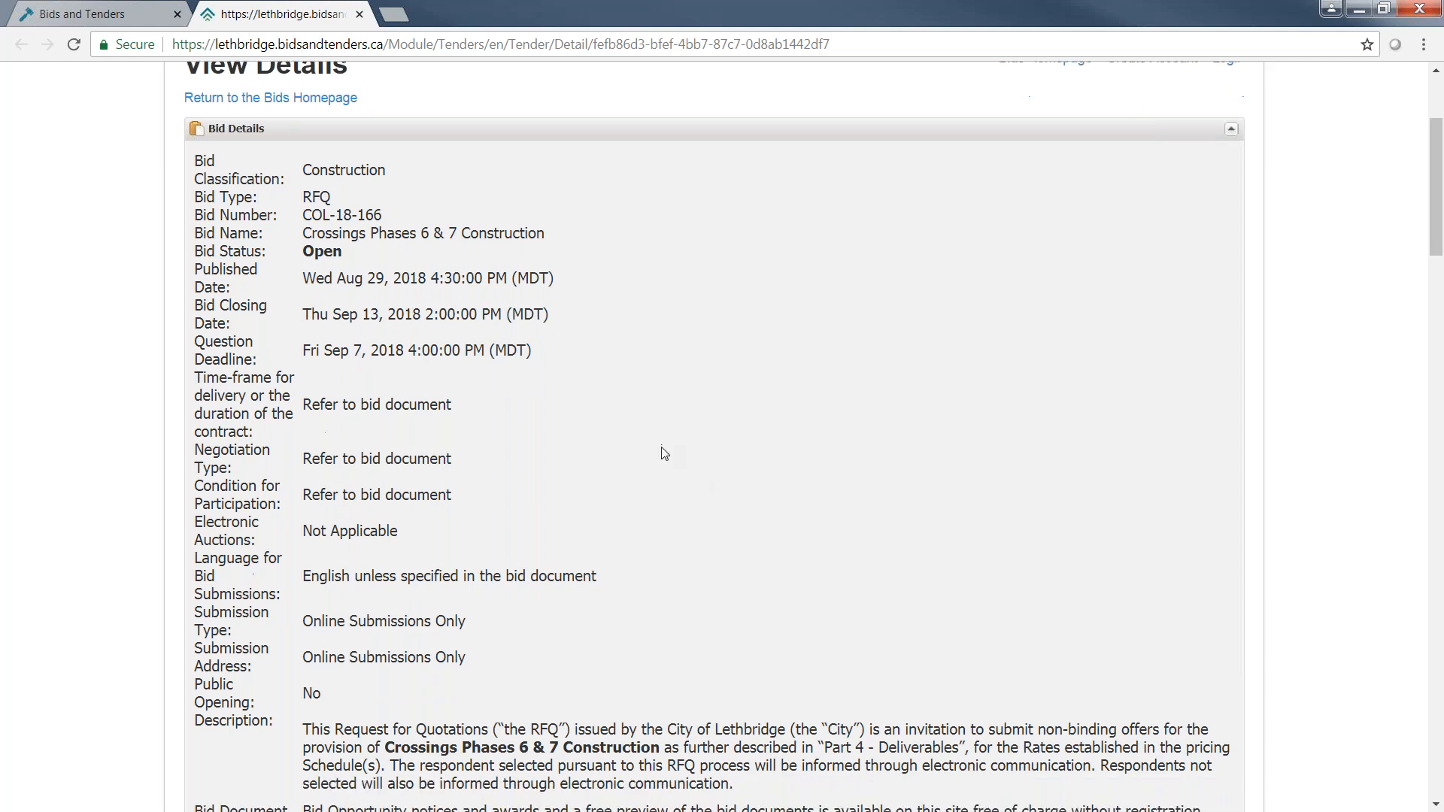
scroll(643, 470, "down", 2)
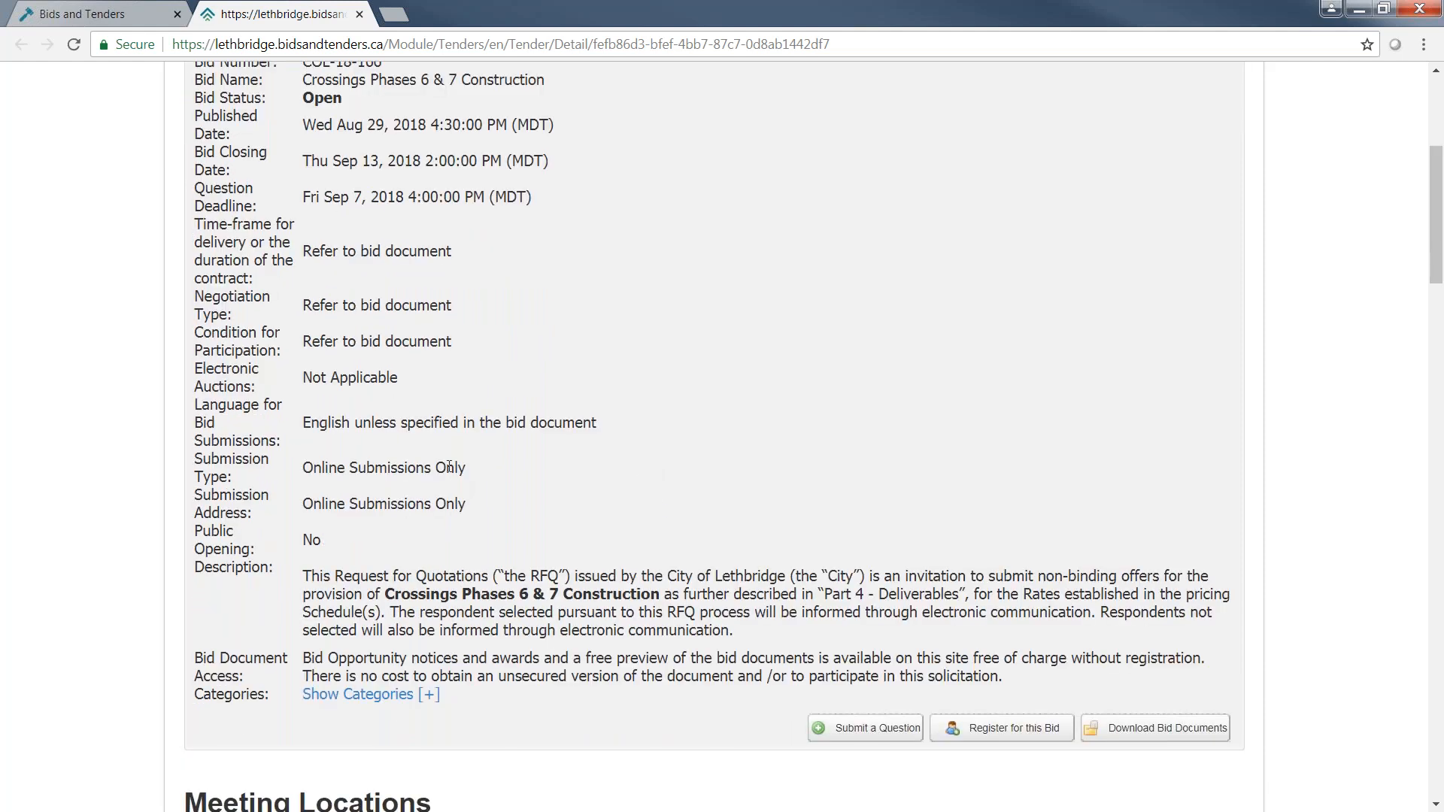
left_click_drag(303, 468, 466, 468)
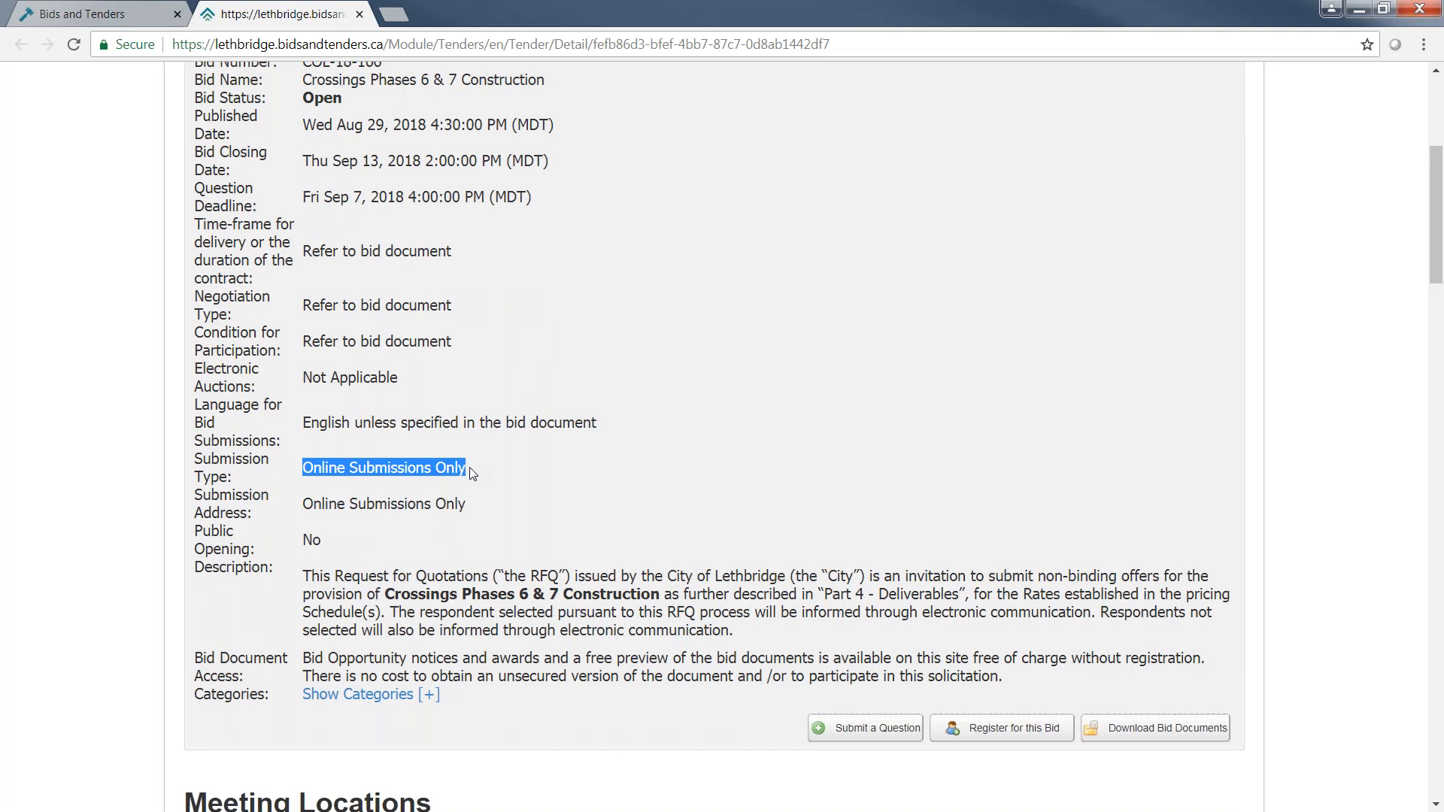
left_click(543, 478)
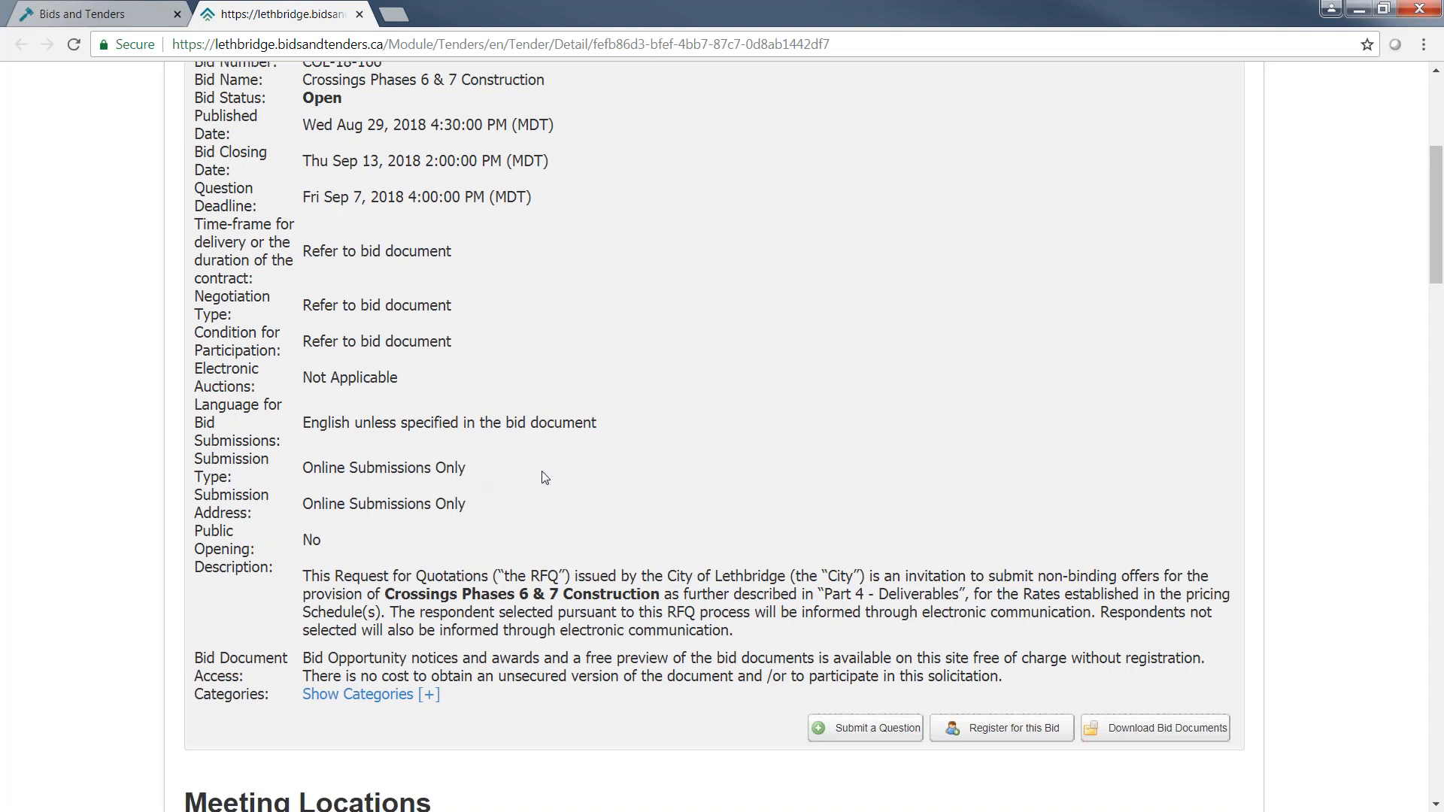
Try to submit a question about the bid and cancel the plan taker registration dialog.
scroll(872, 520, "down", 3)
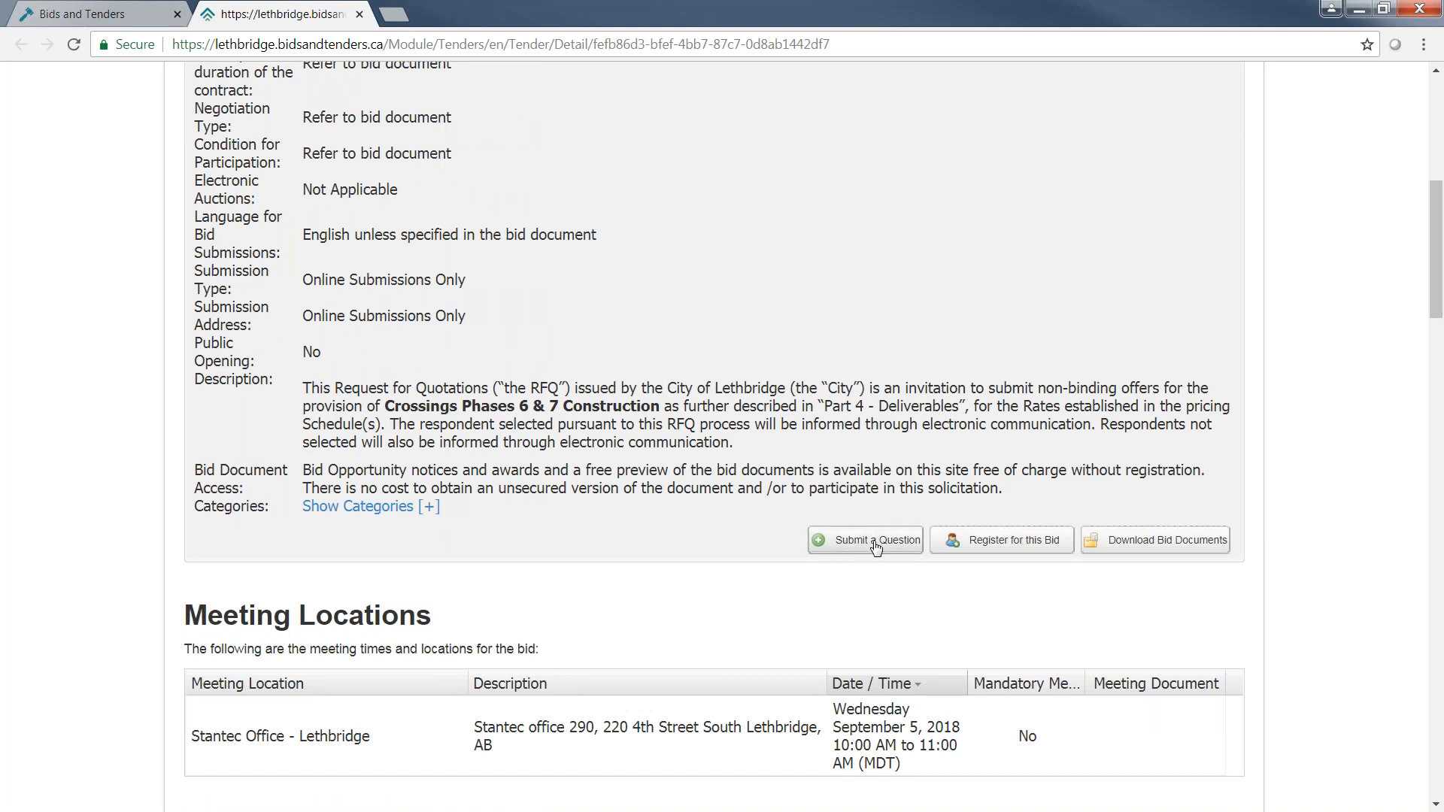
left_click(877, 547)
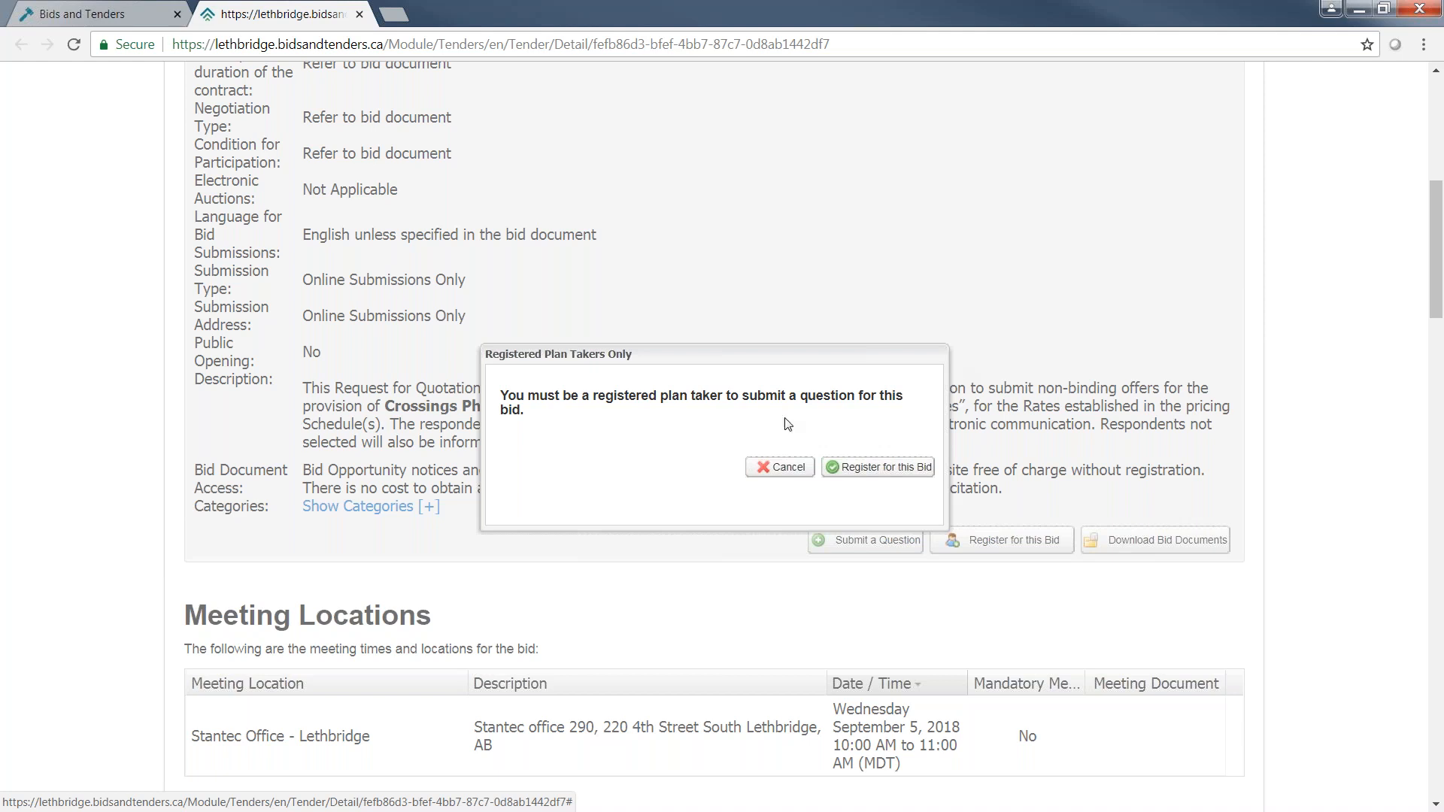
left_click(769, 465)
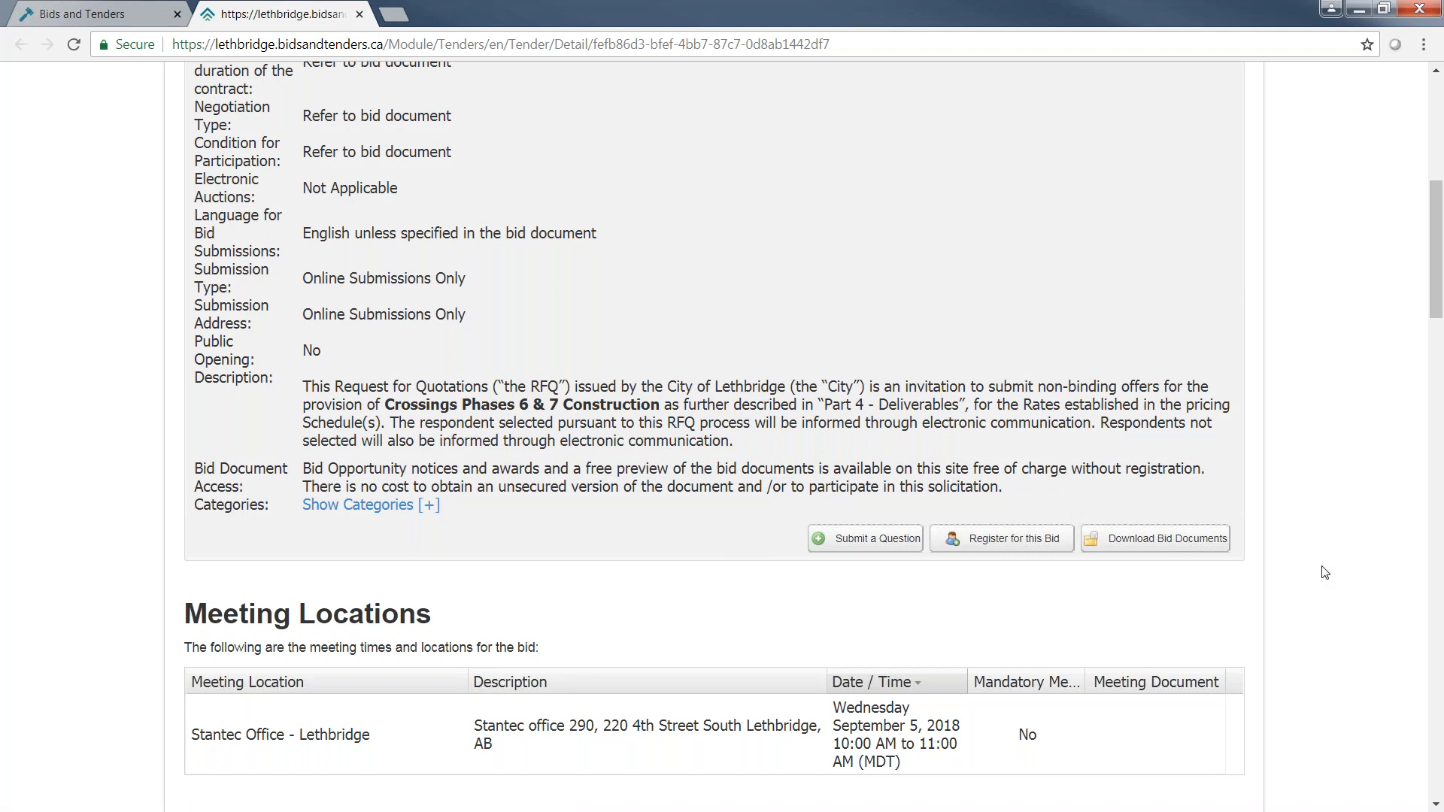
Download the COL-18-166 document from the bid's documents and open the PDF.
scroll(1325, 573, "down", 2)
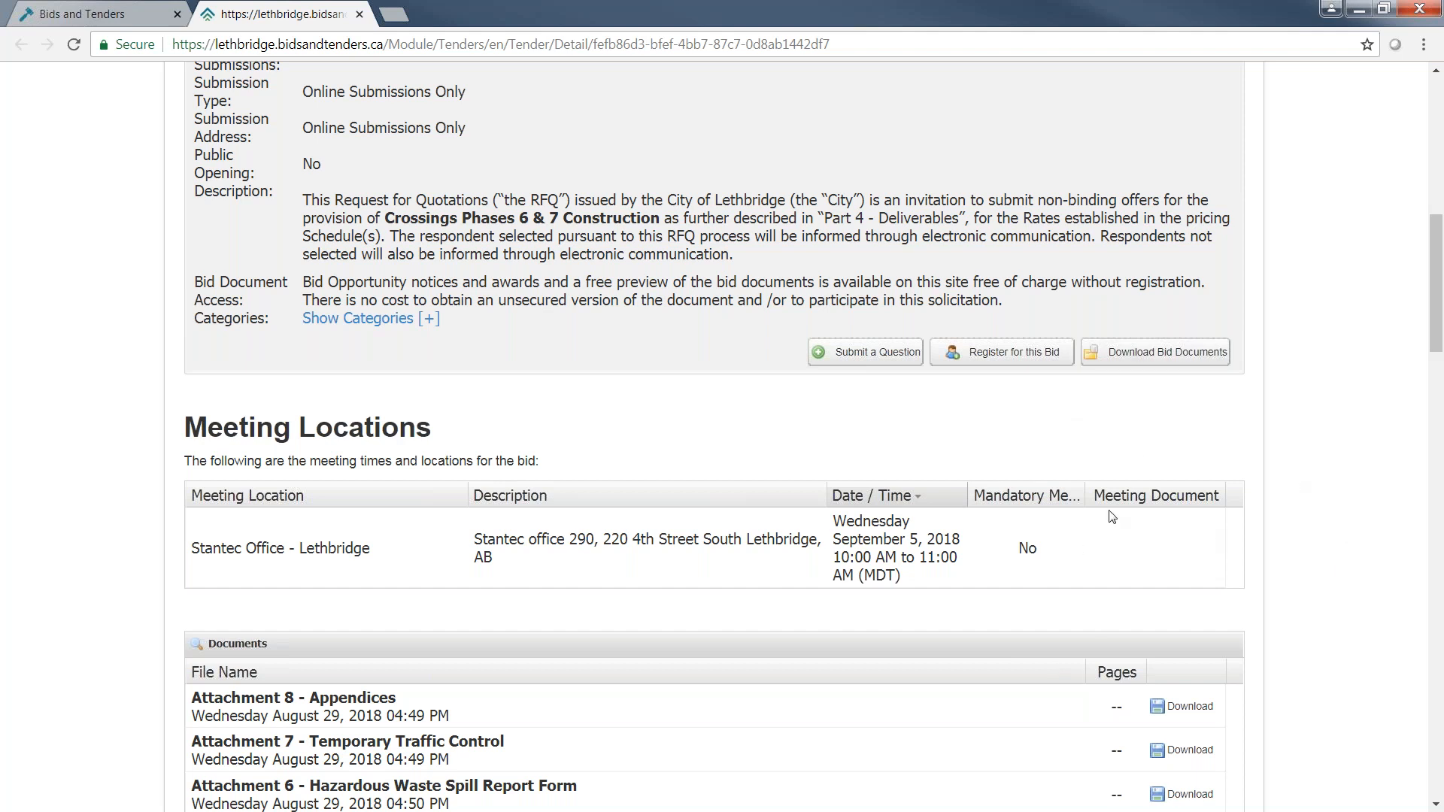
scroll(1344, 480, "down", 1)
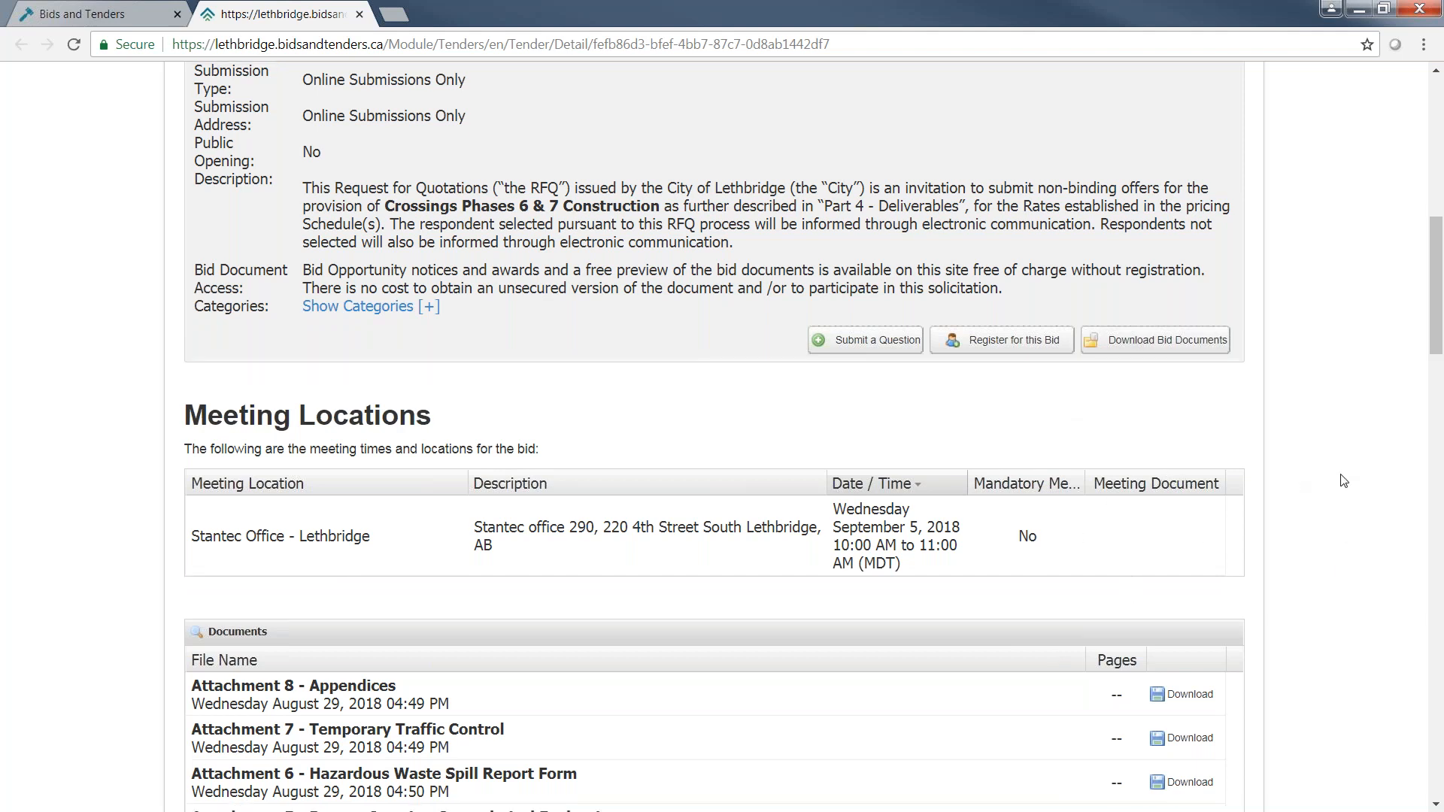
scroll(1345, 480, "down", 6)
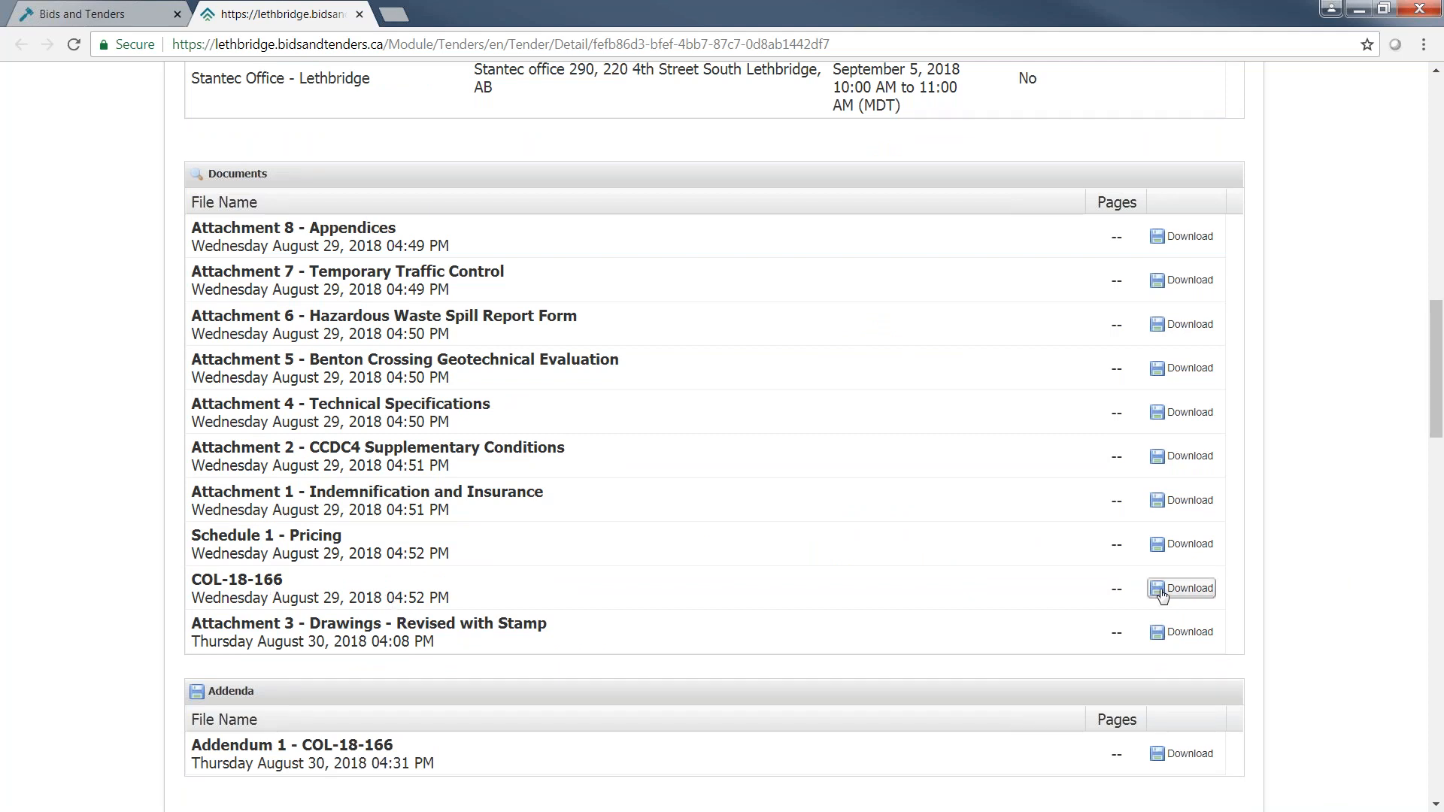
left_click(1177, 588)
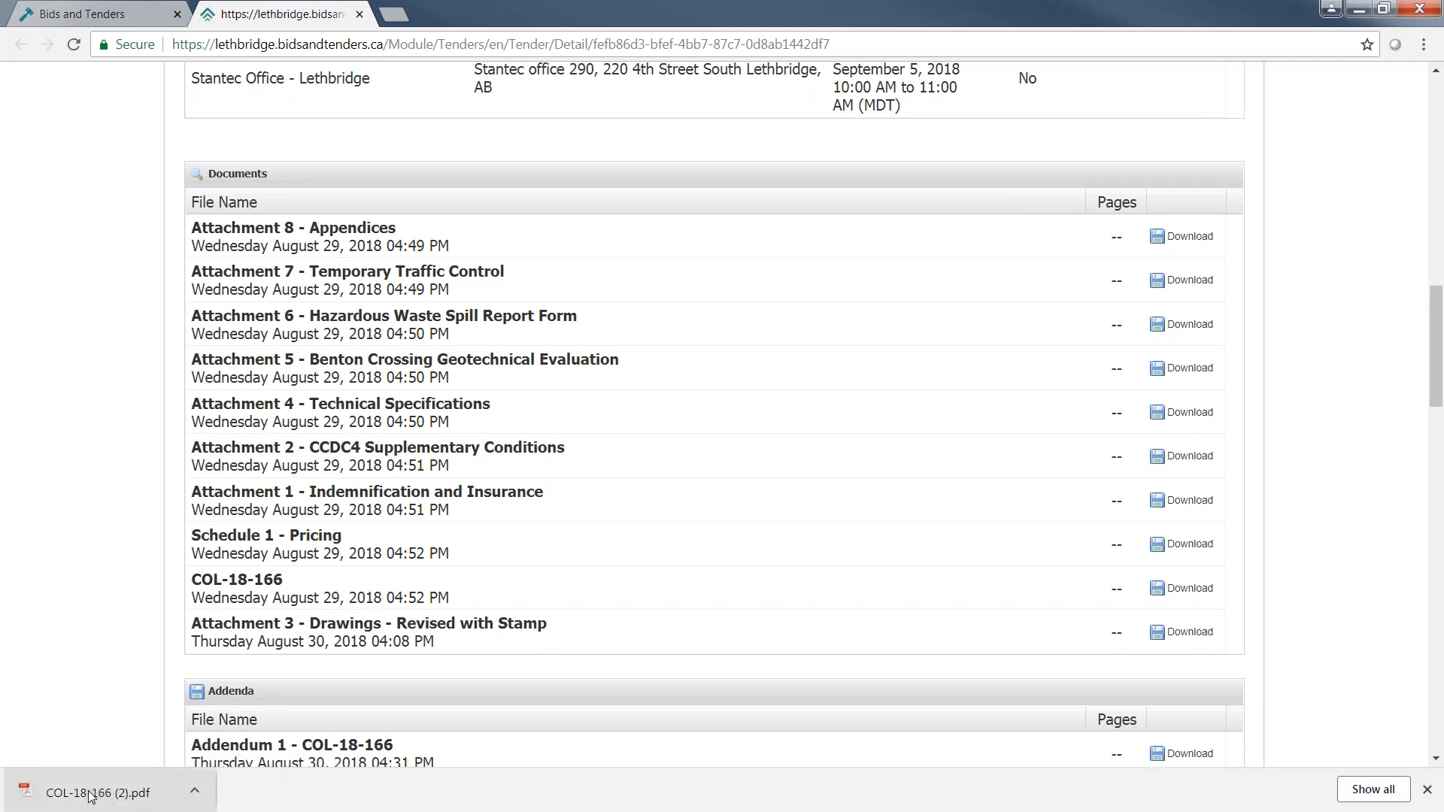
left_click(89, 795)
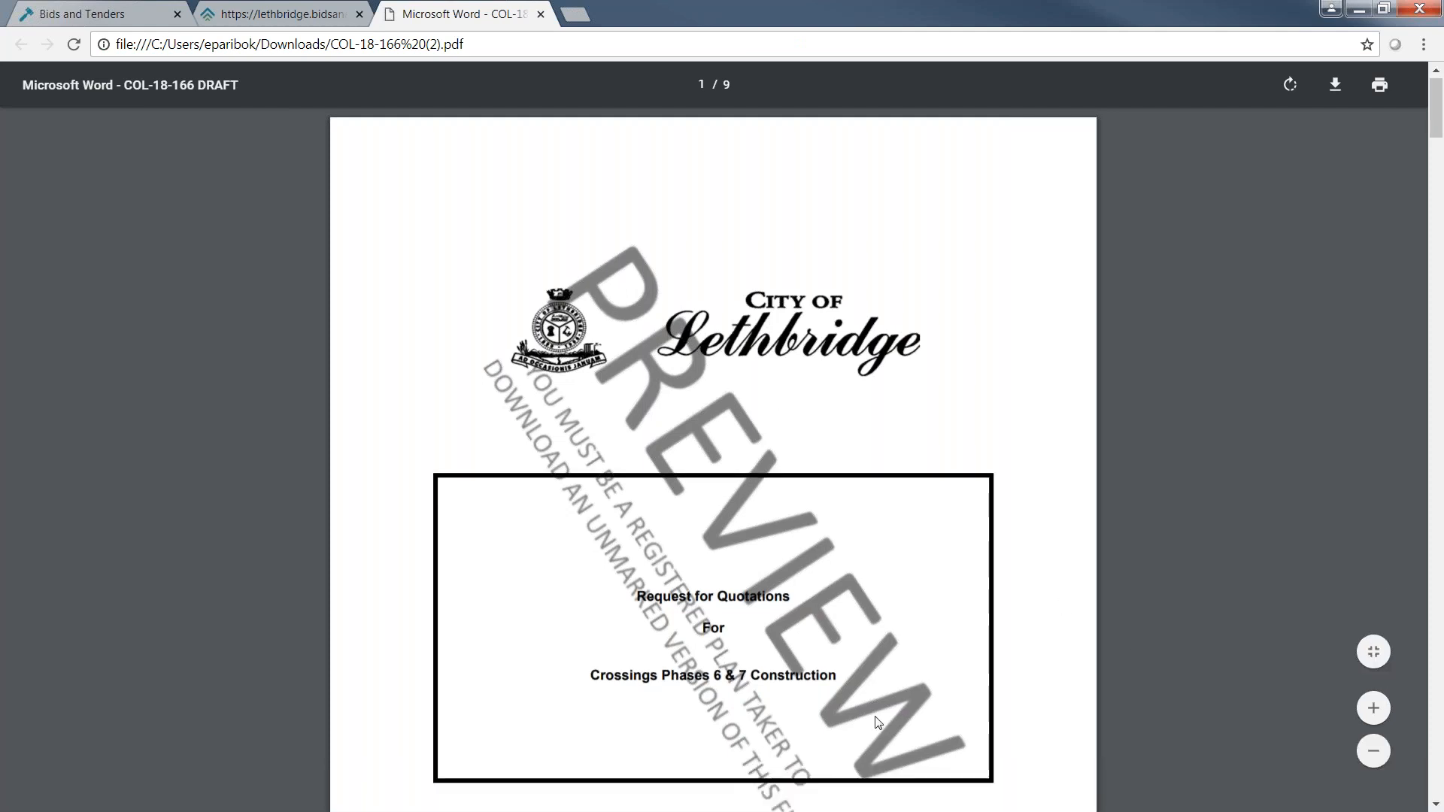
Read through the COL-18-166 preview PDF, including the important dates, submission instructions and addenda rules.
scroll(878, 722, "down", 15)
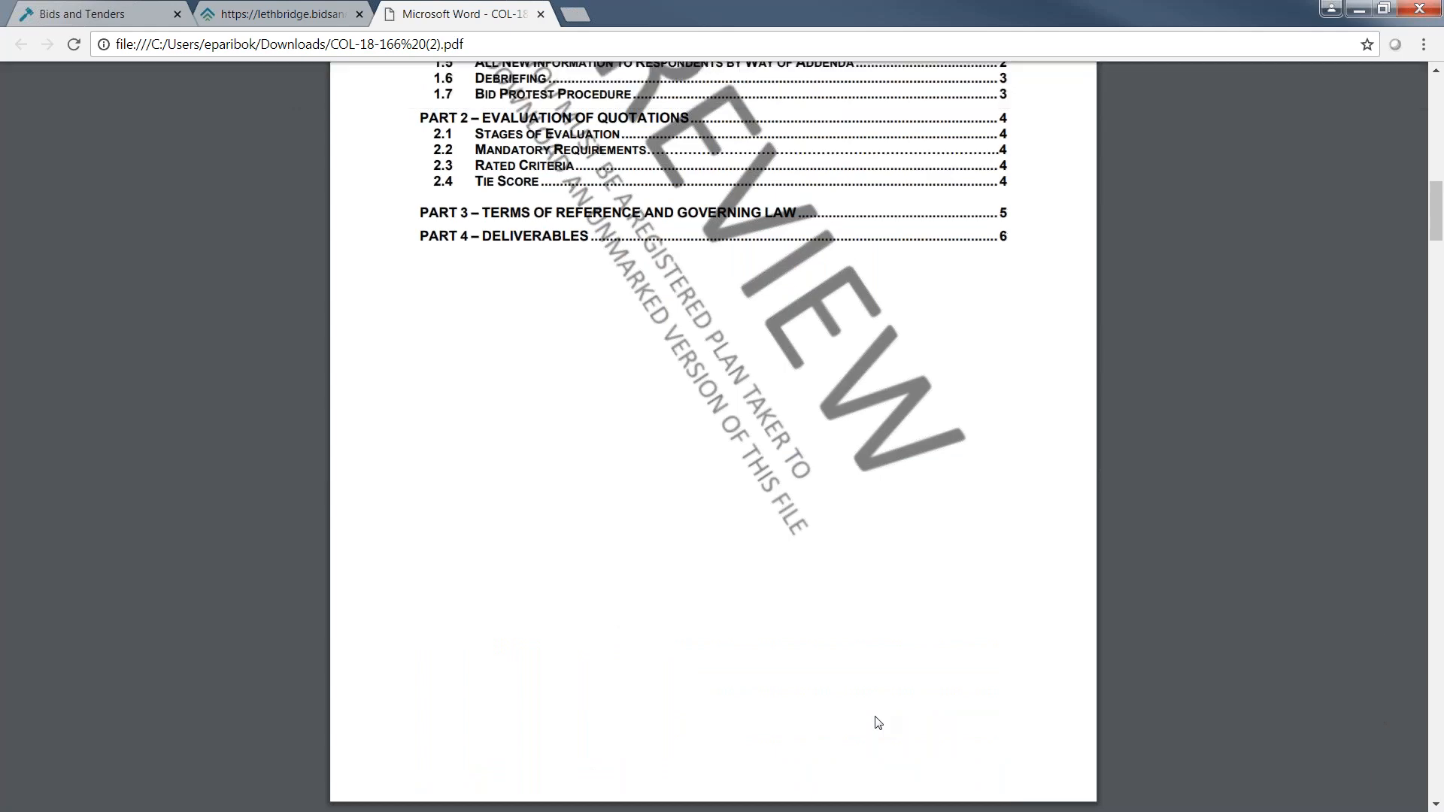
scroll(878, 722, "down", 9)
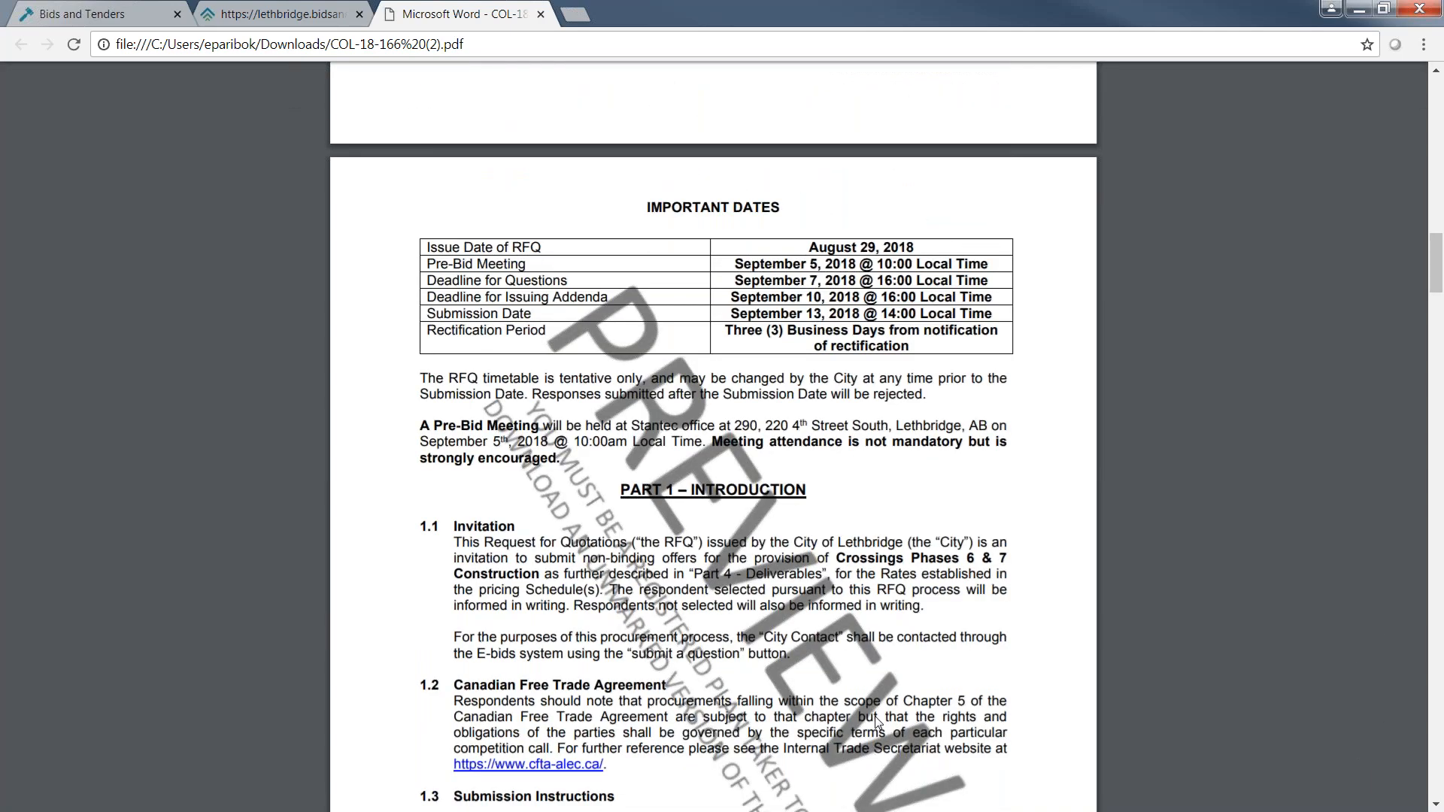
scroll(875, 718, "down", 3)
scroll(877, 722, "down", 6)
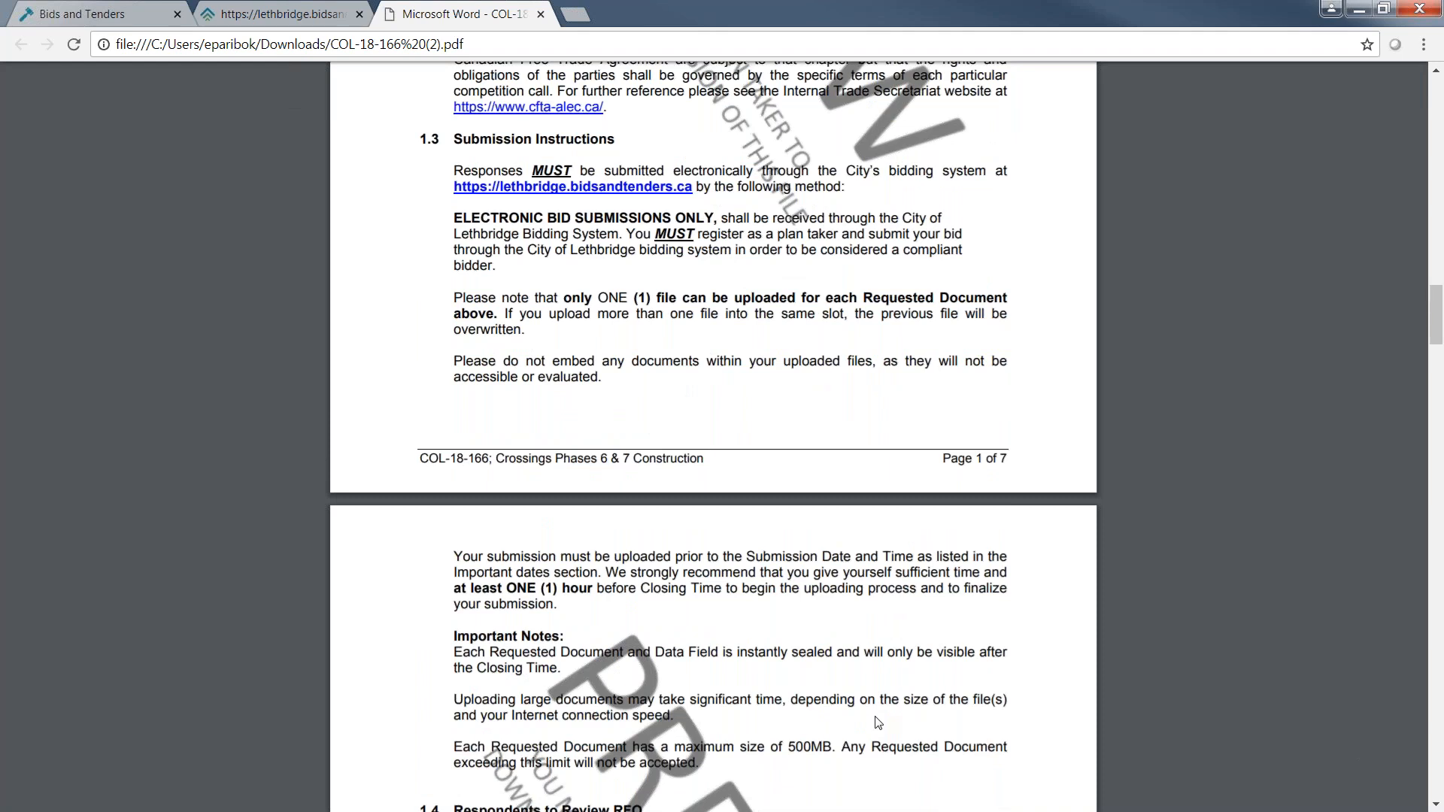
scroll(877, 723, "down", 3)
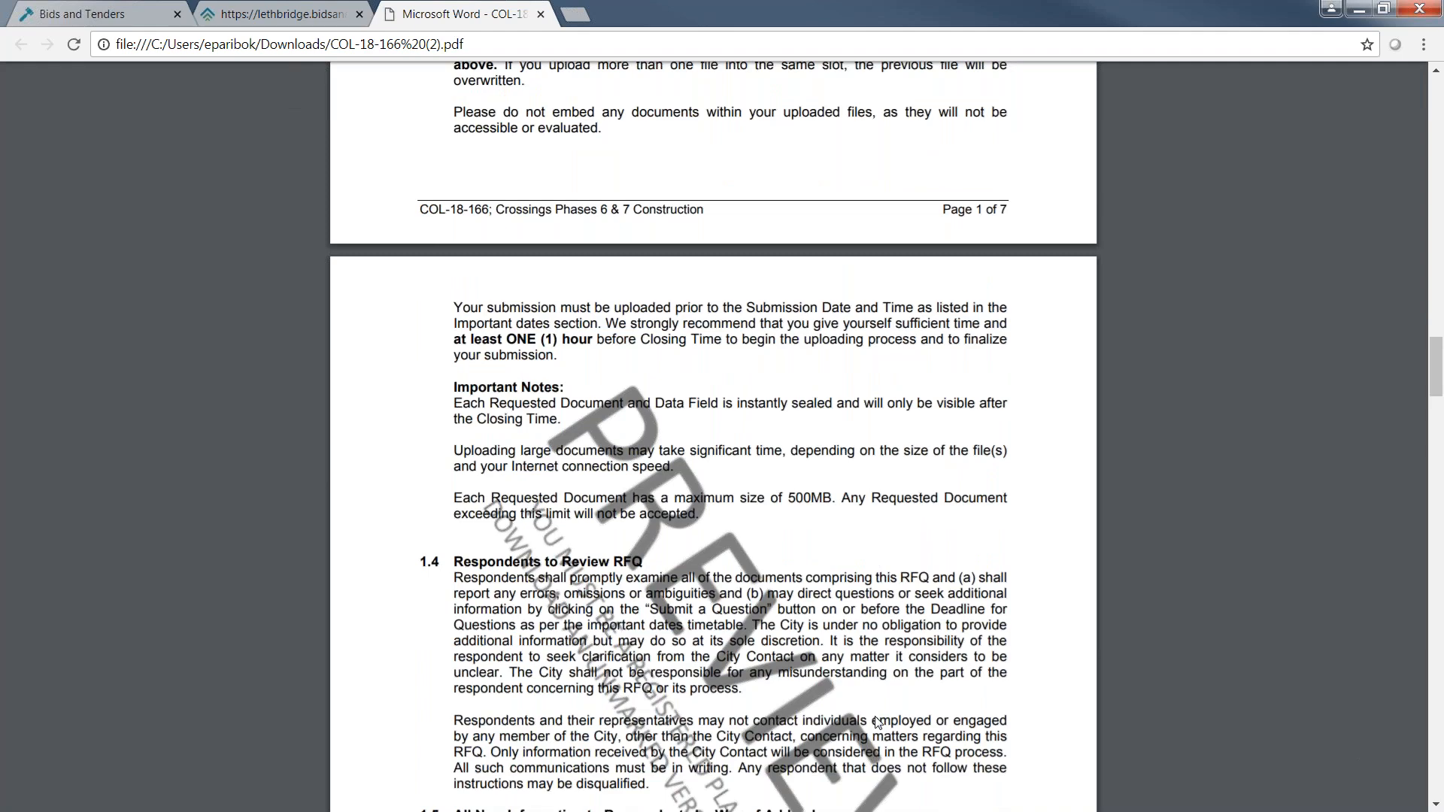
scroll(877, 723, "down", 5)
scroll(879, 723, "down", 1)
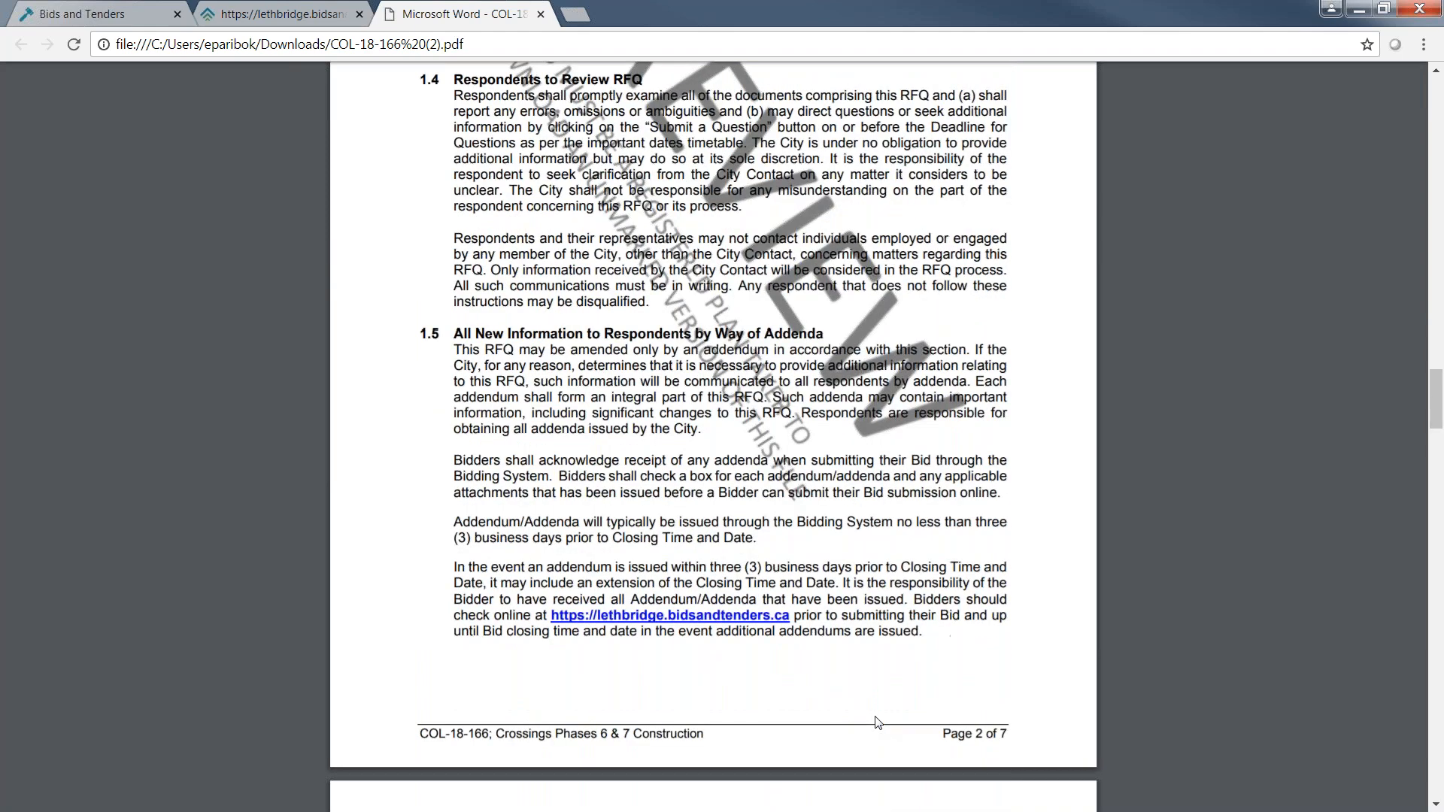
scroll(878, 723, "down", 7)
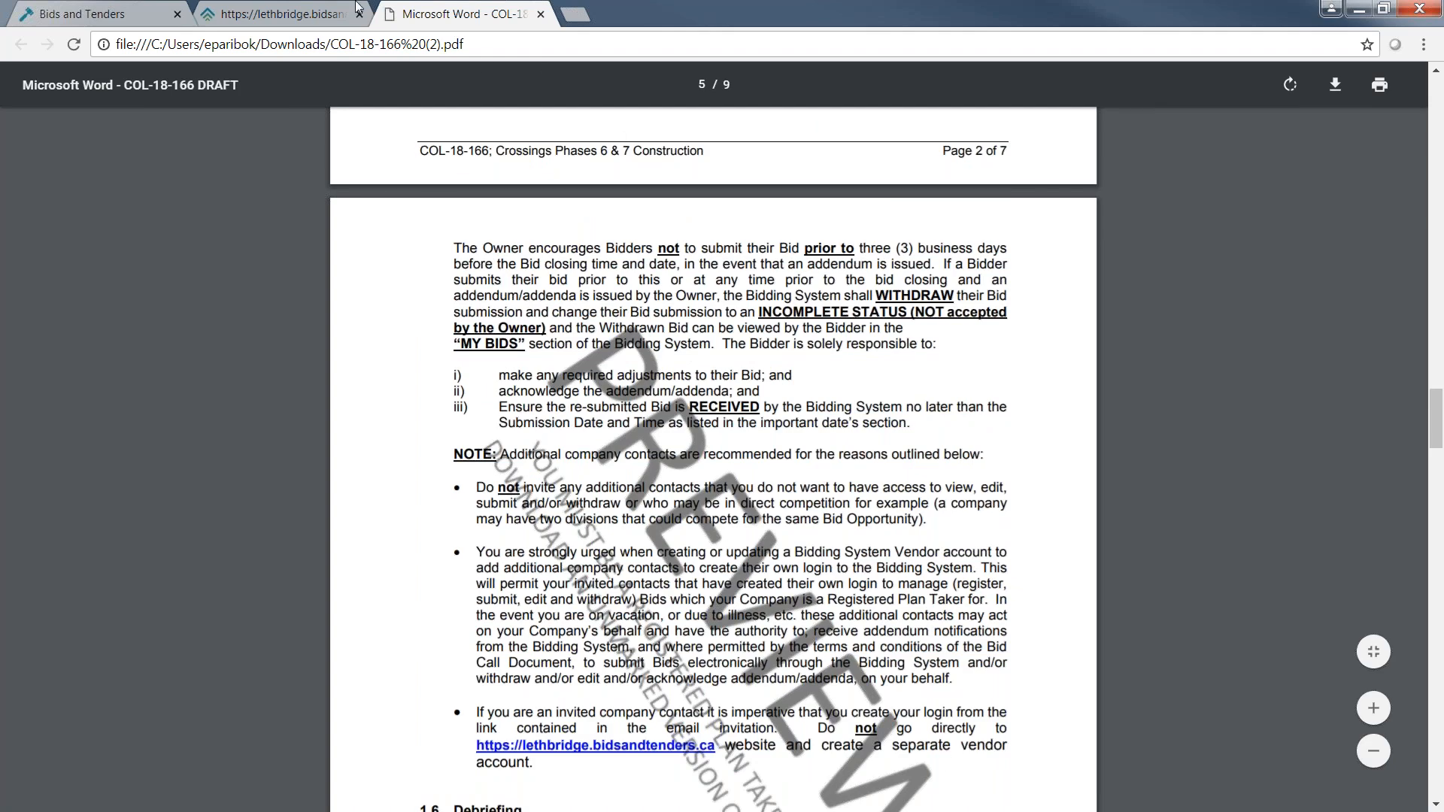
Return to the Crossings Phases 6 & 7 bid page and review its documents, addenda and plan takers.
left_click(296, 14)
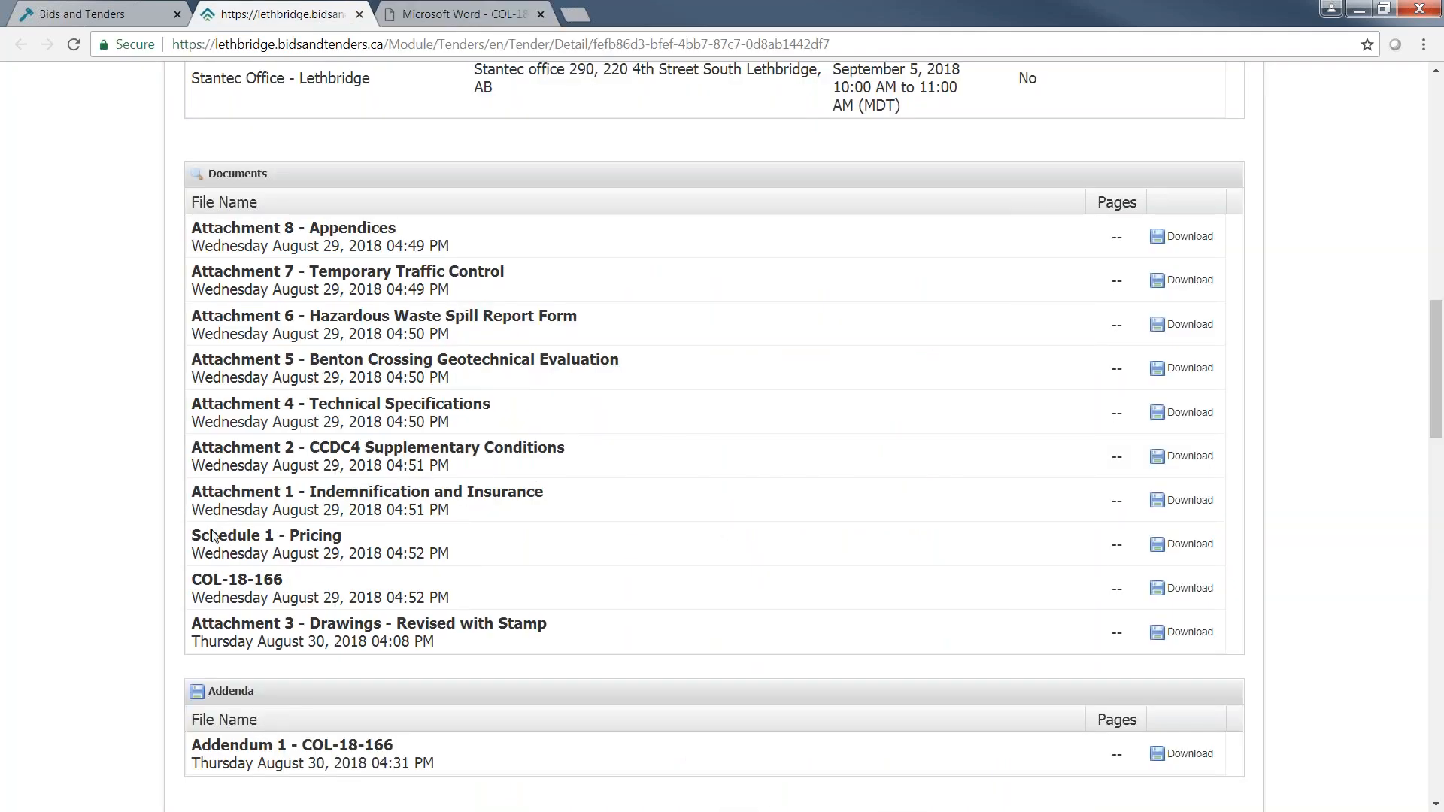
scroll(158, 555, "down", 3)
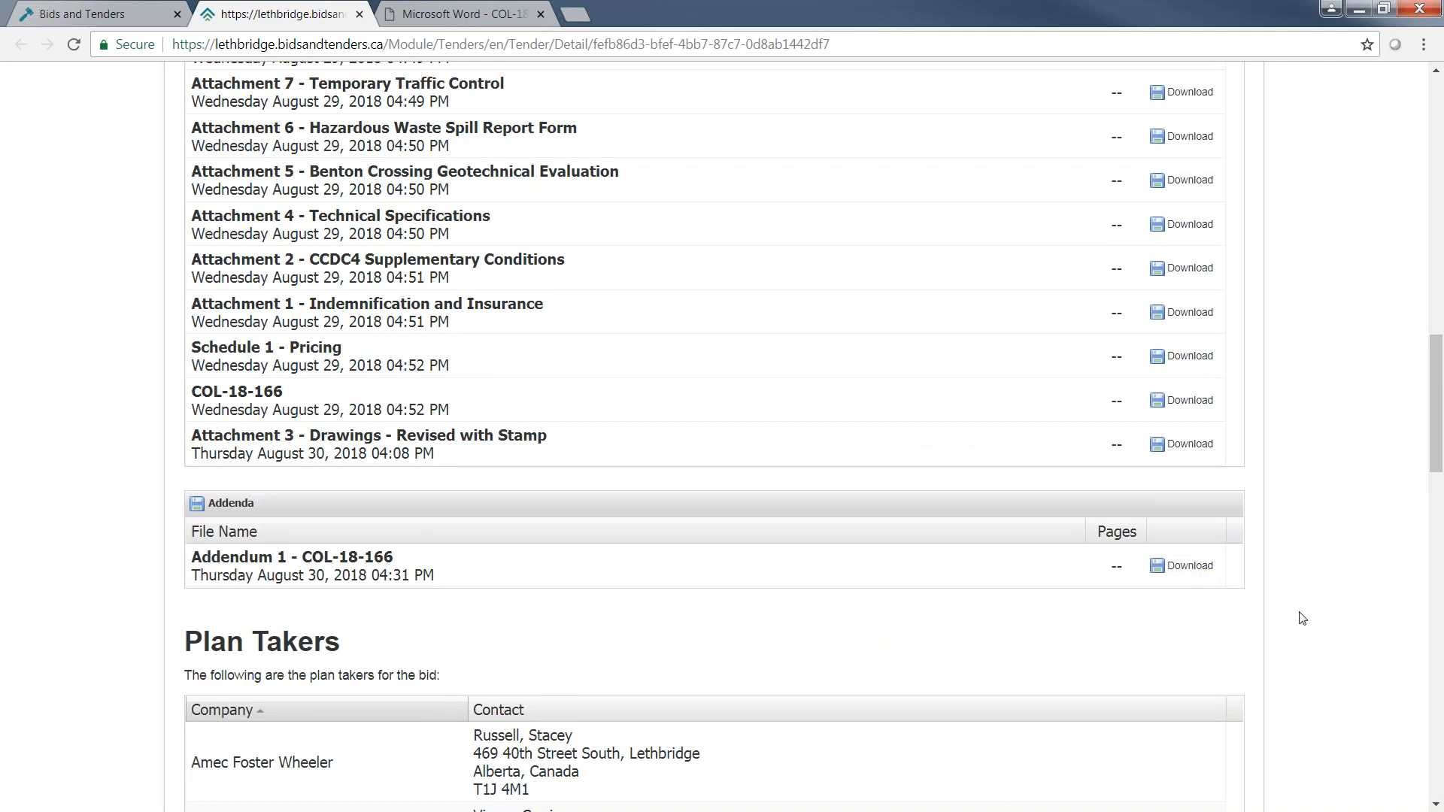
scroll(1303, 618, "down", 1)
scroll(1303, 619, "down", 4)
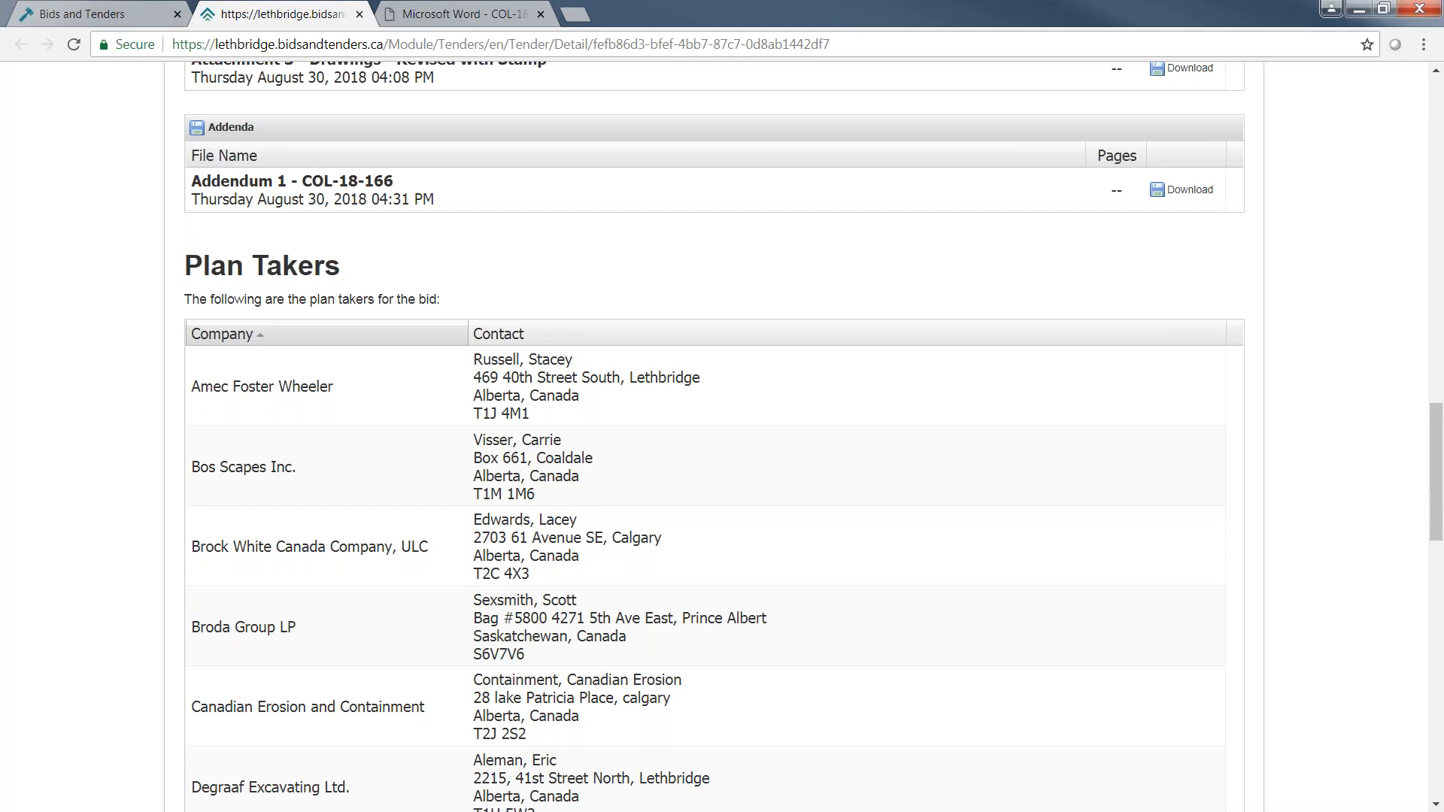
Start registering for the Crossings Phases 6 & 7 bid and open the vendor account creation form.
left_click_drag(1436, 493, 1438, 481)
scroll(1438, 481, "up", 15)
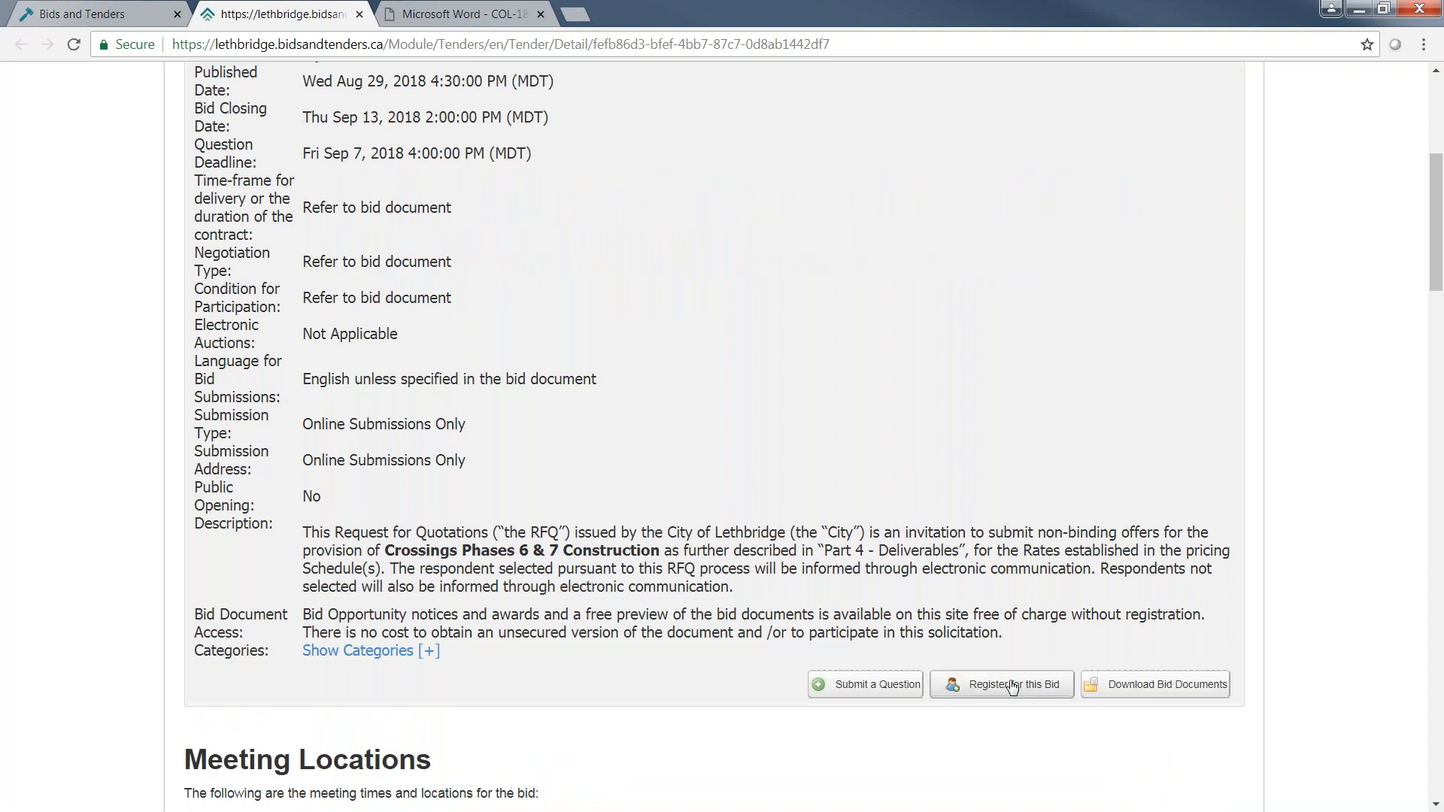
left_click(992, 696)
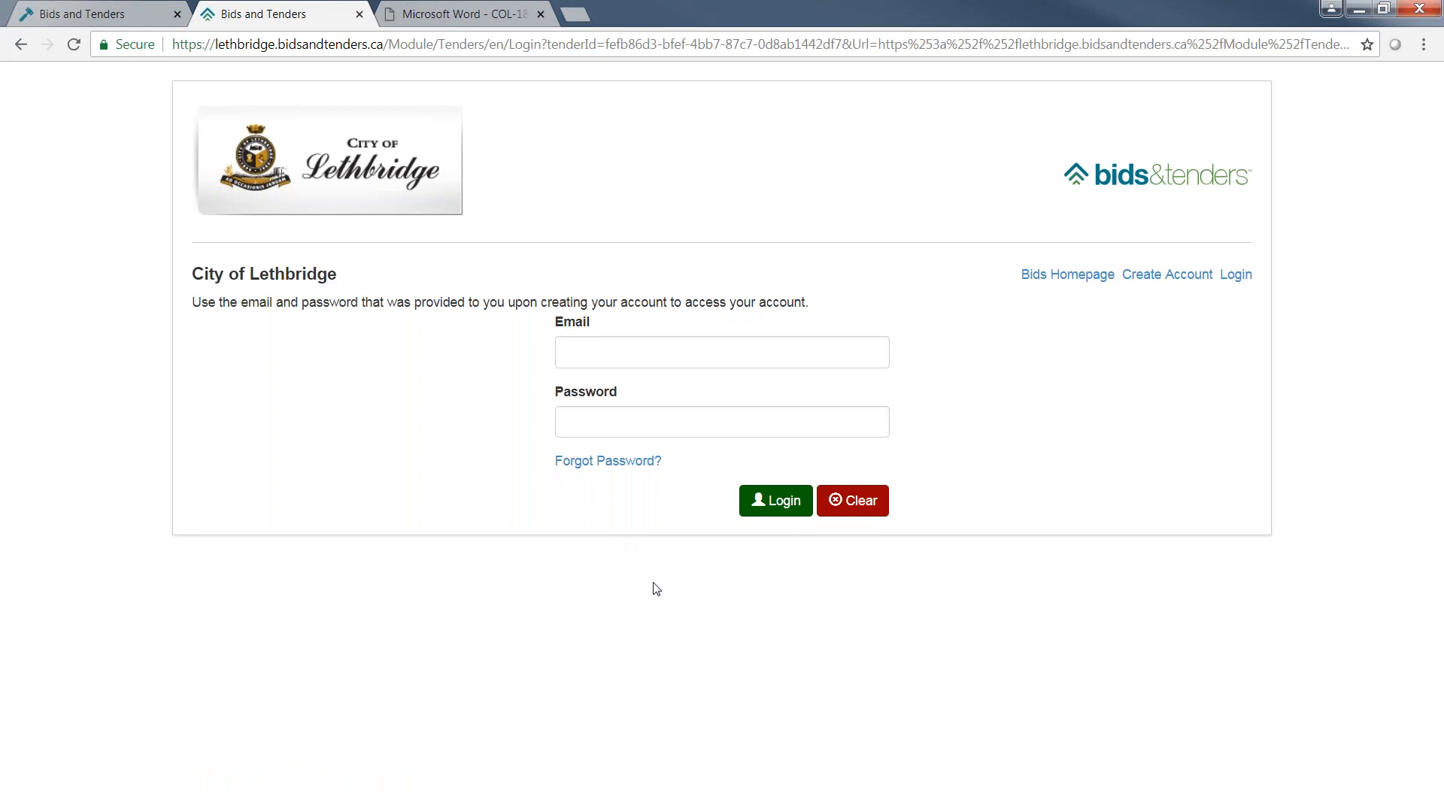
left_click(1182, 277)
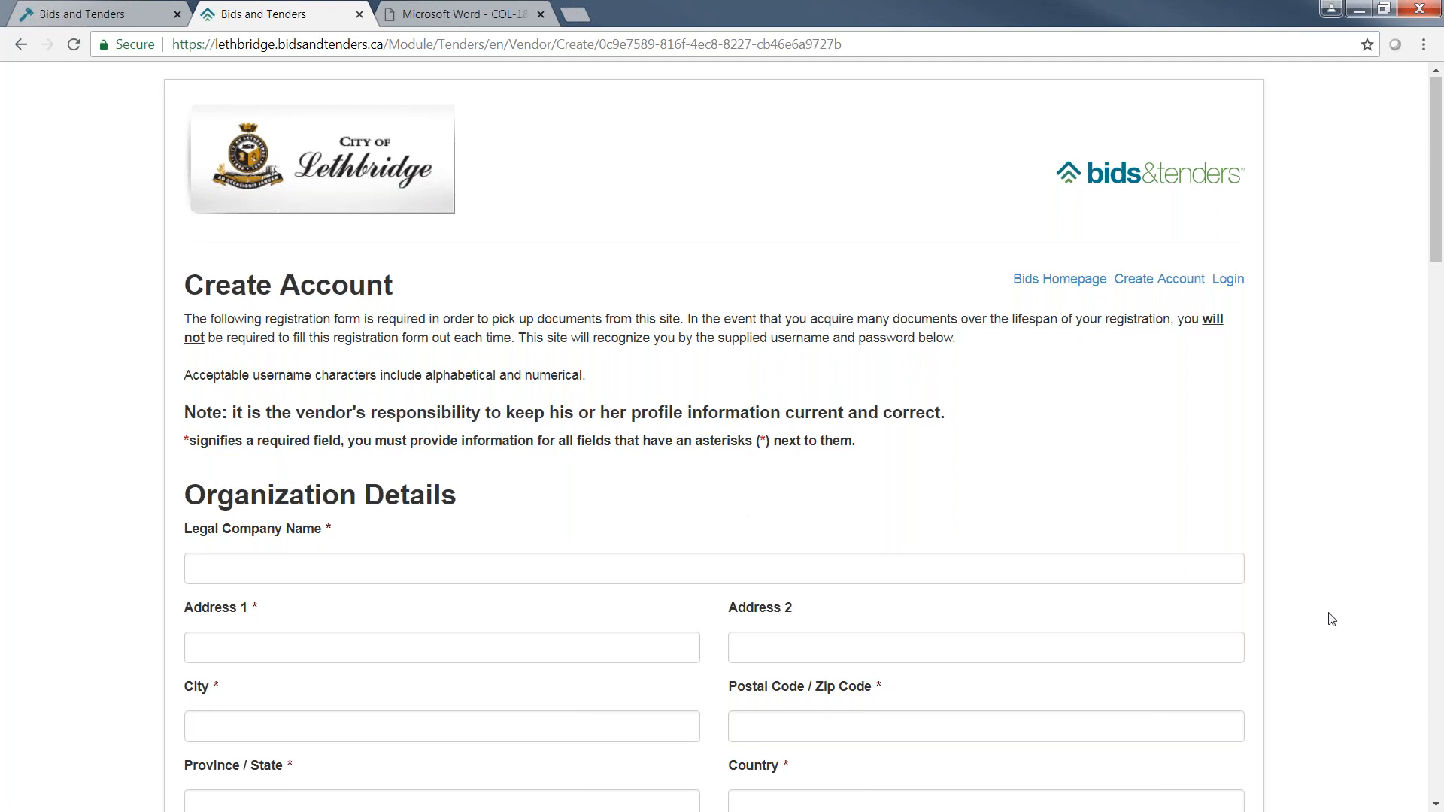
Review the organization details fields and try the Emergency Vendor choice, switching it to Yes and back to No.
scroll(1335, 624, "down", 1)
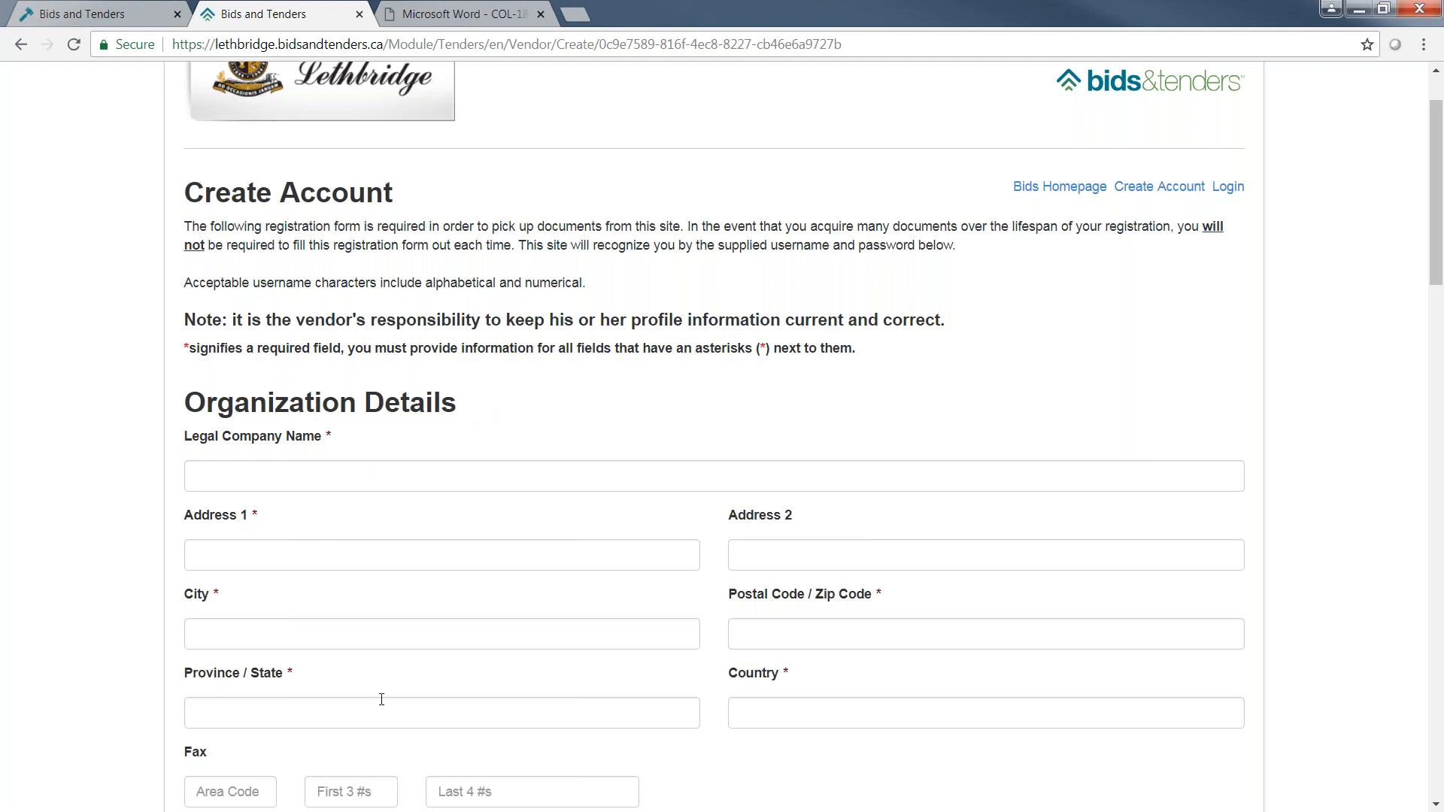
scroll(190, 591, "down", 4)
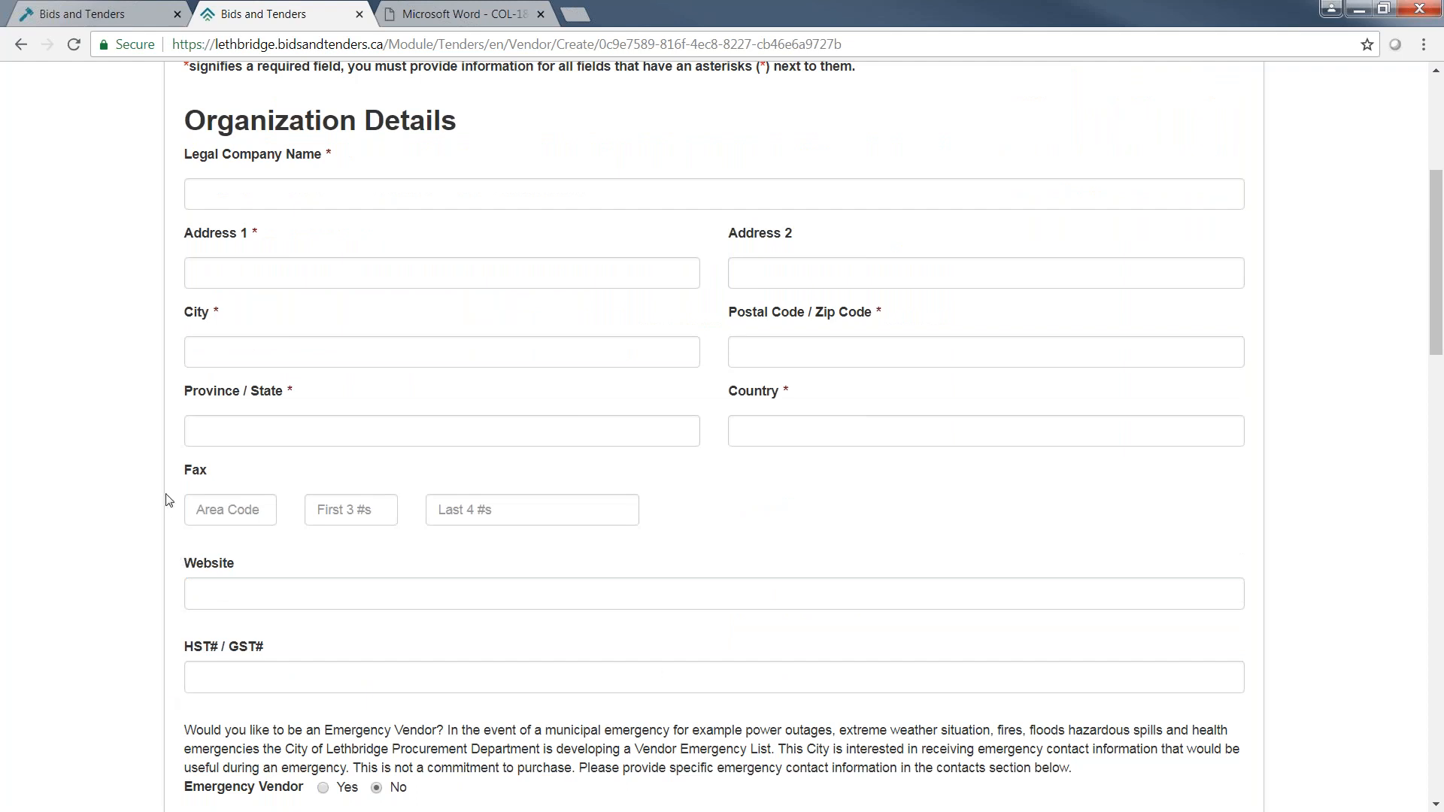
scroll(167, 500, "down", 4)
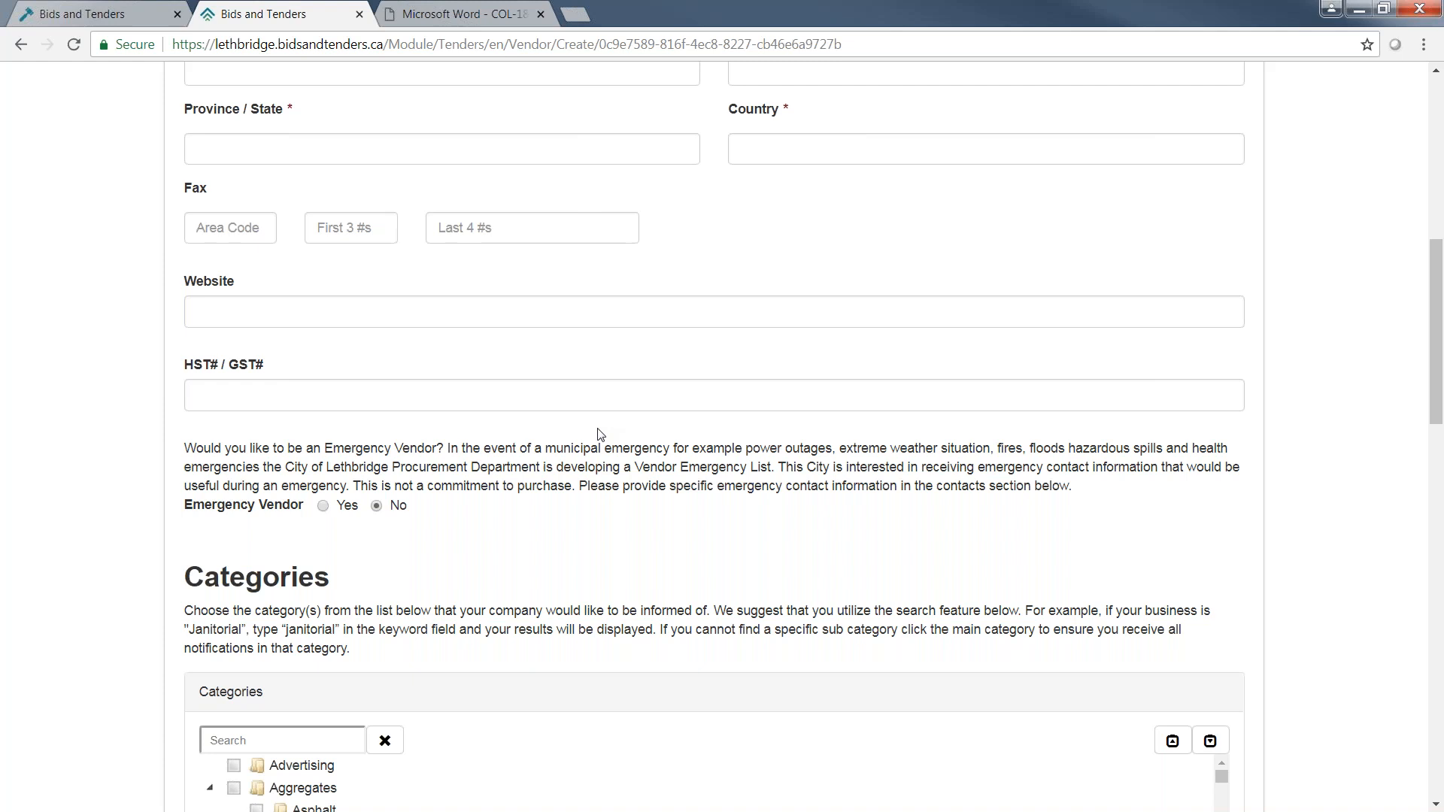
left_click(323, 505)
left_click(377, 506)
Select the Aggregates, Animal Control and Animal/ Wildlife categories with their subcategories, and reset the category search.
scroll(1321, 474, "down", 1)
scroll(1325, 474, "down", 4)
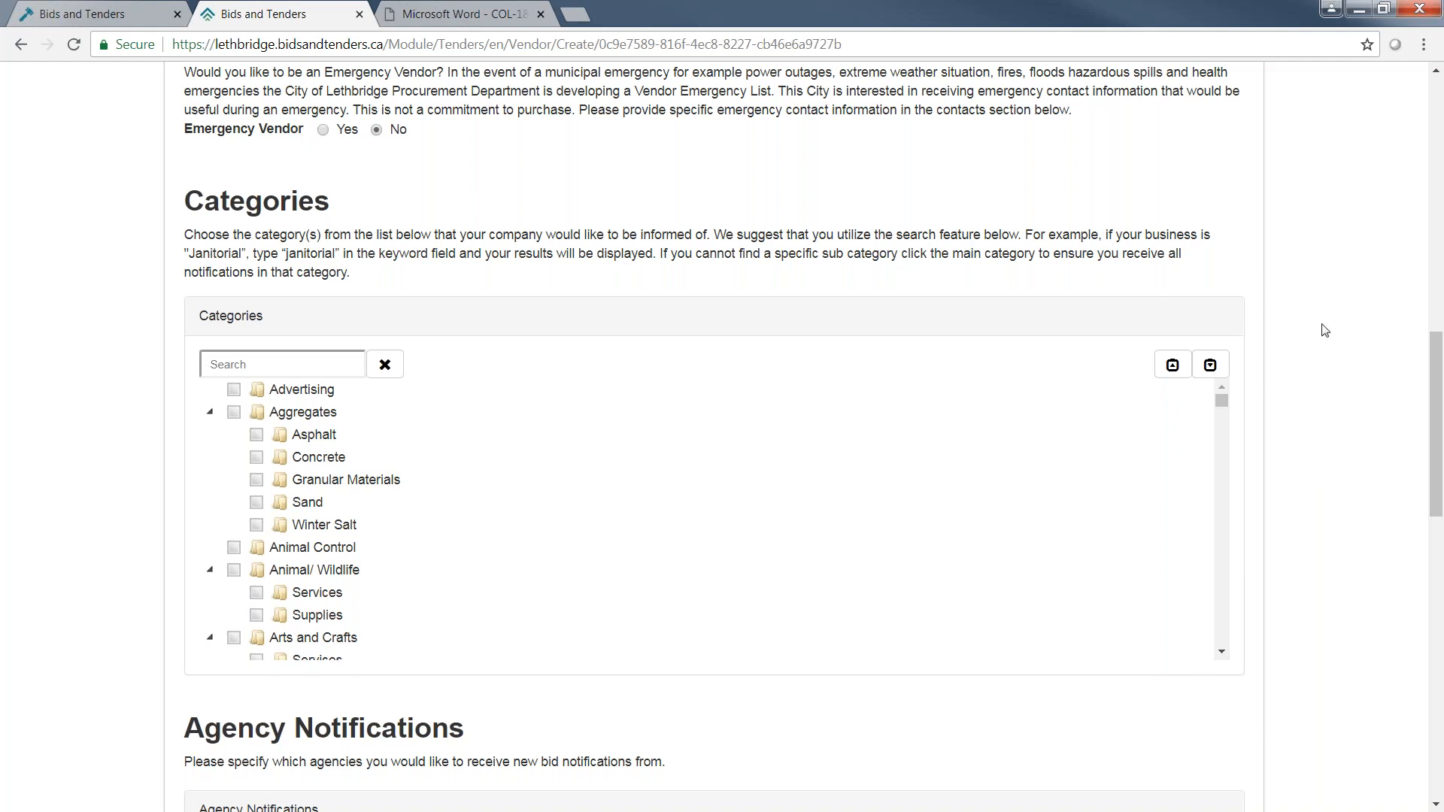
left_click(234, 412)
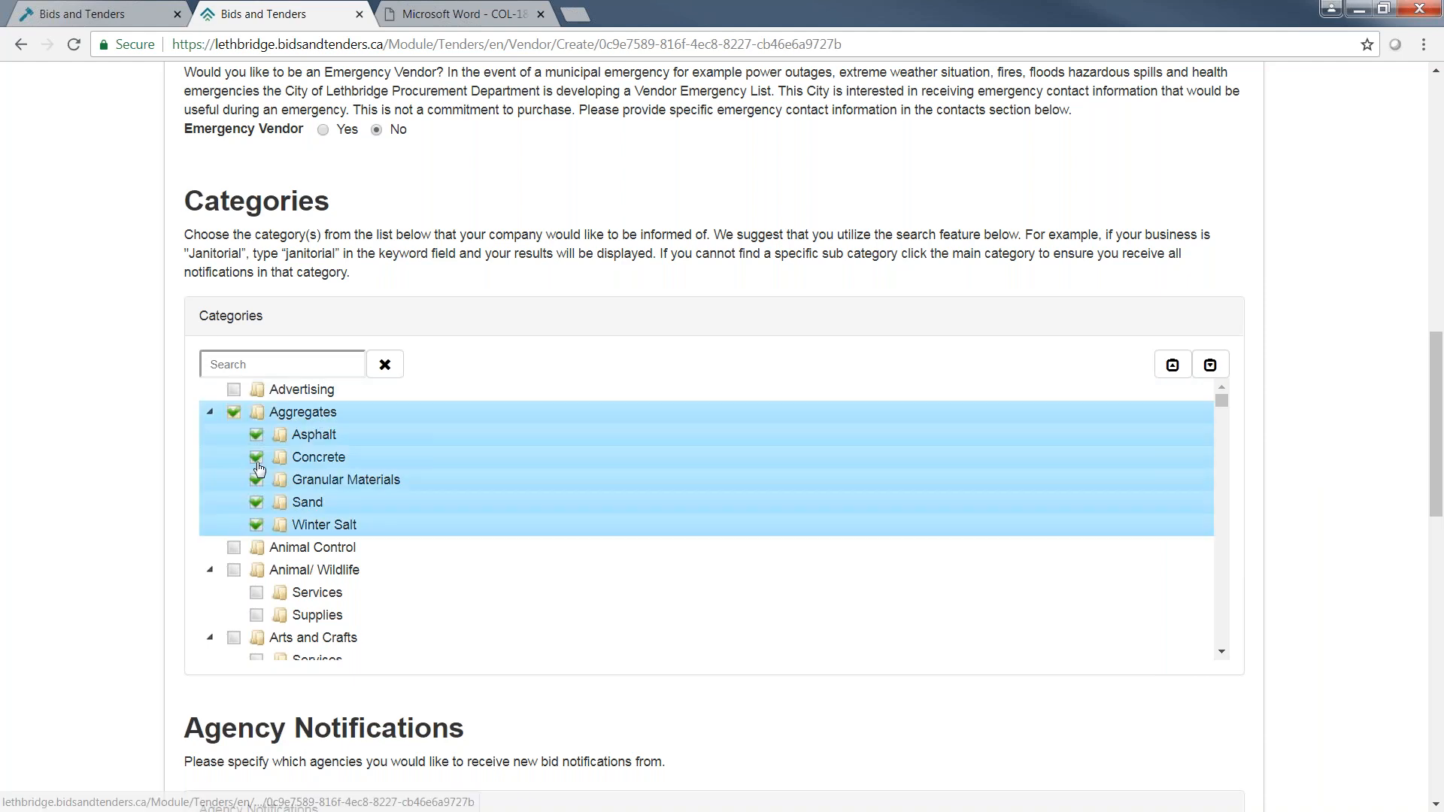
left_click(234, 548)
left_click(237, 572)
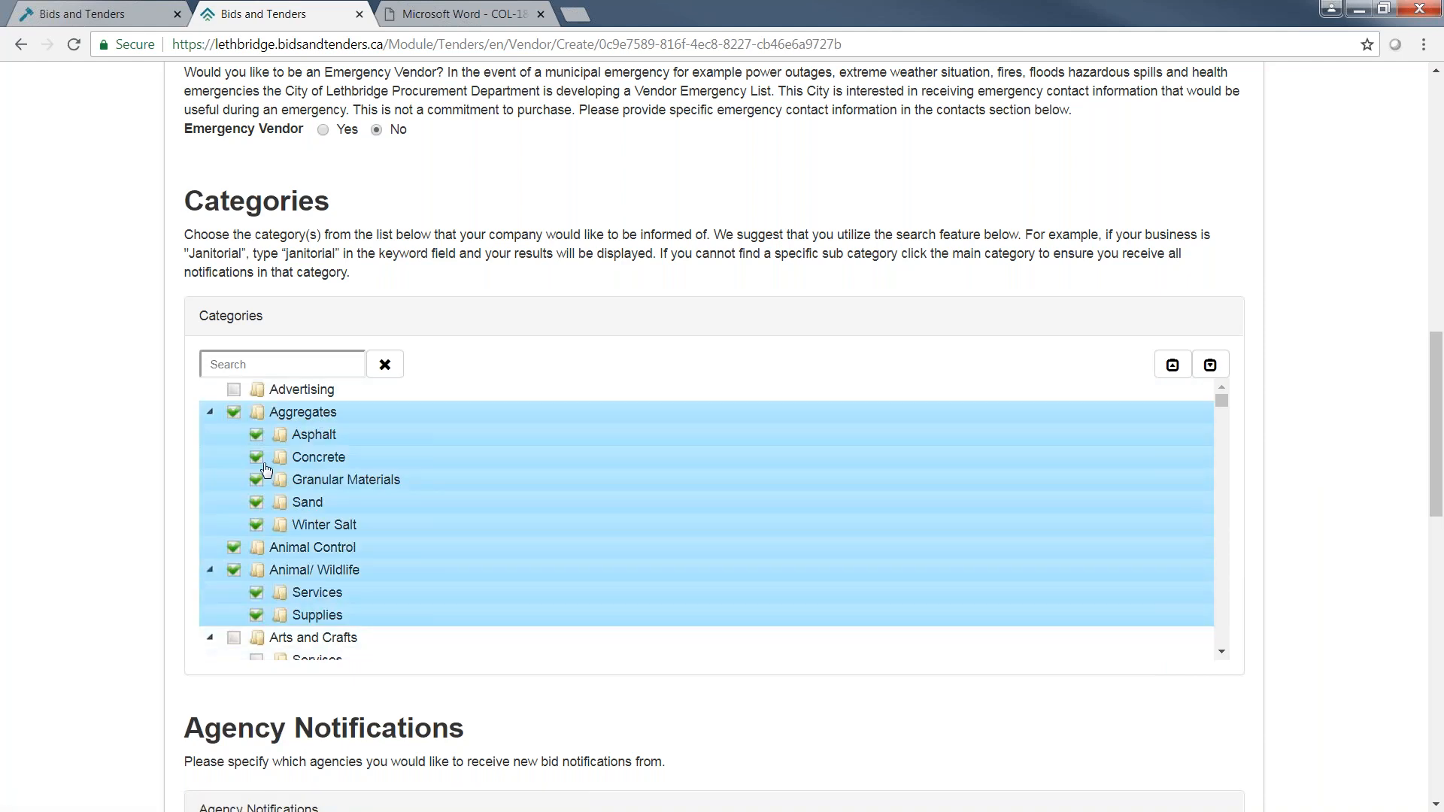
left_click(267, 364)
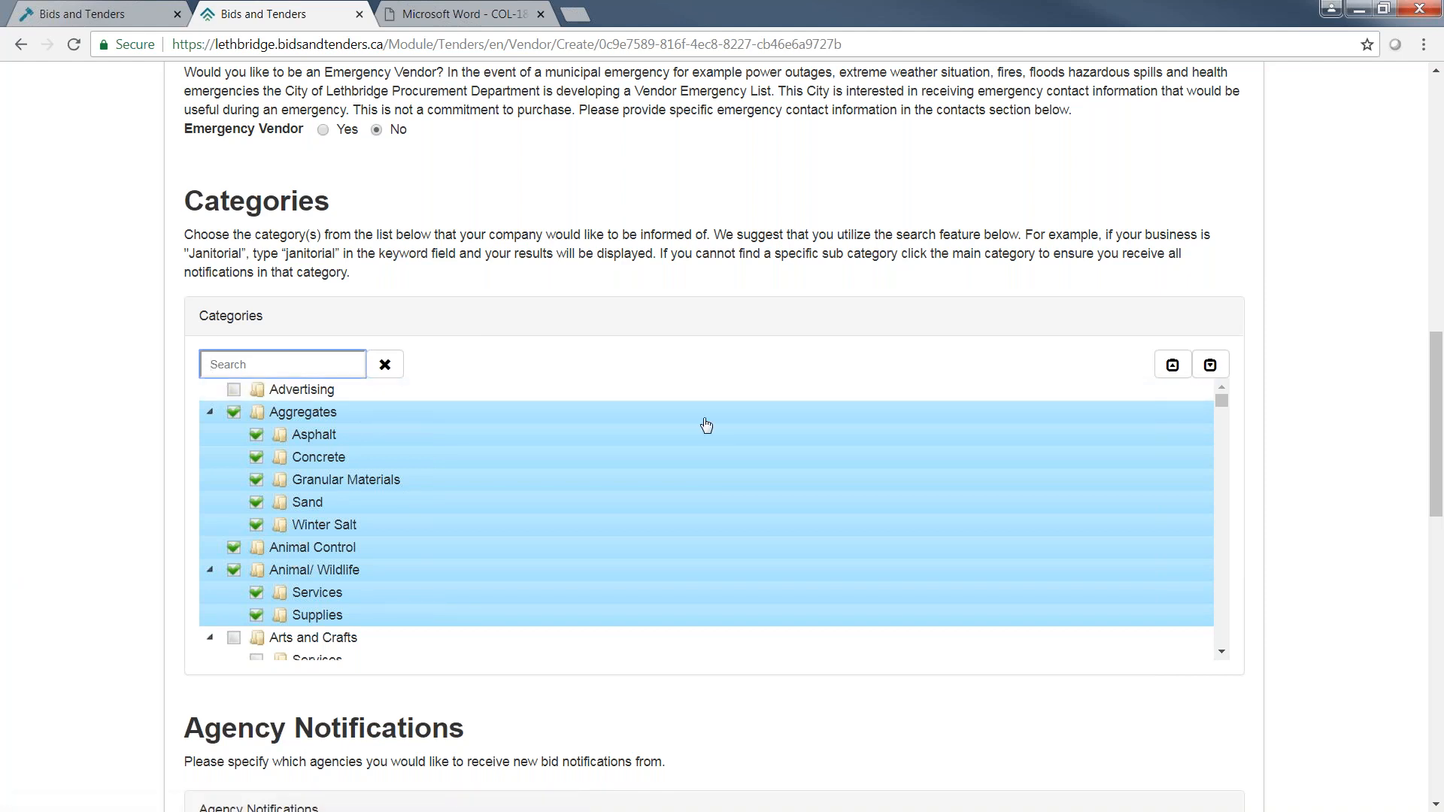
left_click(385, 365)
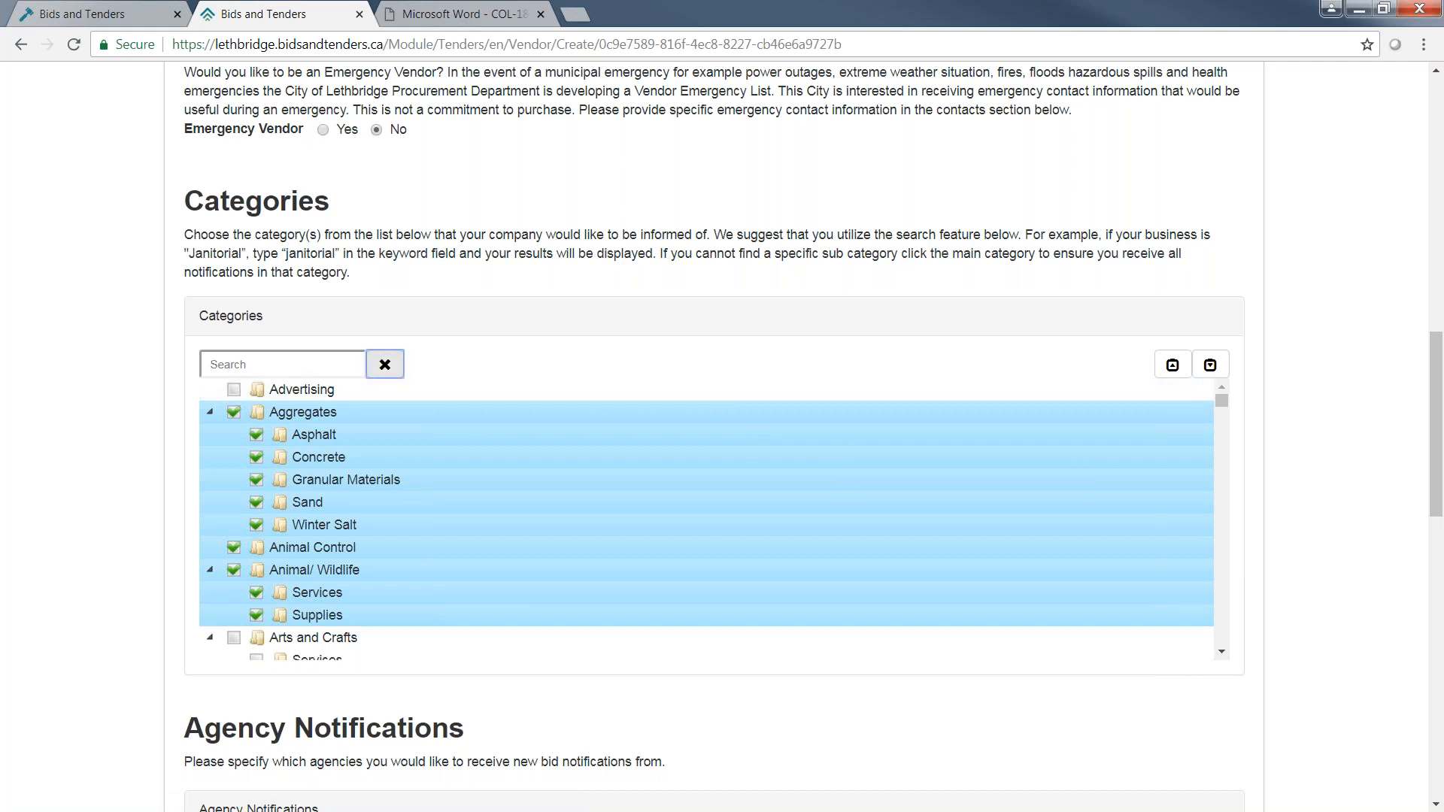
Deselect all agencies under Agency Notifications and look through the list of cities.
scroll(1347, 461, "down", 5)
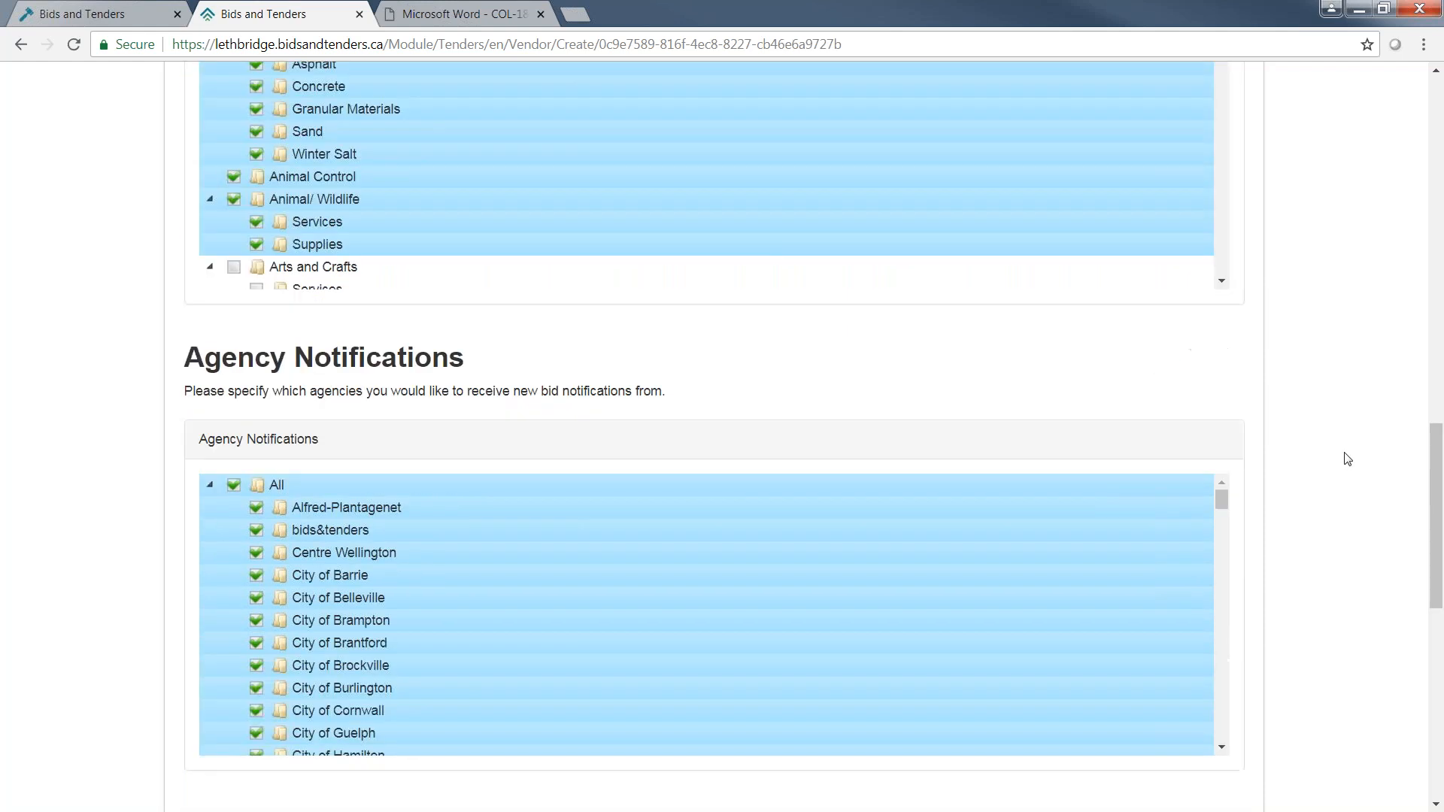
scroll(1343, 454, "down", 1)
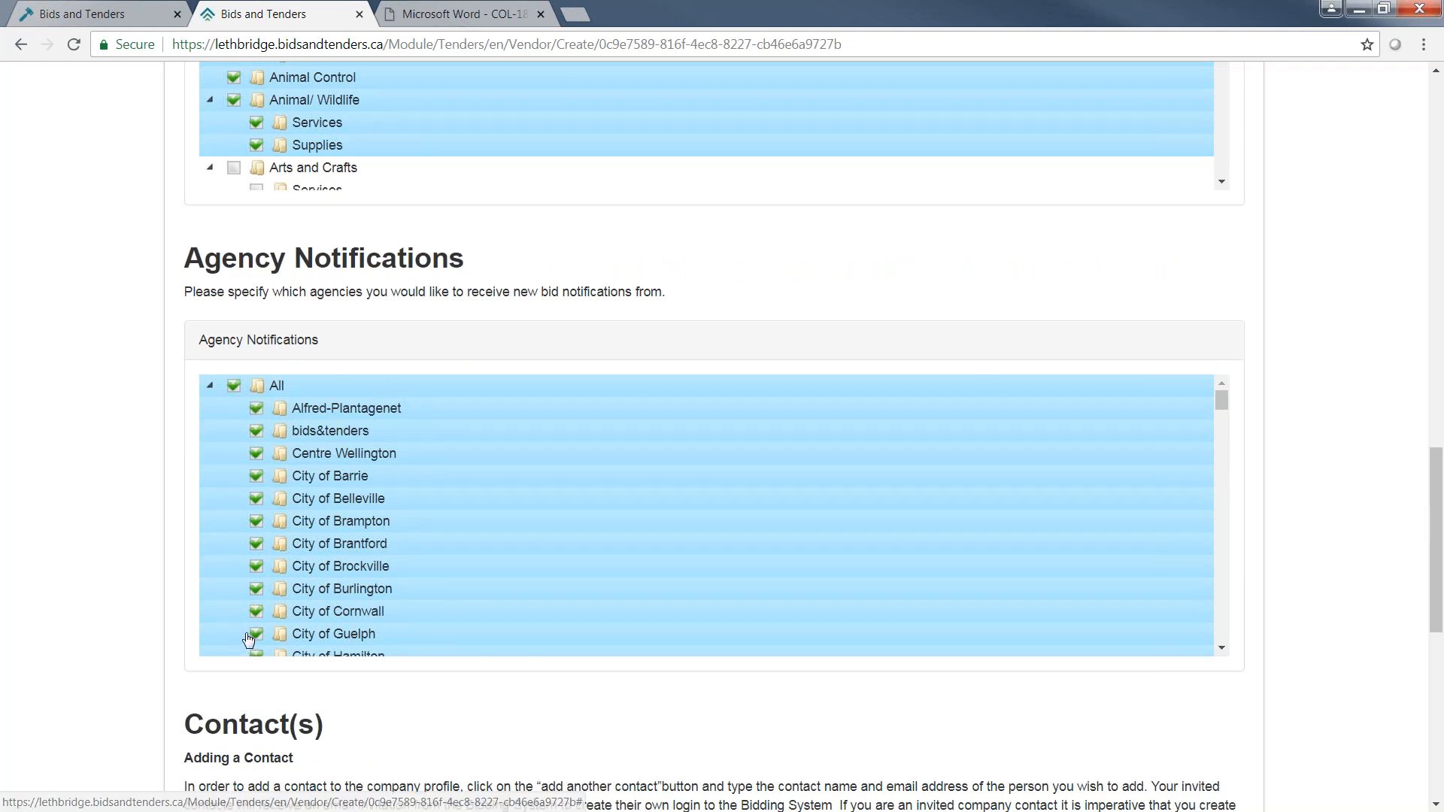
left_click(239, 387)
scroll(467, 499, "down", 3)
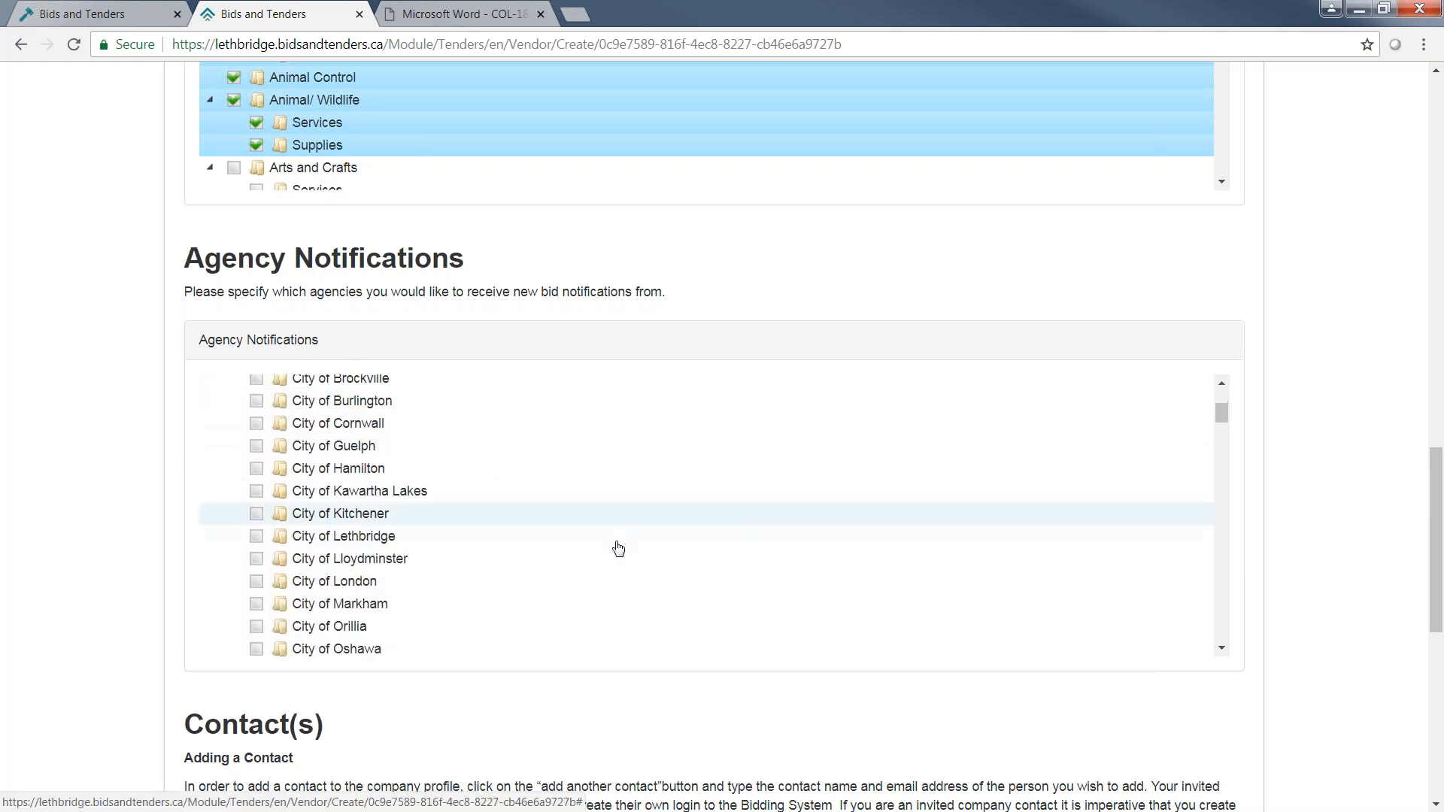
left_click_drag(1221, 417, 1223, 426)
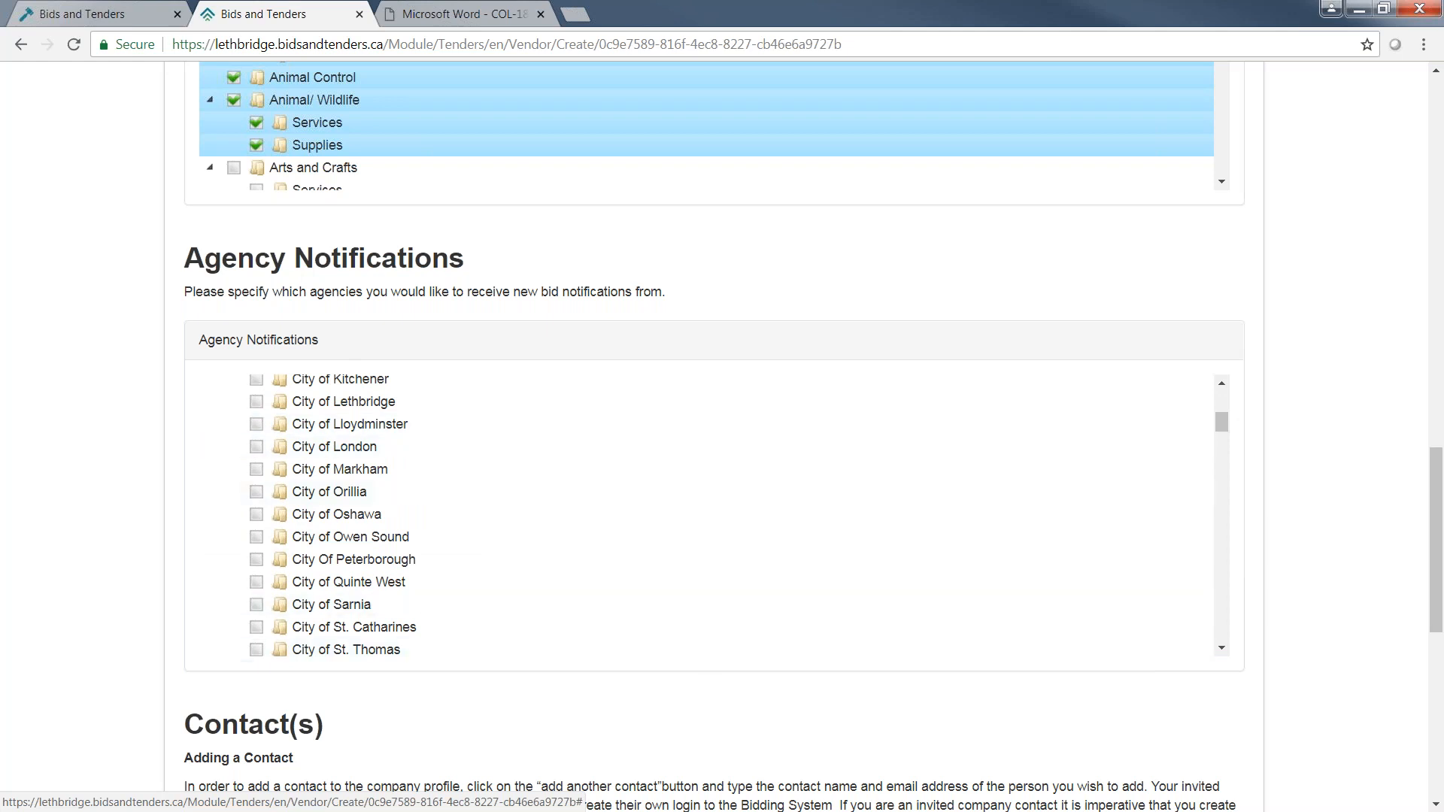
scroll(1253, 587, "down", 1)
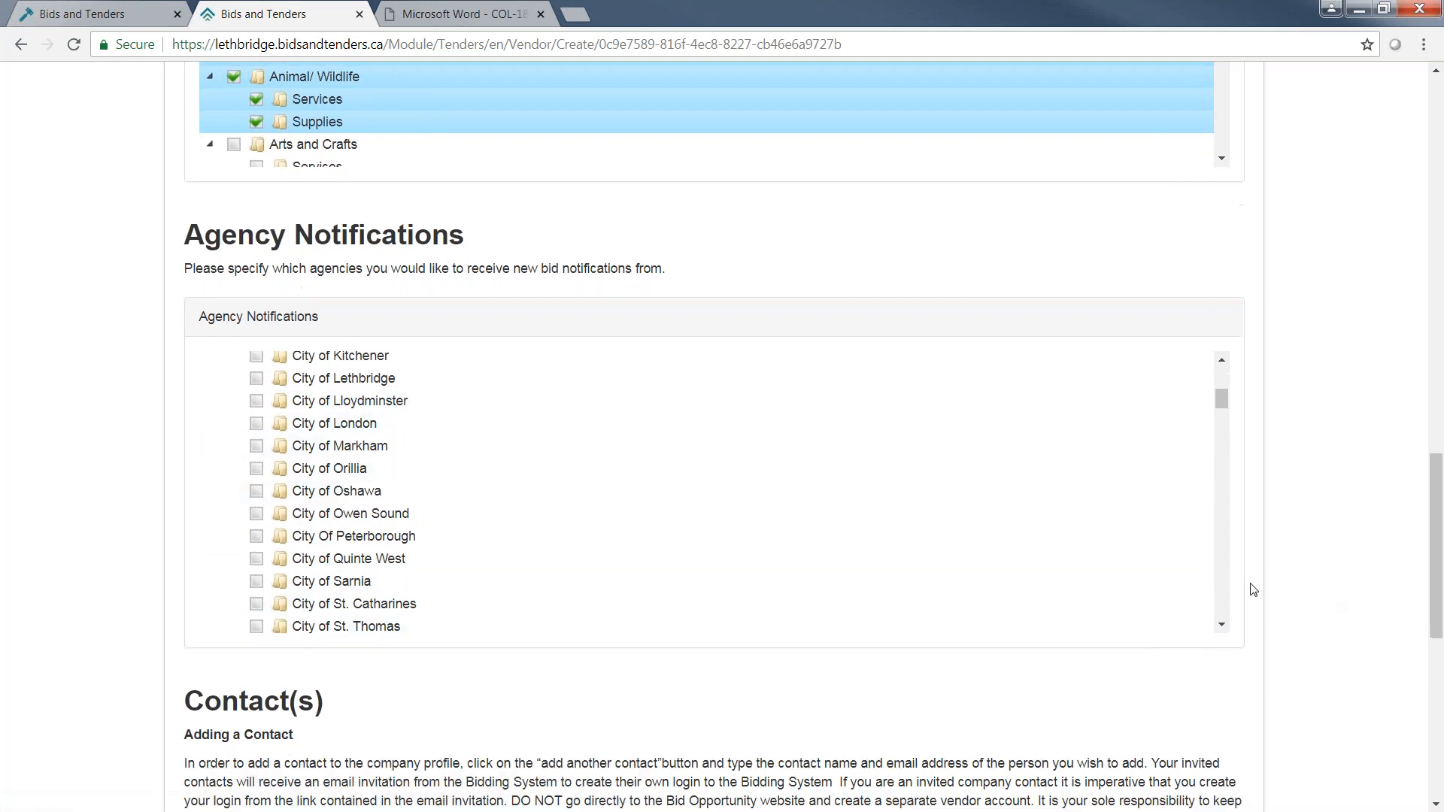
Review the contact fields and password hint, and add a blank entry for inviting another contact.
scroll(1252, 589, "down", 7)
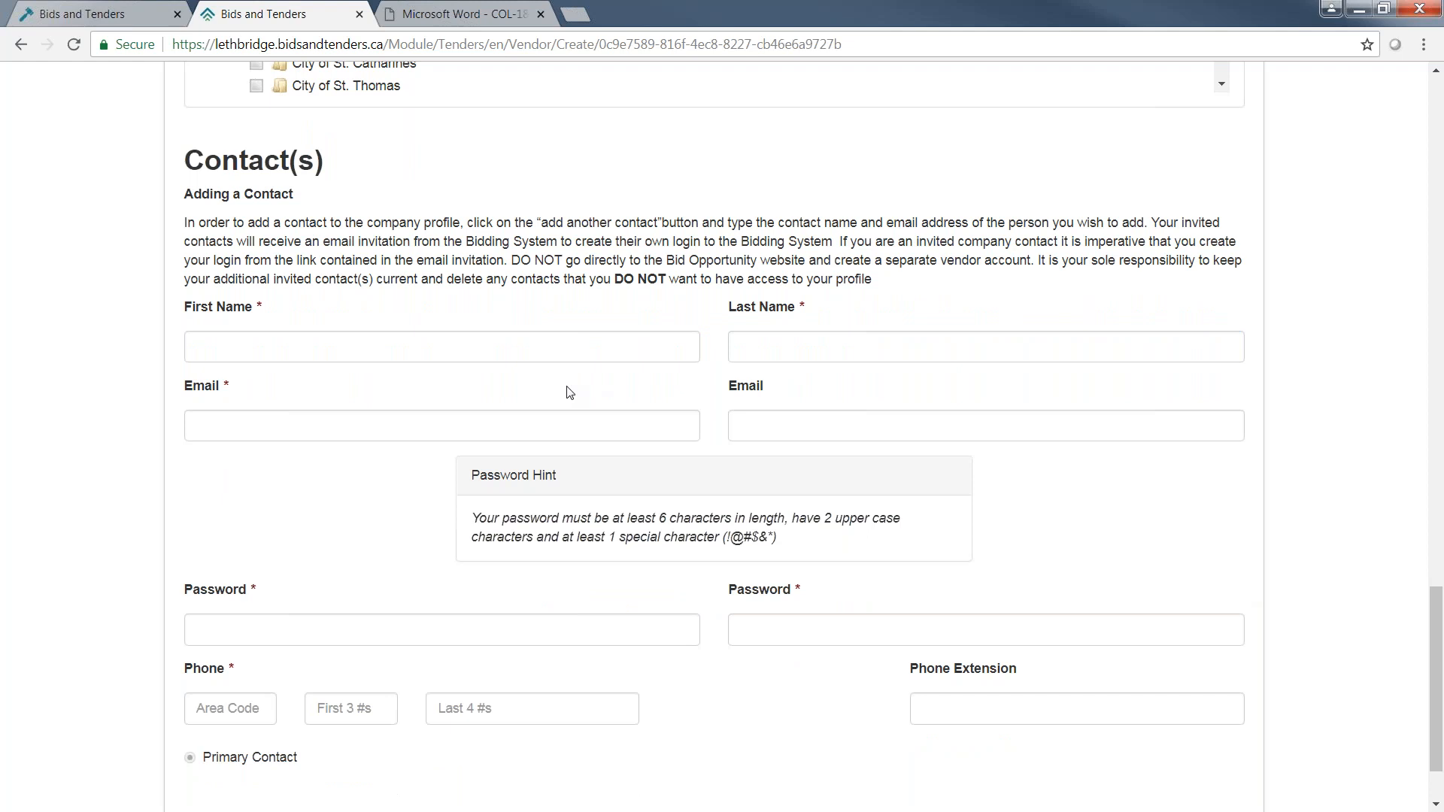
scroll(1072, 512, "down", 1)
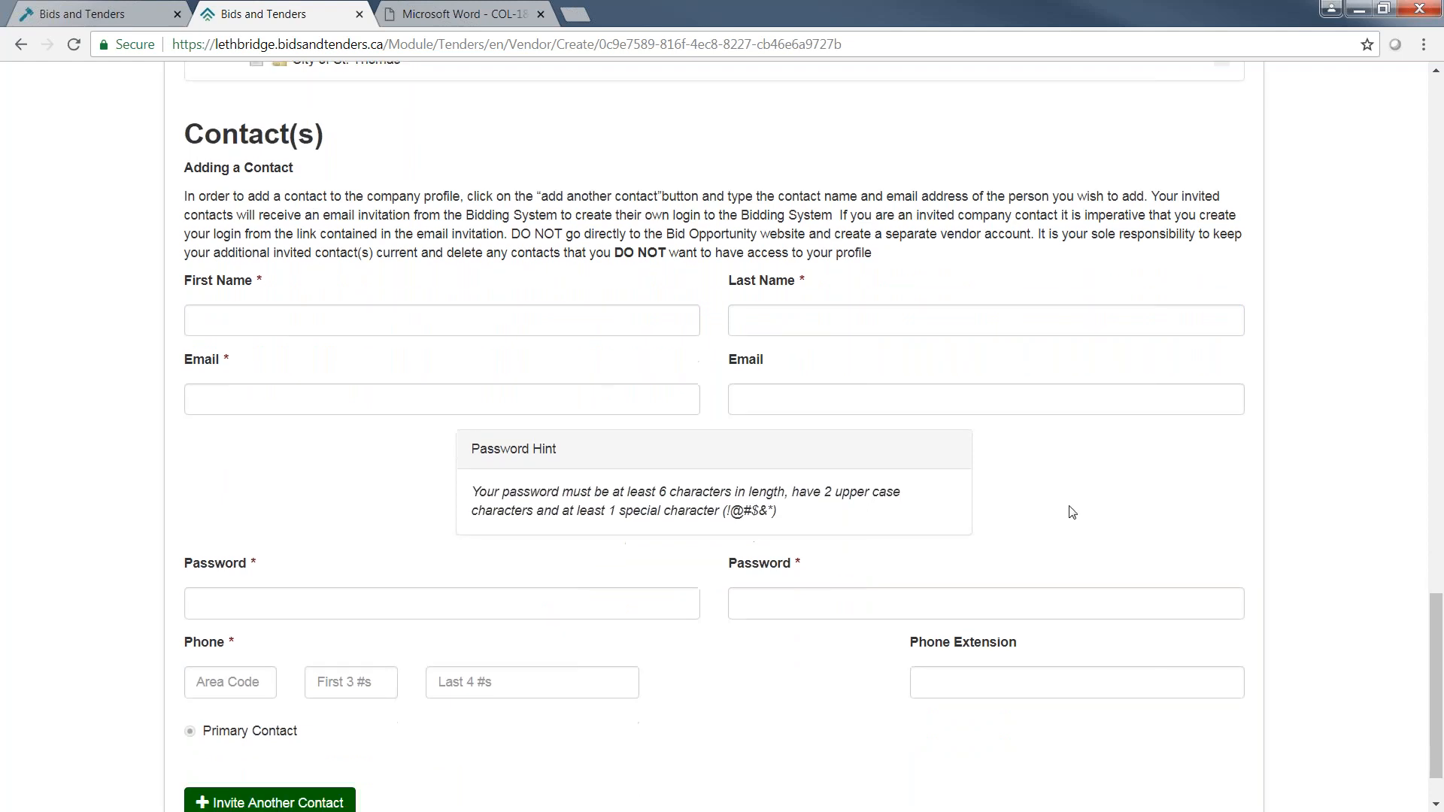
scroll(1072, 512, "down", 1)
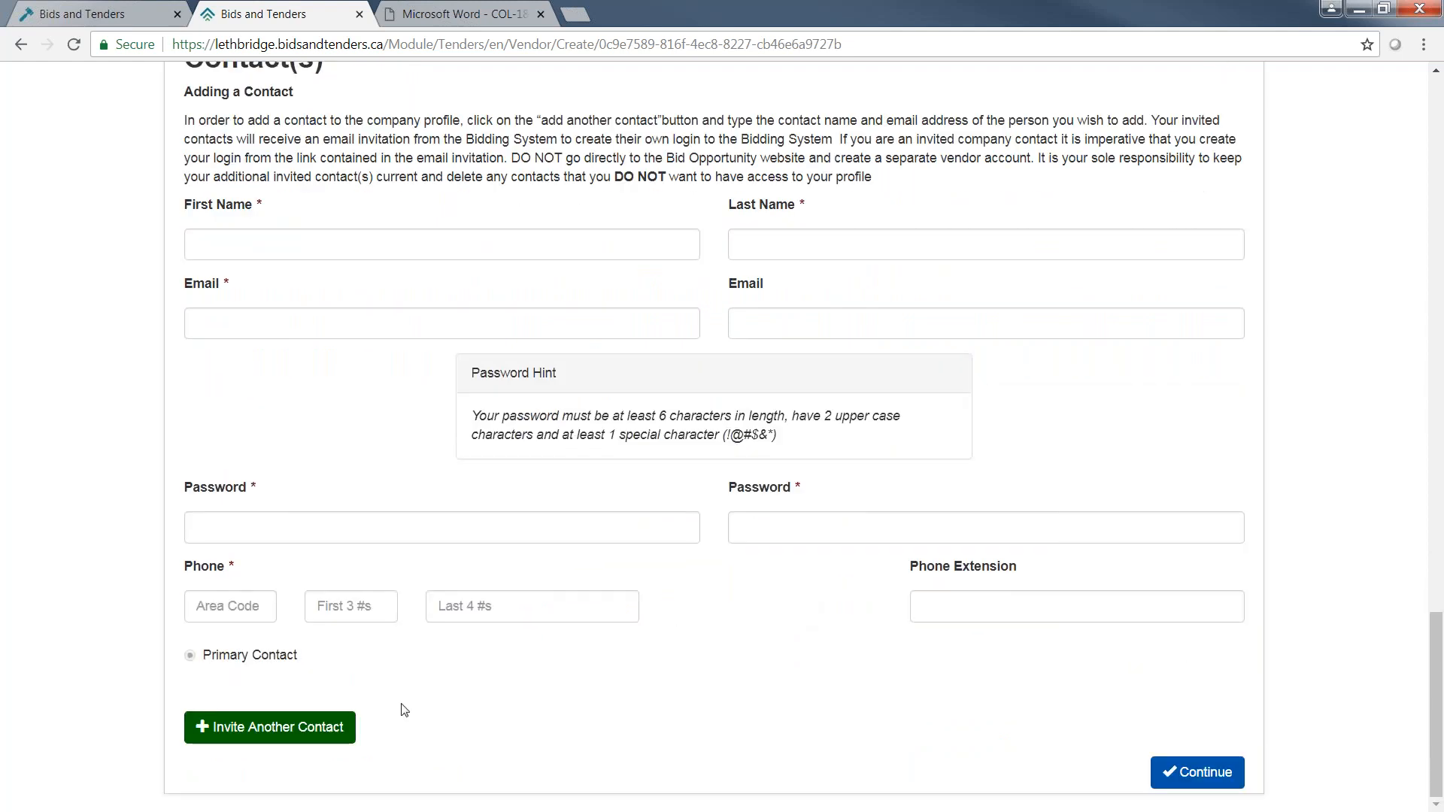
left_click(269, 727)
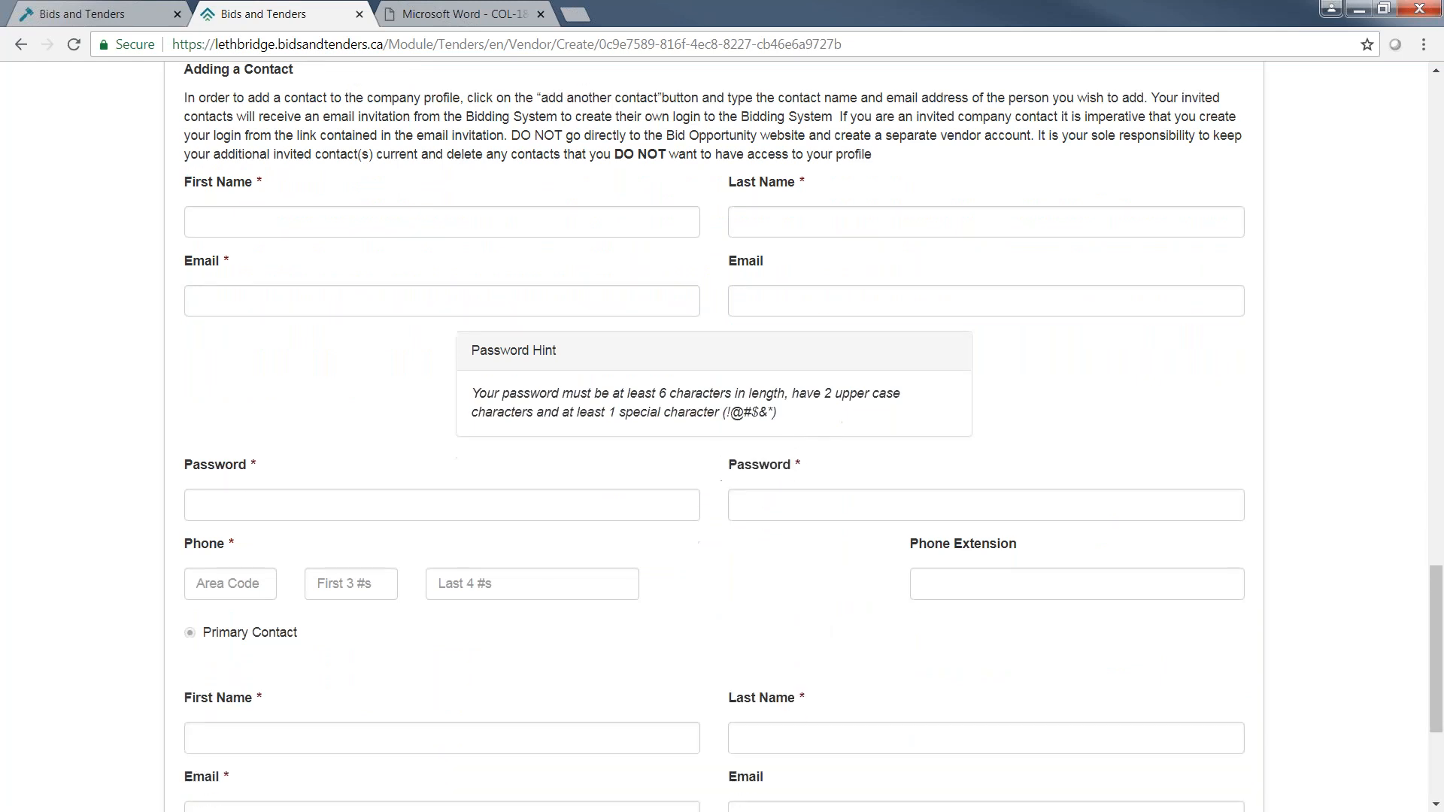
scroll(469, 472, "down", 3)
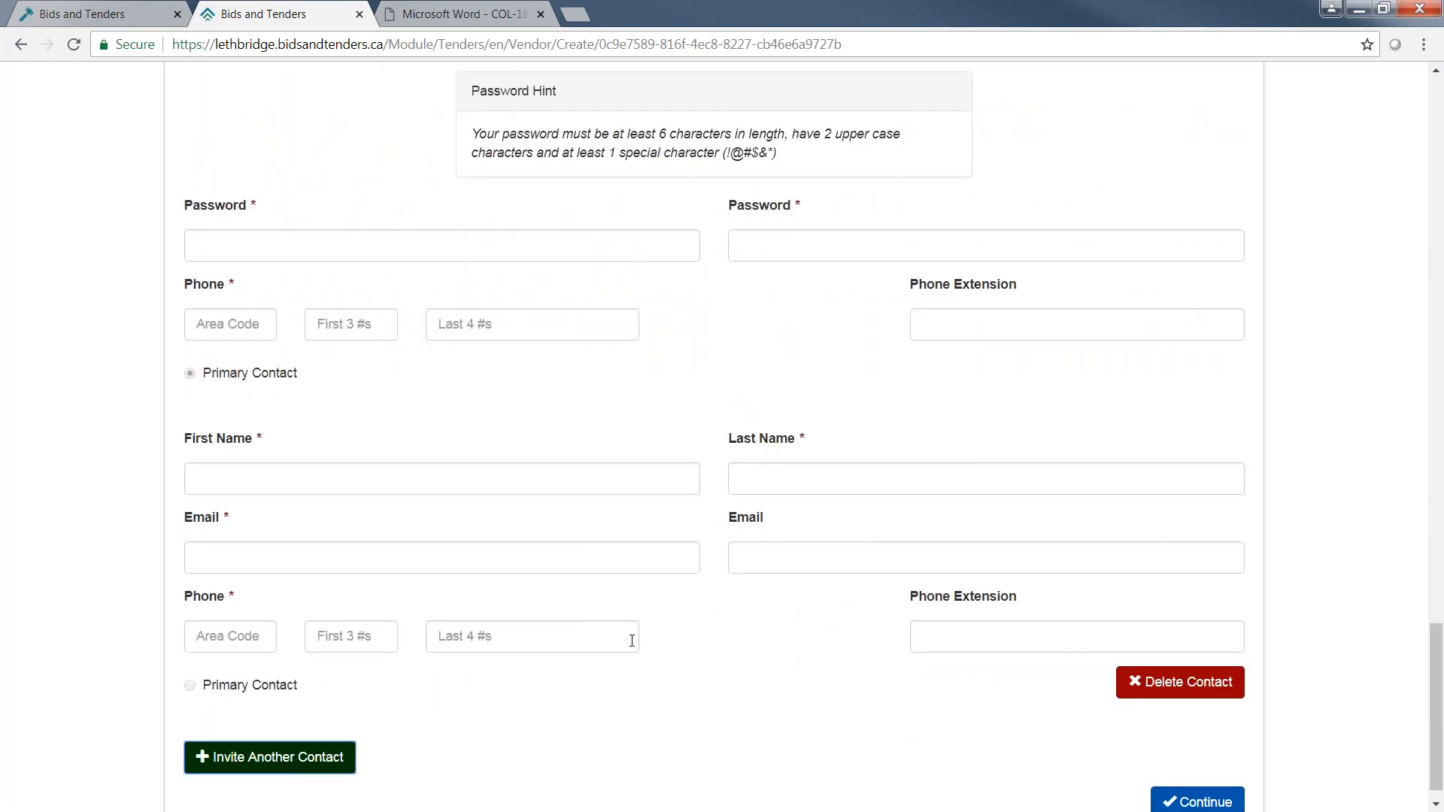
scroll(632, 641, "down", 1)
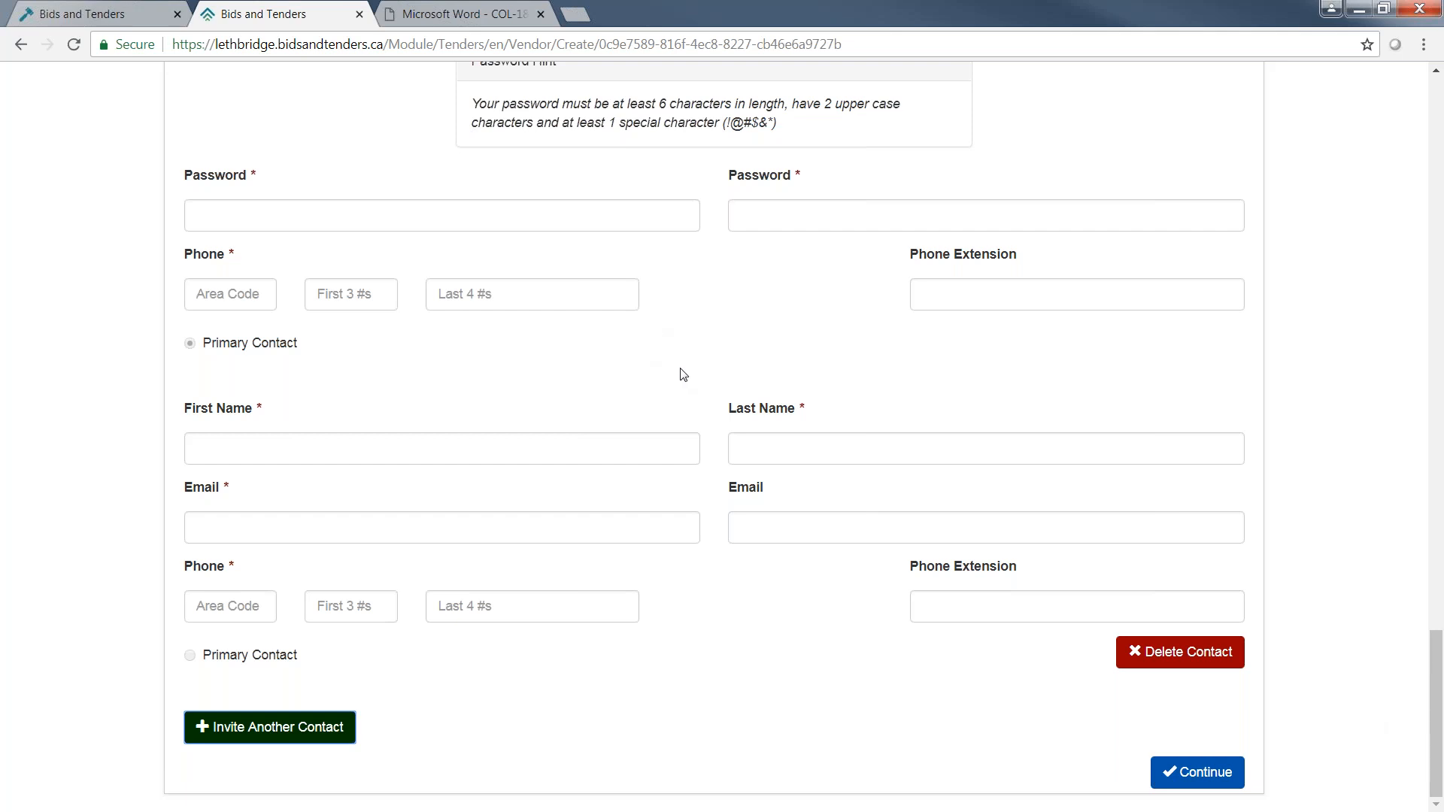
Leave the account form for the Bids Homepage and review the open bid opportunities.
left_click_drag(1439, 674, 1436, 149)
left_click(1060, 281)
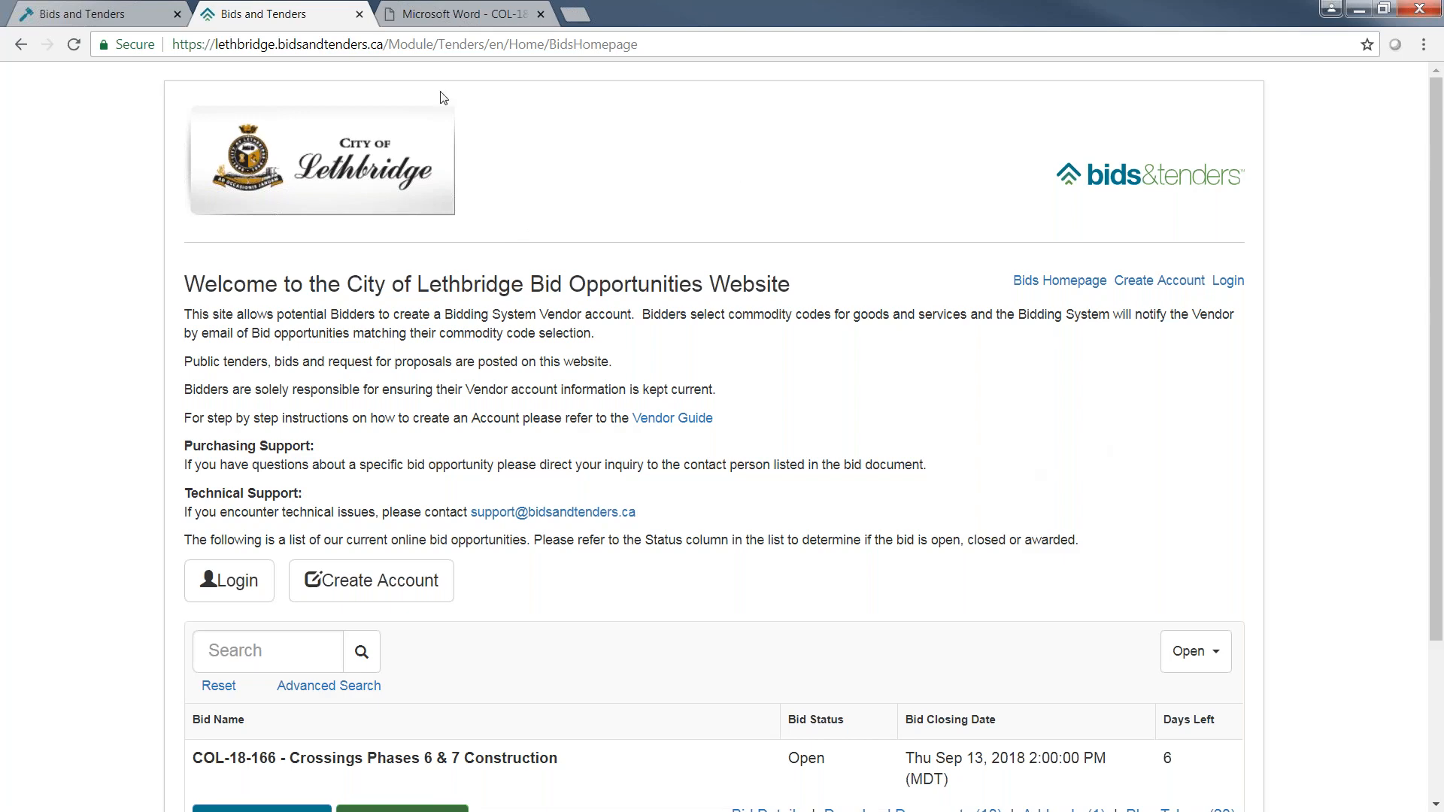
scroll(667, 421, "down", 1)
scroll(666, 419, "down", 3)
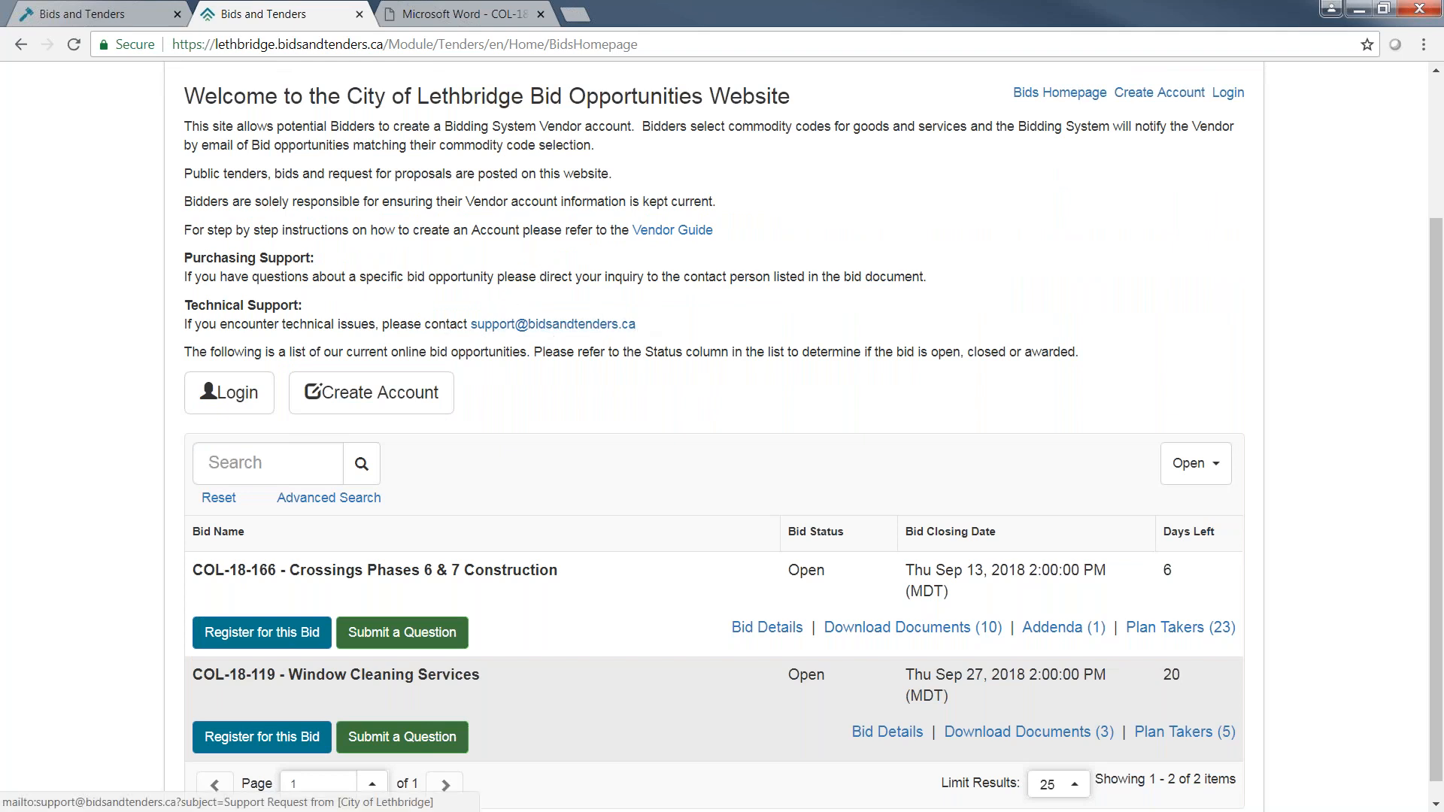
scroll(670, 406, "down", 1)
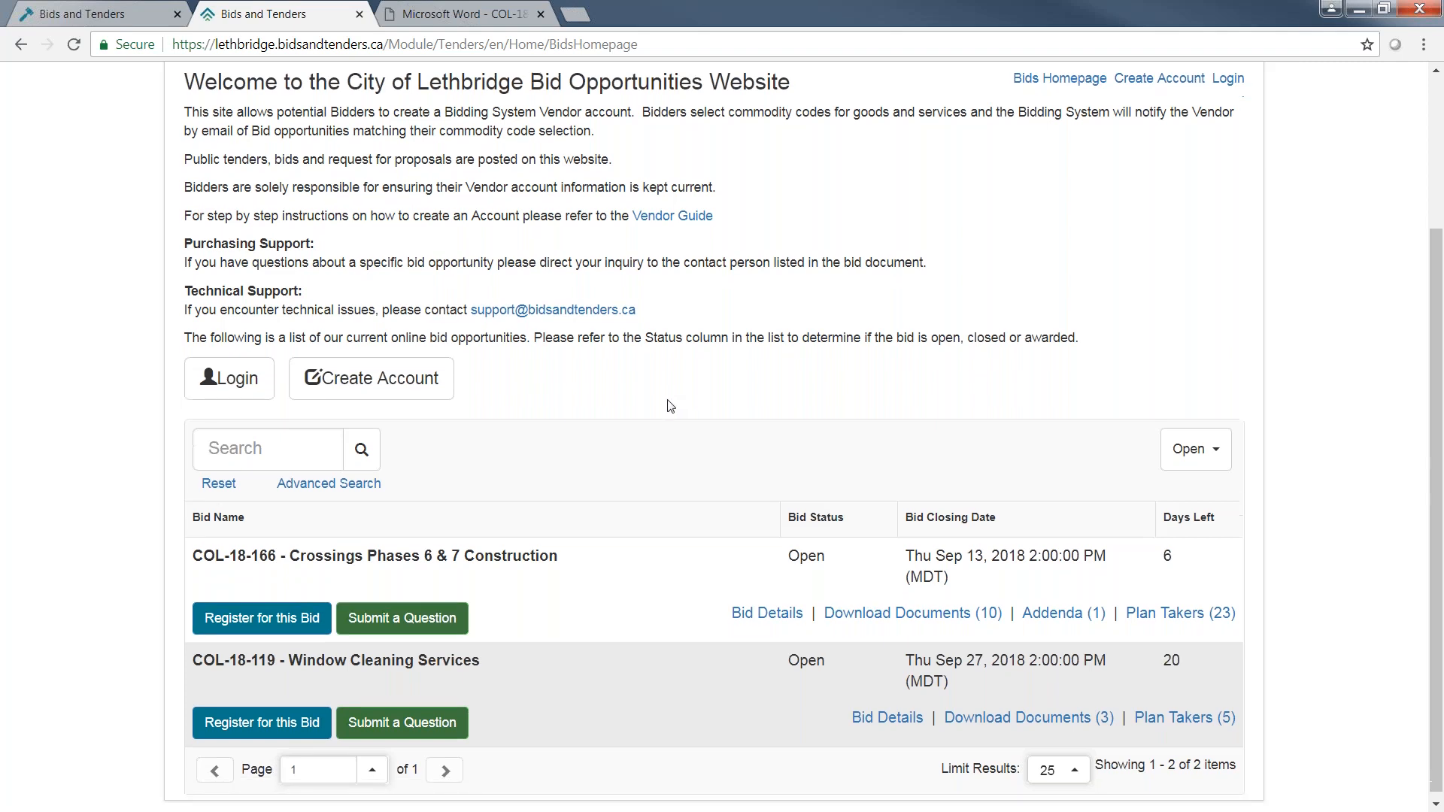
scroll(670, 406, "down", 1)
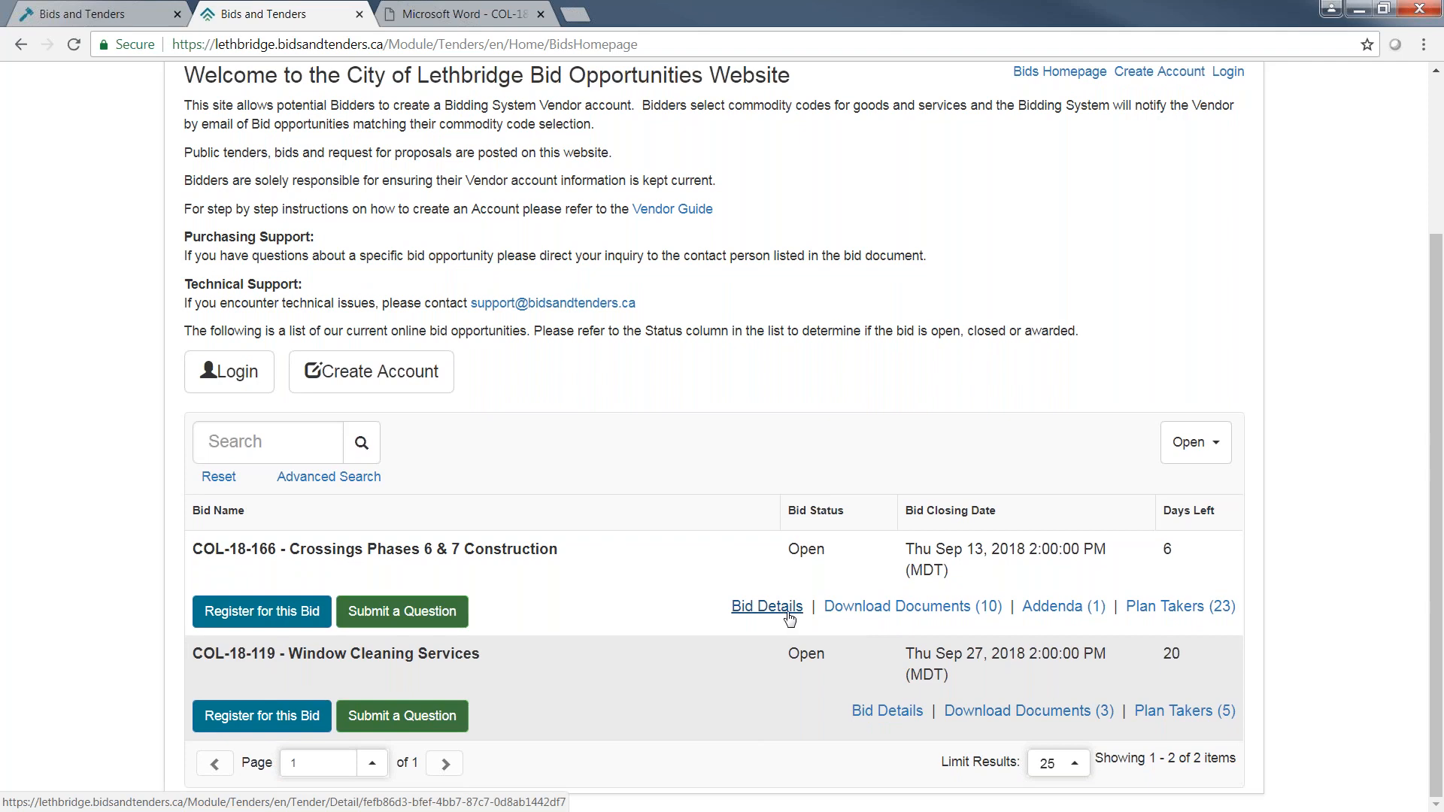
Filter the bid list by Awarded status and look over the awarded bids.
left_click(1208, 445)
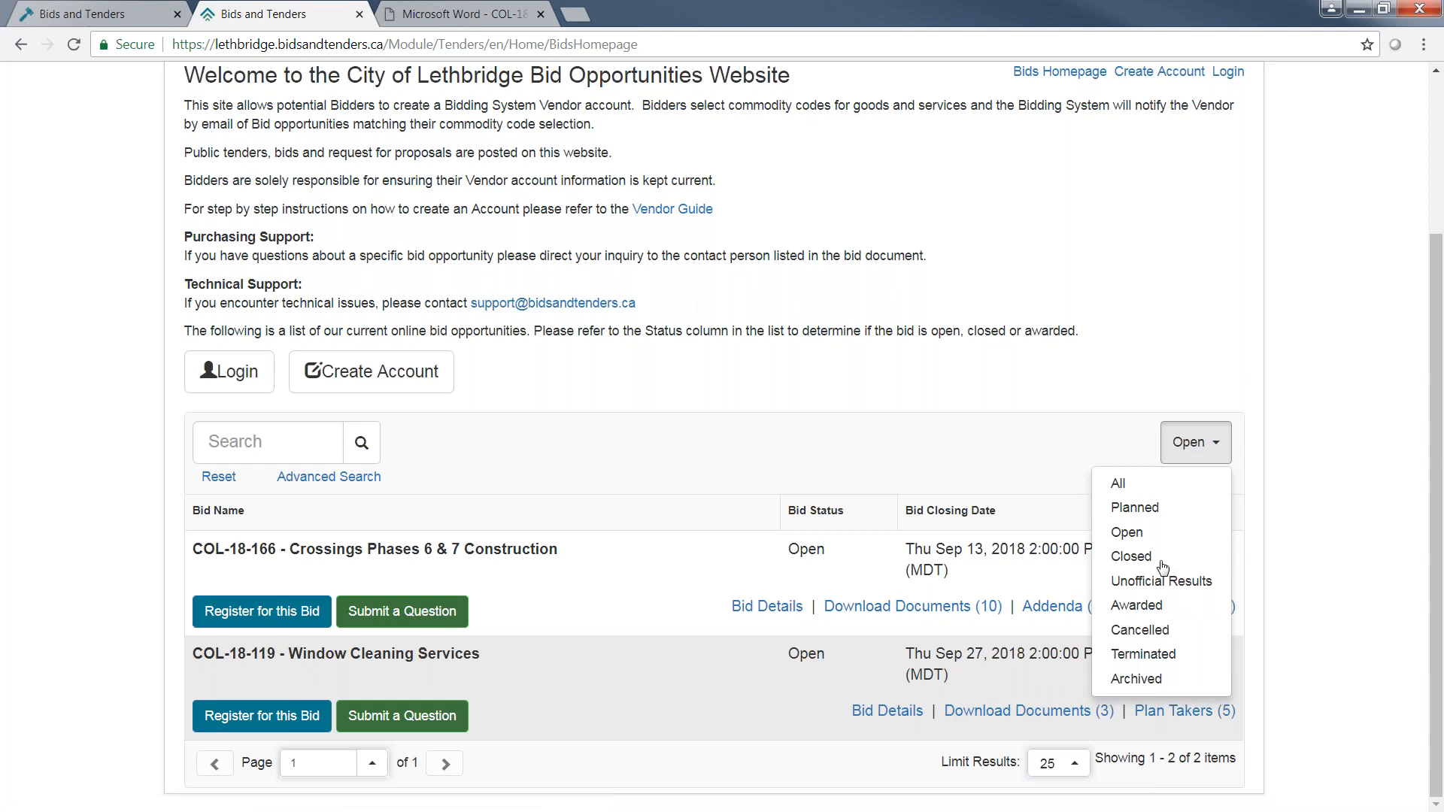
left_click(1137, 605)
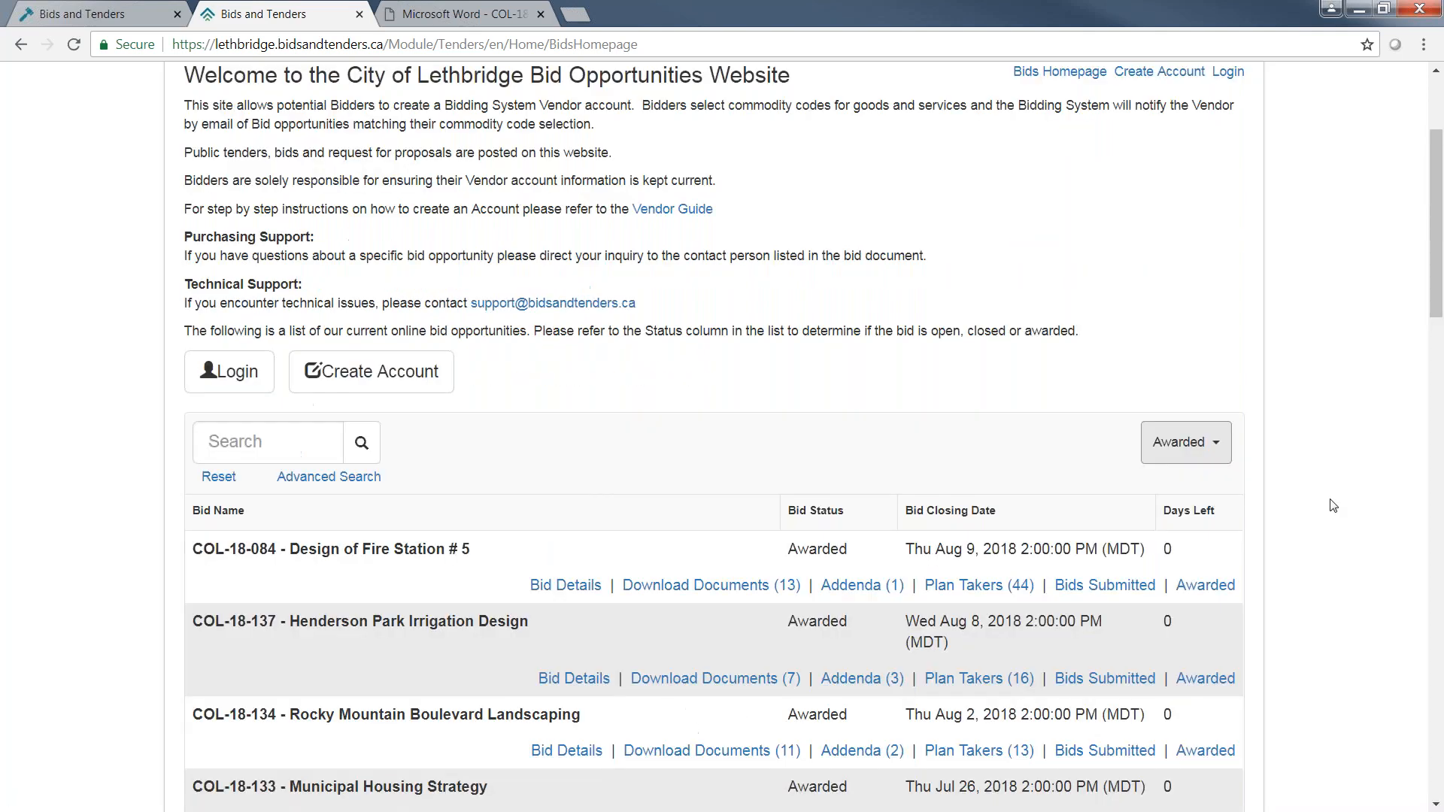
scroll(1333, 506, "down", 2)
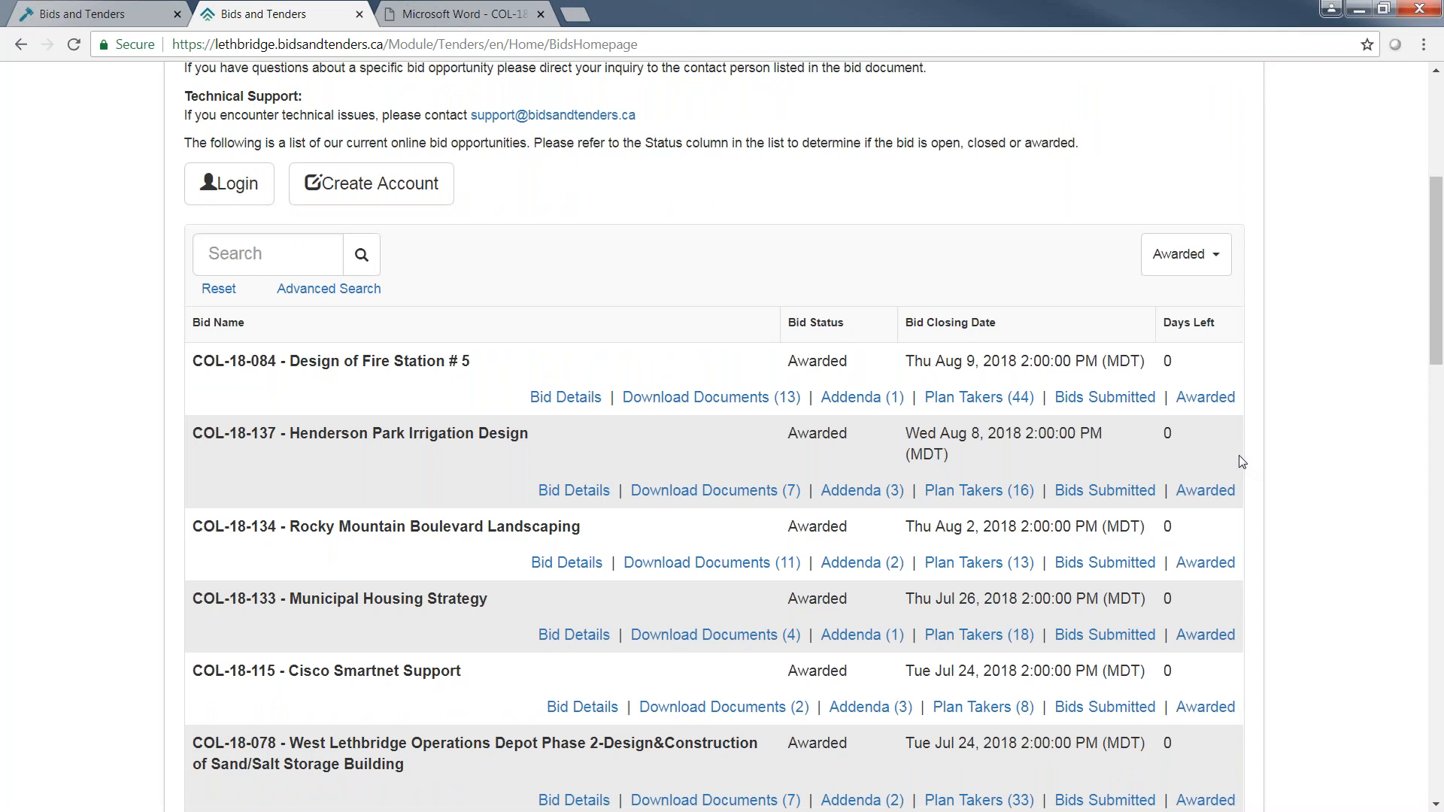
Open the award information for COL-18-084 Design of Fire Station # 5 and review the awarded vendor and submitted bids.
left_click(1192, 399)
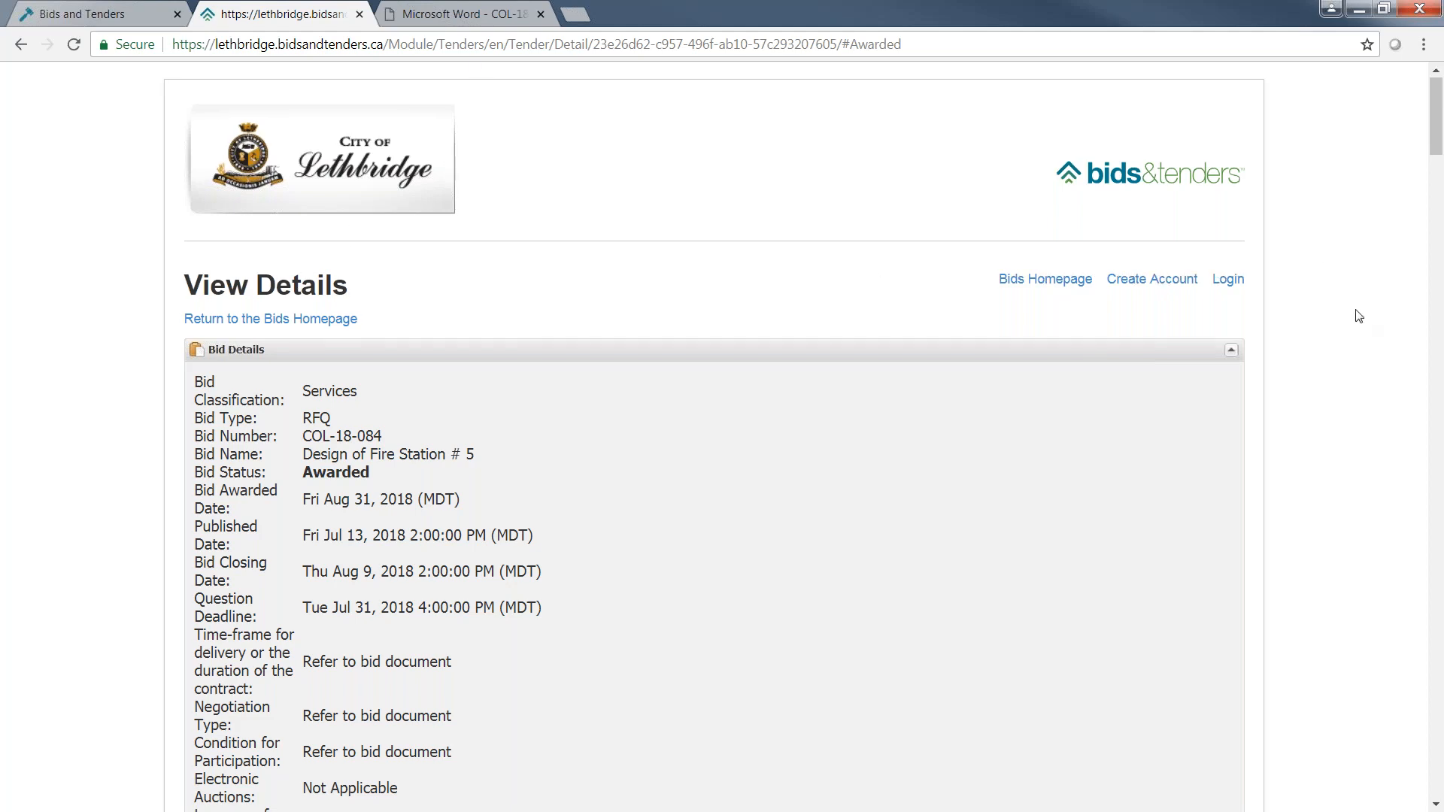
scroll(1358, 316, "down", 14)
scroll(1355, 324, "down", 15)
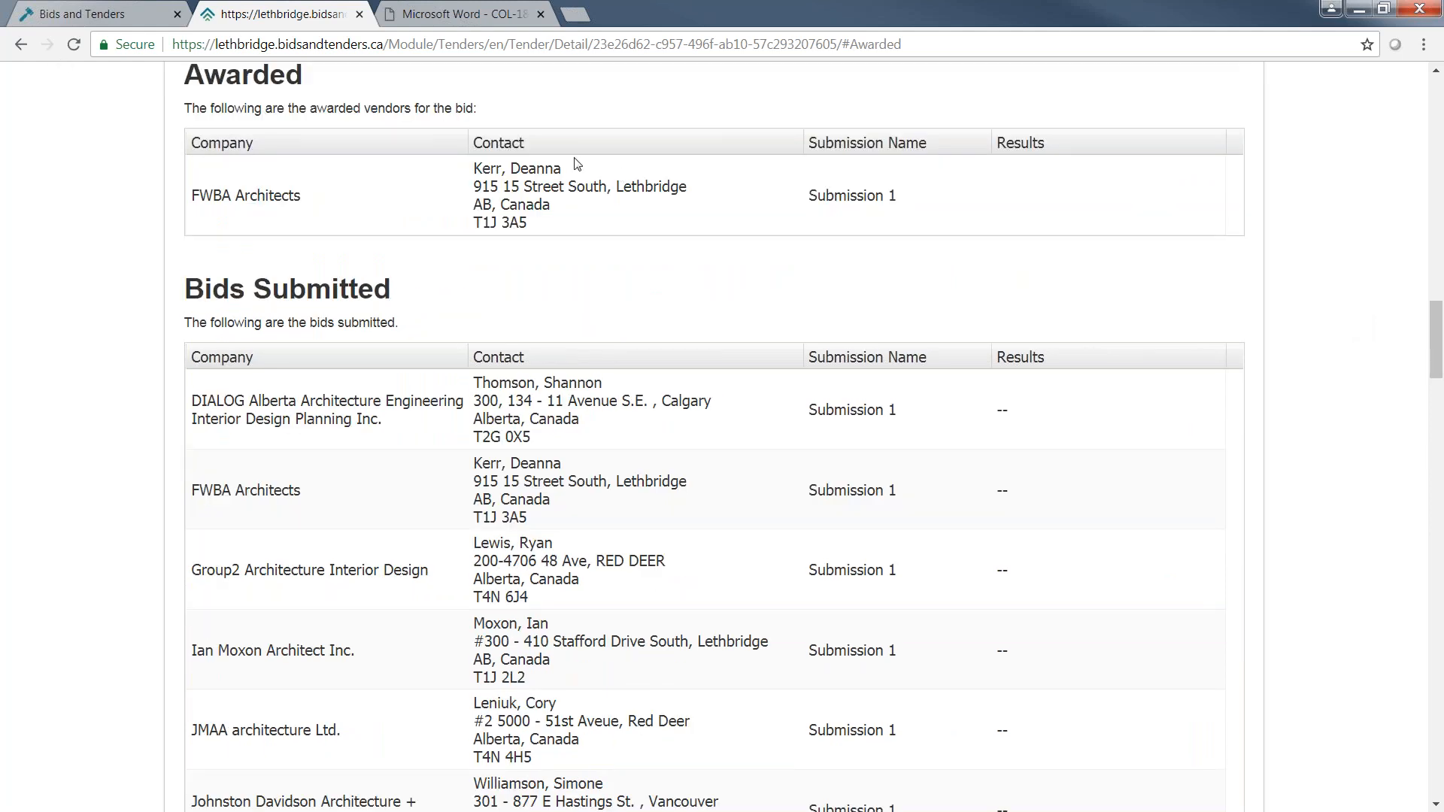
scroll(1161, 463, "down", 1)
scroll(1159, 457, "down", 1)
scroll(1154, 448, "up", 1)
scroll(433, 467, "down", 1)
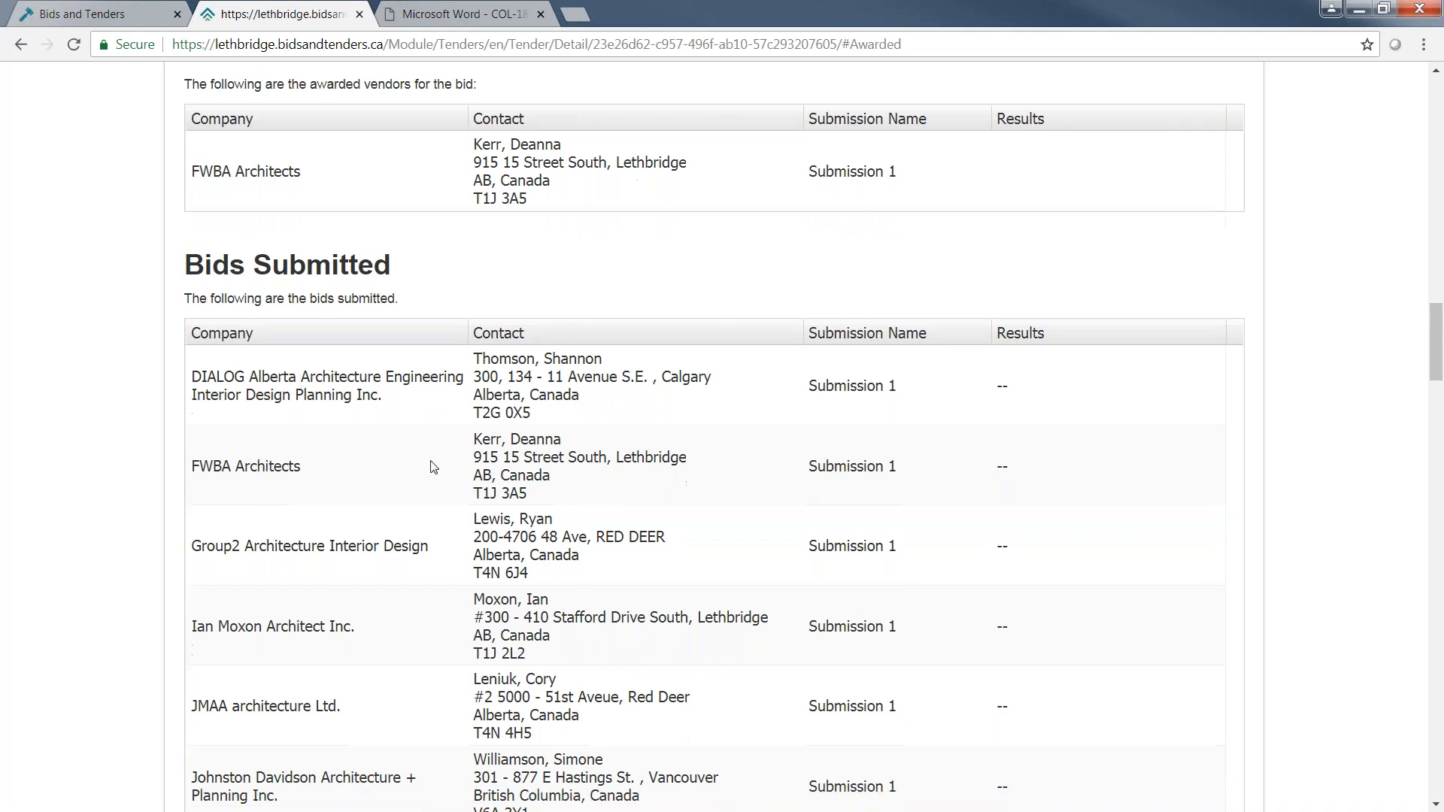
Review the submitted bids and results for the fire station design bid and return to the Bids Homepage.
scroll(433, 467, "down", 1)
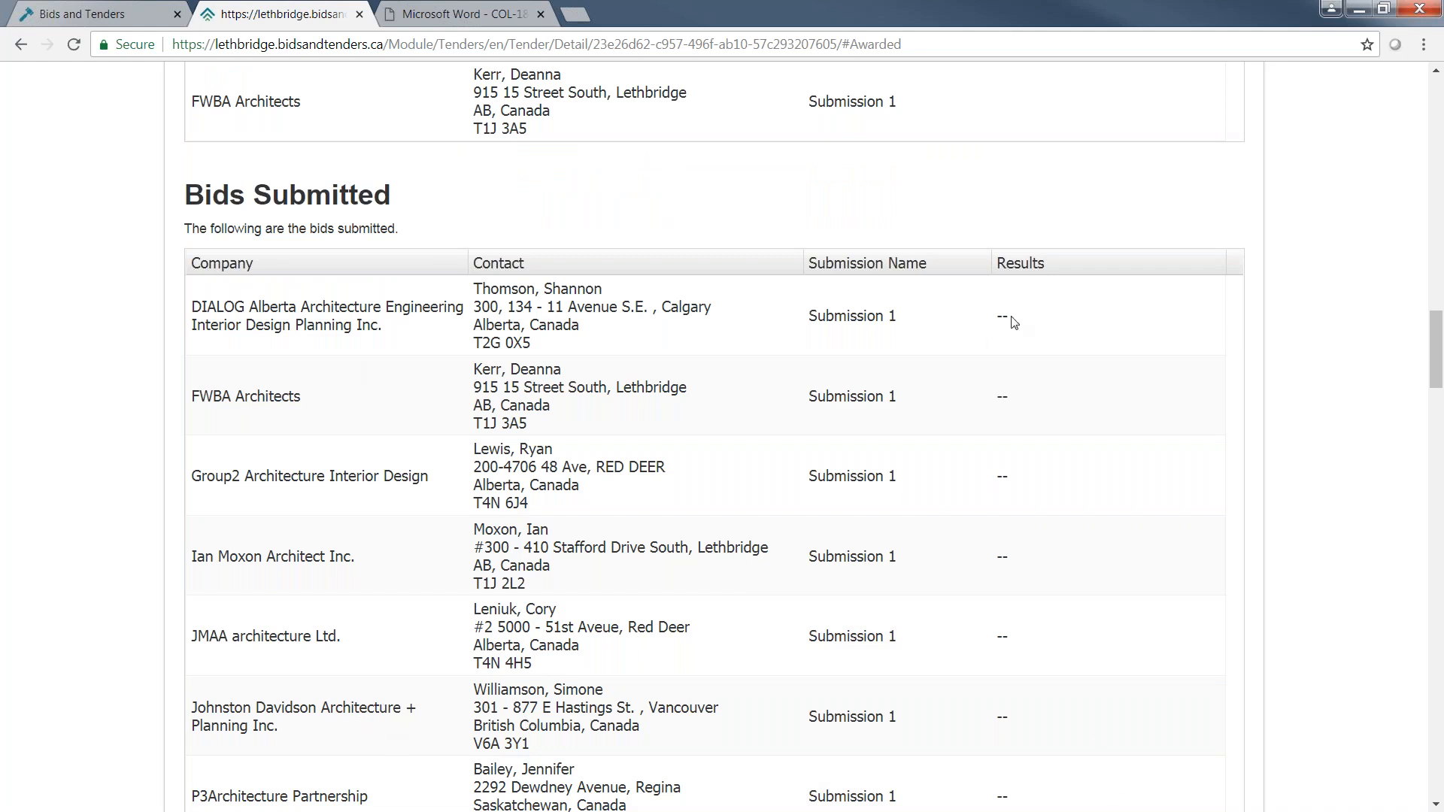
scroll(998, 656, "up", 1)
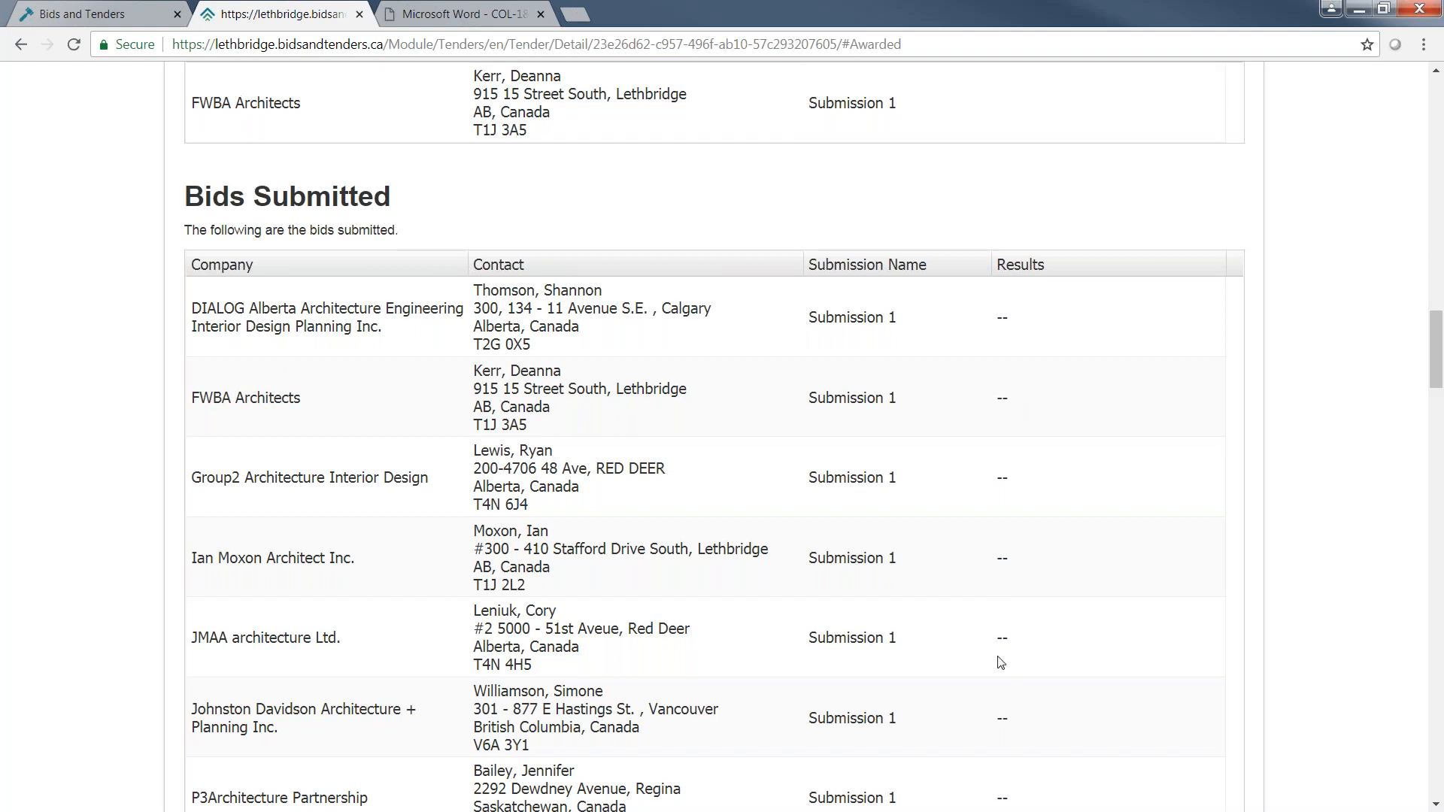
scroll(1000, 662, "up", 4)
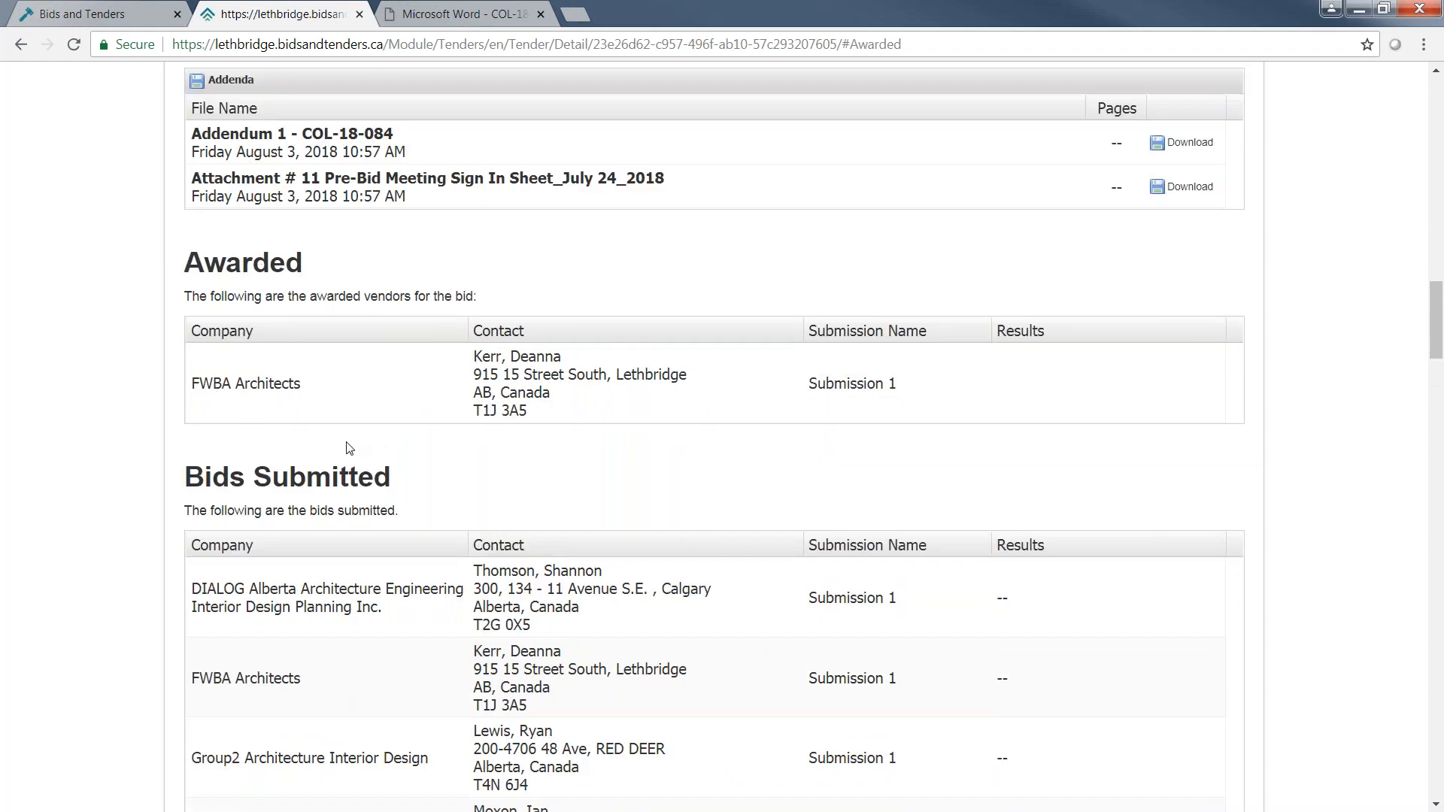
left_click_drag(1441, 291, 1441, 94)
left_click(1077, 189)
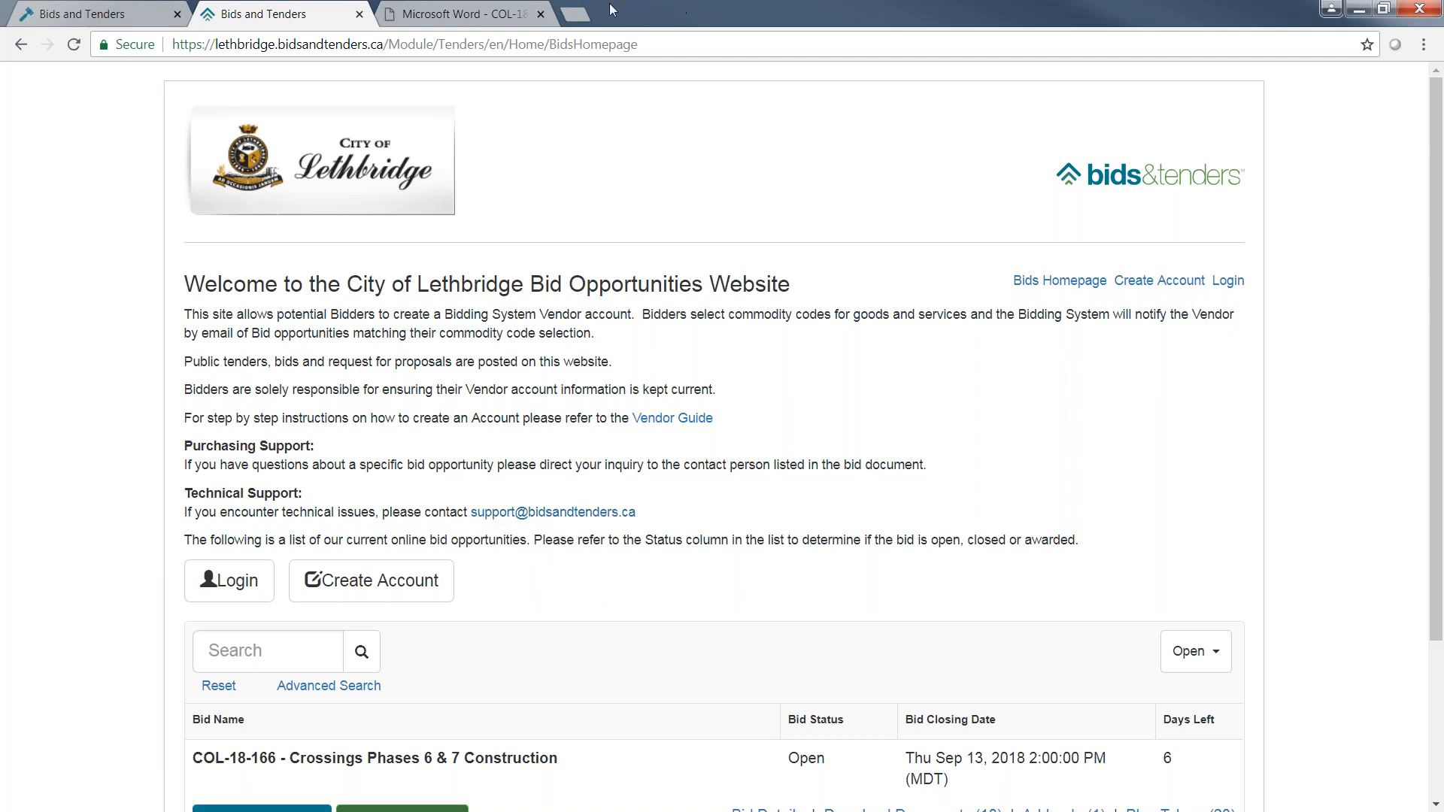
Go to the presentation site at bids-nst.bidsandtenders.ca and look over its open bid opportunities.
left_click(637, 45)
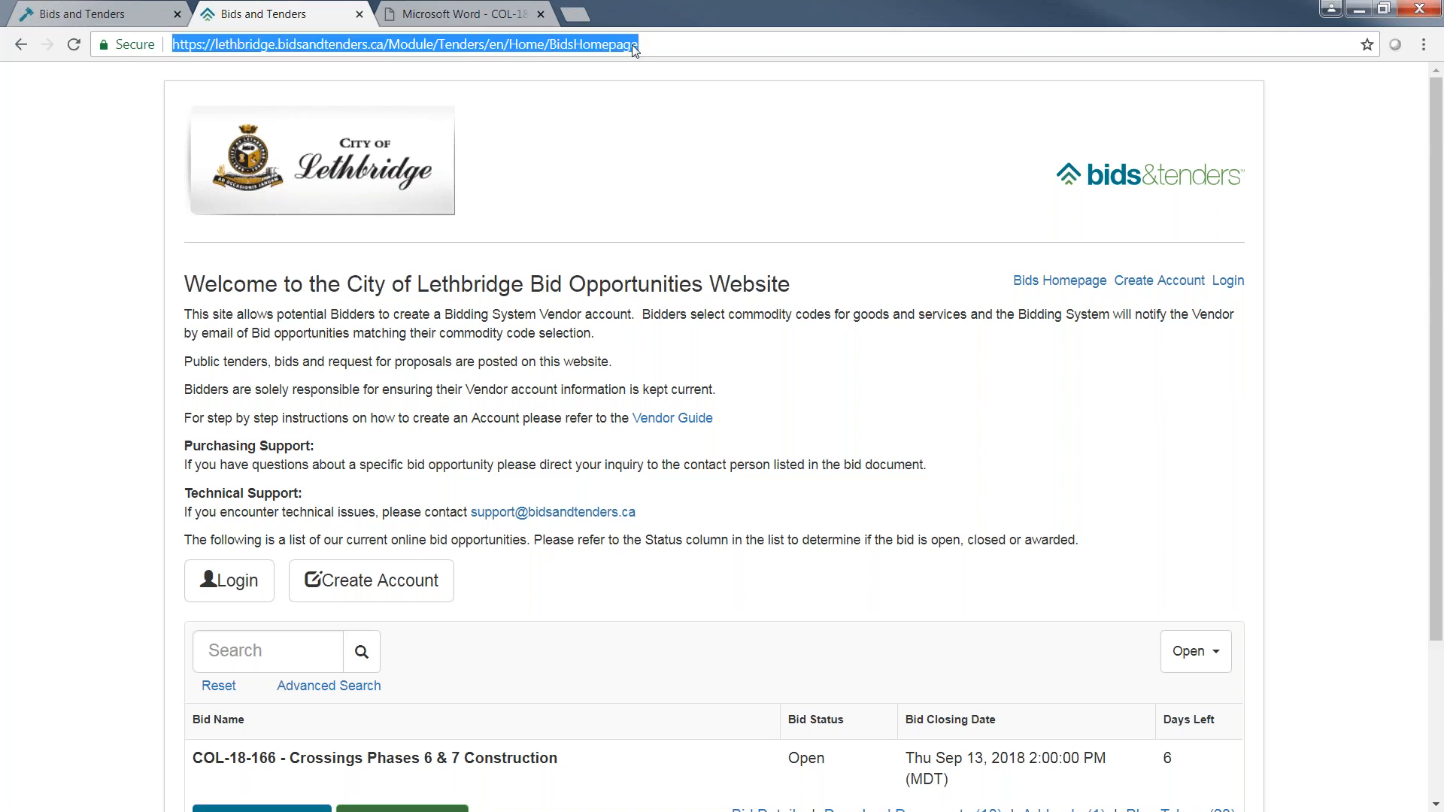
type("bids-nst")
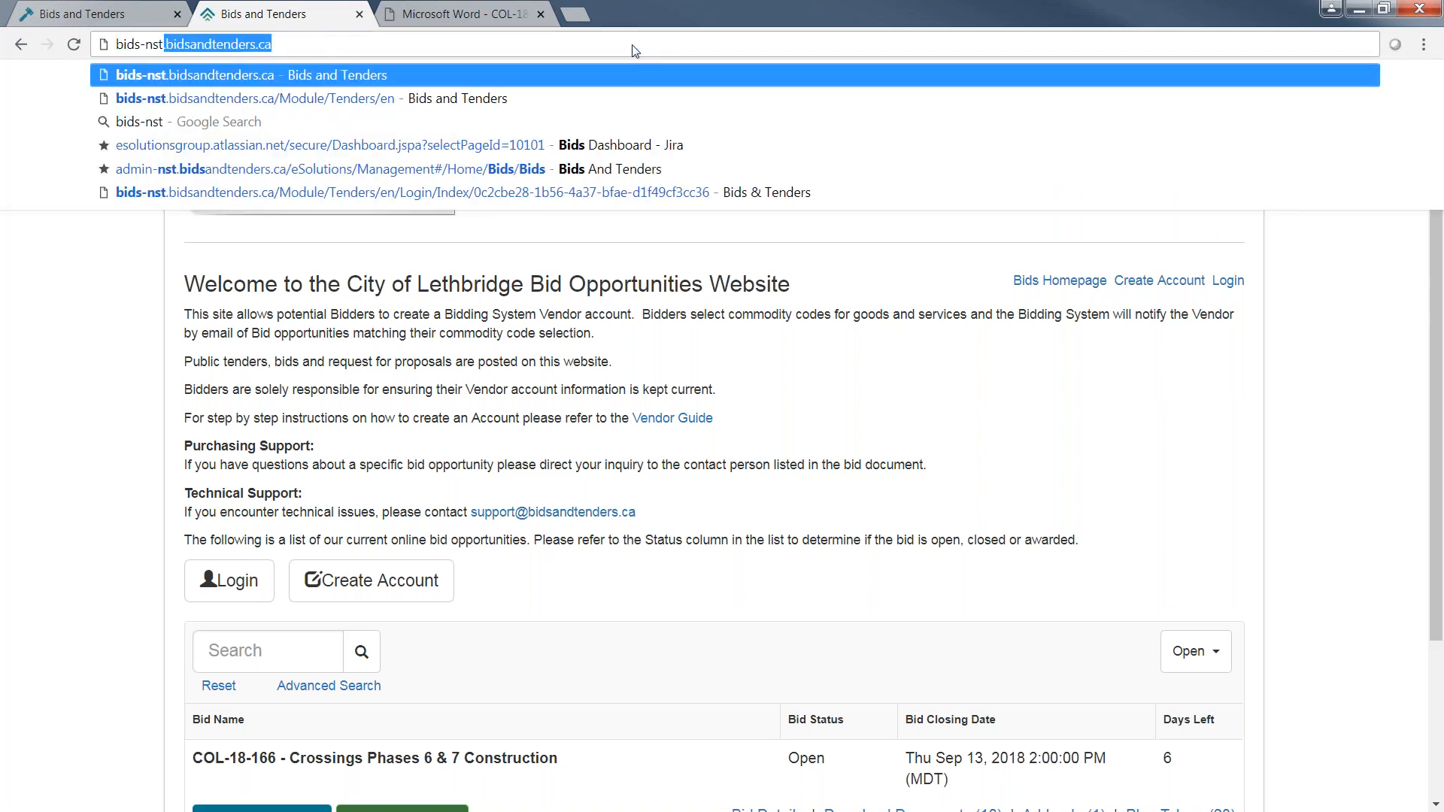
key("Return")
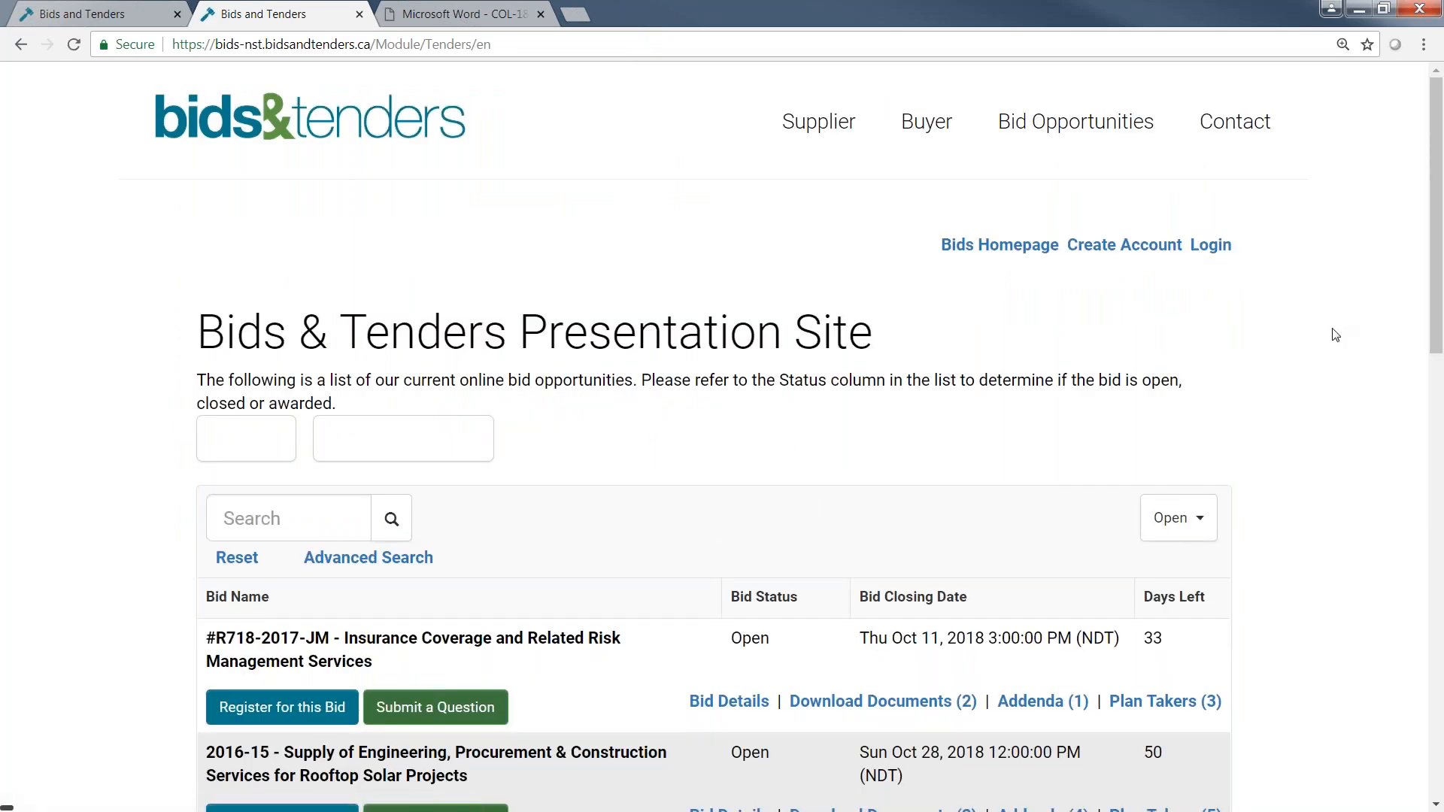
scroll(1246, 273, "down", 1)
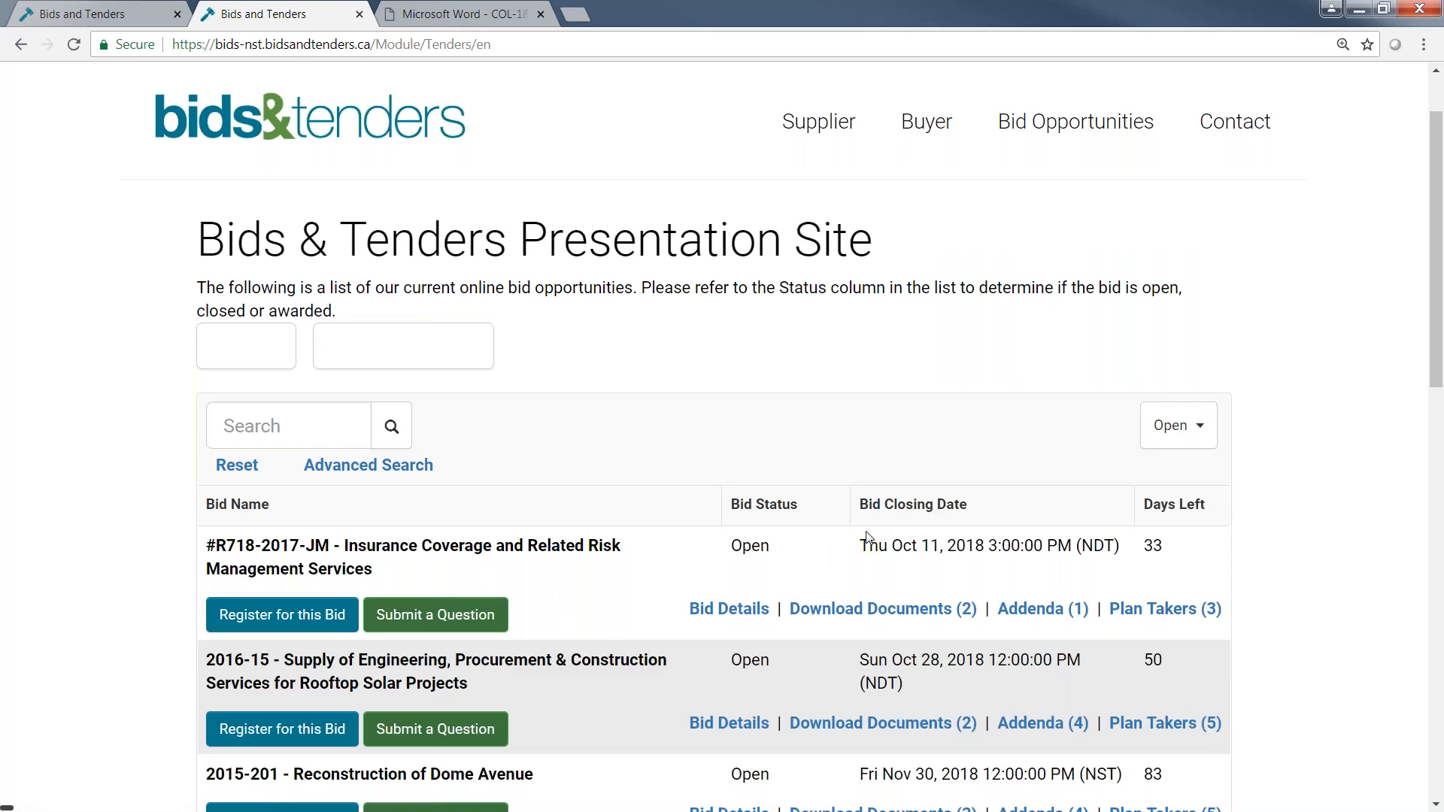
scroll(865, 535, "up", 1)
scroll(869, 537, "down", 4)
scroll(867, 537, "down", 2)
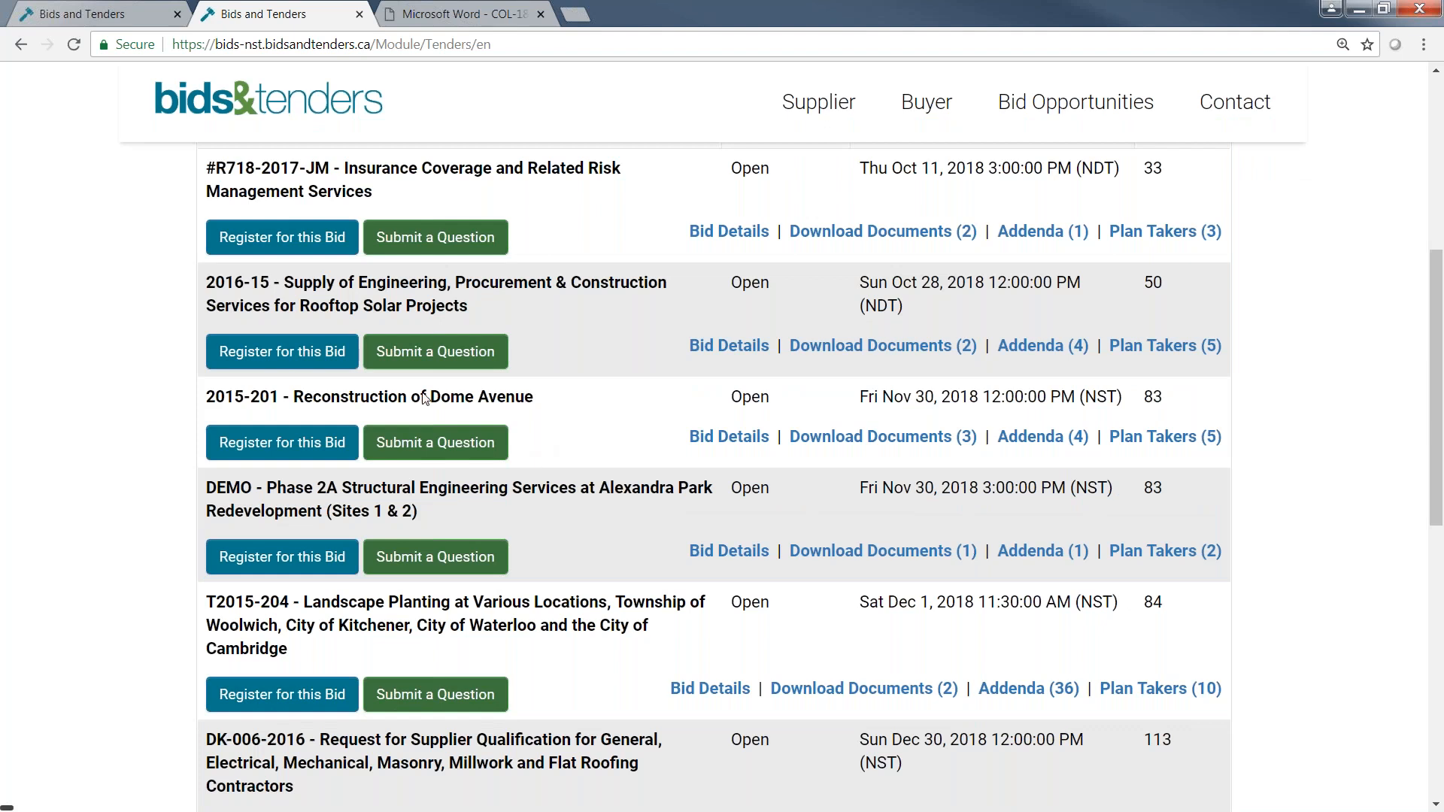
Register for the 2015-201 - Reconstruction of Dome Avenue bid, logging in with the saved account and agreeing to the Terms of Service.
left_click(294, 445)
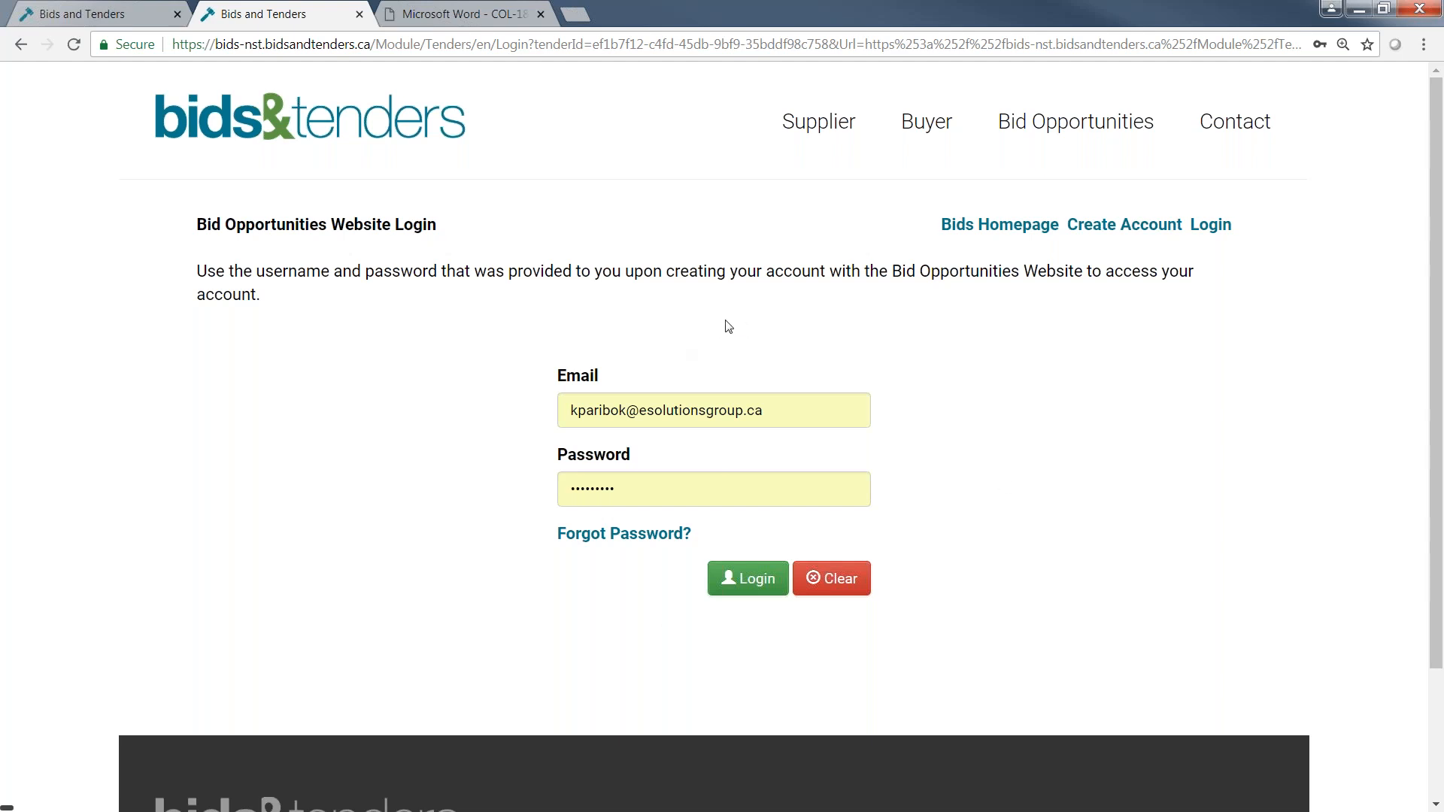
left_click(750, 587)
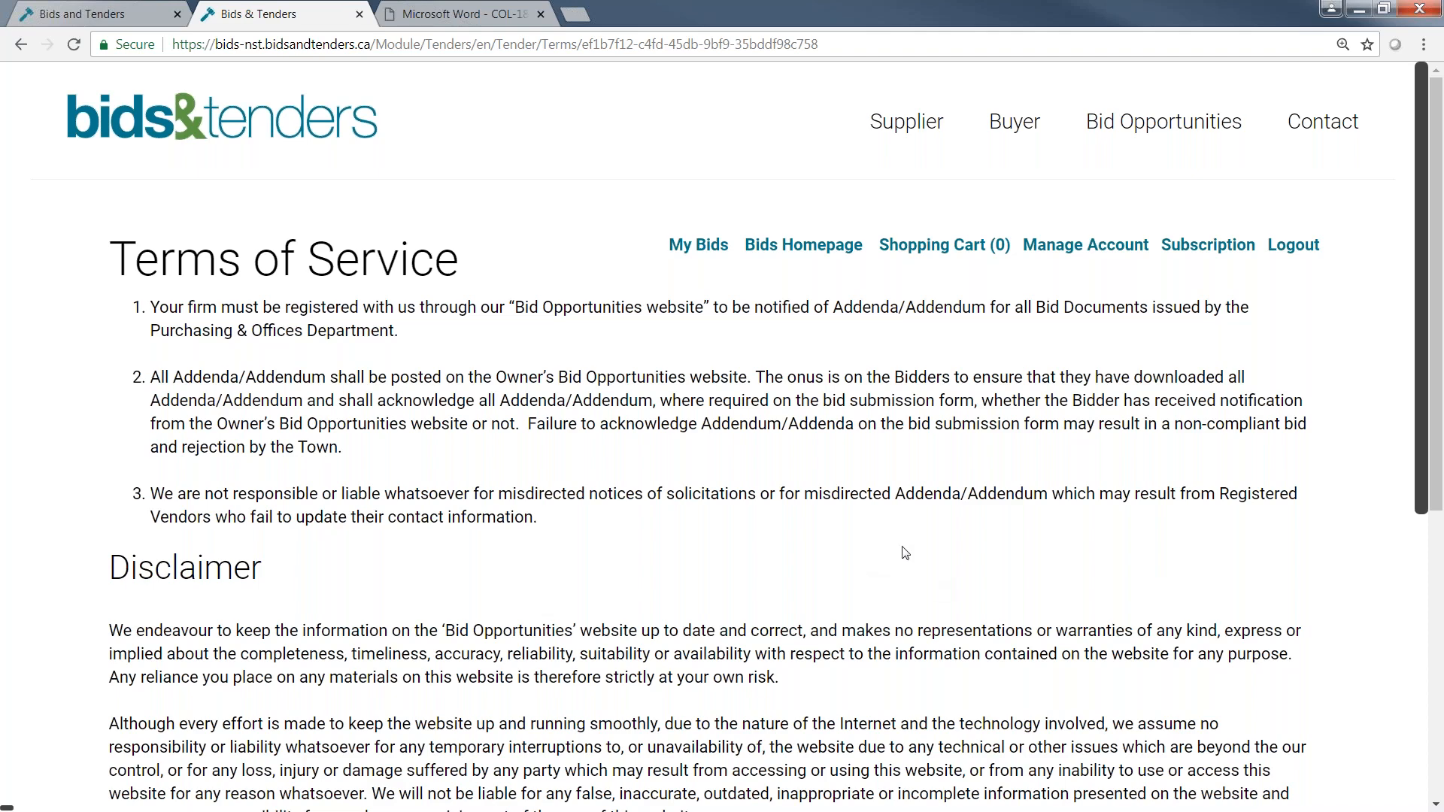
scroll(776, 436, "down", 1)
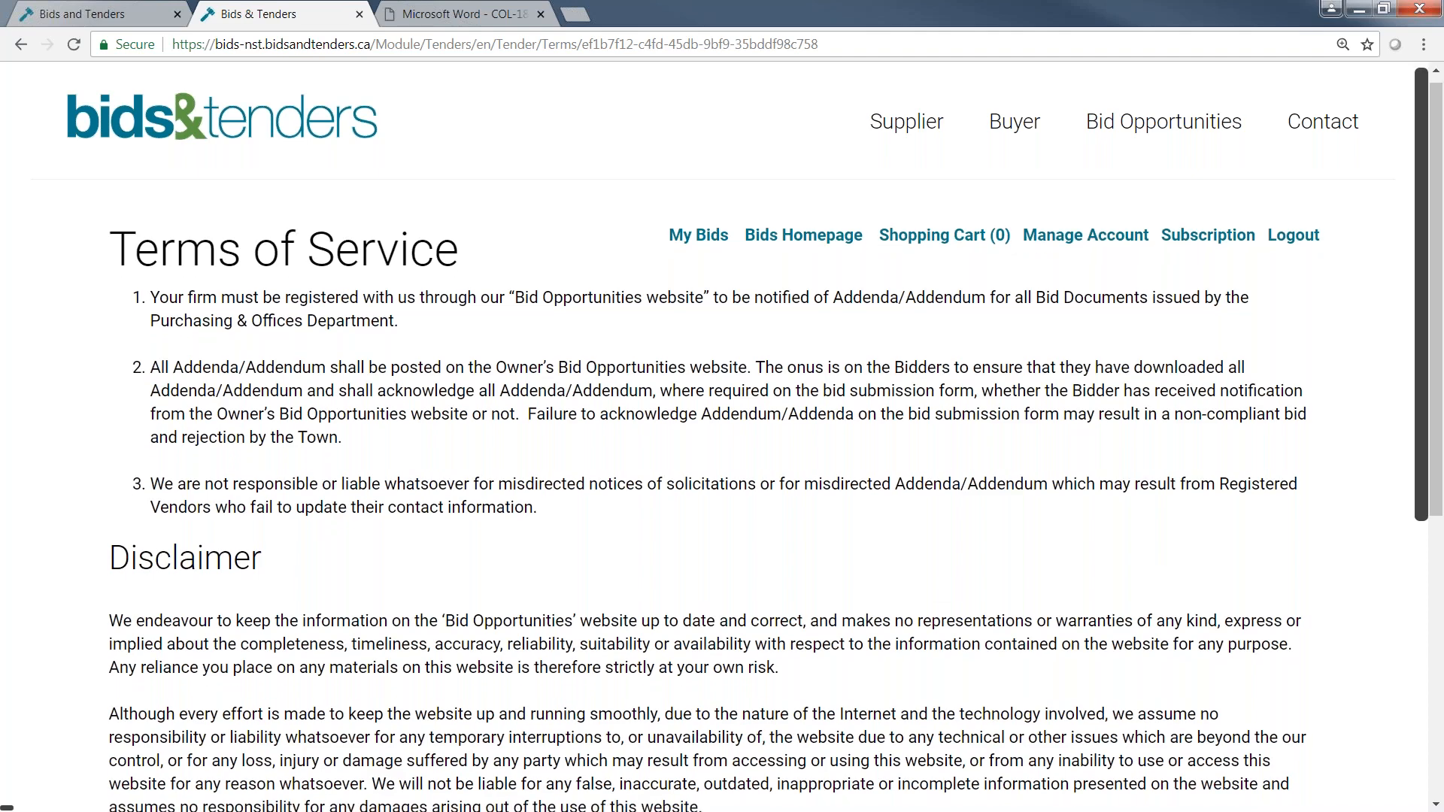
scroll(1283, 476, "down", 5)
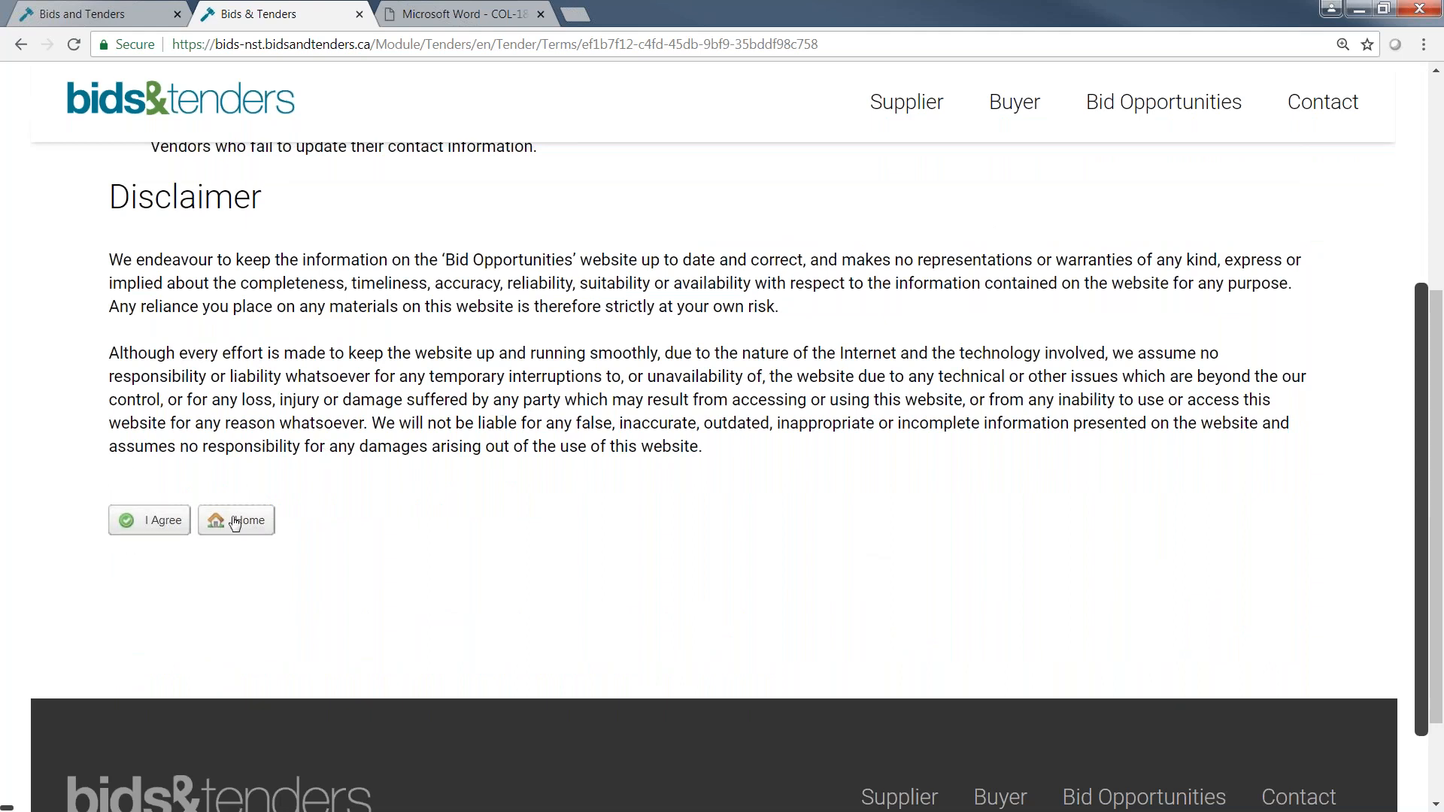
left_click(150, 533)
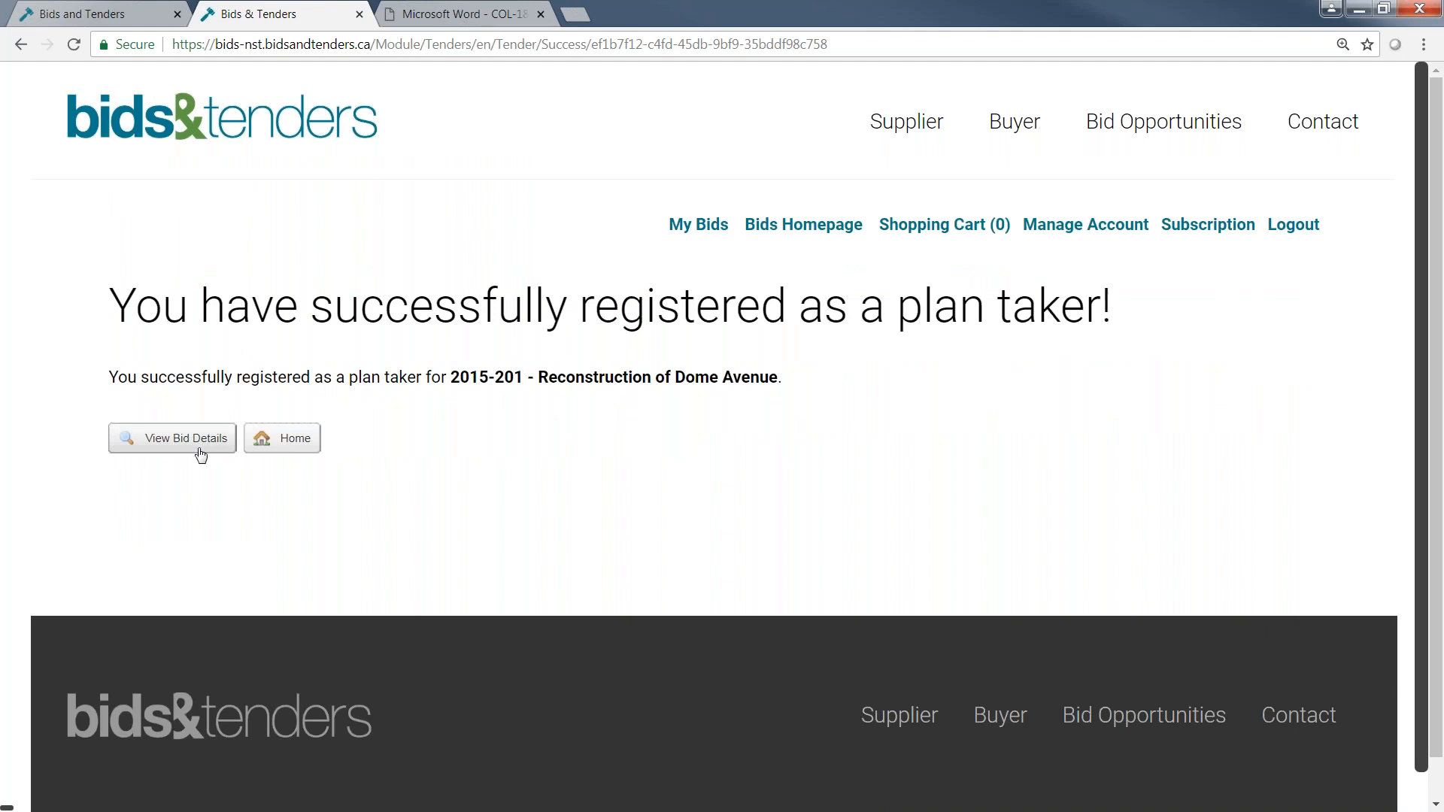
Leave the registration page for My Bids and review the incomplete, invited and active bids.
left_click(290, 449)
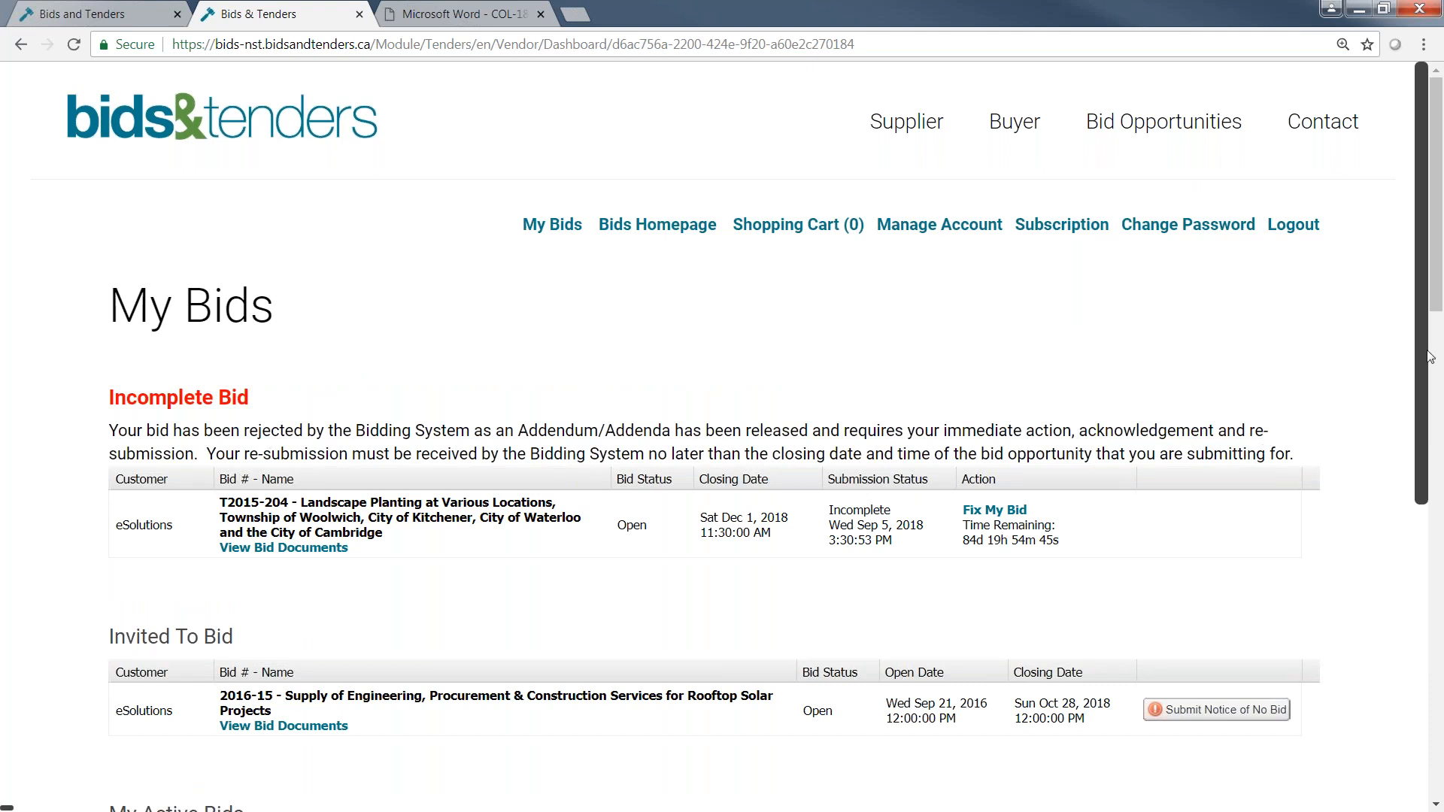
left_click_drag(1436, 294, 1436, 324)
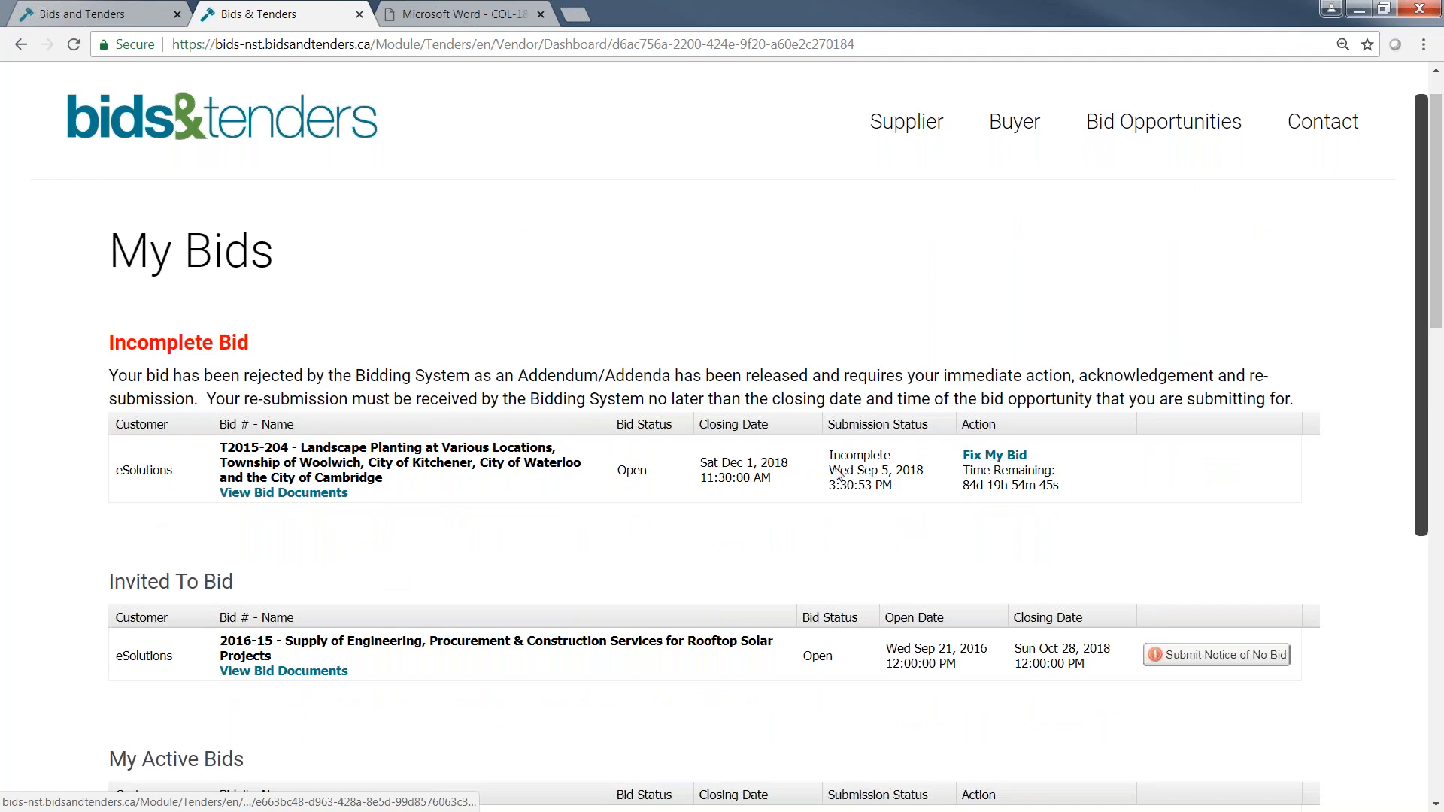
scroll(602, 549, "down", 1)
scroll(602, 549, "down", 1)
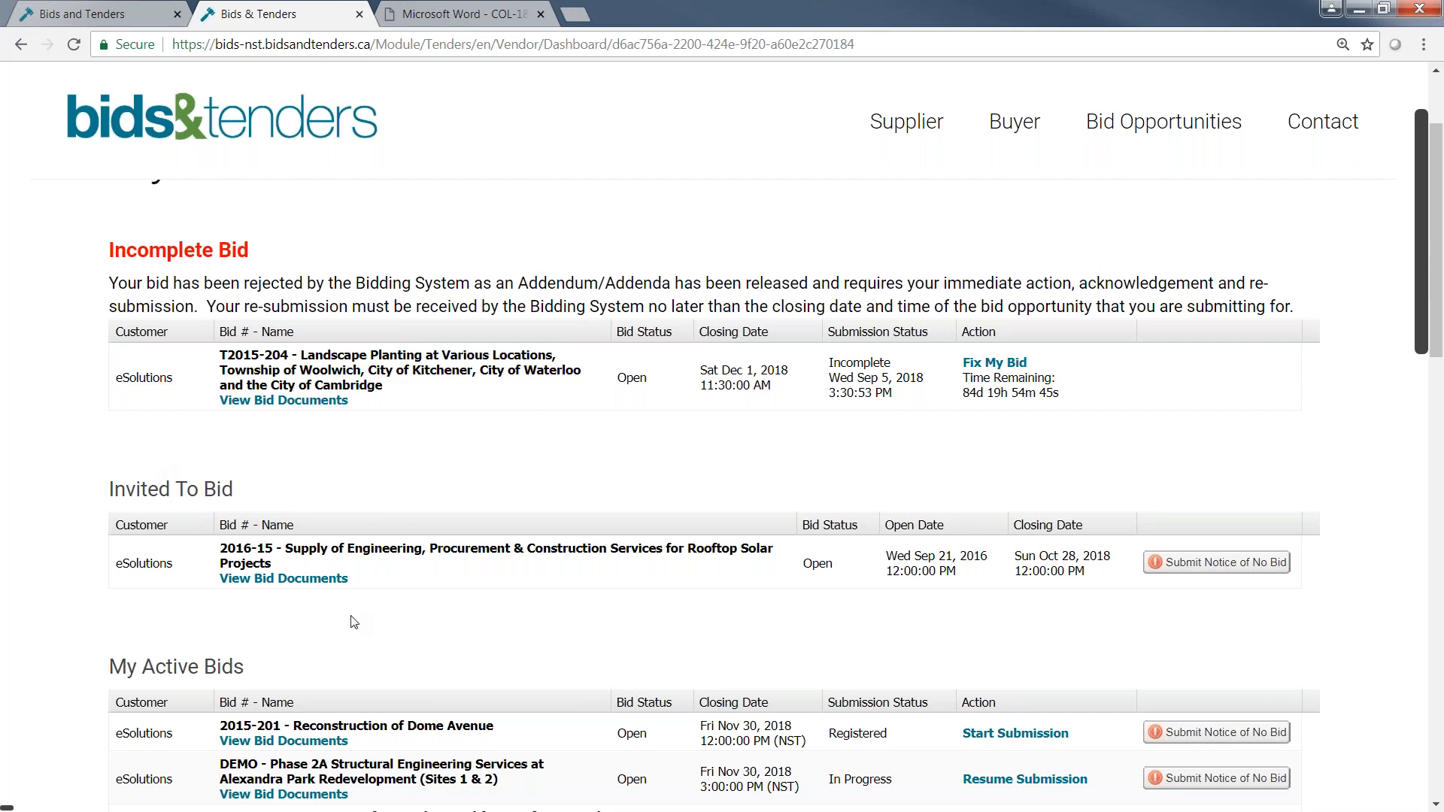
scroll(351, 620, "down", 2)
scroll(352, 621, "down", 3)
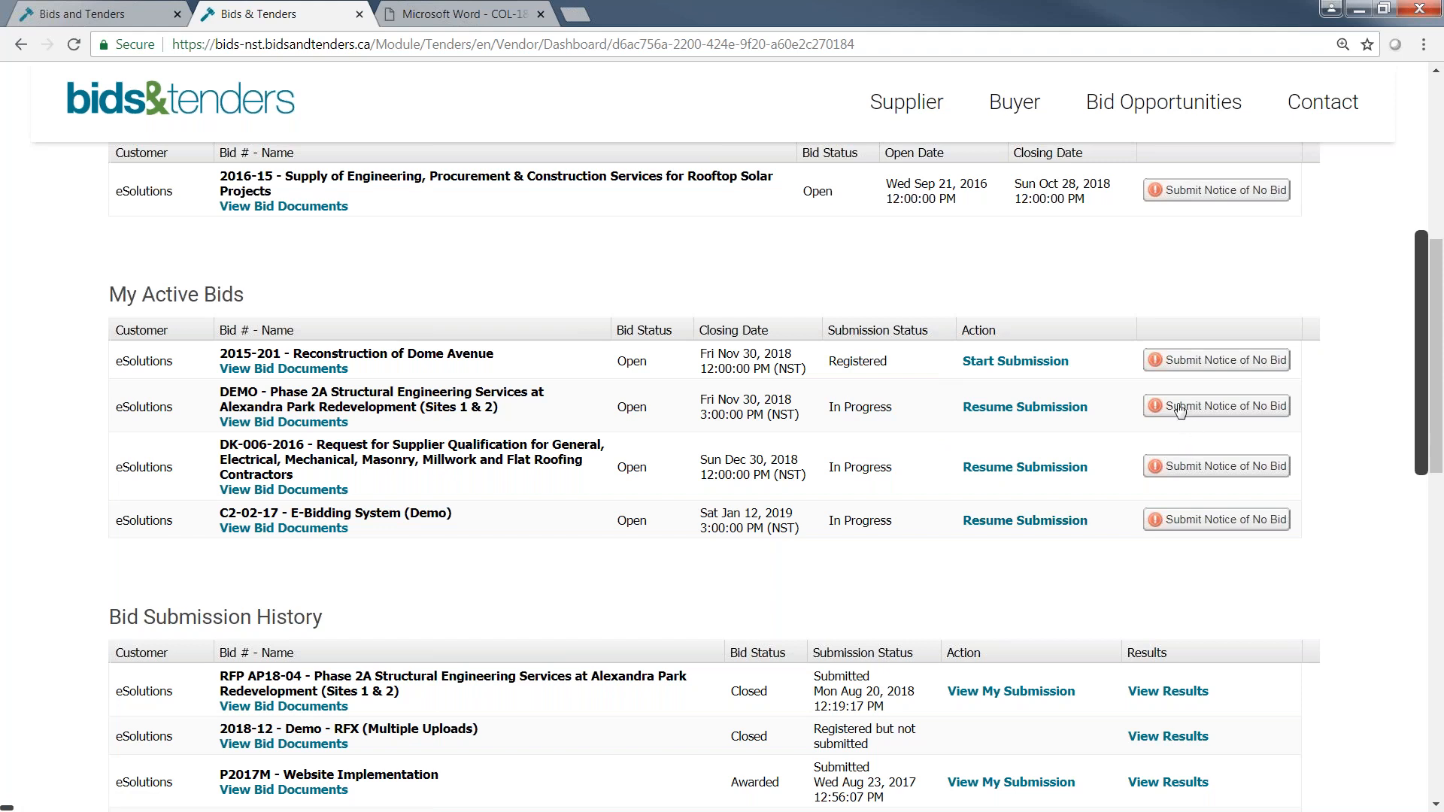
Open a Notice of No Bid for the DEMO - Phase 2A bid, mark Quantity/job too large, and cancel the notice.
left_click(1222, 405)
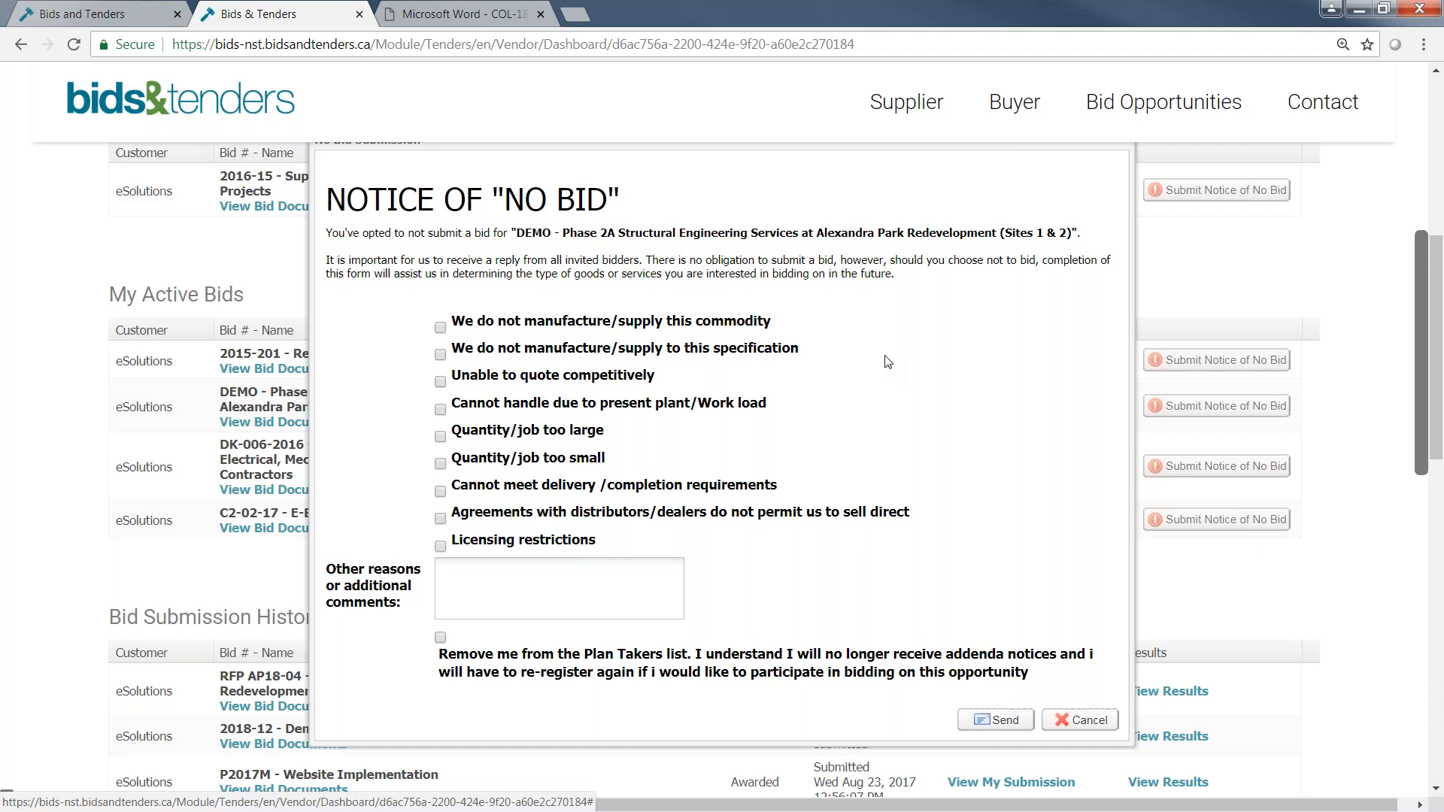
left_click(510, 436)
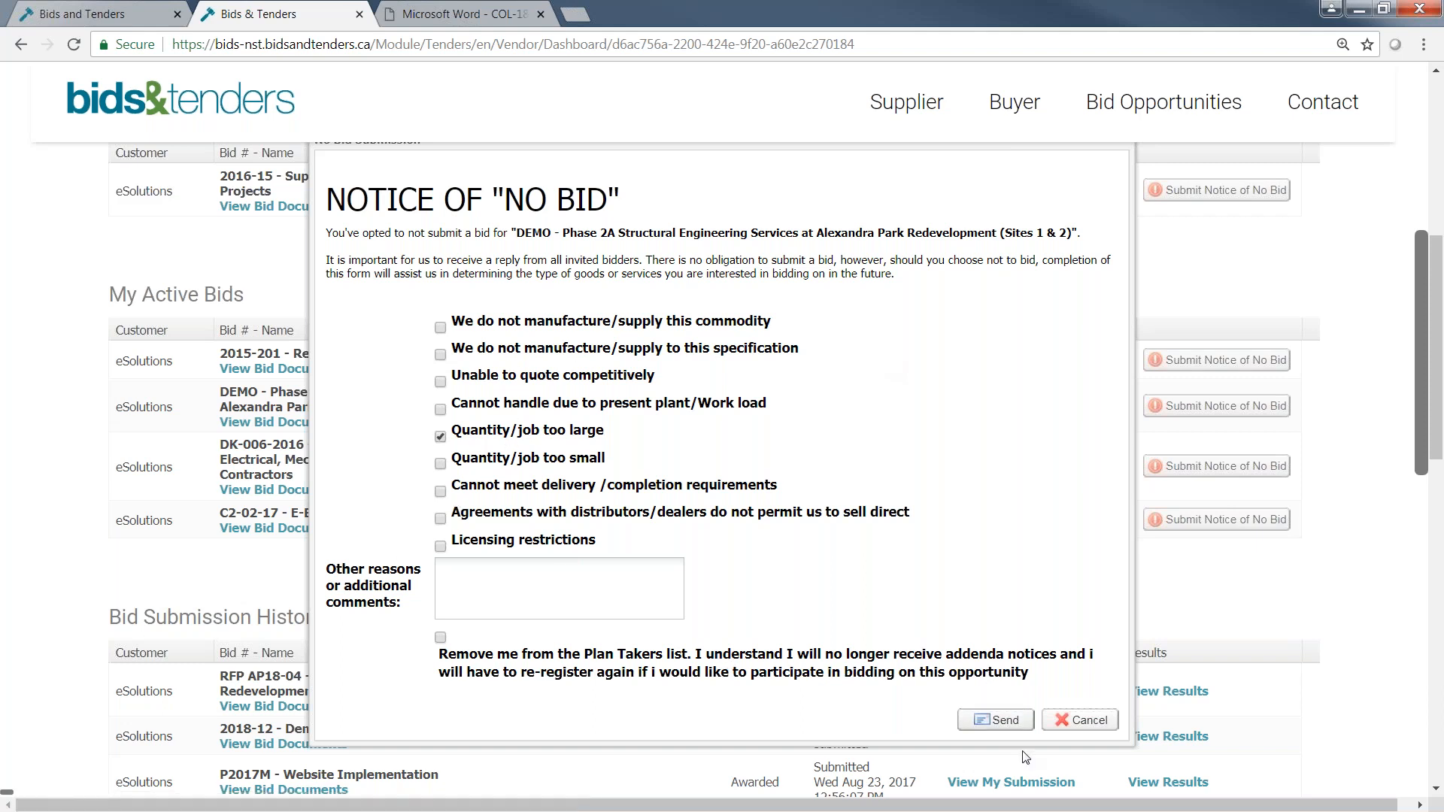
left_click(1072, 724)
Review the Bid Submission History and return to the My Active Bids list.
scroll(974, 550, "down", 1)
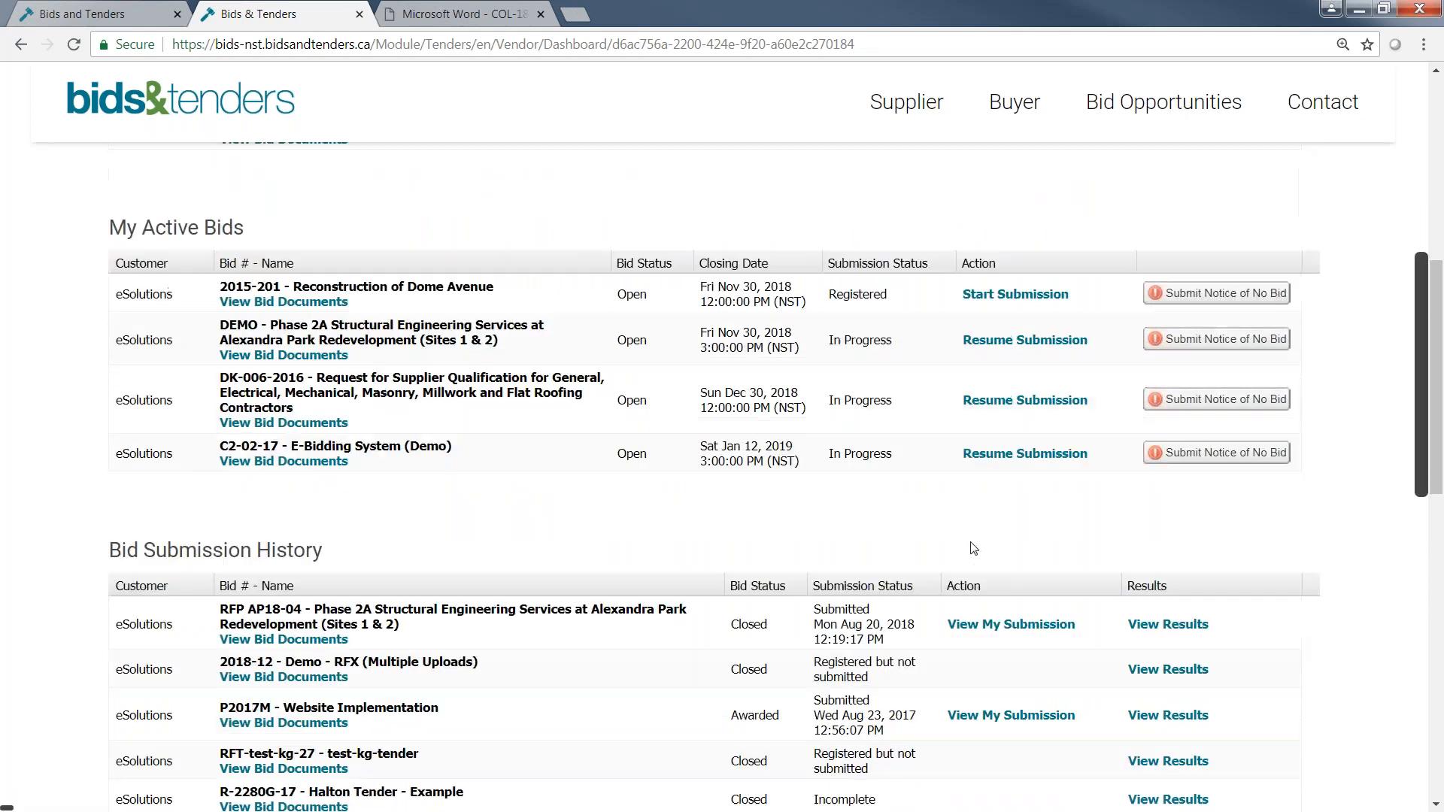
scroll(974, 549, "down", 3)
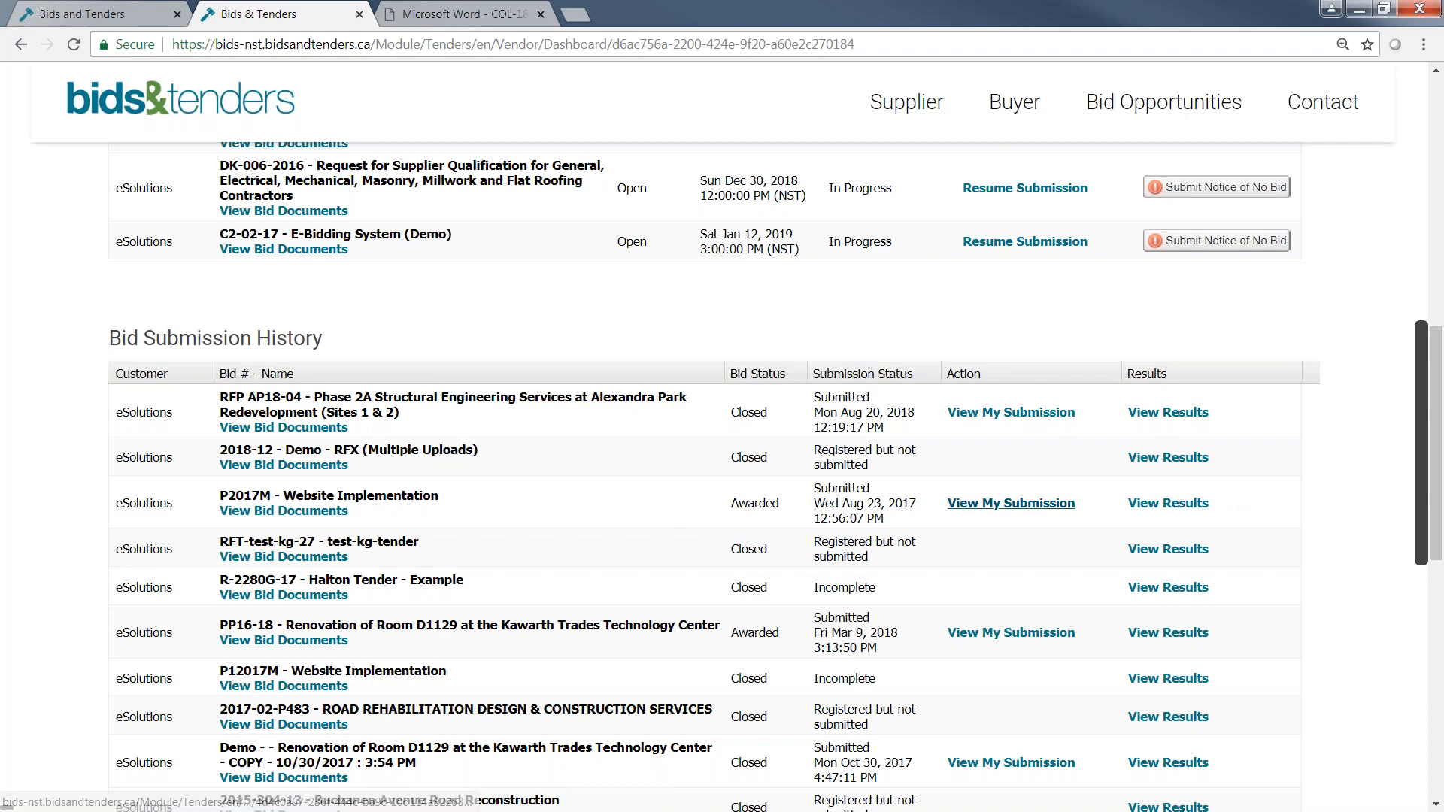
scroll(700, 361, "up", 1)
scroll(700, 361, "up", 4)
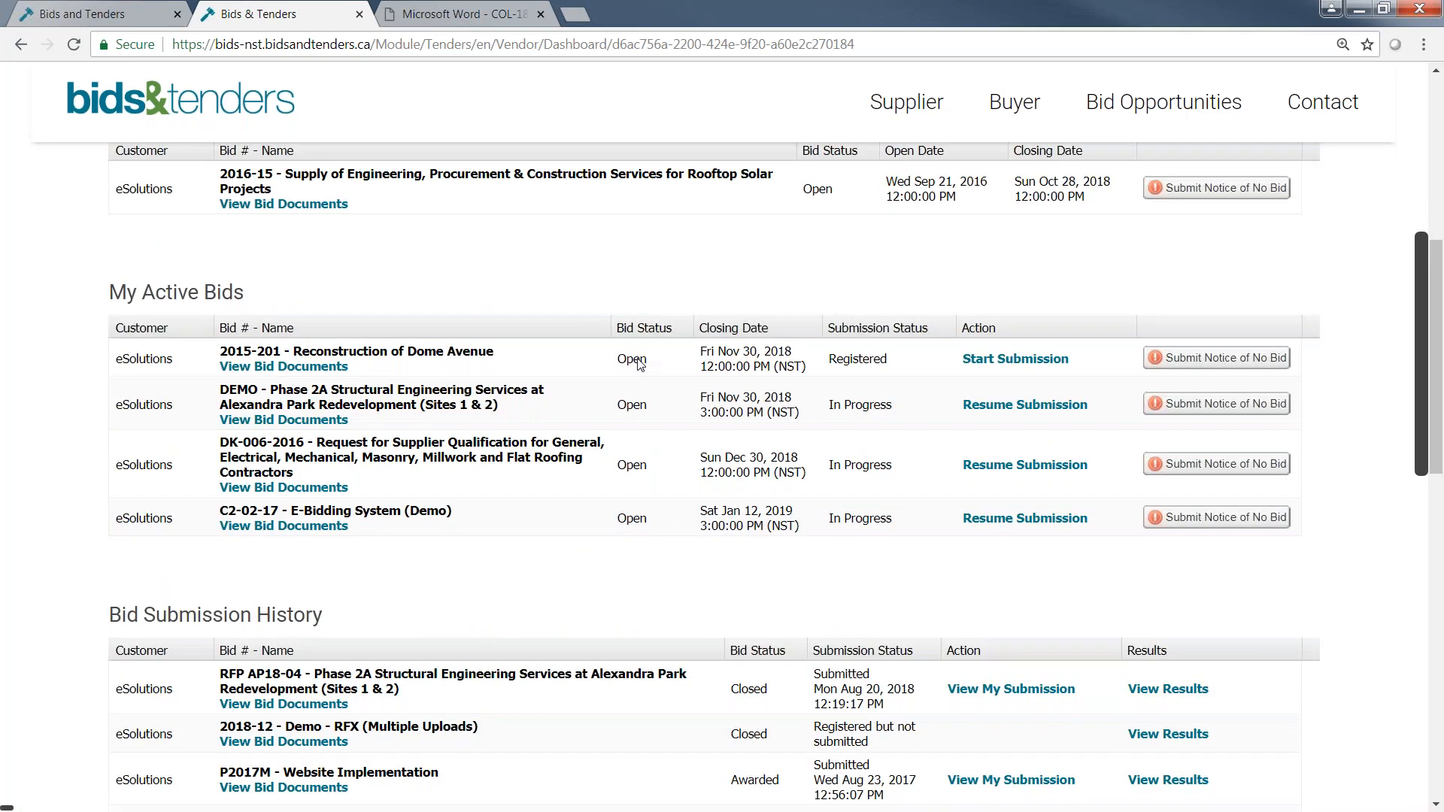
Start the submission for 2015-201 - Reconstruction of Dome Avenue and check the Submit Bid step for missing required items.
left_click(1015, 363)
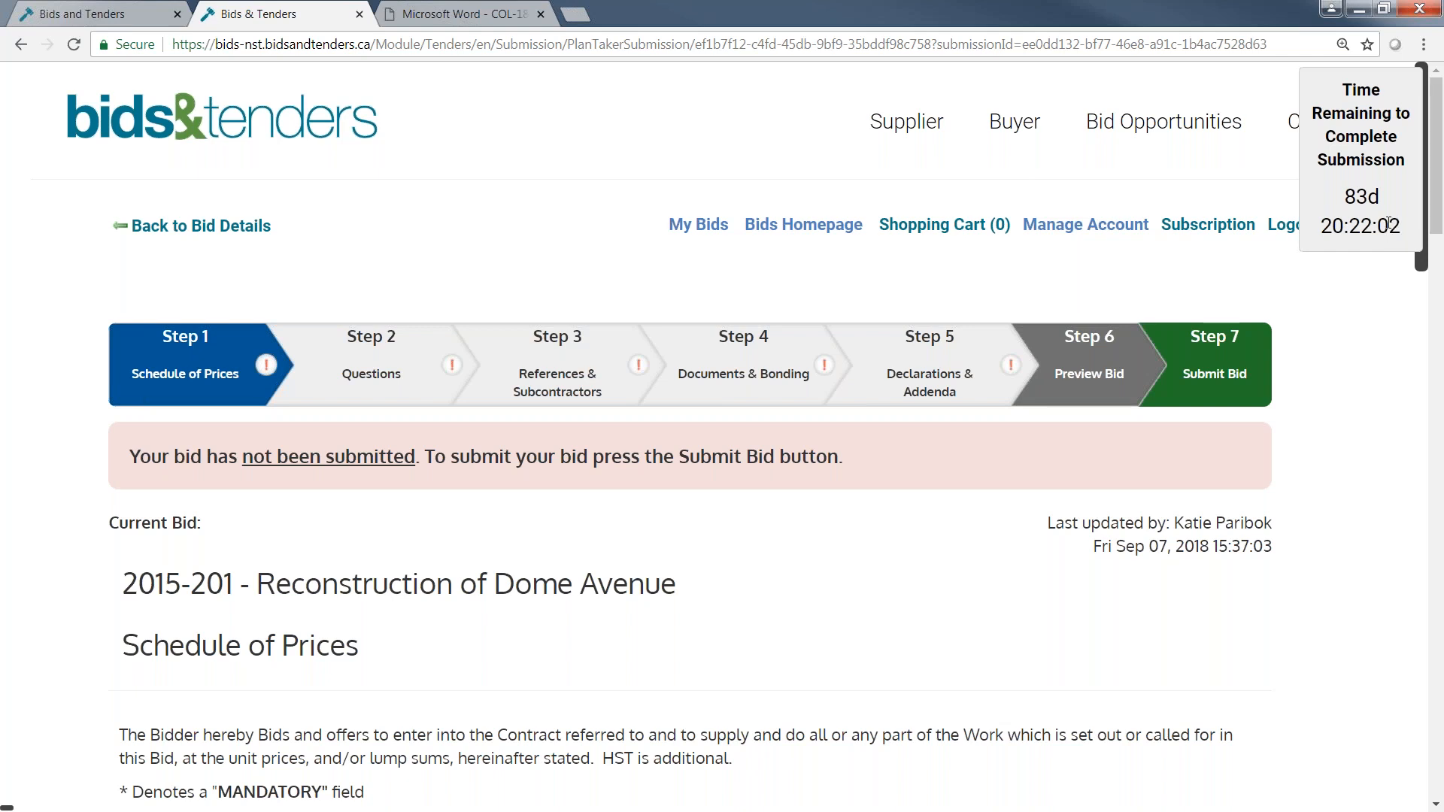
left_click_drag(1438, 145, 1432, 109)
left_click(1215, 368)
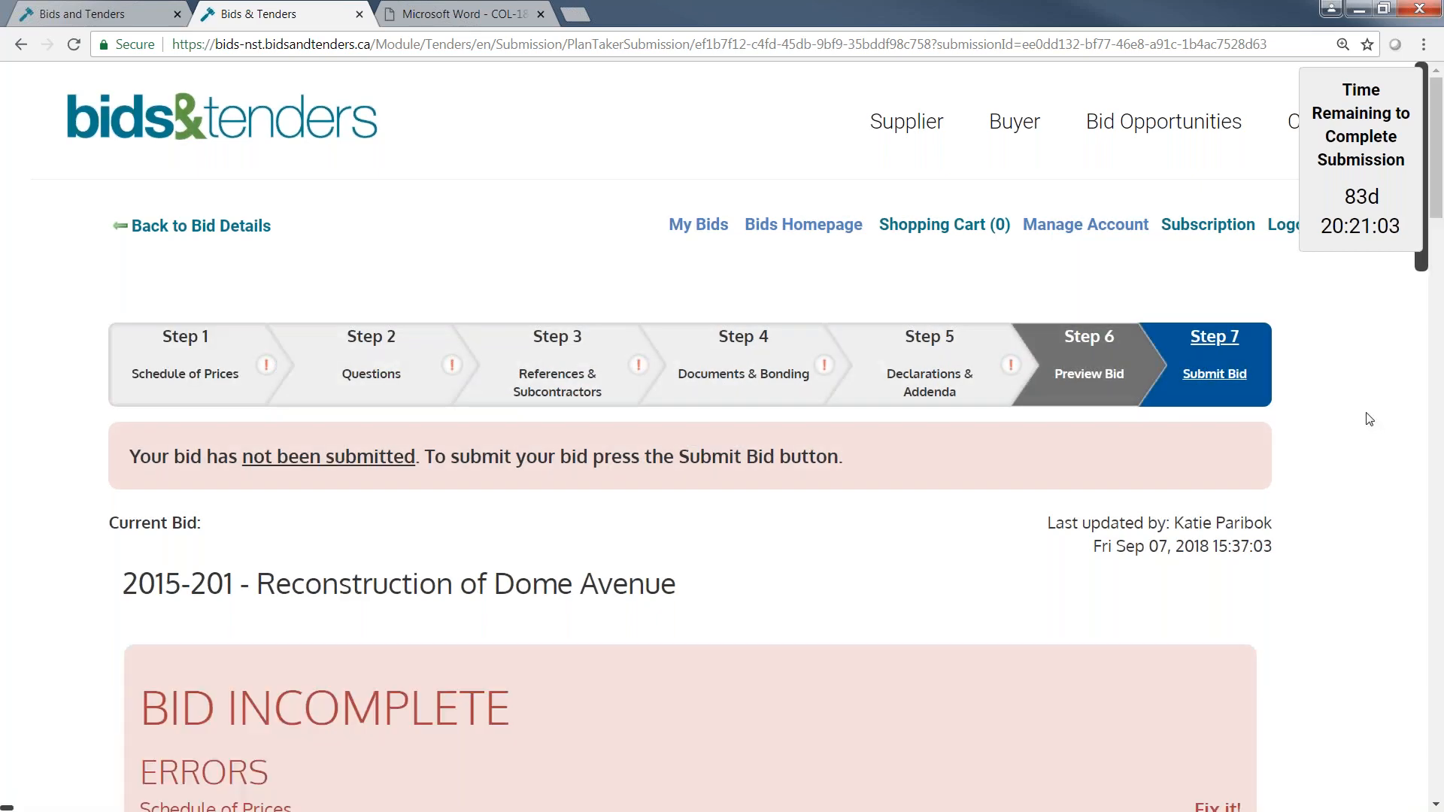
scroll(1363, 413, "down", 3)
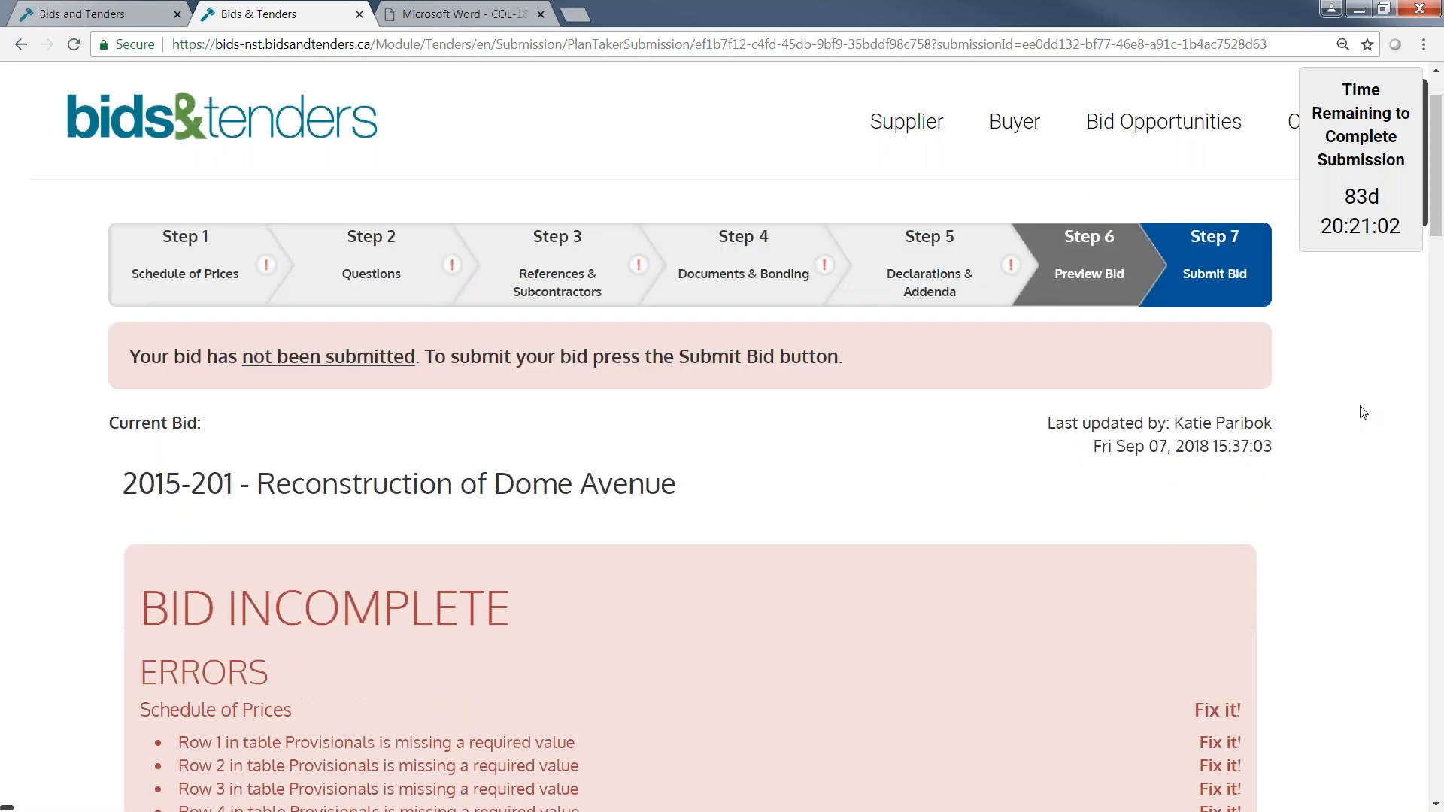
scroll(1373, 413, "down", 1)
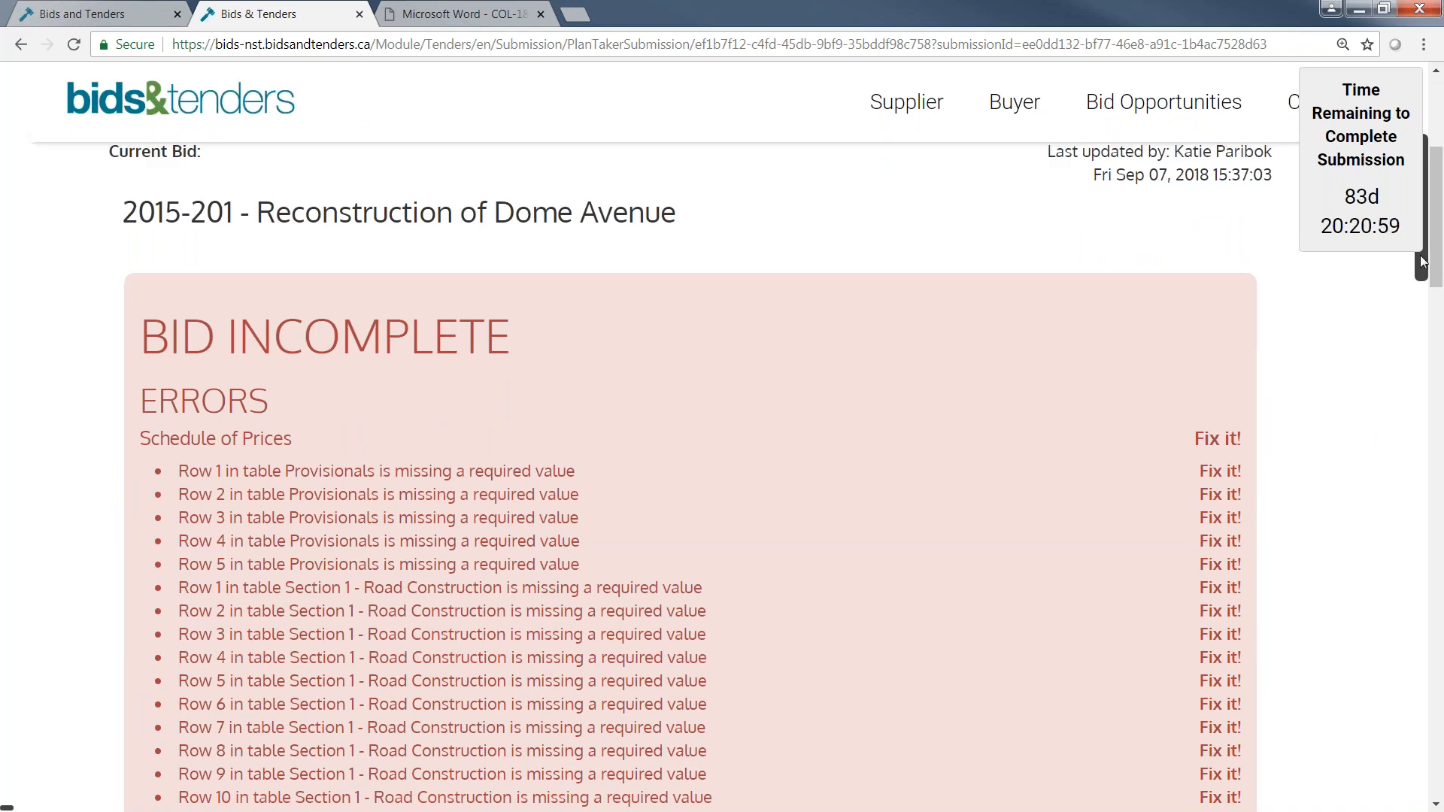
left_click_drag(1434, 209, 1441, 244)
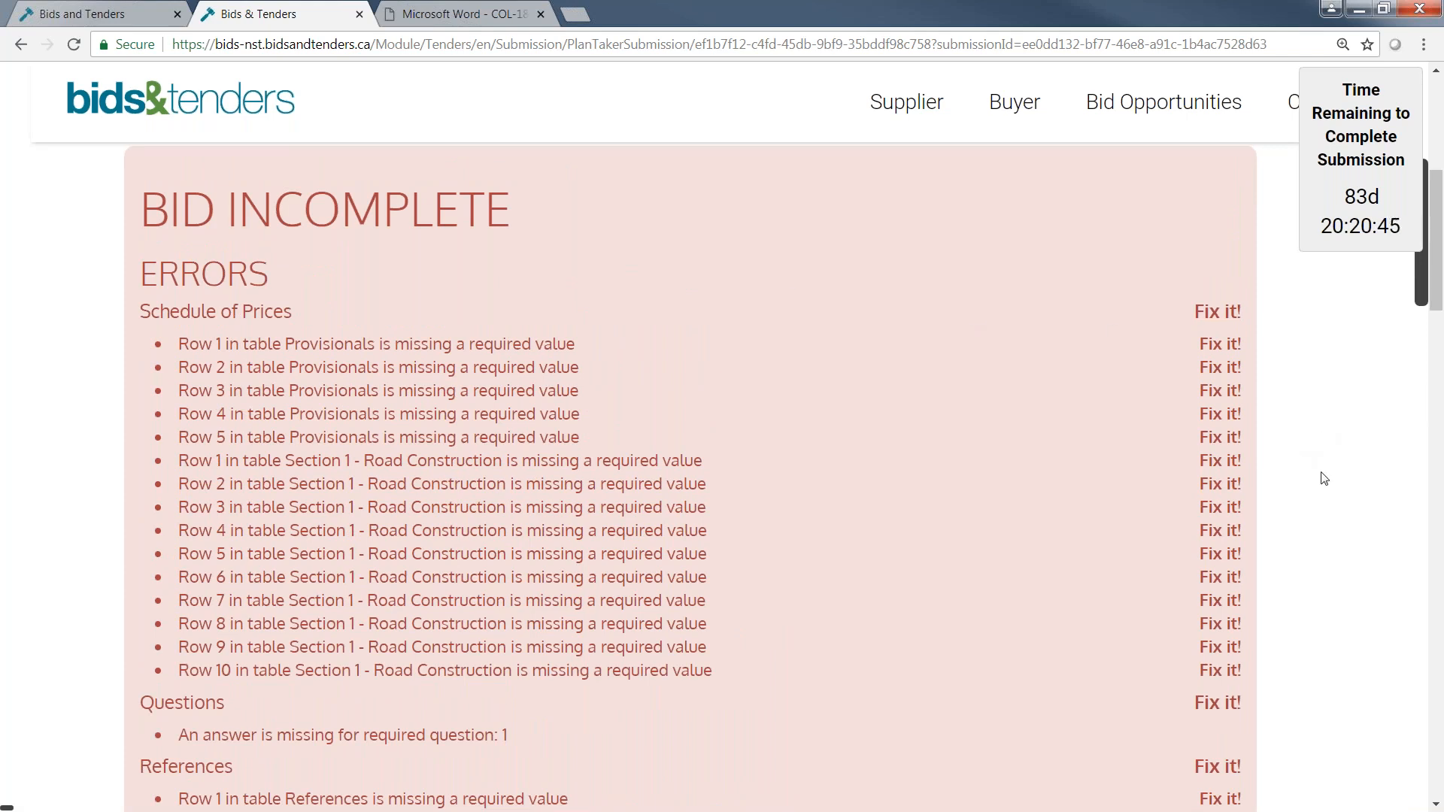
Return to the submission's step overview and check who last updated the bid and when.
scroll(1323, 475, "up", 2)
scroll(1324, 478, "up", 5)
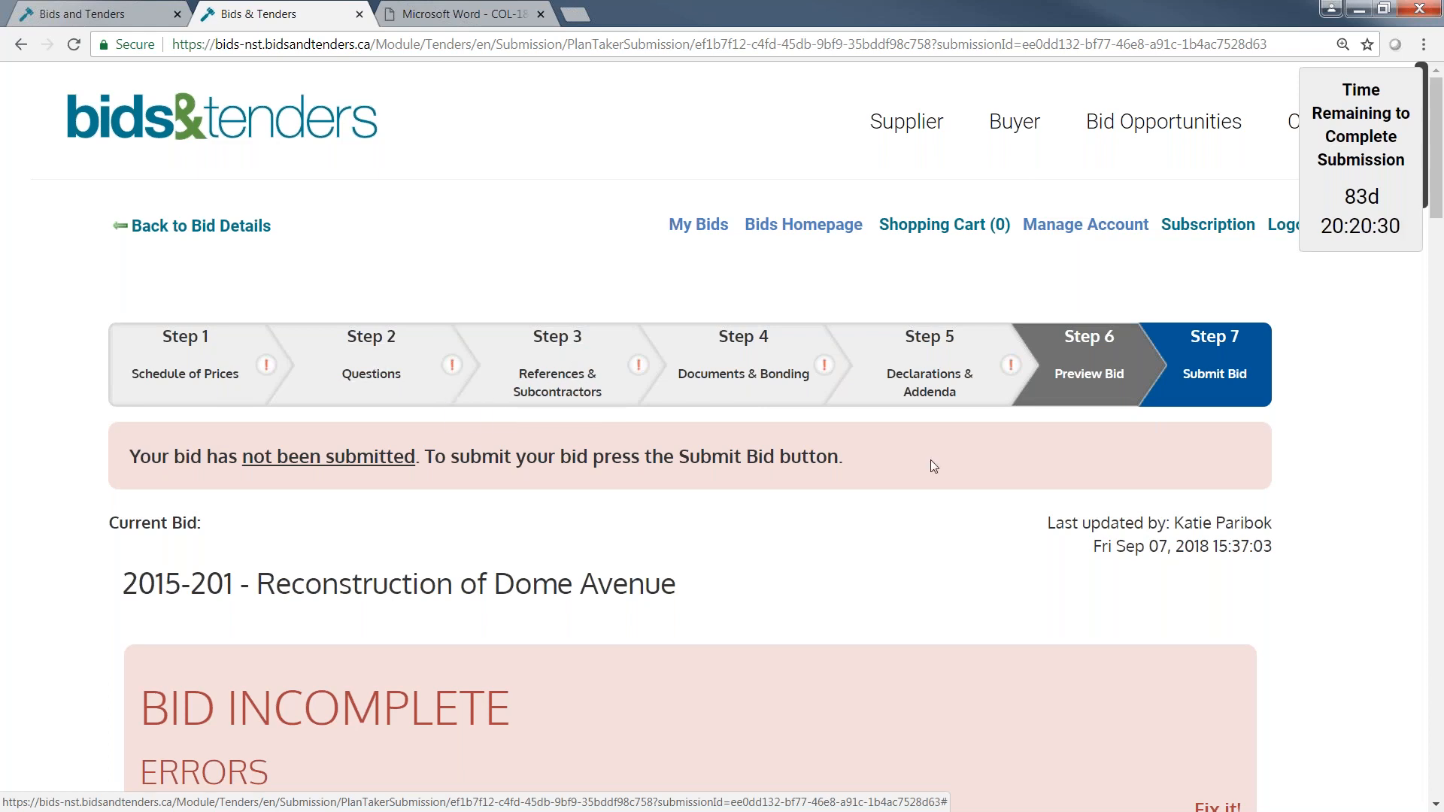
left_click_drag(1044, 519, 1265, 525)
left_click(1275, 539)
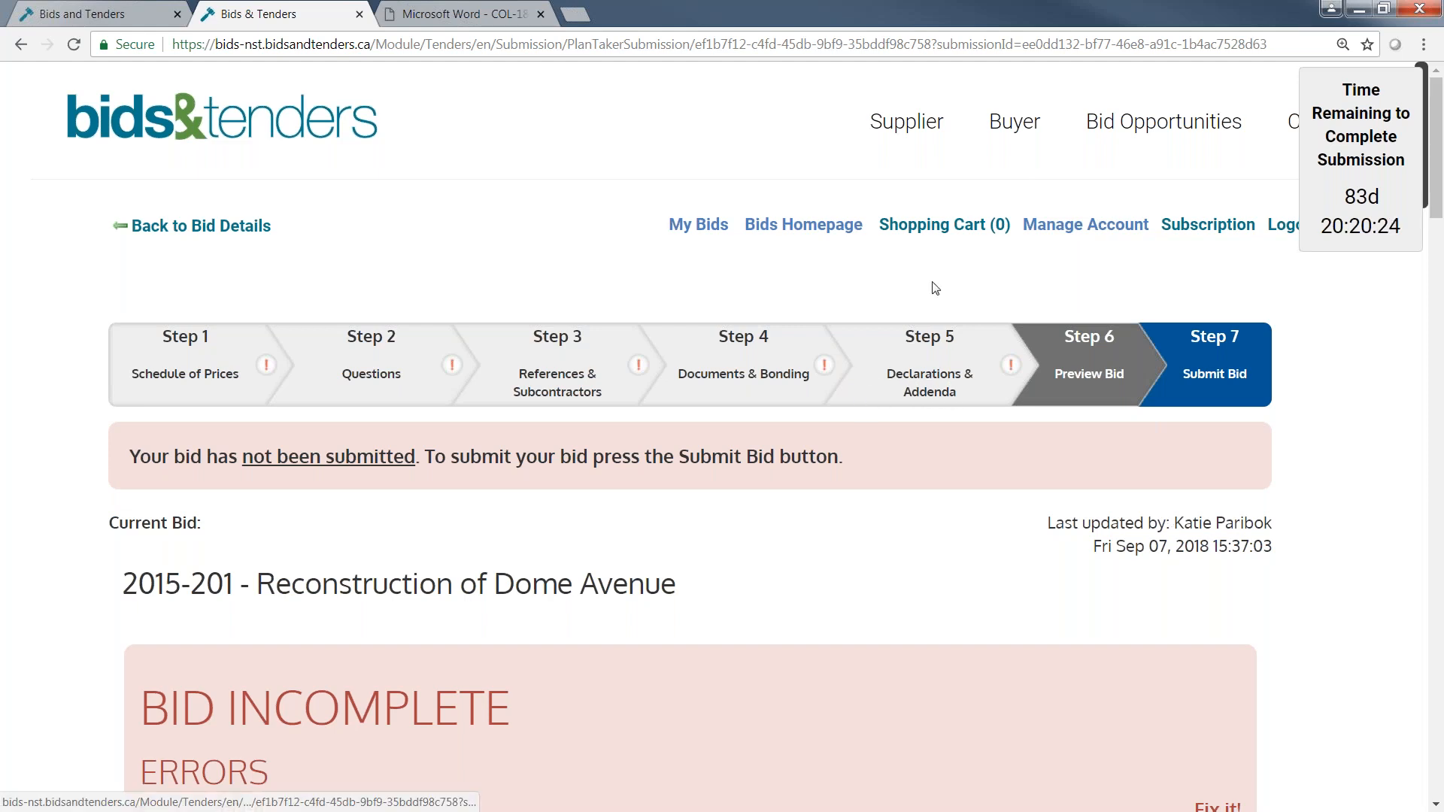
Open the Schedule of Prices step and examine its instructions, the list of pricing tables and the Provisionals hourly rates.
left_click(185, 361)
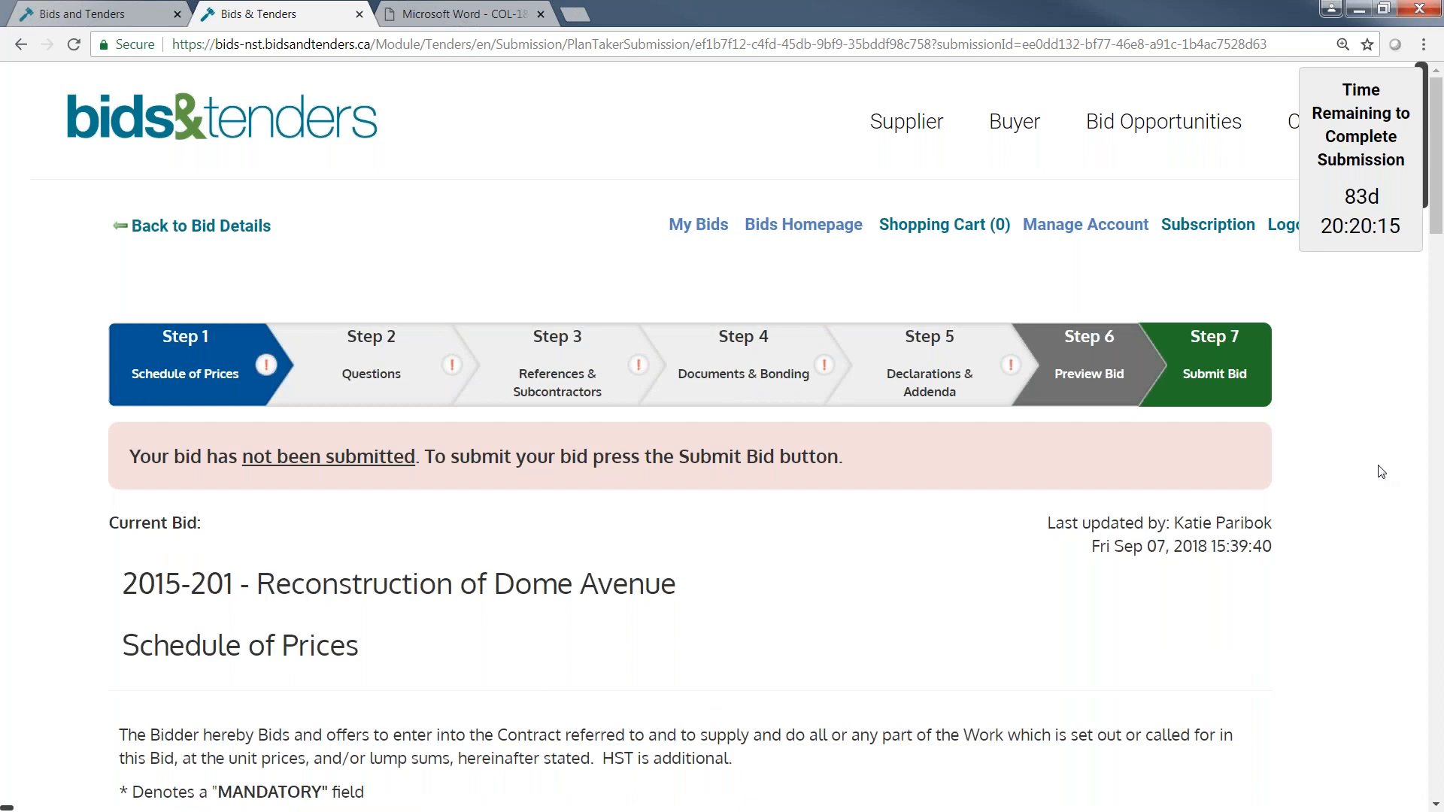
scroll(1383, 471, "down", 1)
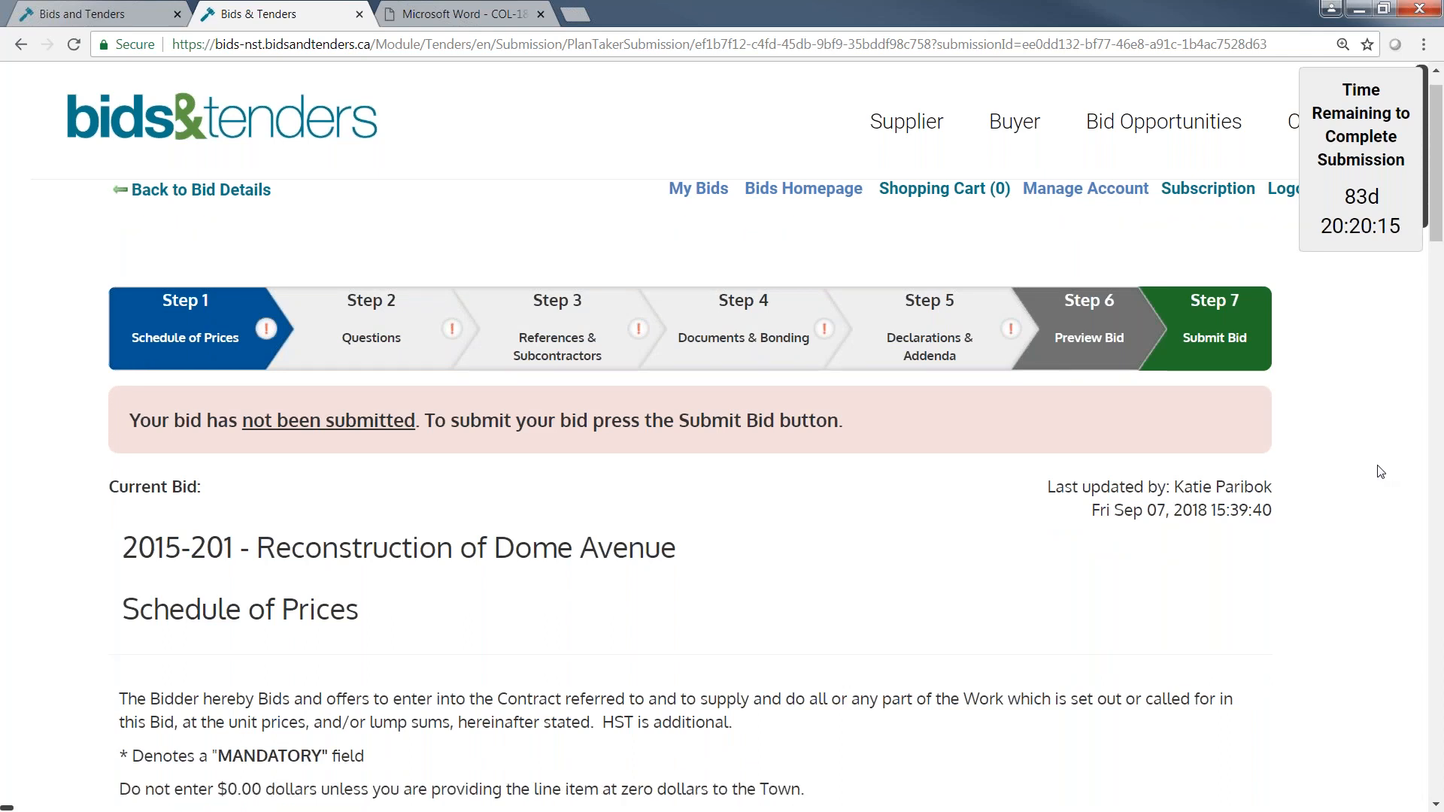
scroll(1380, 471, "down", 5)
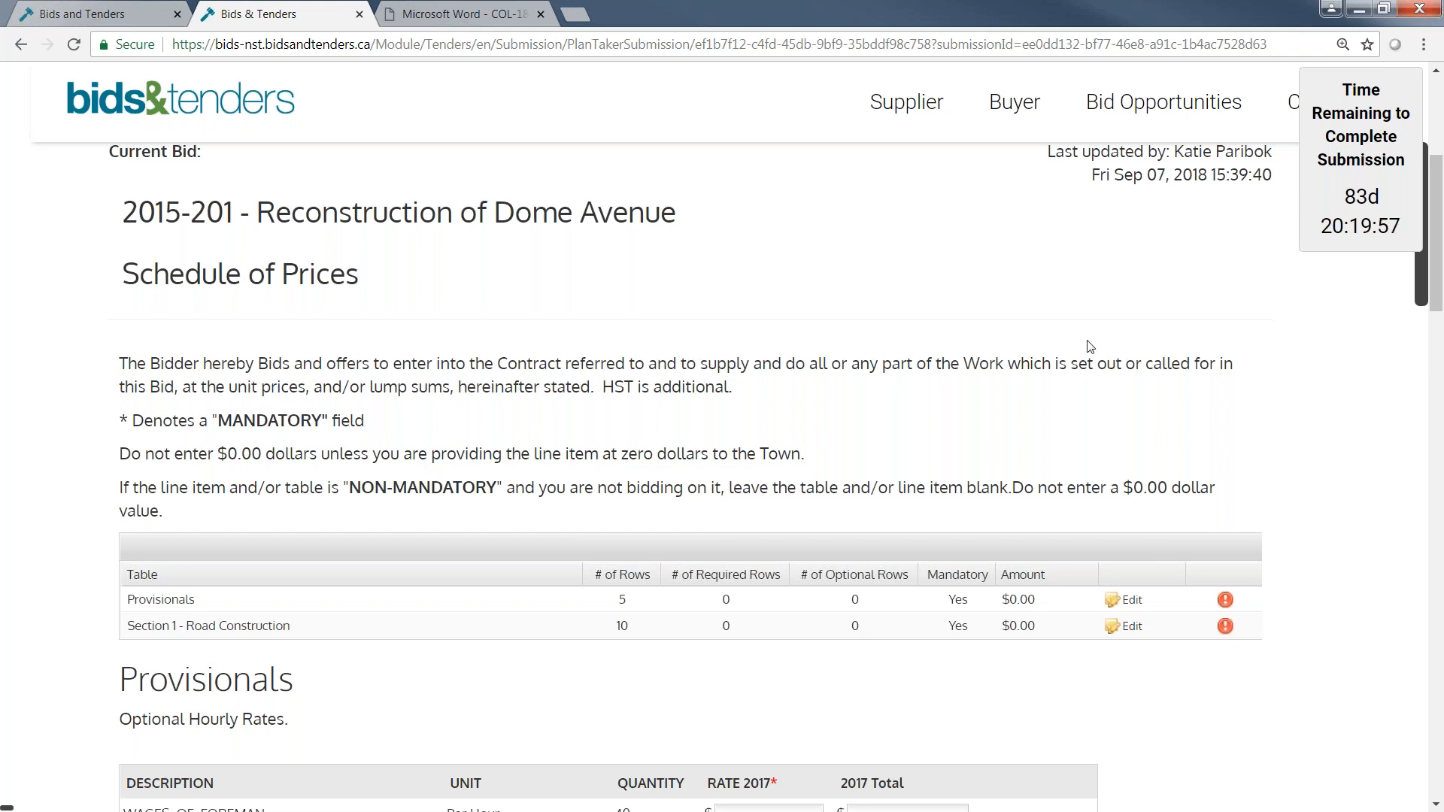
scroll(1090, 347, "down", 1)
scroll(1090, 347, "down", 3)
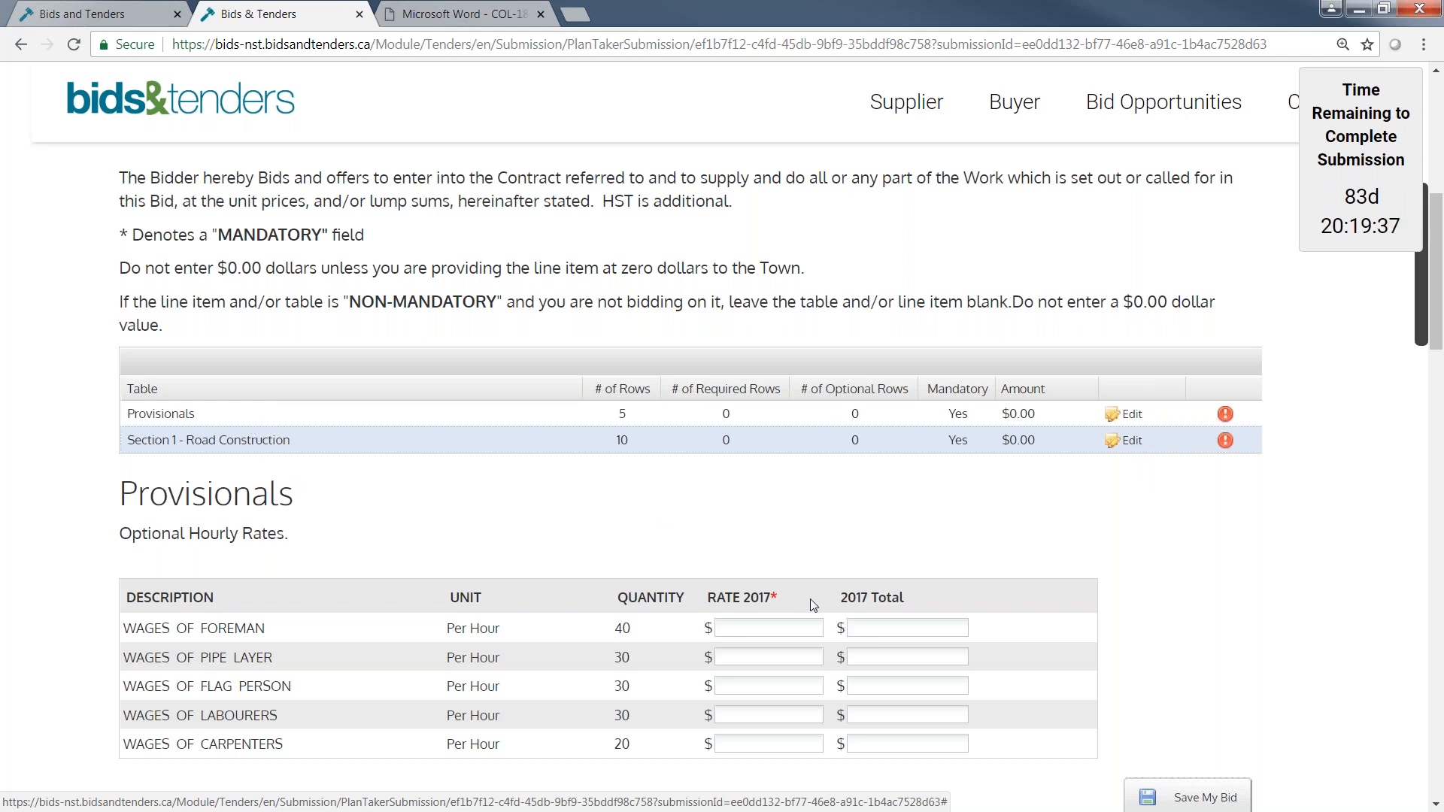
scroll(468, 639, "down", 1)
scroll(467, 639, "down", 2)
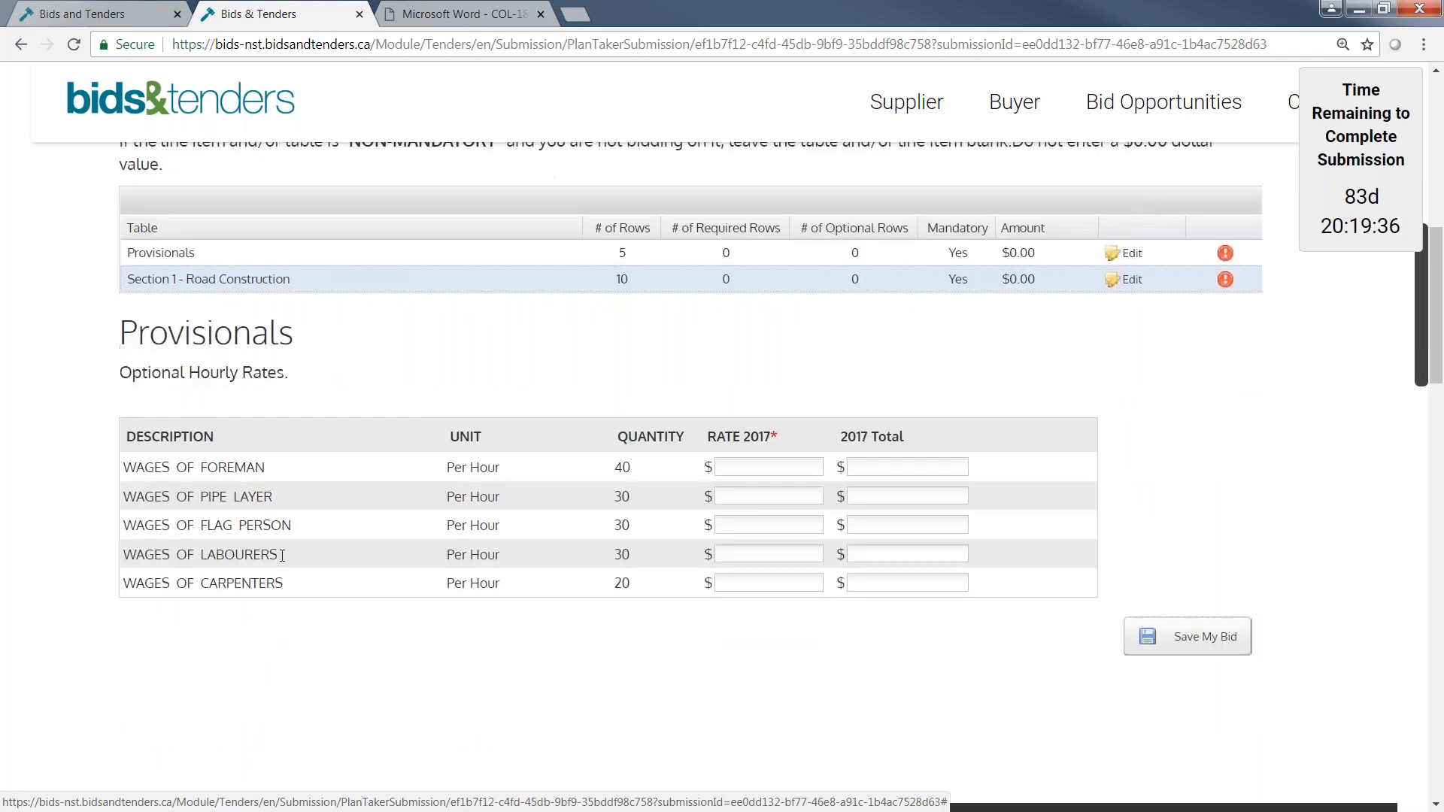
Check the Provisionals table for mandatory fields by visiting each empty 2017 rate, from foreman to carpenters.
scroll(282, 555, "up", 1)
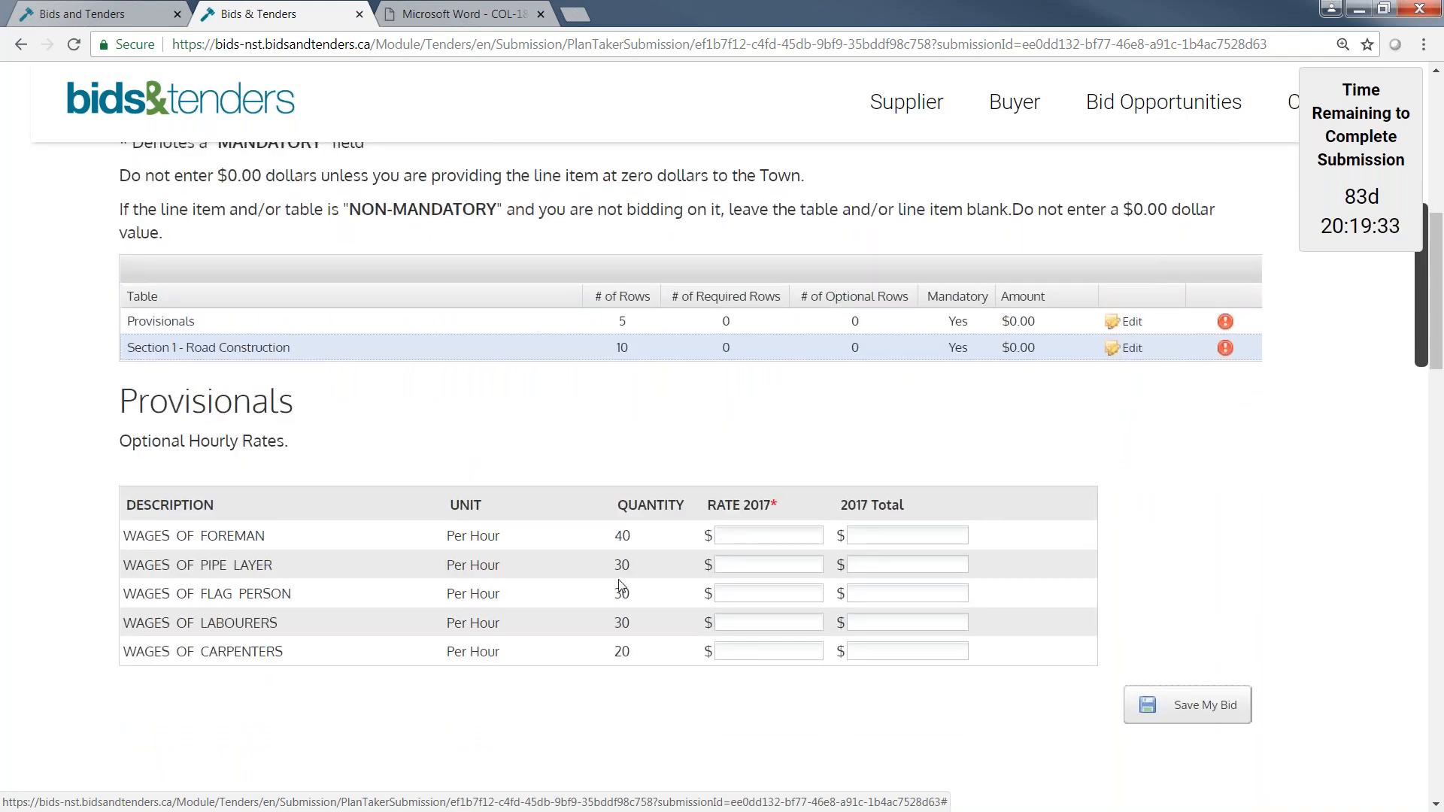
double_click(774, 503)
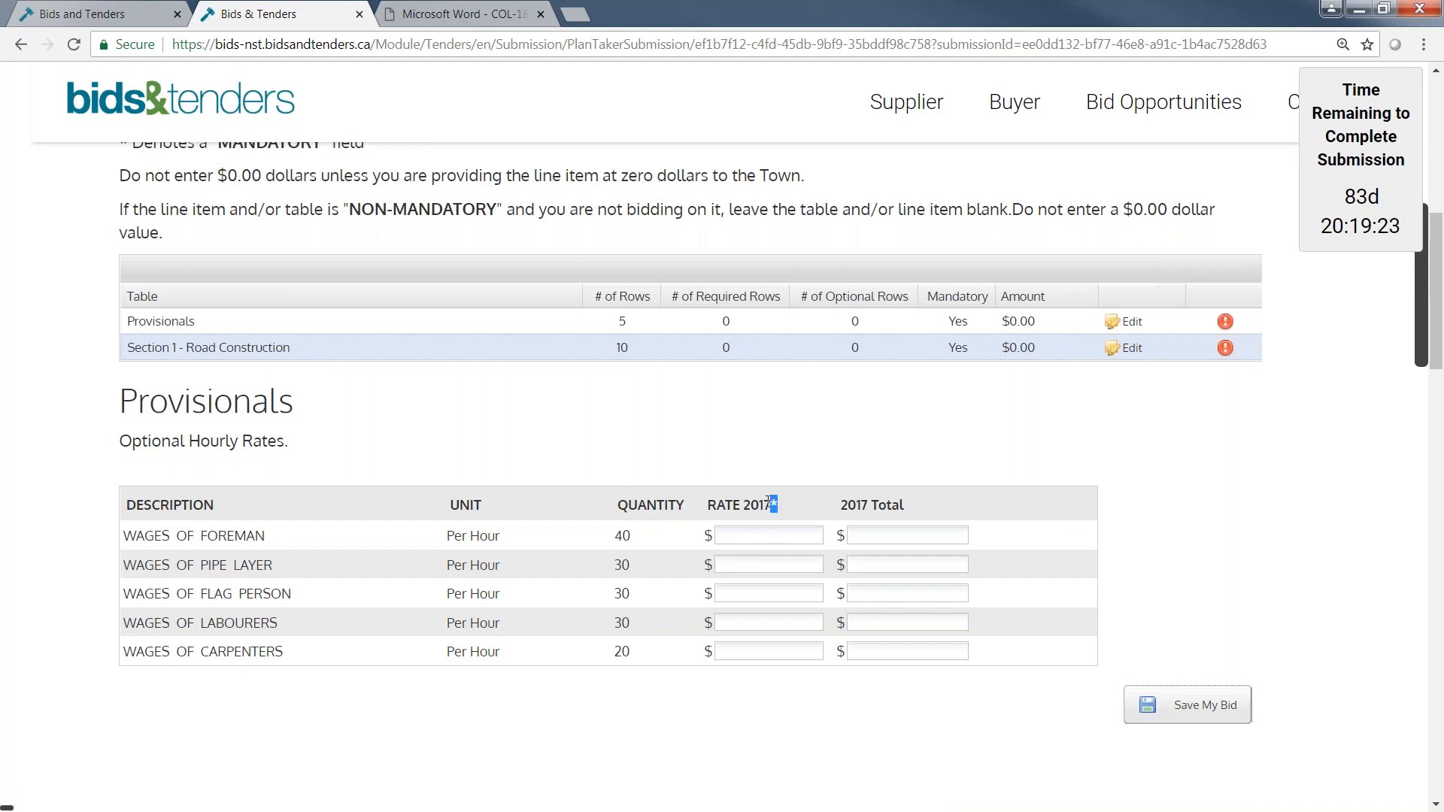
left_click(774, 534)
left_click(766, 565)
left_click(766, 593)
left_click(767, 623)
left_click(770, 651)
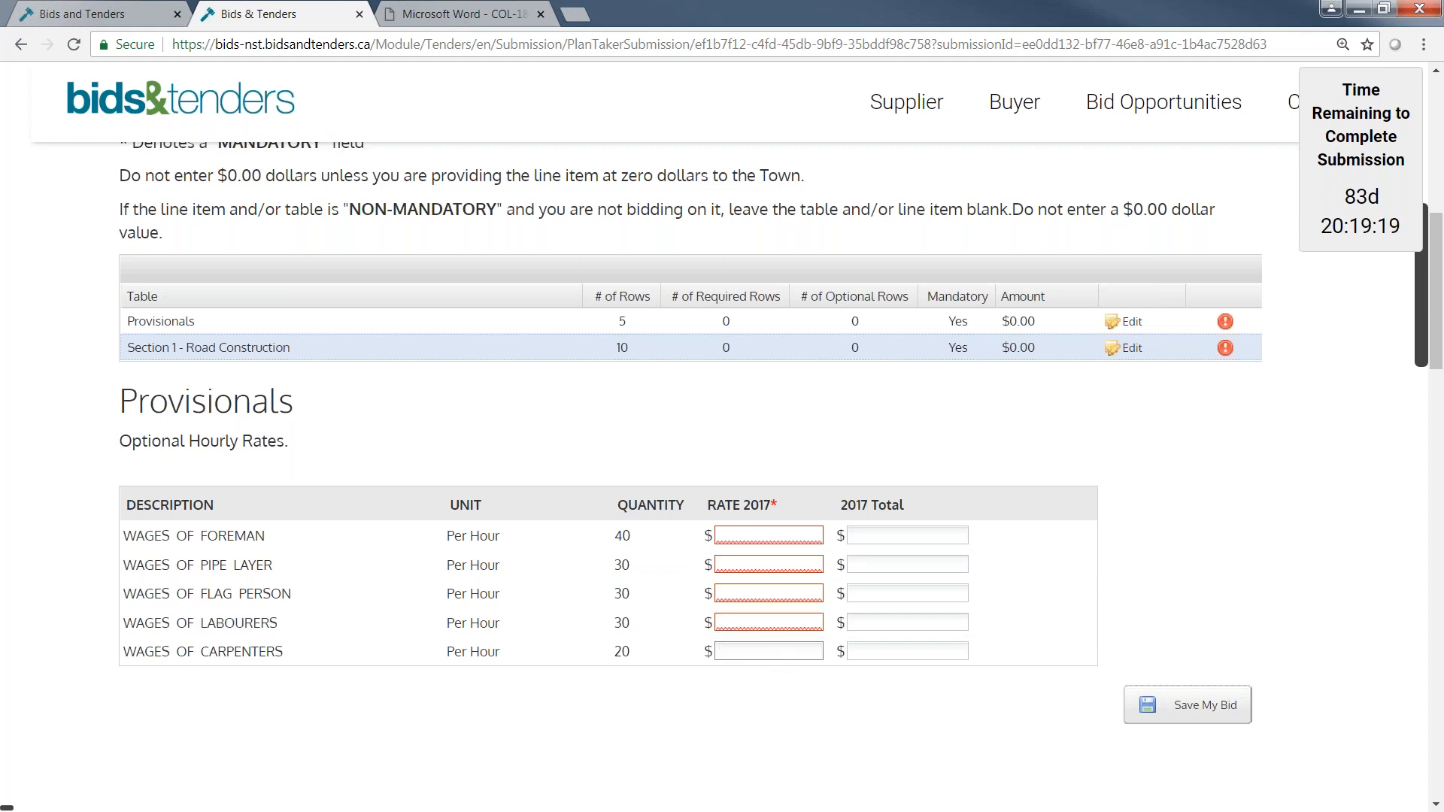
Enter the Provisionals 2017 hourly rates: foreman 23, pipe layer 56, and flag person, labourers and carpenters 5 each.
left_click(740, 533)
type("23\t56\t5\t5")
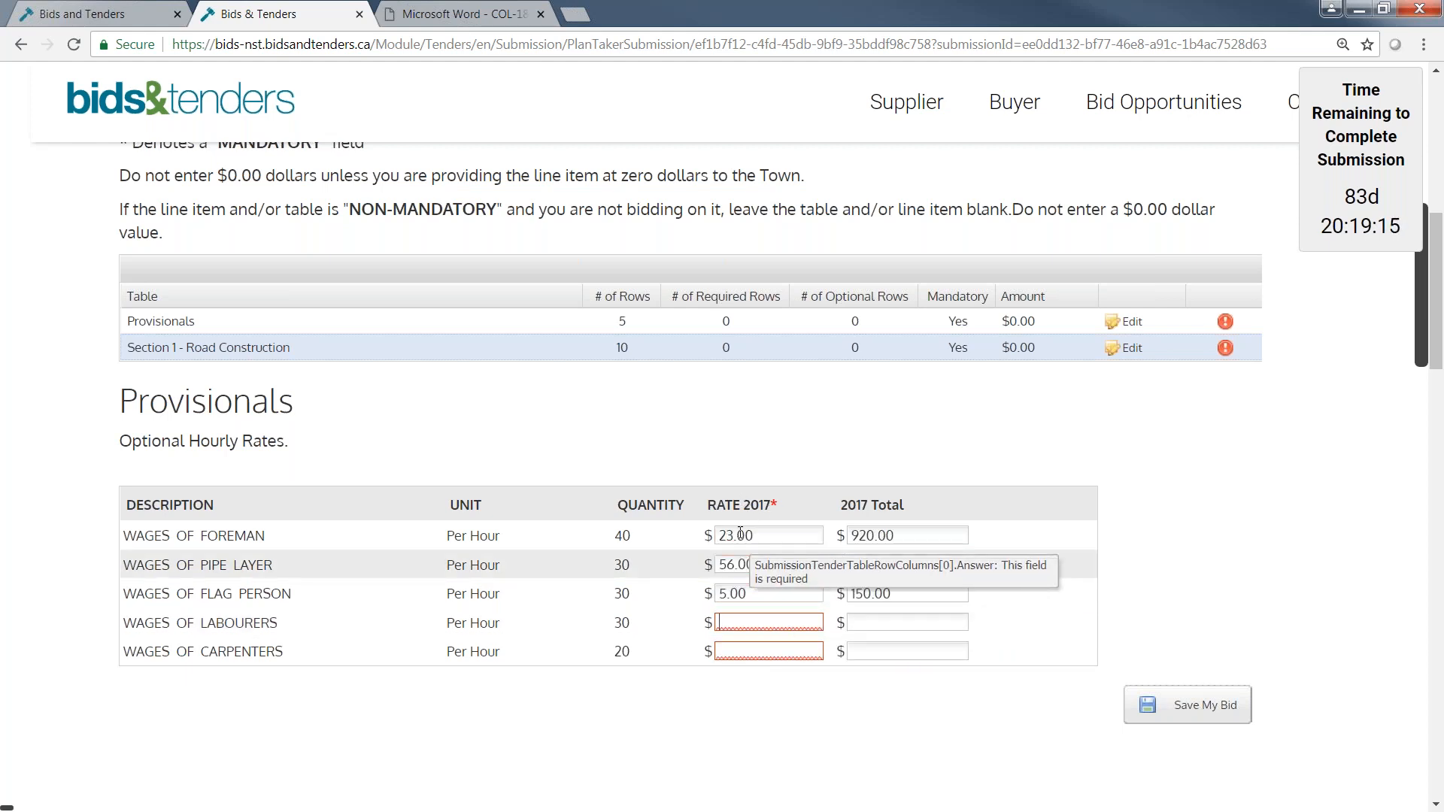
type("\t5")
left_click(883, 709)
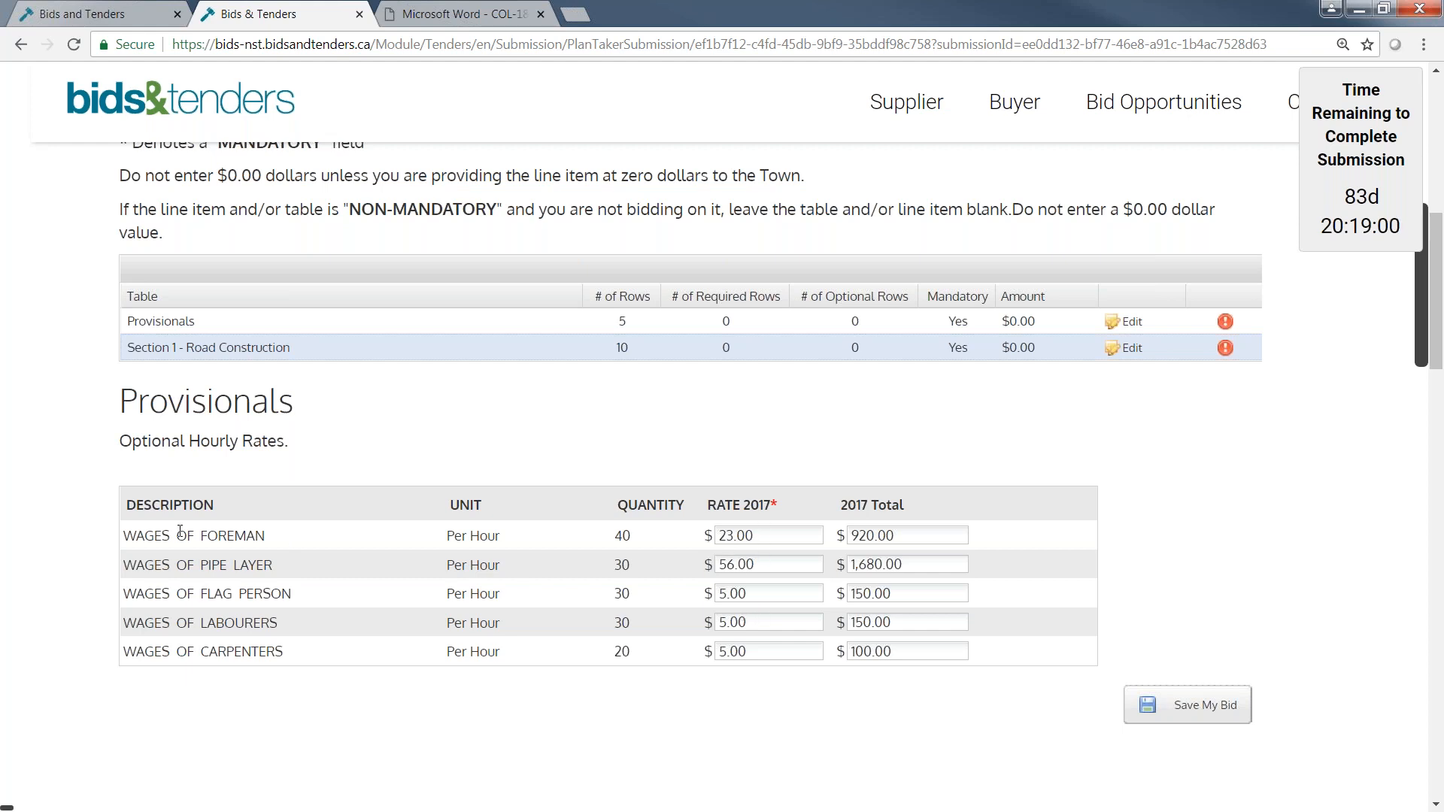
double_click(631, 533)
left_click(770, 531)
left_click(764, 651)
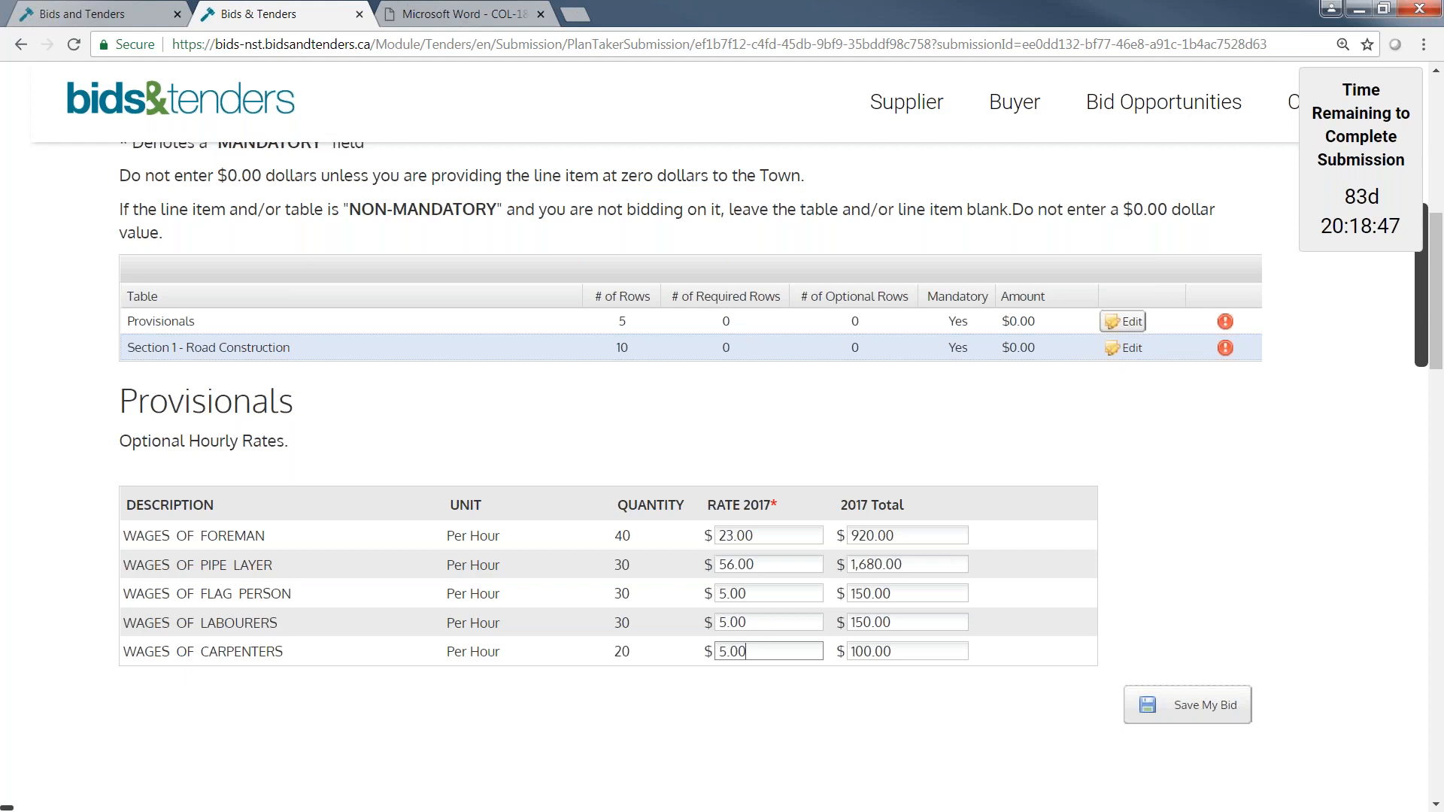
Open the Section 1 - Road Construction table, set the unit price of all ten line items to 8, and save the bid.
left_click(1132, 350)
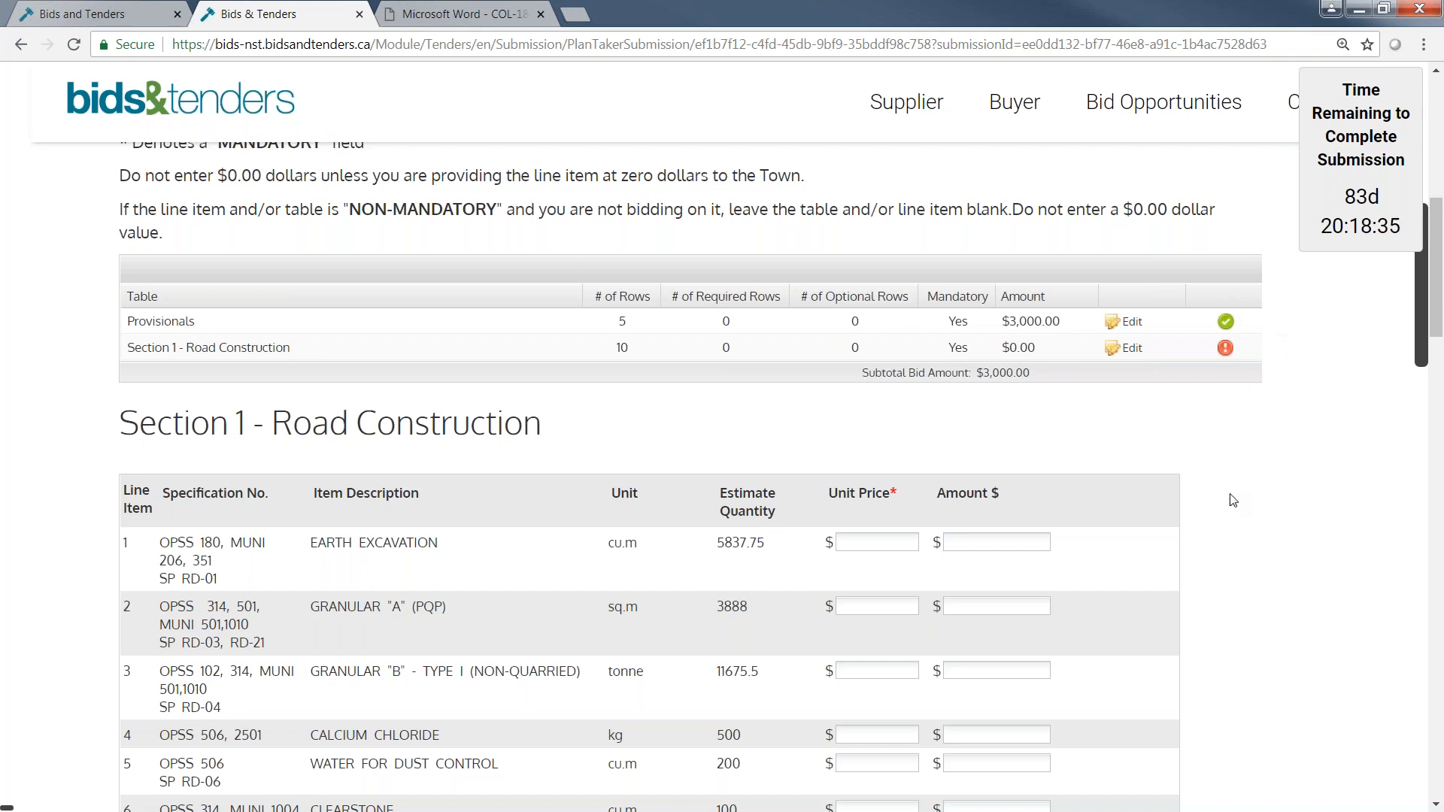
scroll(1233, 501, "down", 1)
scroll(1233, 501, "down", 2)
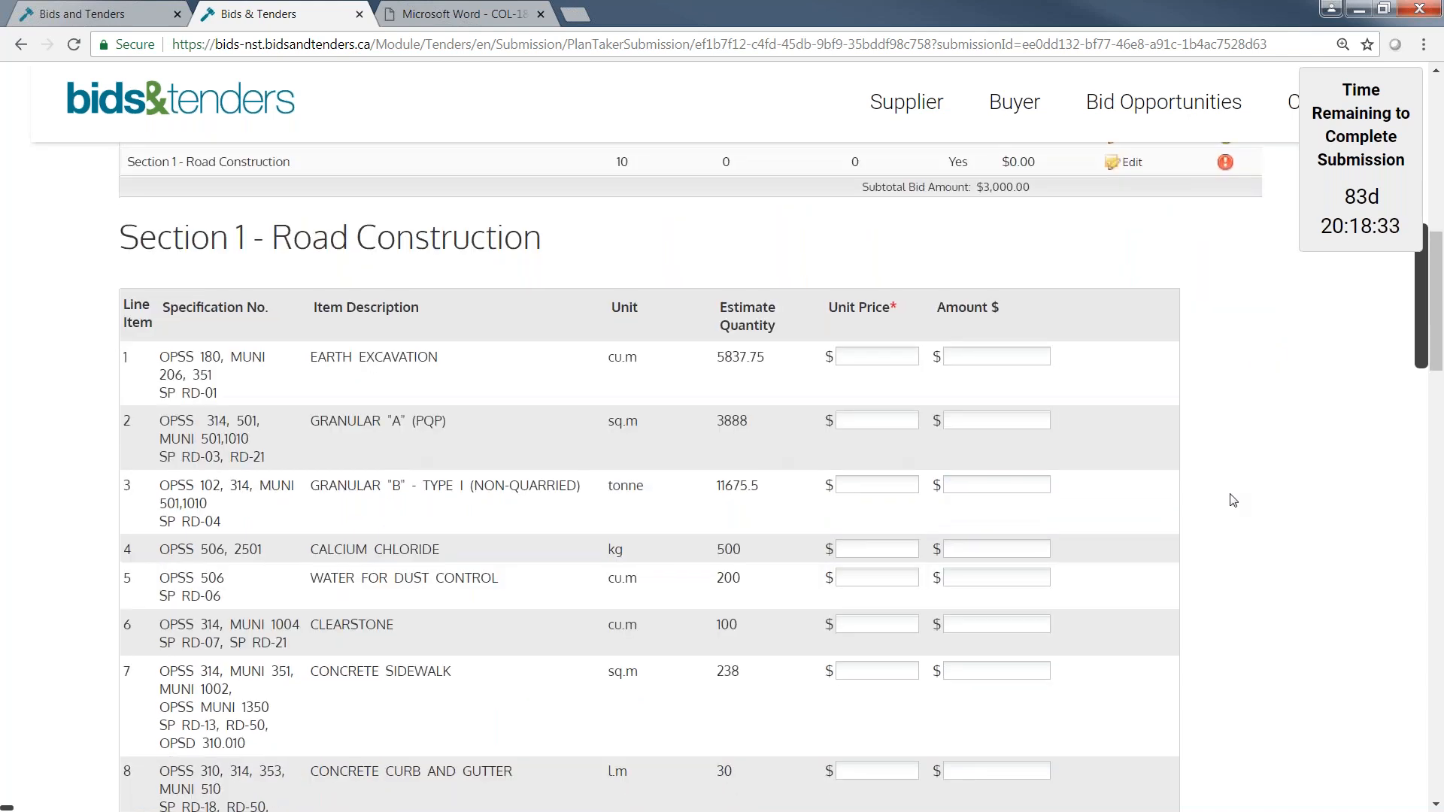
scroll(1231, 497, "down", 1)
scroll(1231, 497, "down", 1)
left_click(865, 264)
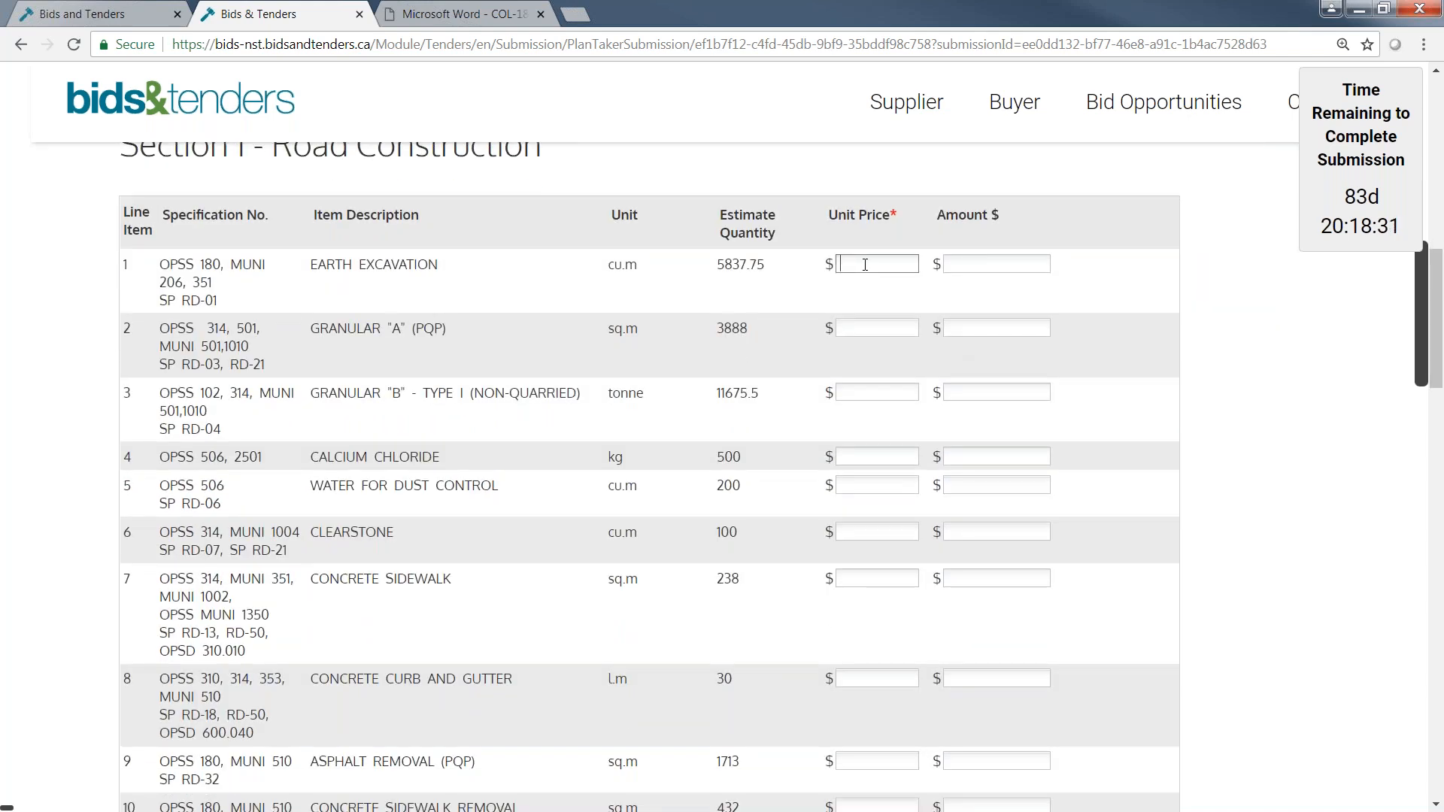
type("8\t8\t8\t8\t8\t")
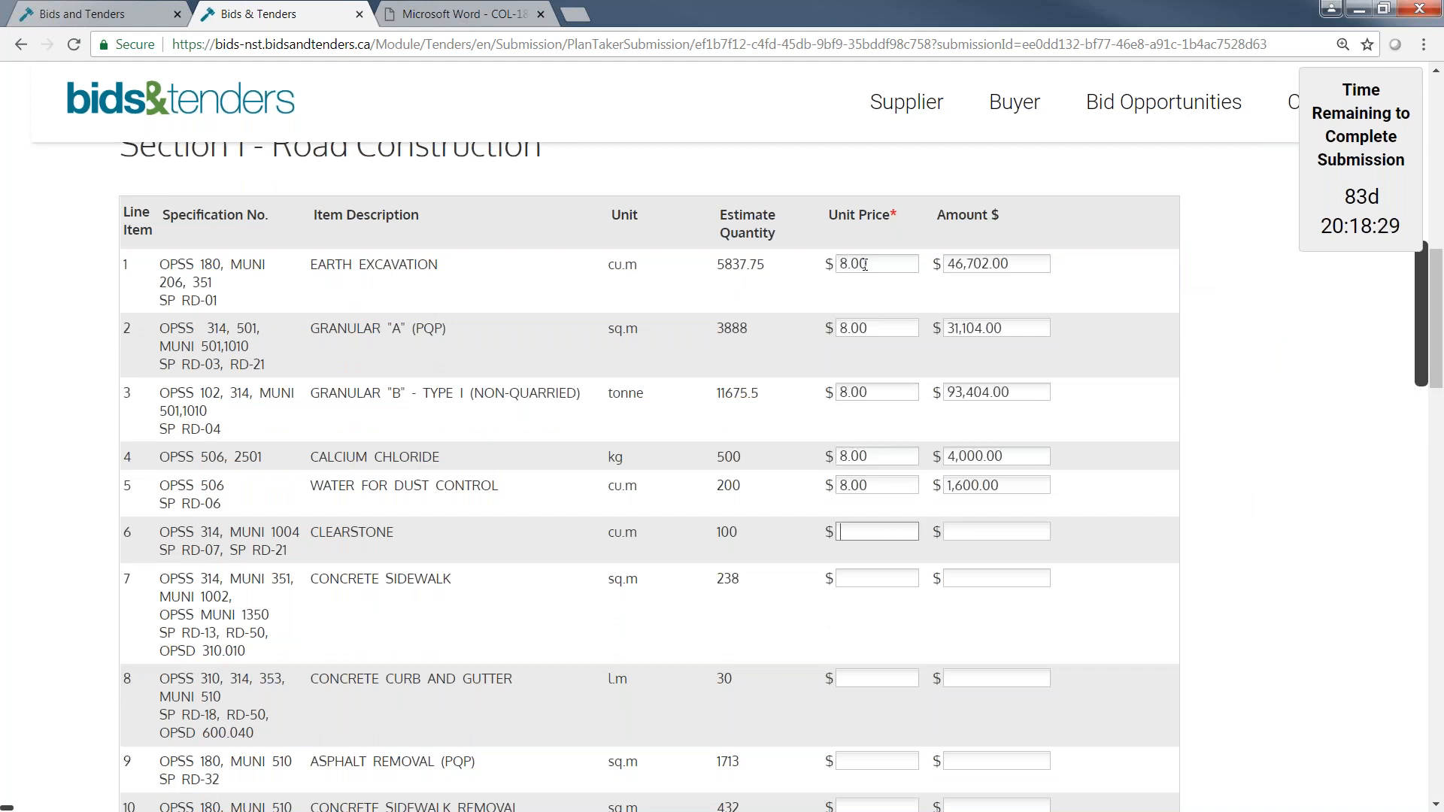
type("8\t8\t8")
key("Tab")
type("8")
key("Tab")
type("8")
key("Tab")
scroll(755, 608, "down", 3)
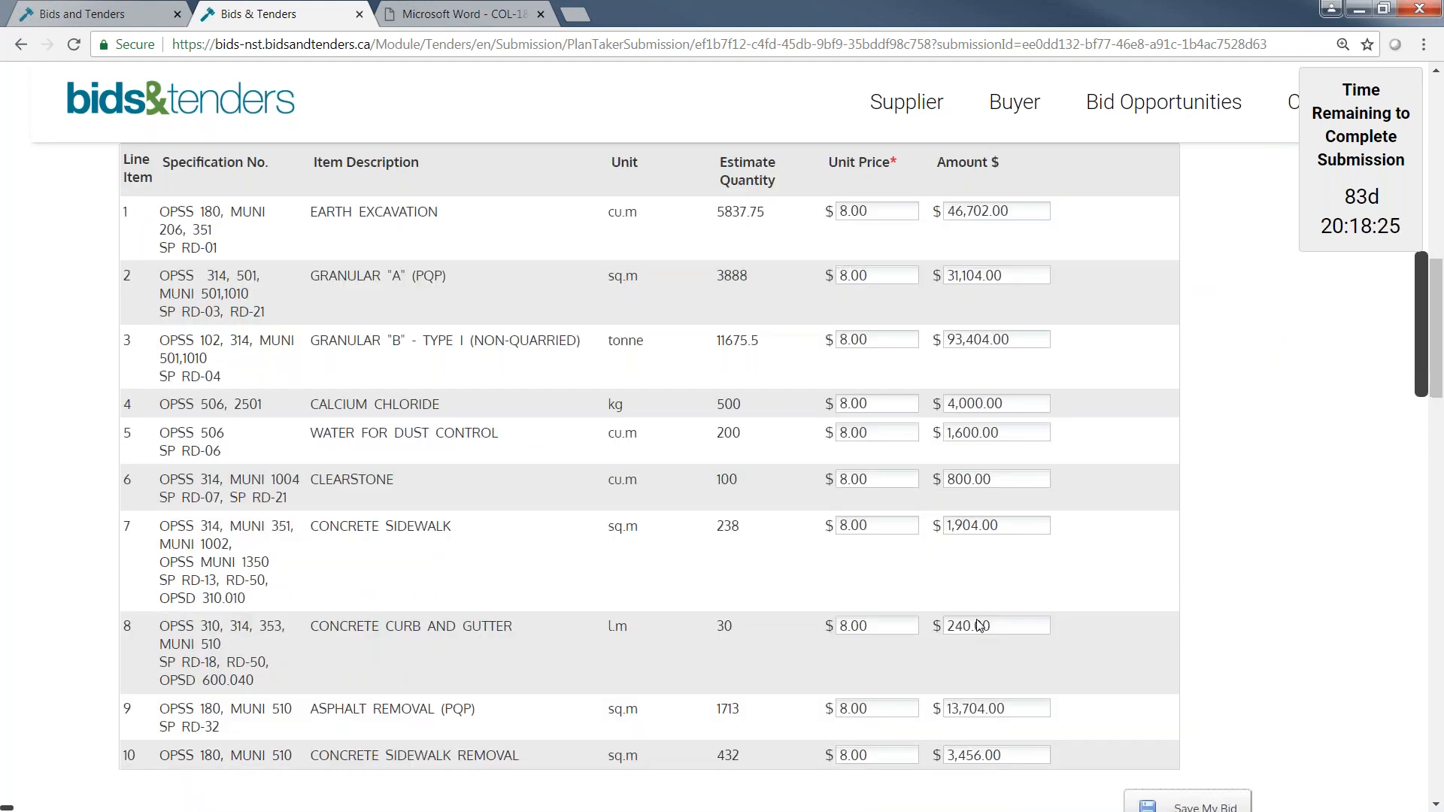
left_click(1204, 675)
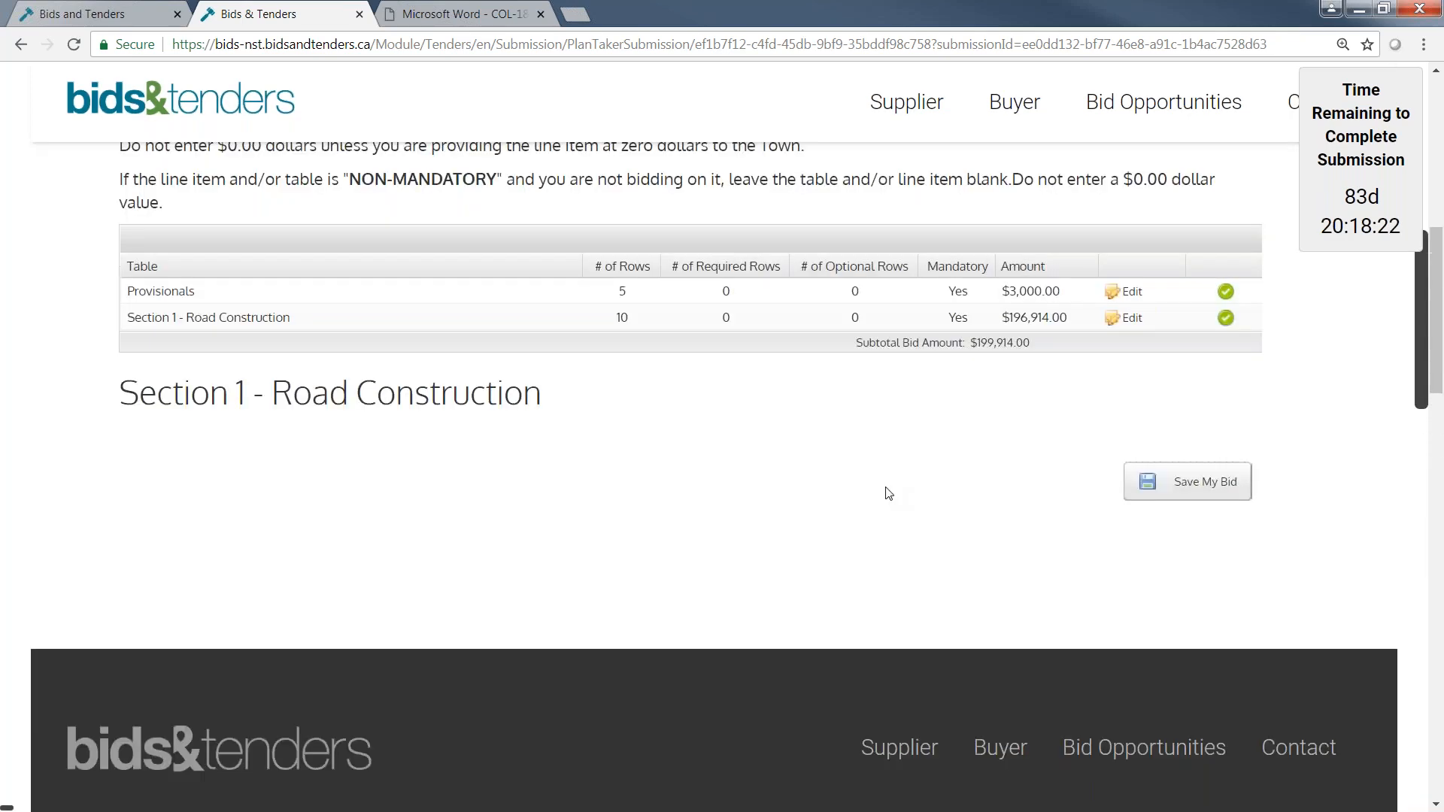
Review the saved Road Construction unit prices and amounts, and check the Schedule of Prices completion status in the step overview.
scroll(879, 376, "down", 2)
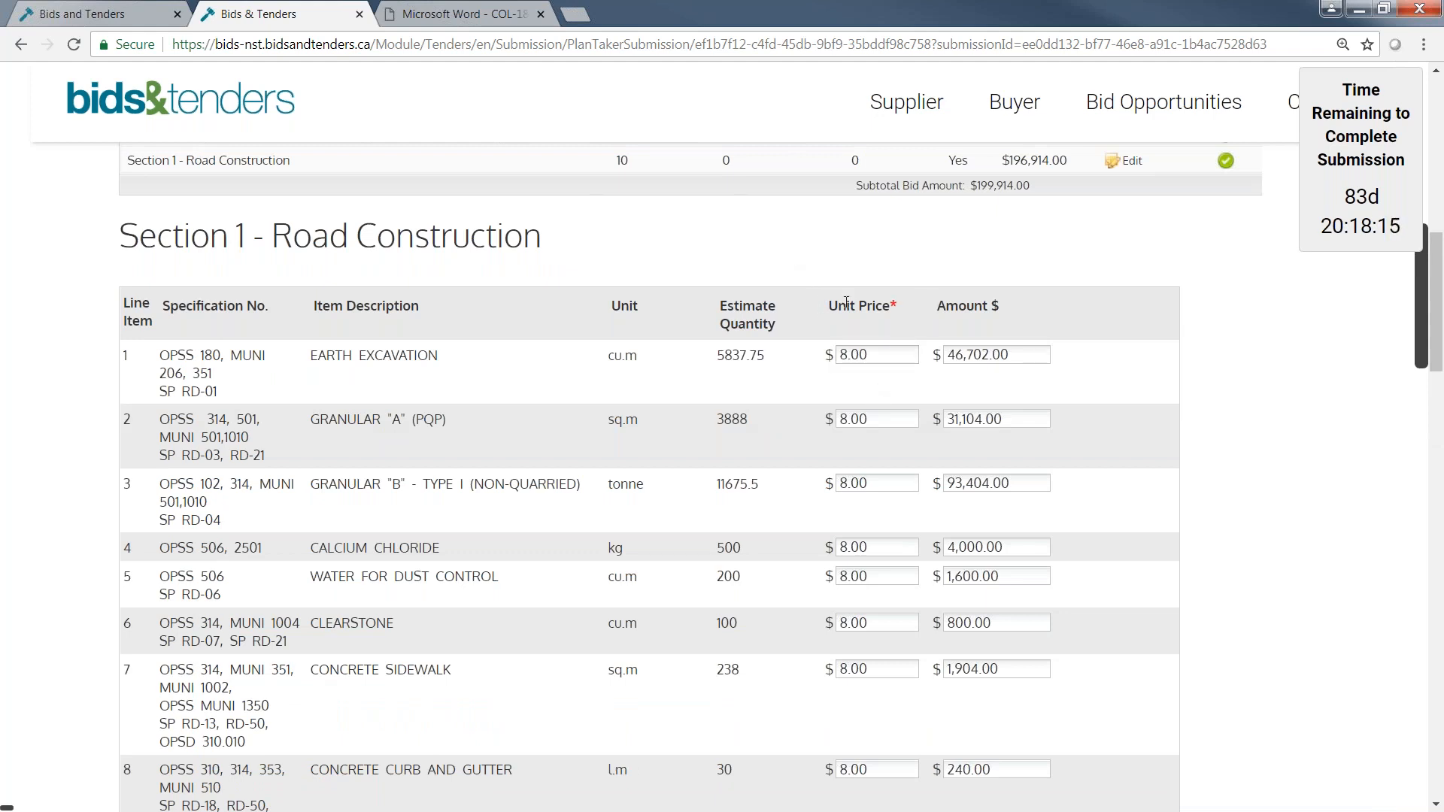
left_click(872, 355)
left_click(868, 419)
left_click(880, 486)
scroll(1191, 471, "up", 1)
scroll(1191, 472, "up", 8)
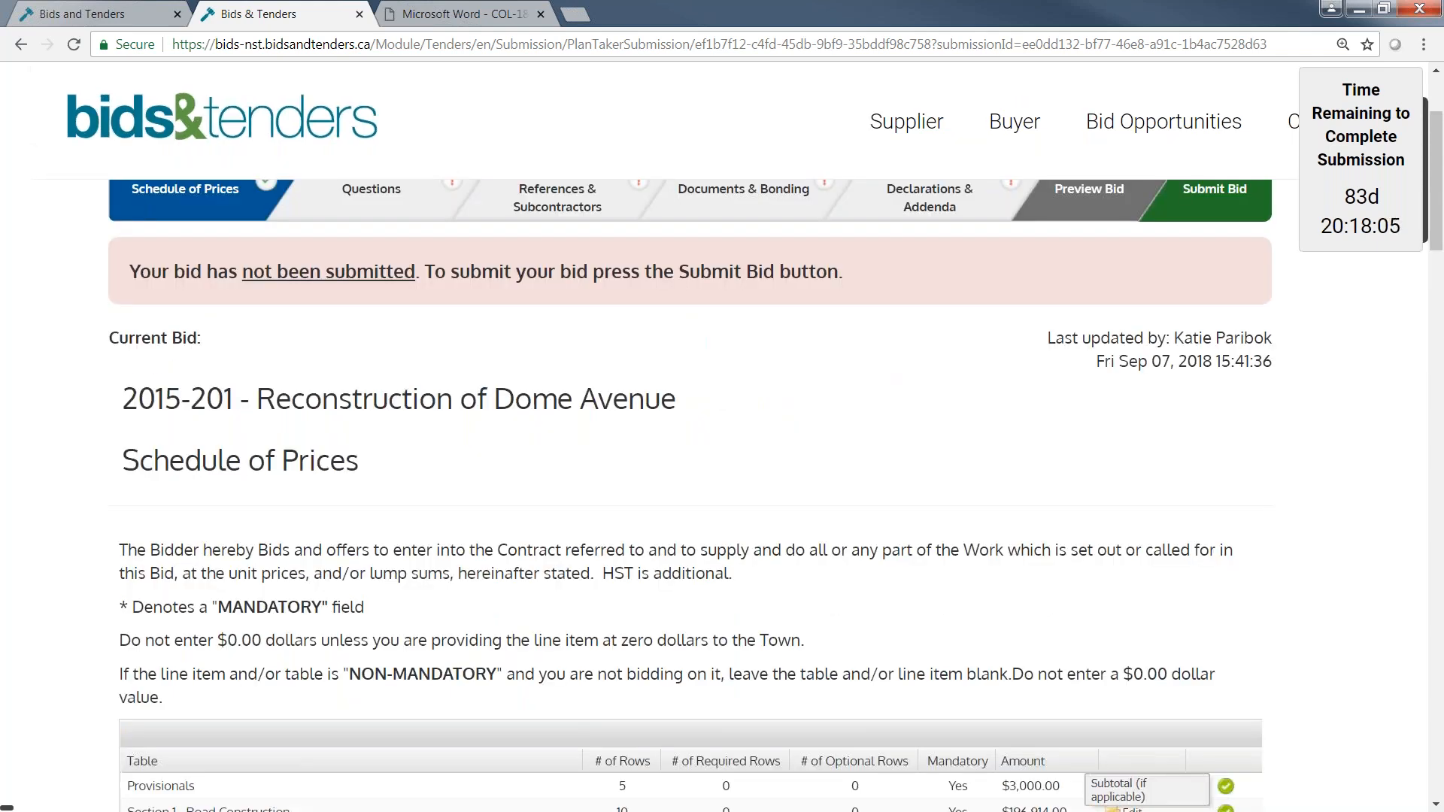
scroll(841, 652, "up", 1)
scroll(841, 652, "up", 2)
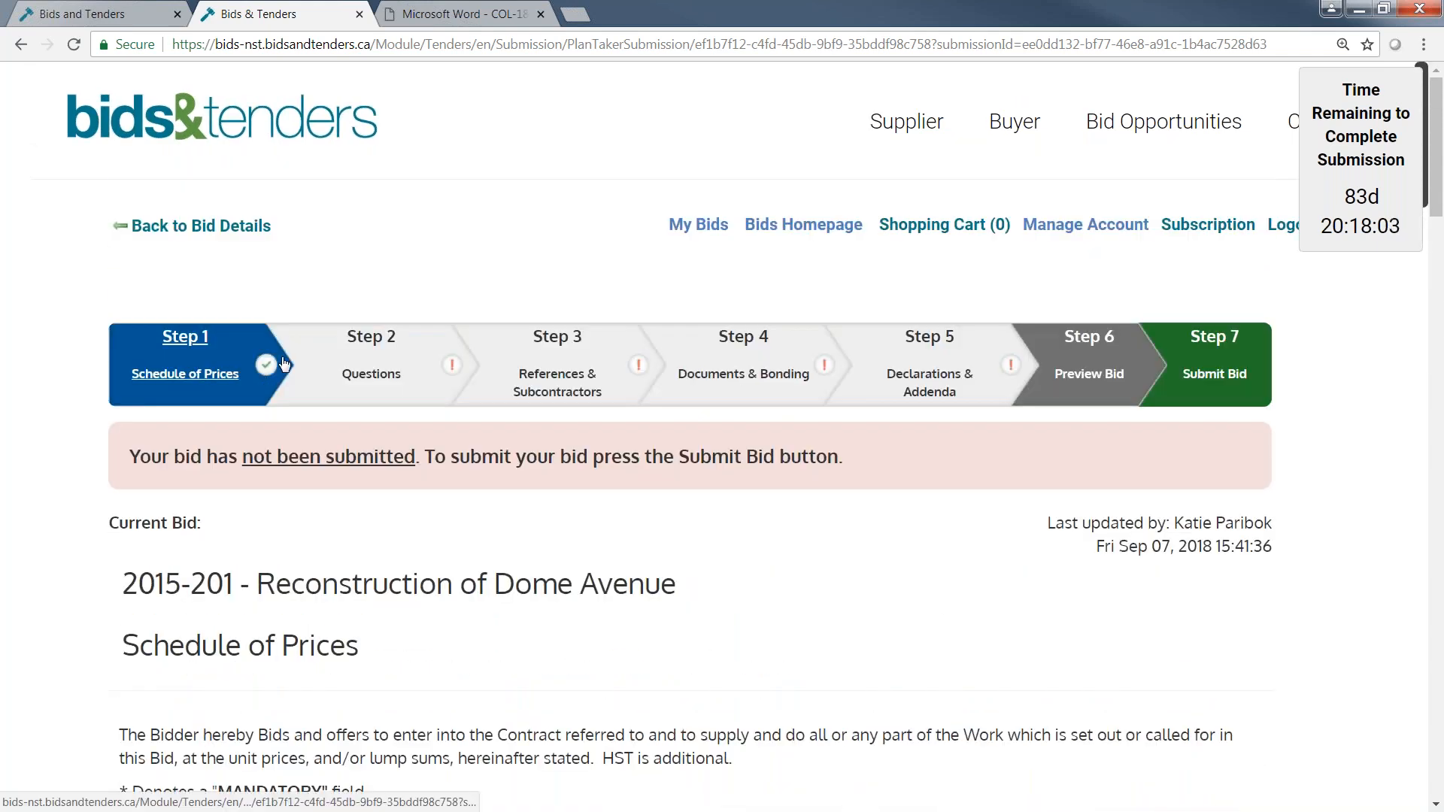
Open the Questions step and answer the lead time question with "7 days".
left_click(436, 398)
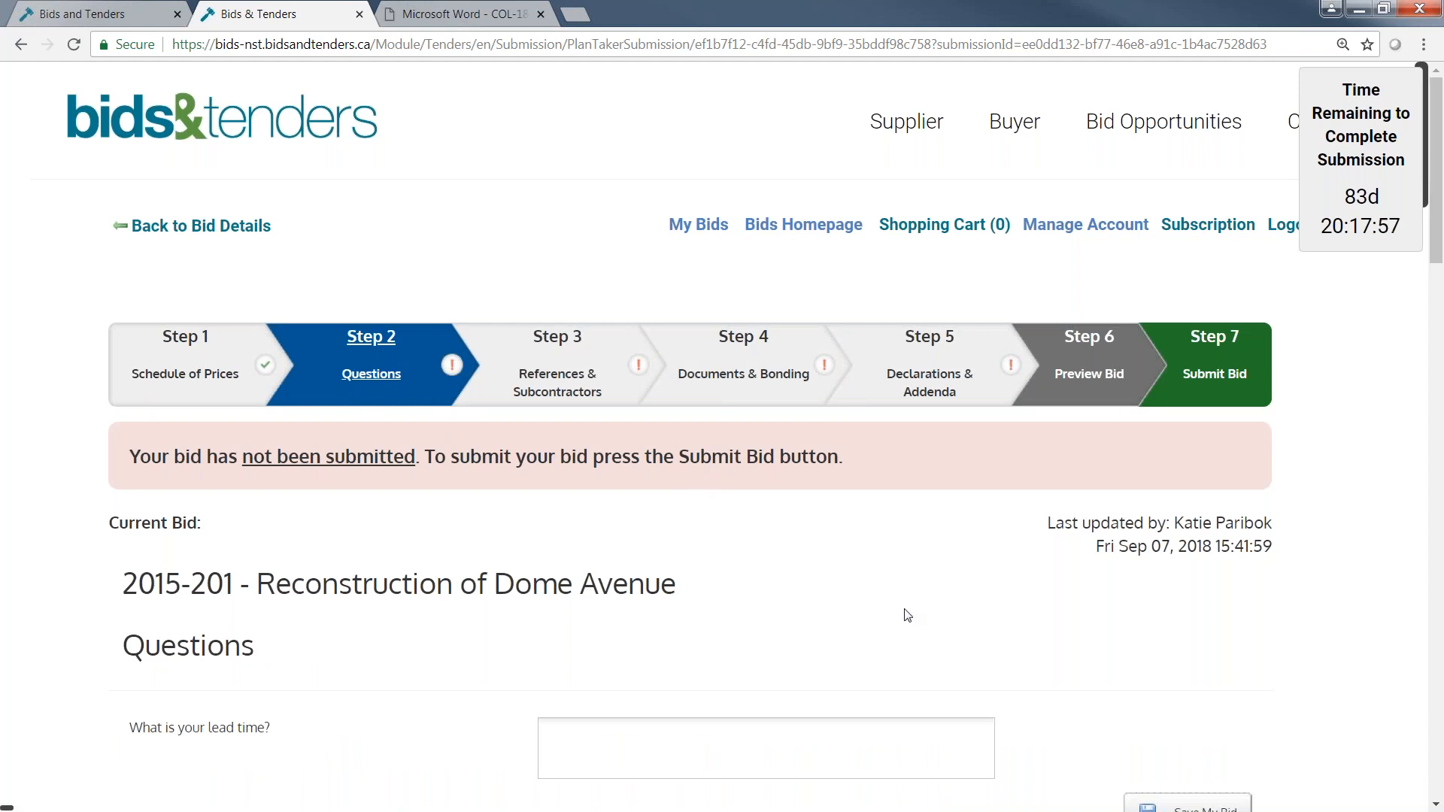
scroll(910, 616, "down", 1)
scroll(913, 616, "down", 1)
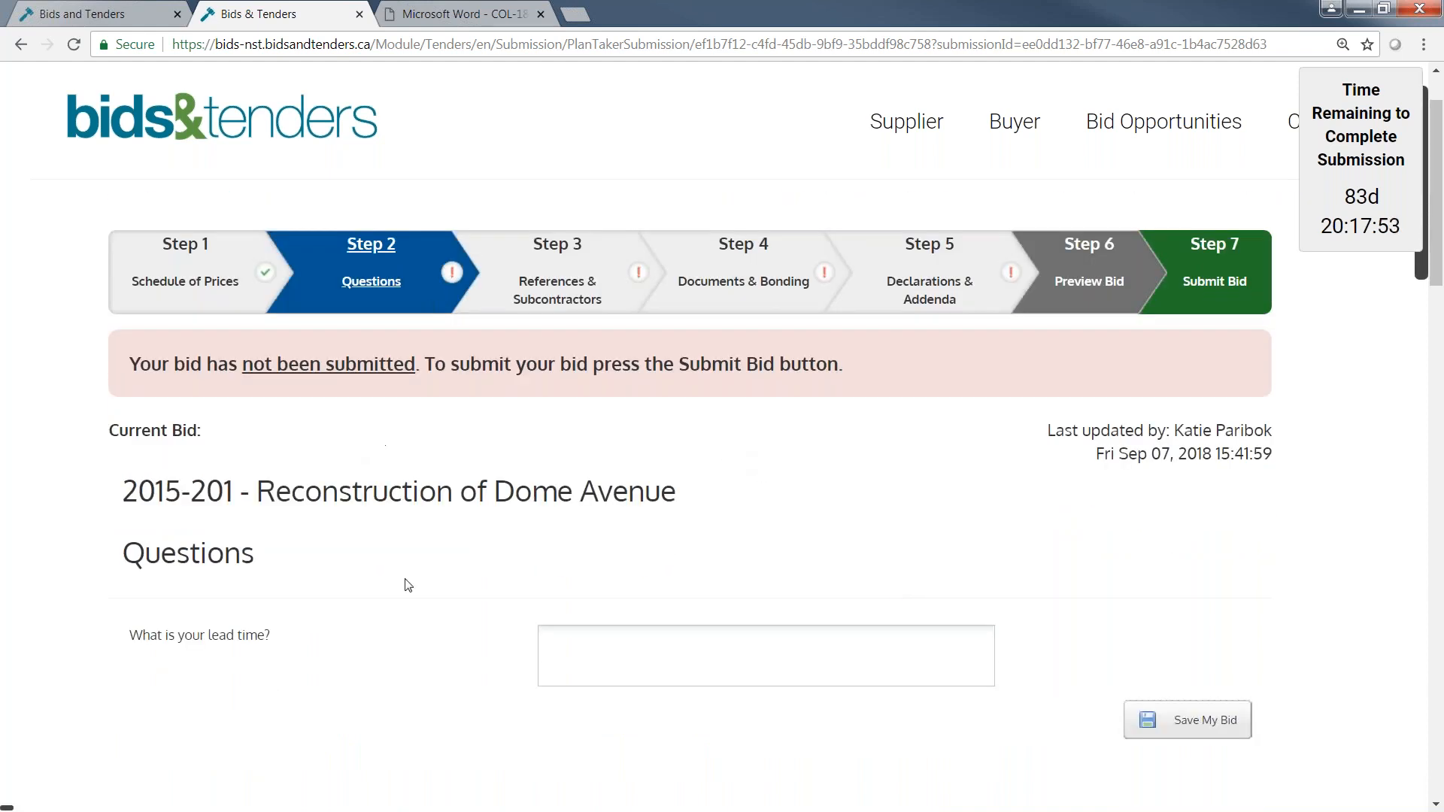
left_click(644, 674)
left_click(532, 791)
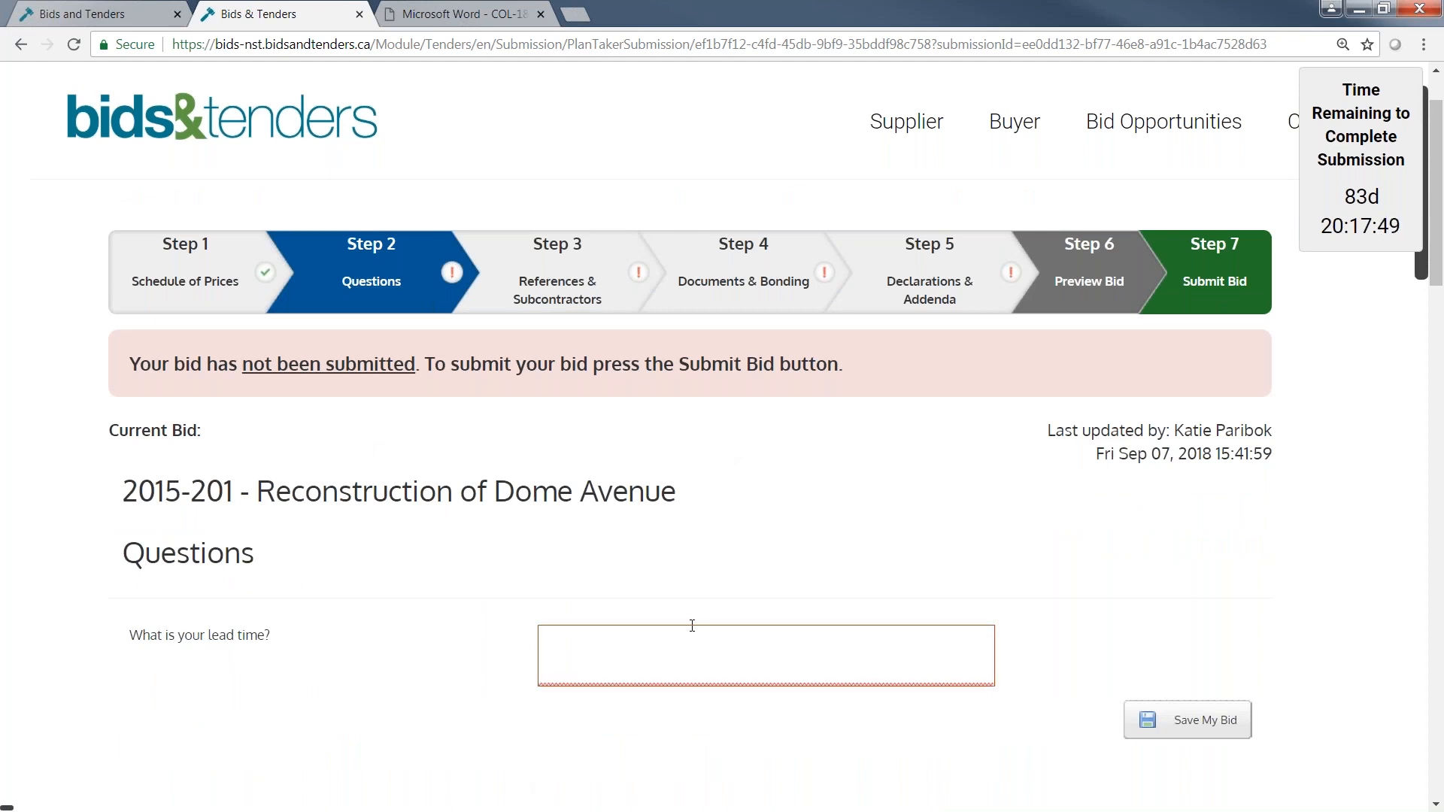
left_click(653, 661)
type("7 days")
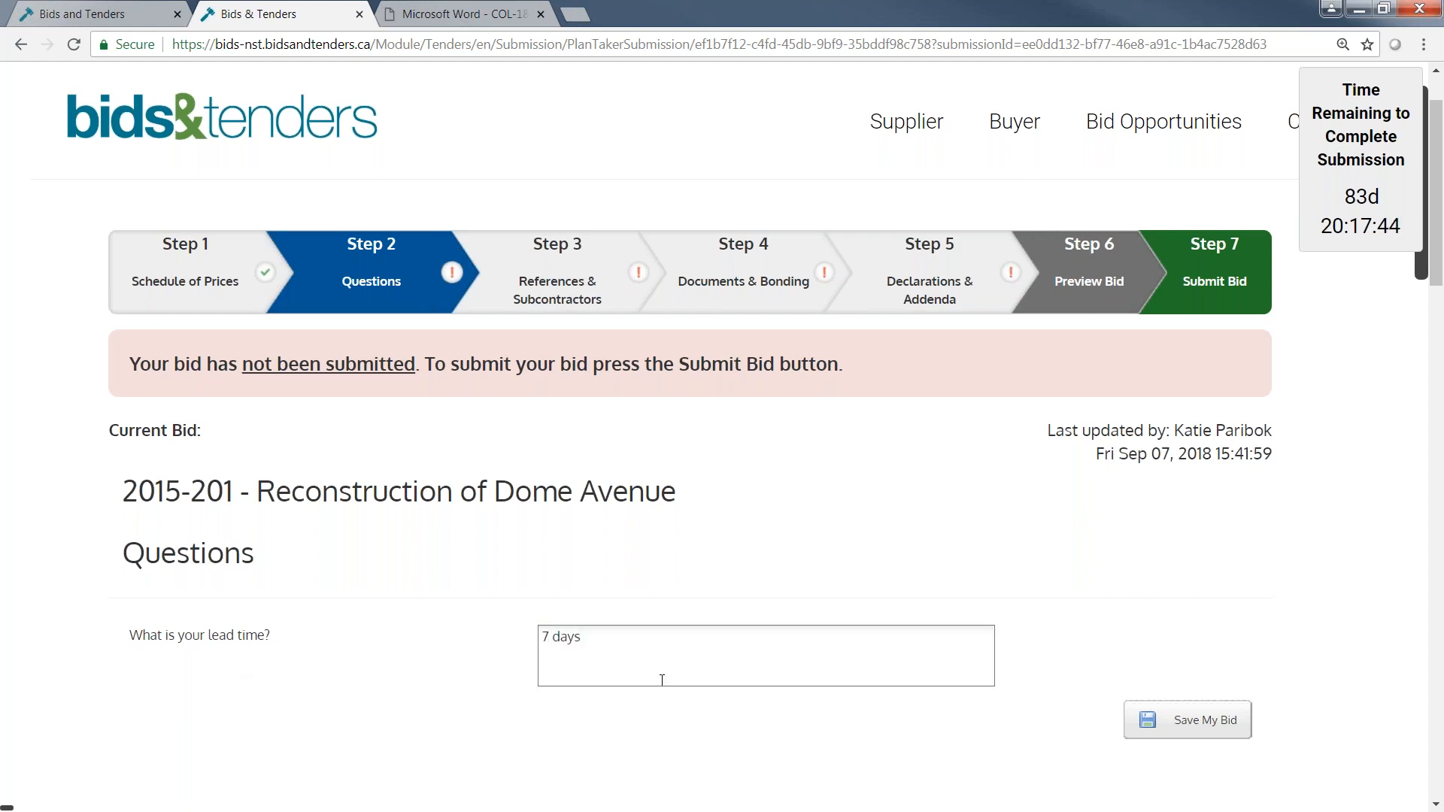
Open the References & Subcontractors step and check which rows of the References table are mandatory.
left_click(558, 286)
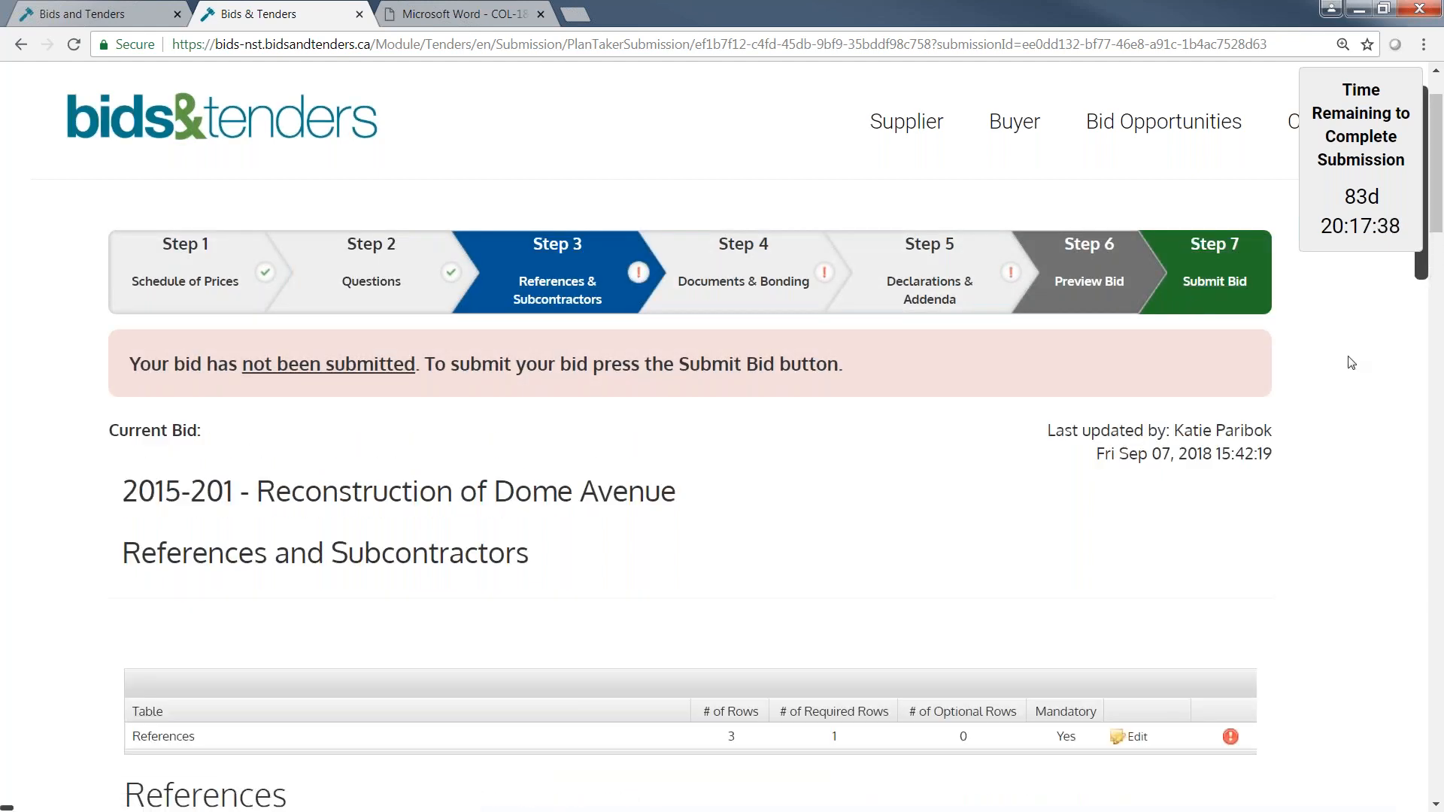
scroll(1352, 366, "down", 1)
scroll(1351, 366, "down", 5)
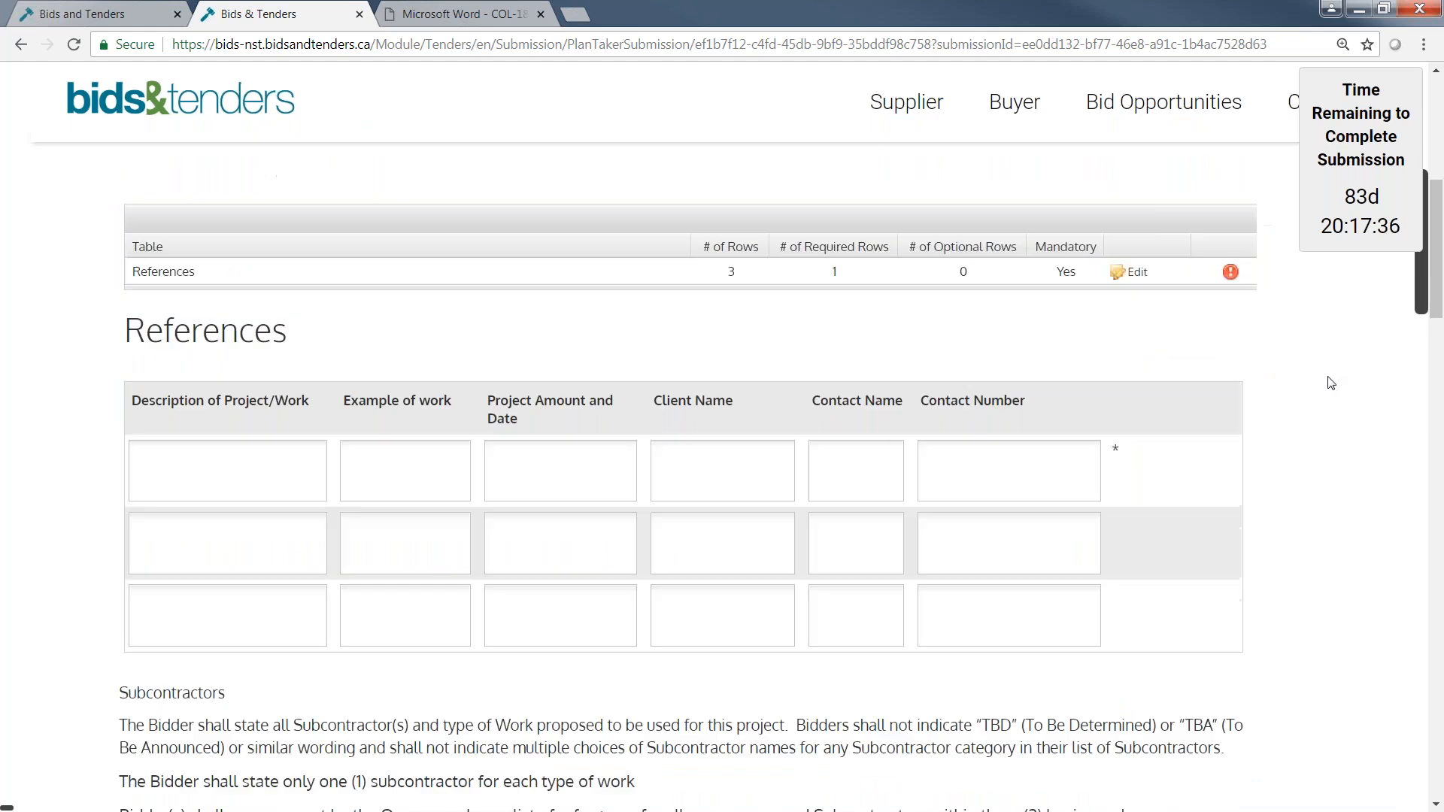
double_click(1117, 449)
left_click(248, 462)
key("Tab")
key("Tab")
key("Tab")
key("Tab")
key("Tab")
left_click(301, 553)
left_click(398, 553)
left_click(398, 613)
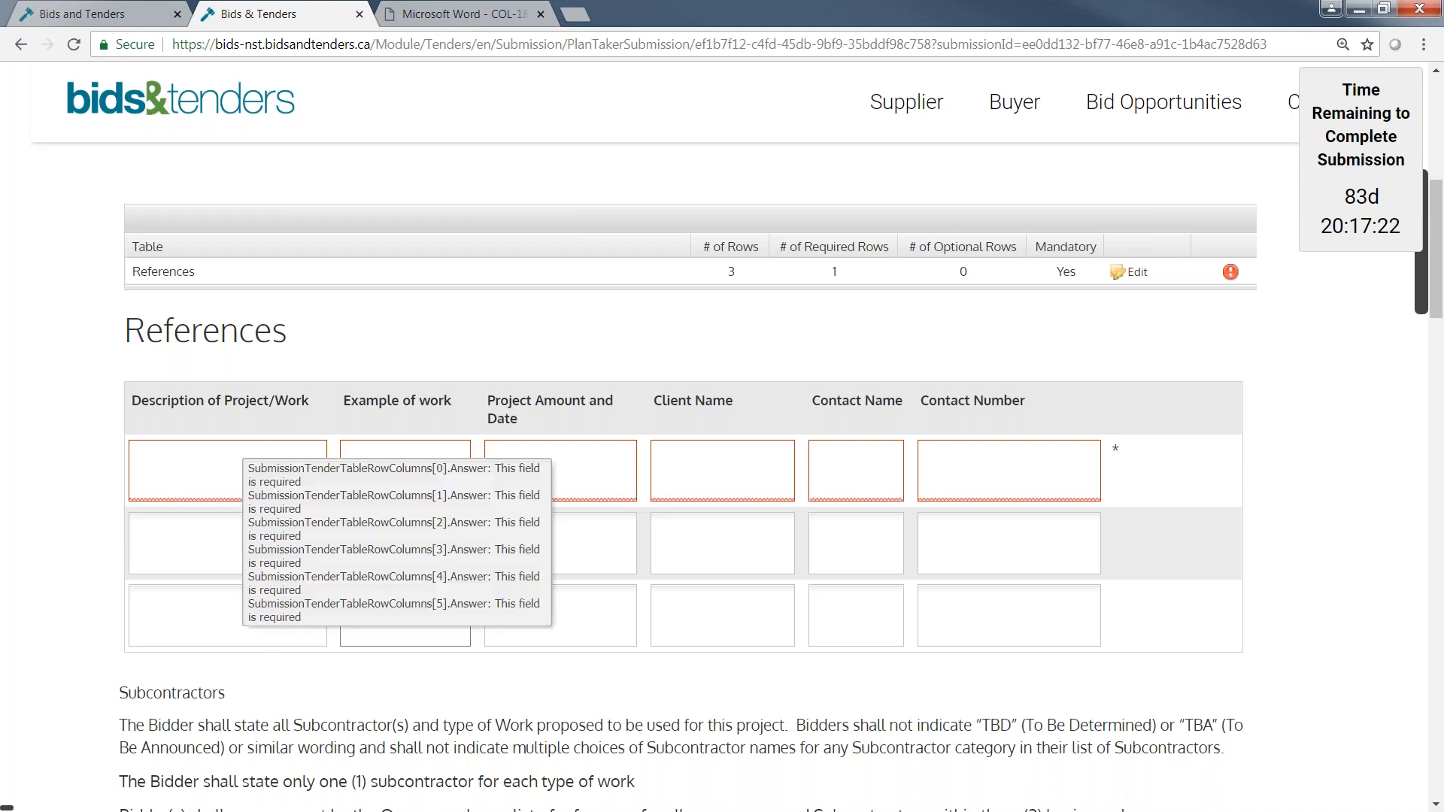
Fill all six fields of the first References row, from project description to contact number, with "sample".
left_click(234, 480)
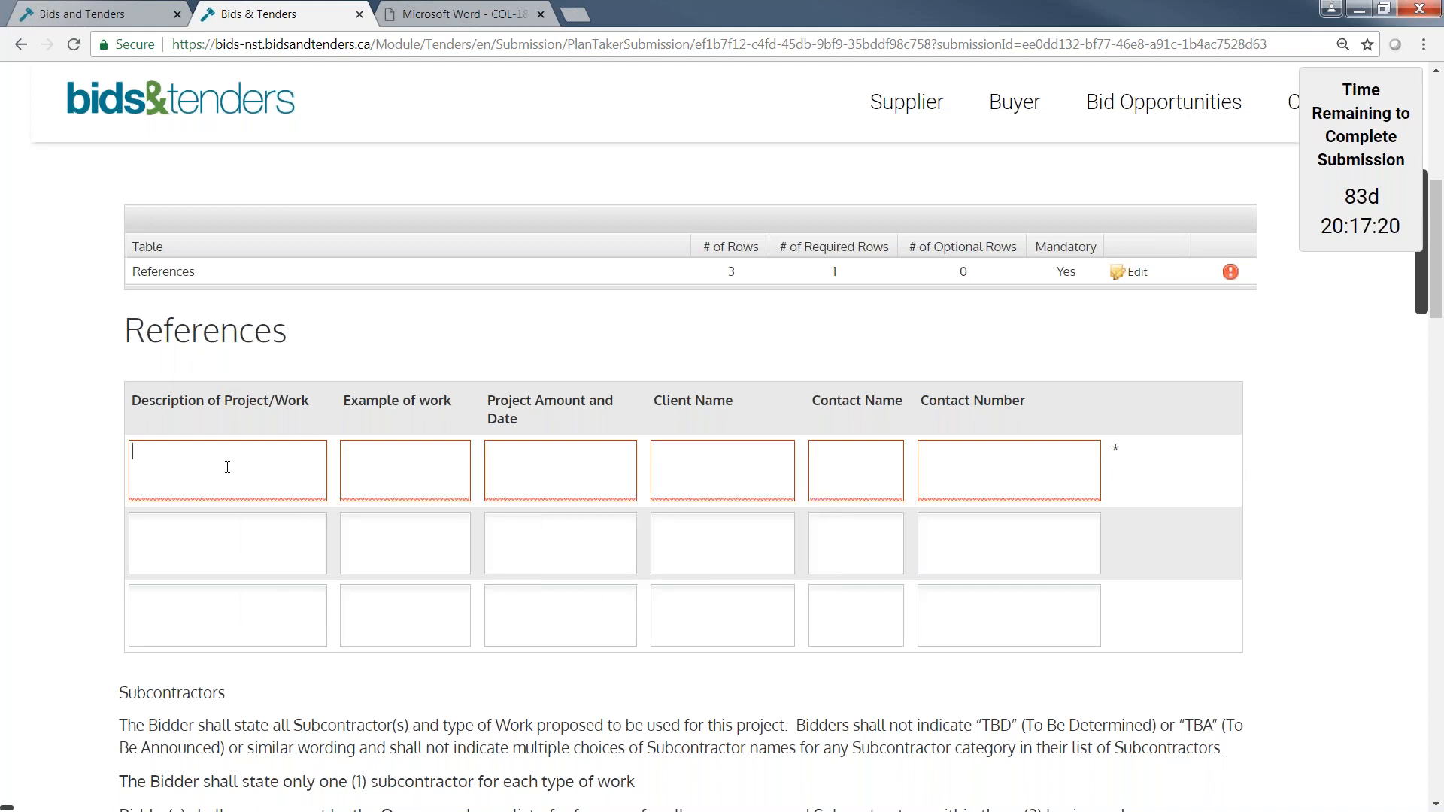
type("sample")
left_click_drag(228, 467, 70, 451)
key("ctrl+c")
left_click(433, 480)
key("ctrl+v")
left_click(535, 459)
key("ctrl+v")
left_click(670, 459)
key("ctrl+v")
left_click(834, 460)
key("ctrl+v")
key("ctrl+v")
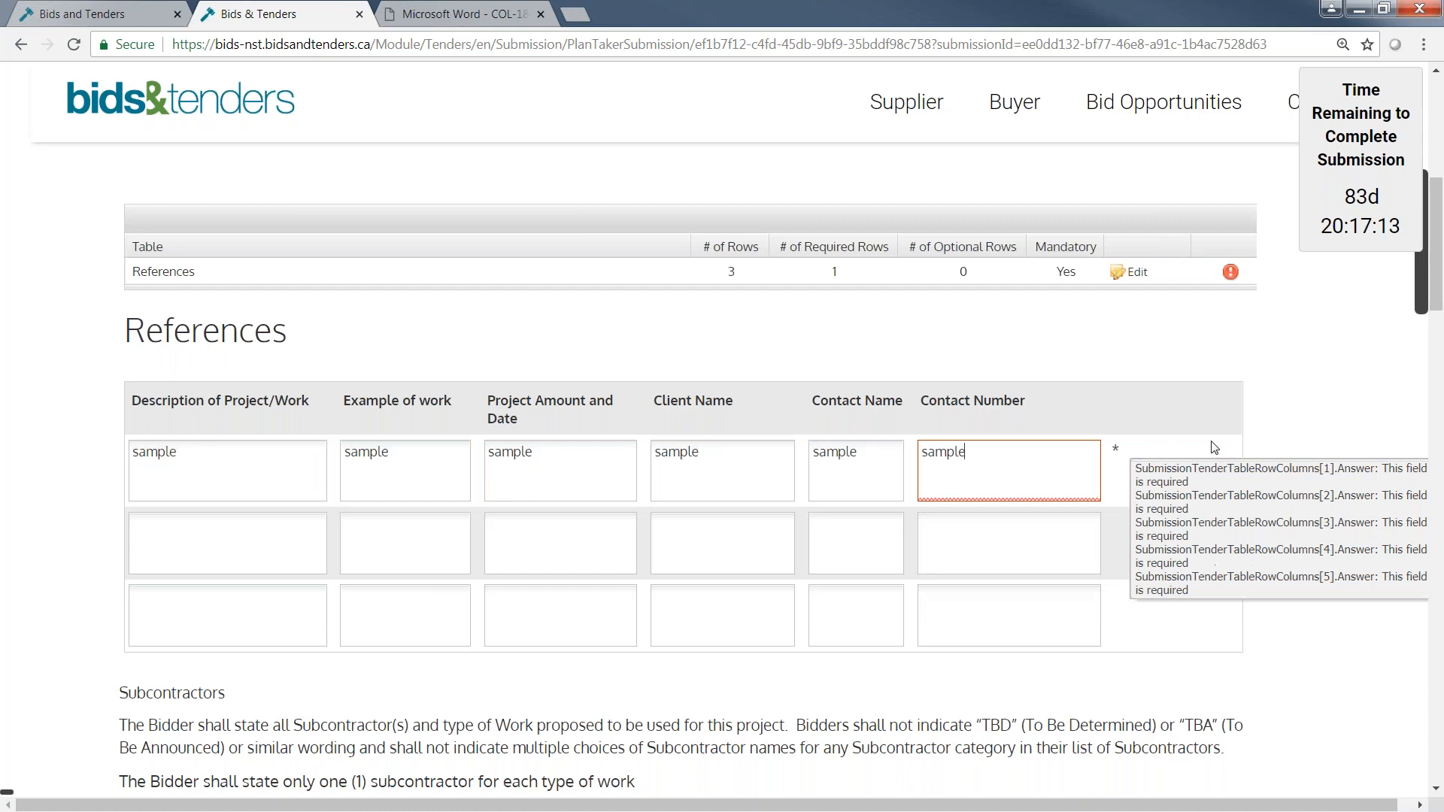
In the Subcontractors table, set Demolition to Own Forces and Mechanical to Subcontractors.
scroll(1303, 375, "down", 5)
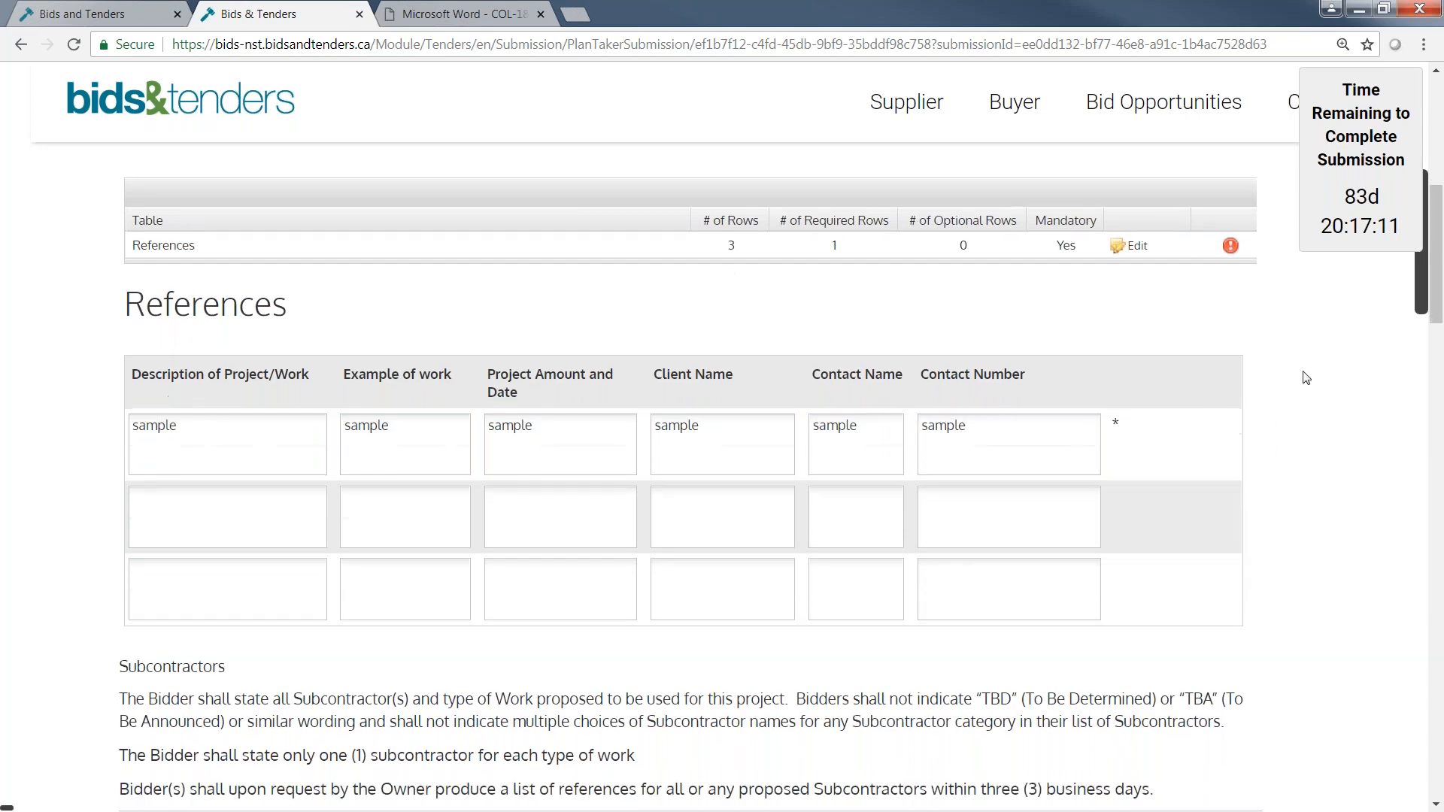
scroll(1278, 413, "down", 1)
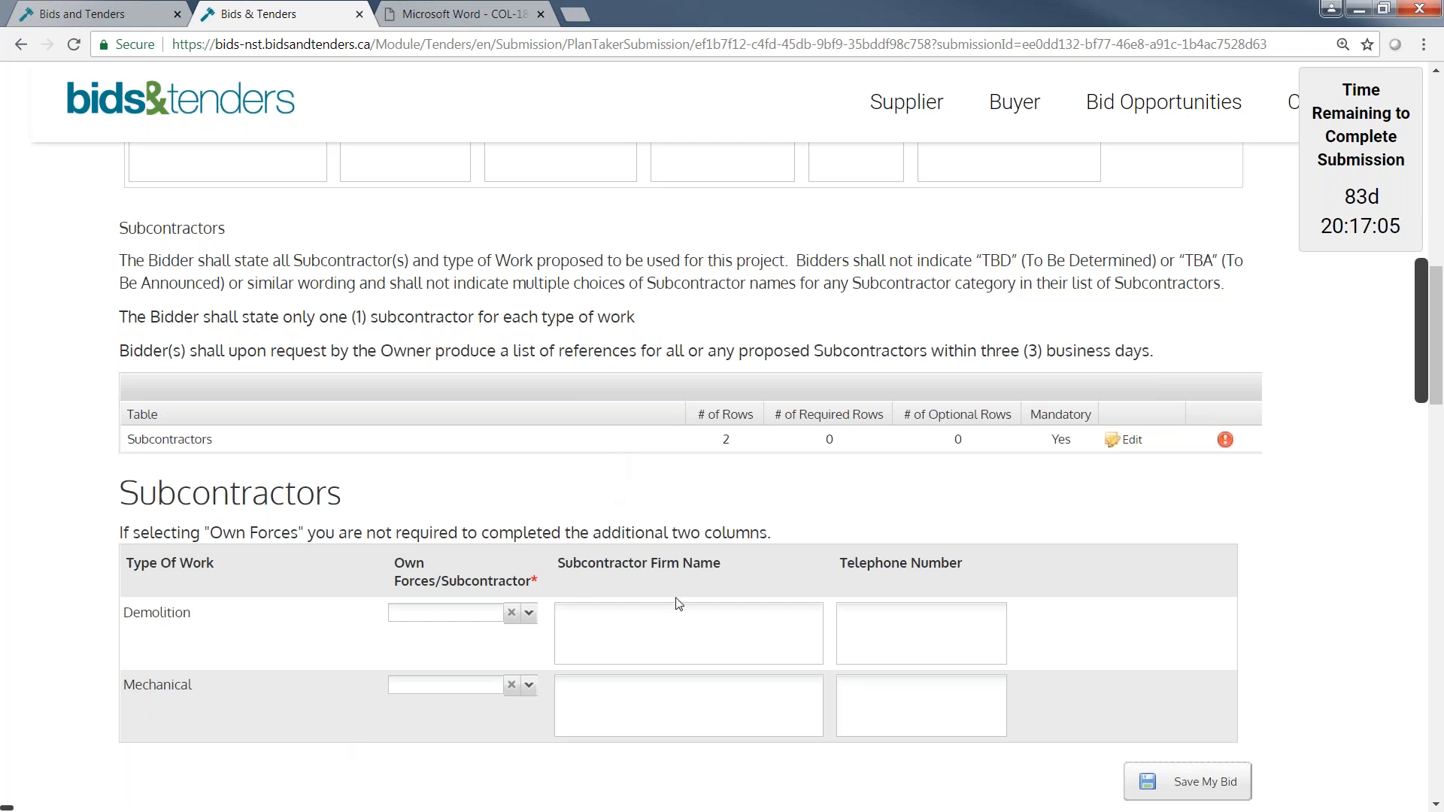
left_click(528, 613)
left_click(463, 637)
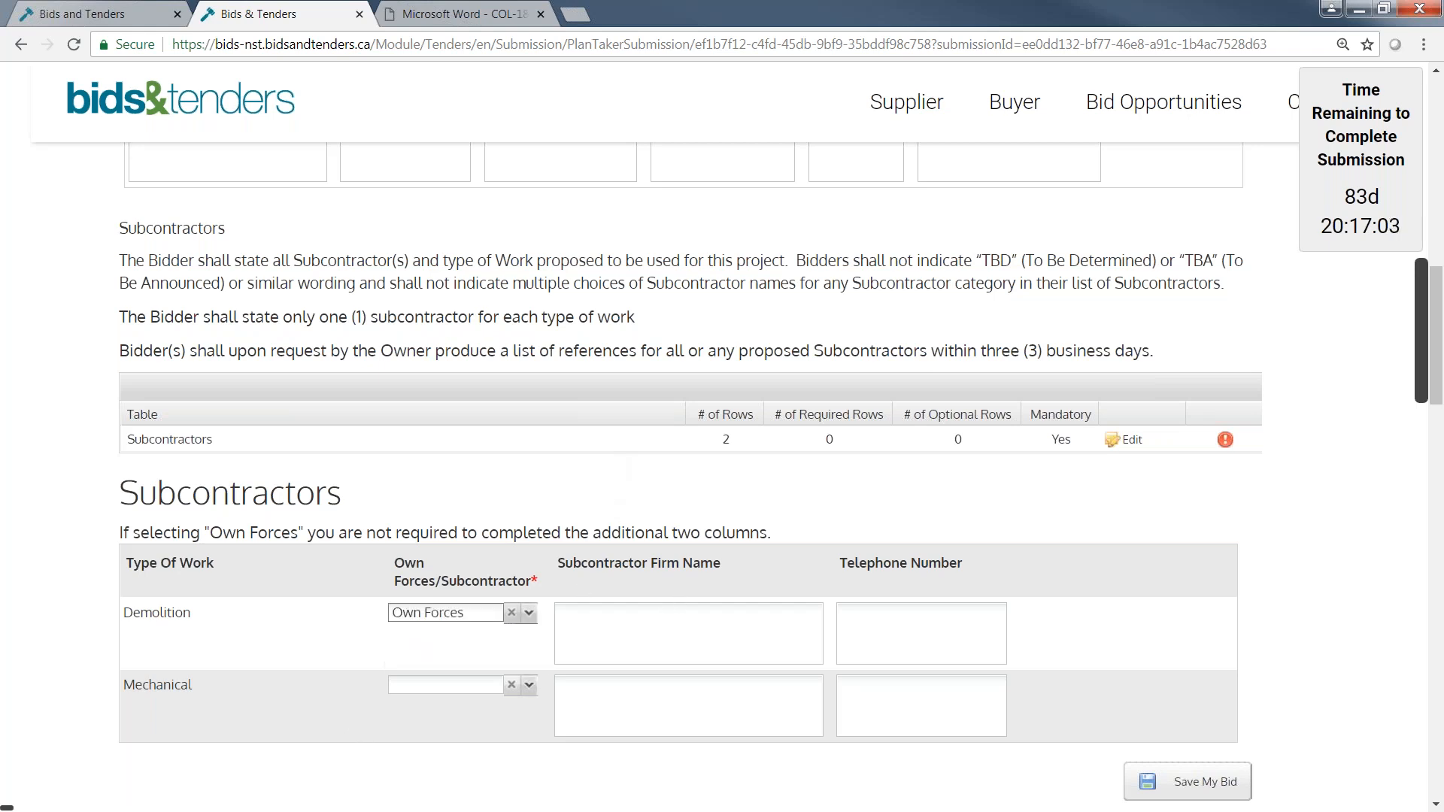
left_click(528, 685)
left_click(429, 728)
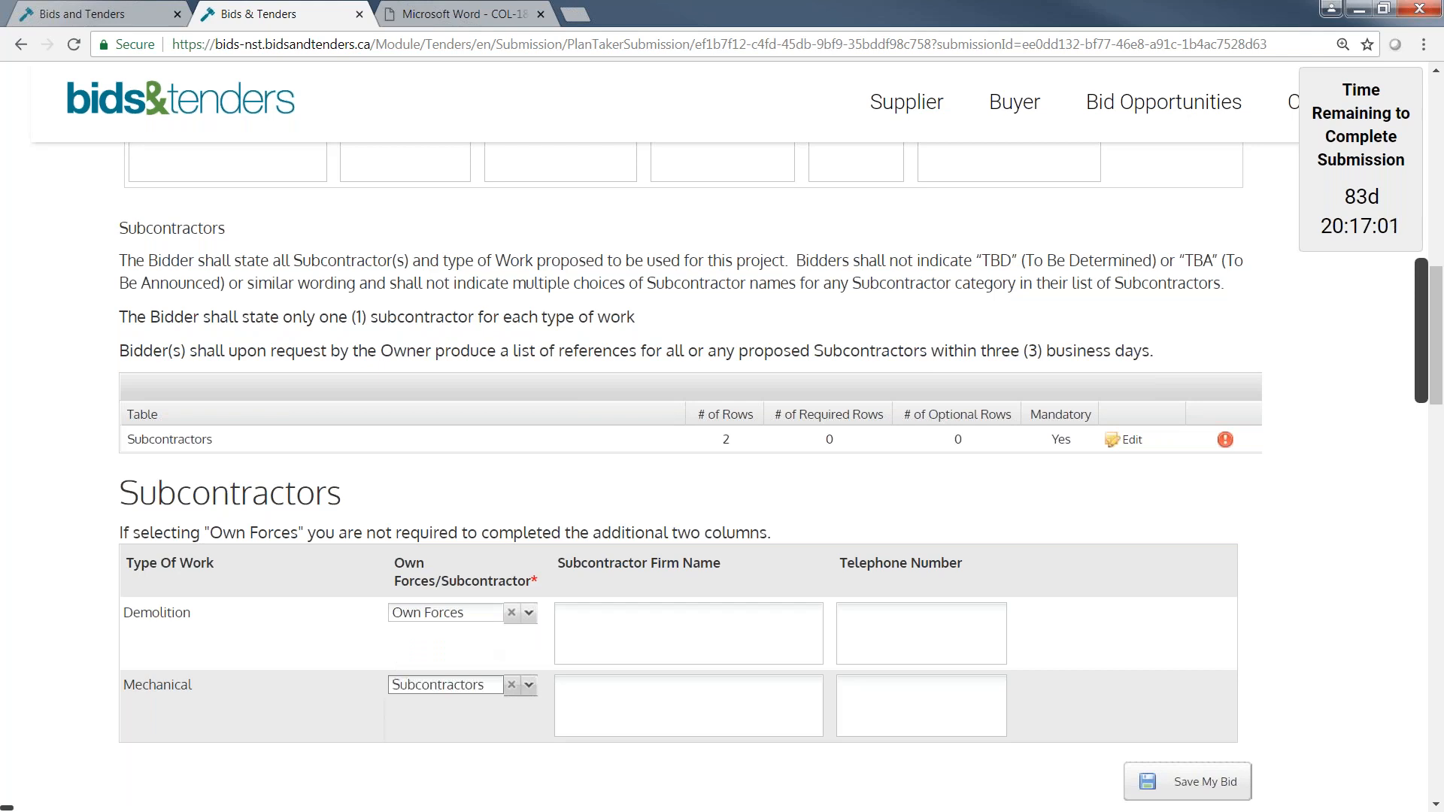
Enter "sample" as the Mechanical subcontractor's firm name and telephone number, leaving the Demolition fields blank.
left_click(664, 701)
key("ctrl+v")
left_click(911, 711)
key("ctrl+v")
left_click(1094, 666)
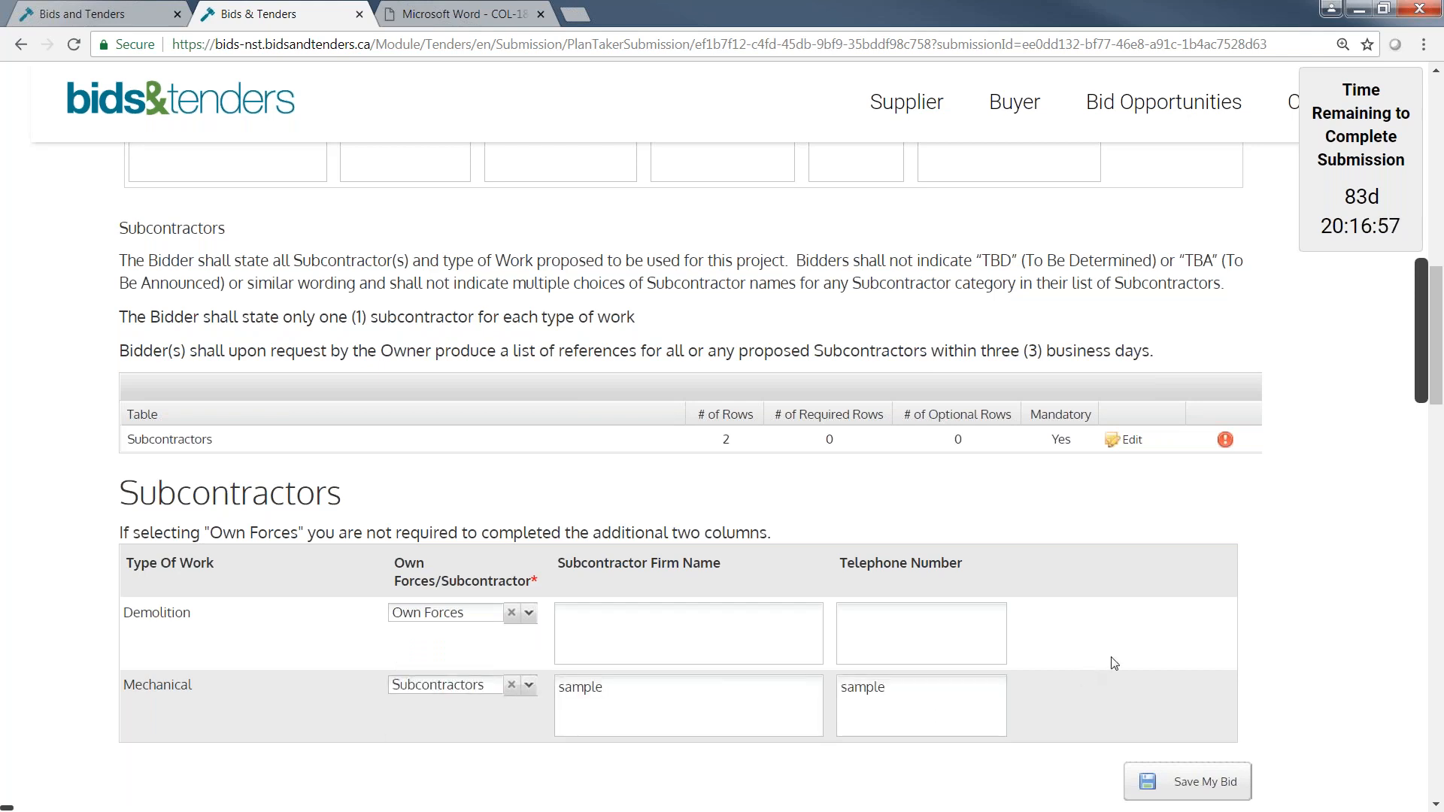
left_click(613, 639)
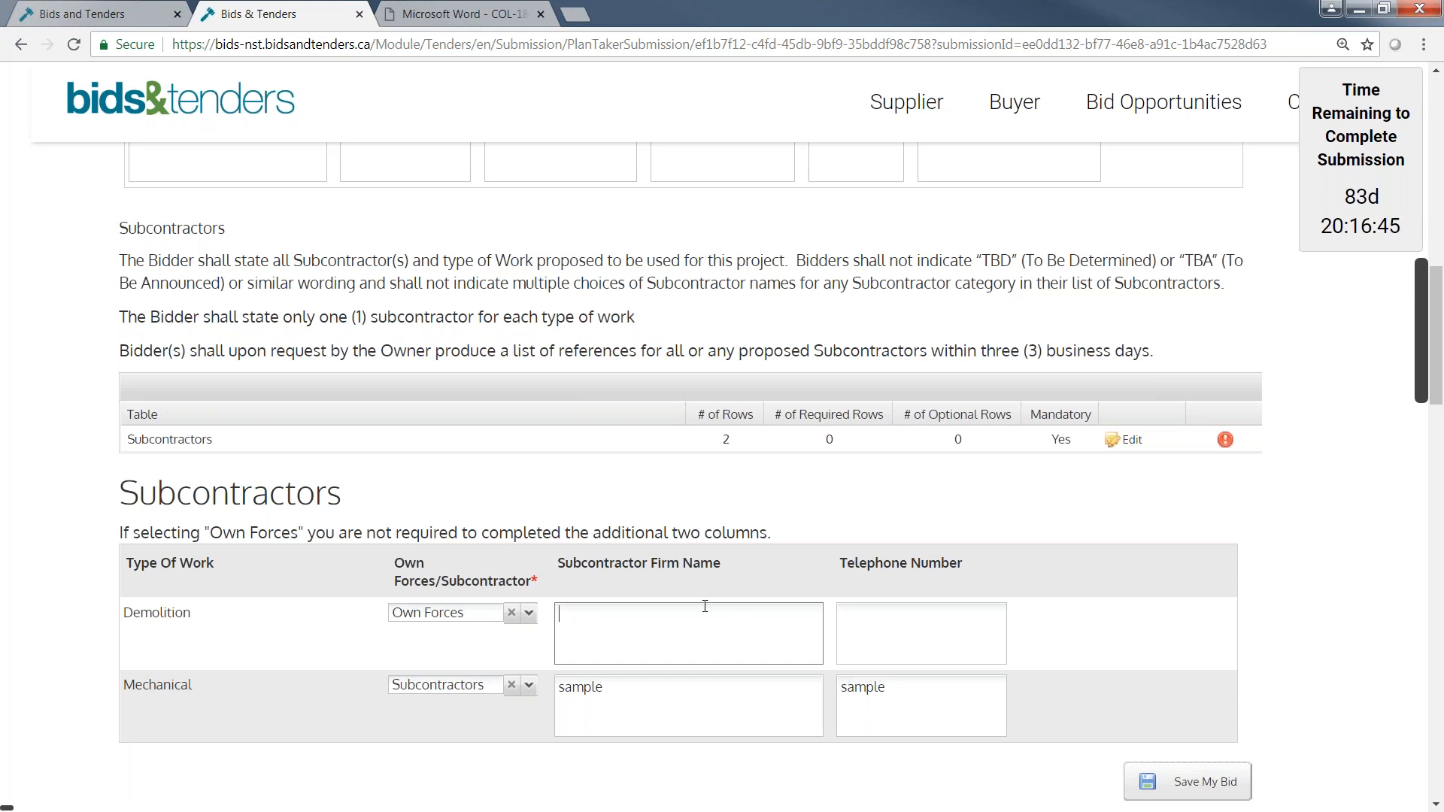
left_click(609, 688)
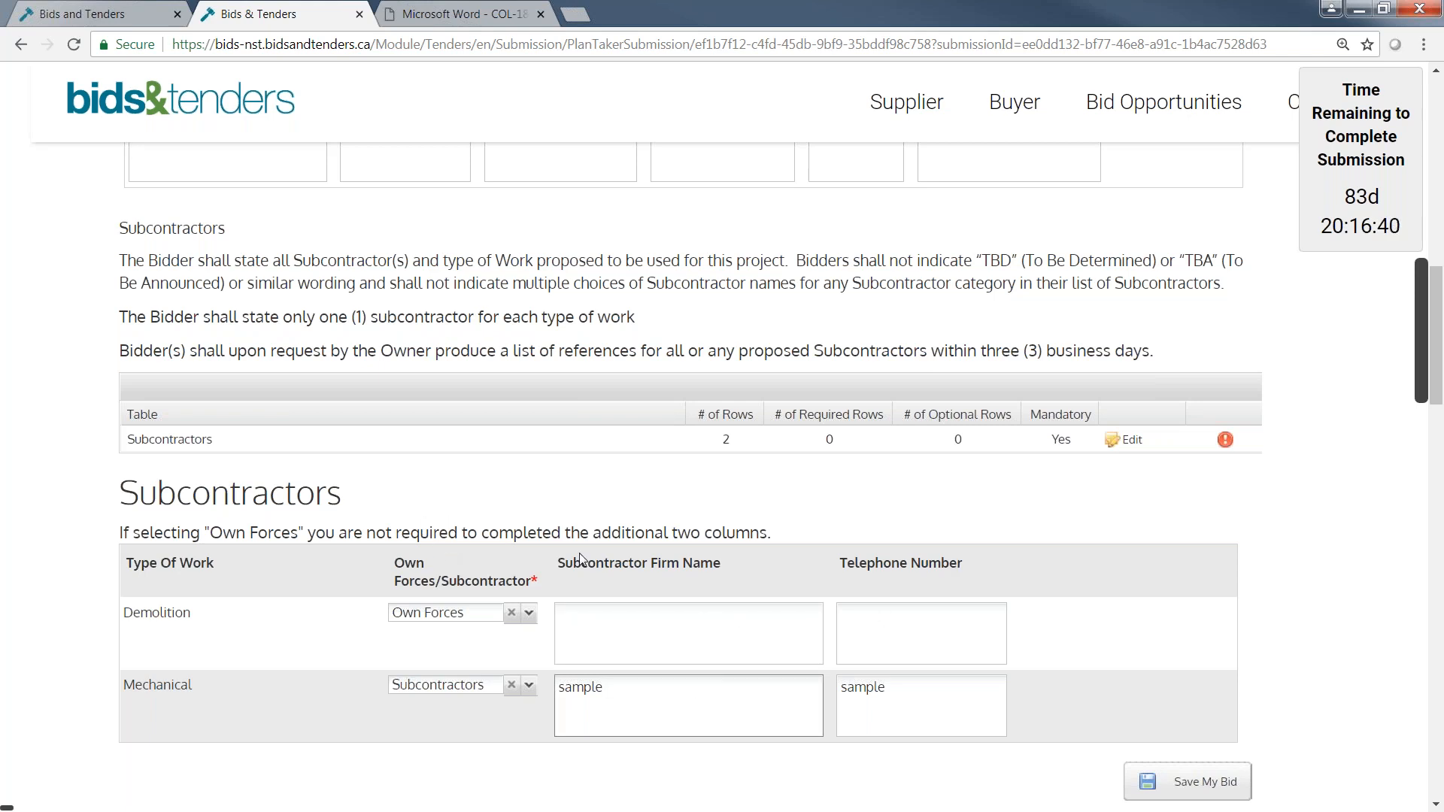
Open the Documents & Bonding step and upload Documentation Samples.pdf as the W-9 Certificate.
scroll(949, 544, "up", 15)
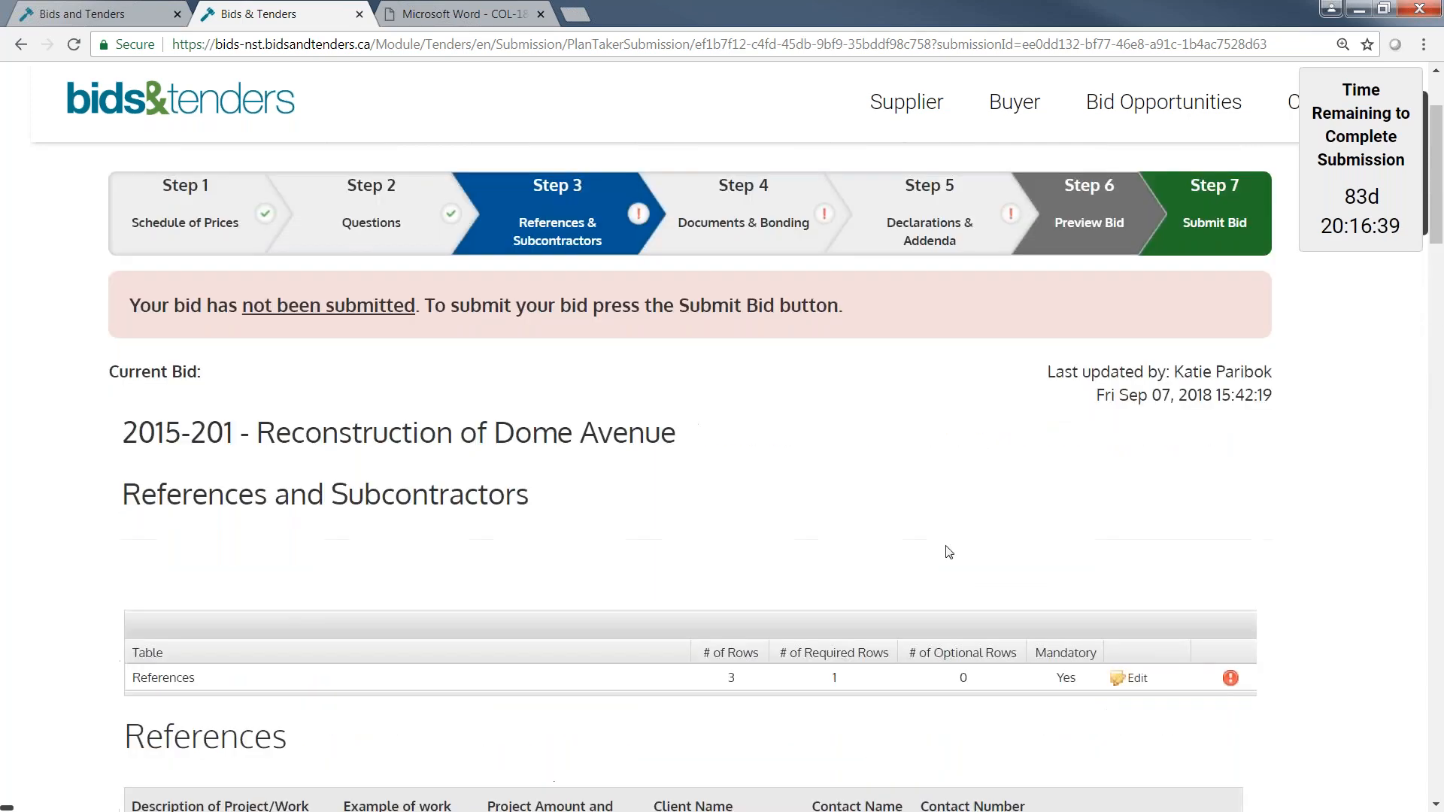
scroll(949, 553, "up", 2)
left_click(743, 374)
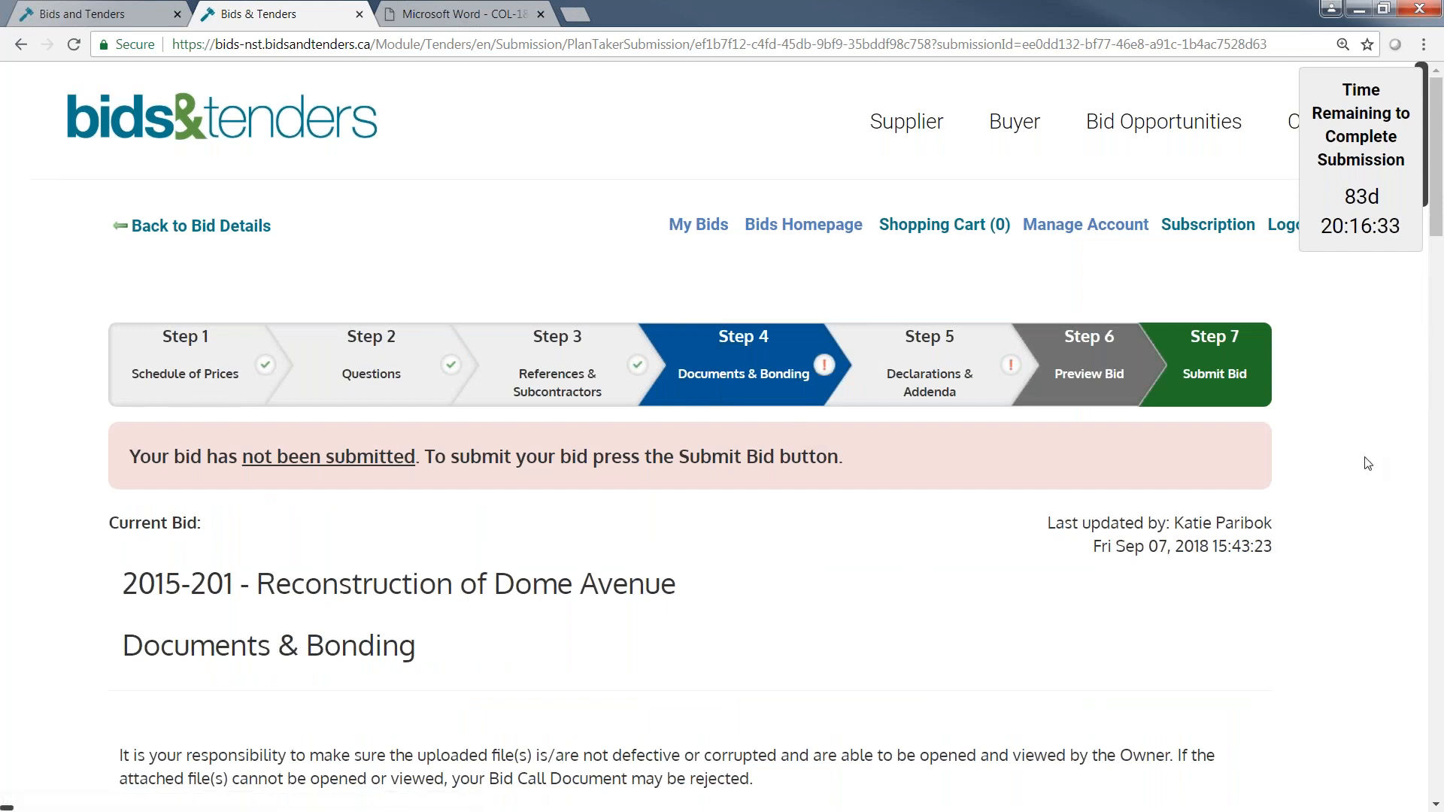
scroll(1367, 464, "down", 1)
scroll(1365, 463, "down", 5)
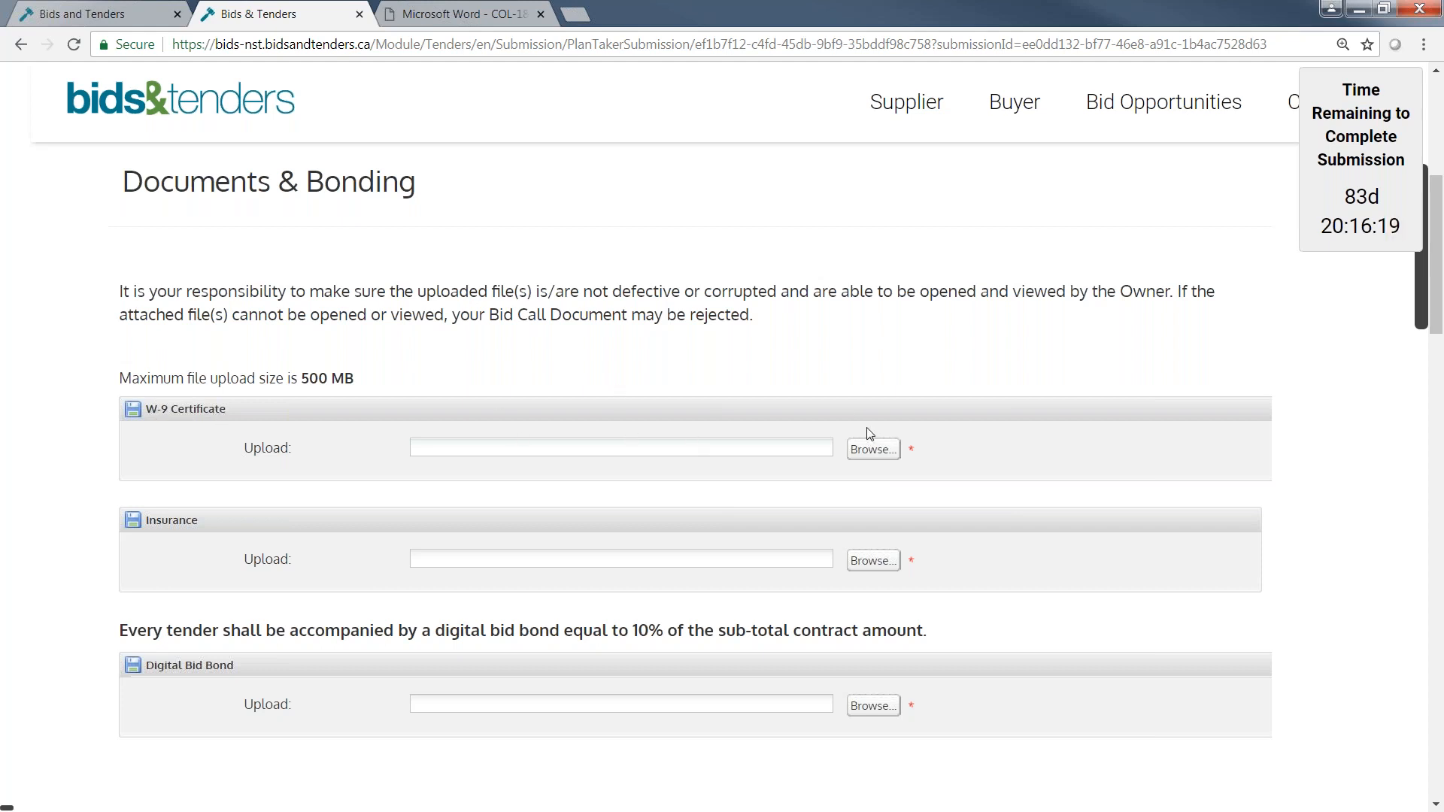
left_click(886, 452)
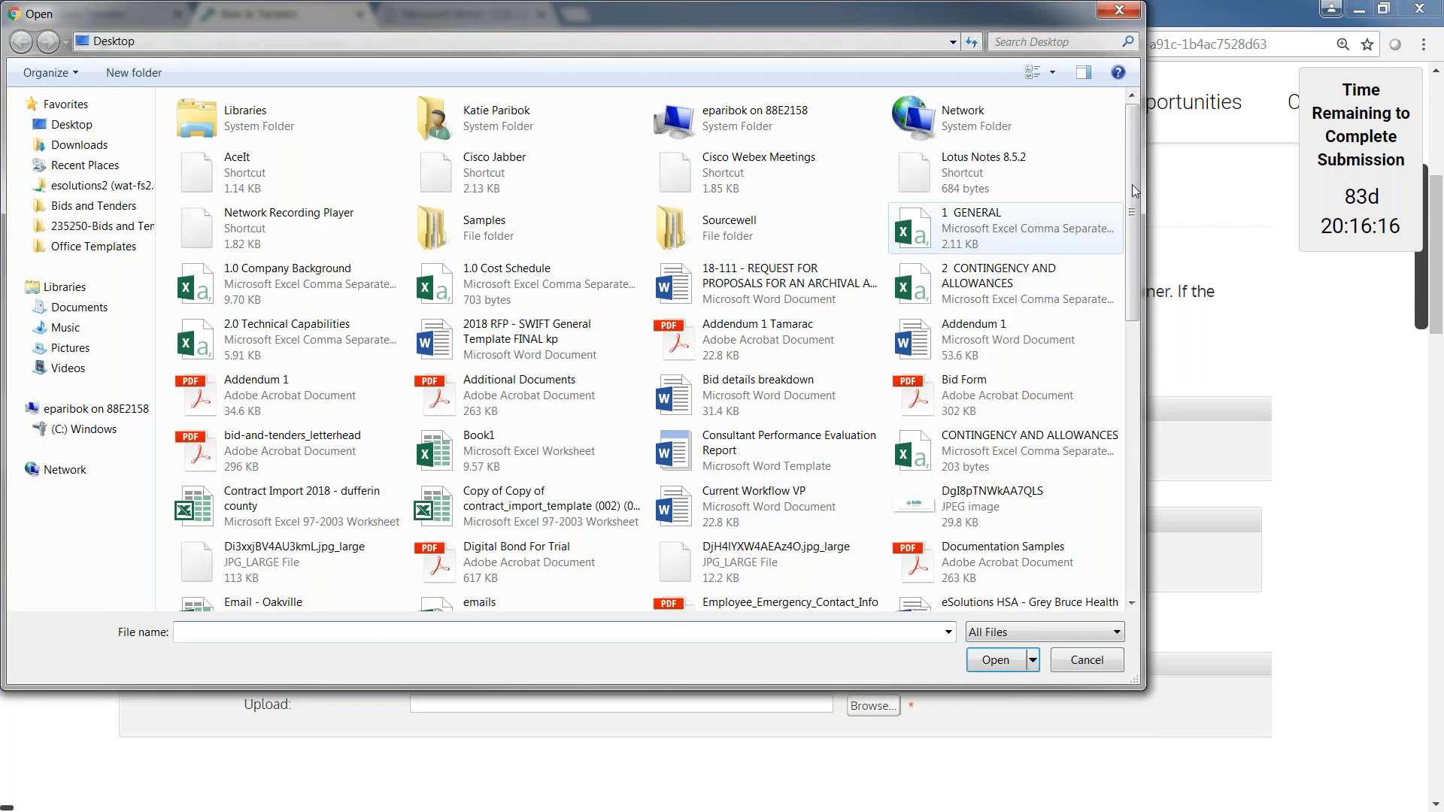
scroll(1131, 184, "down", 3)
double_click(1003, 290)
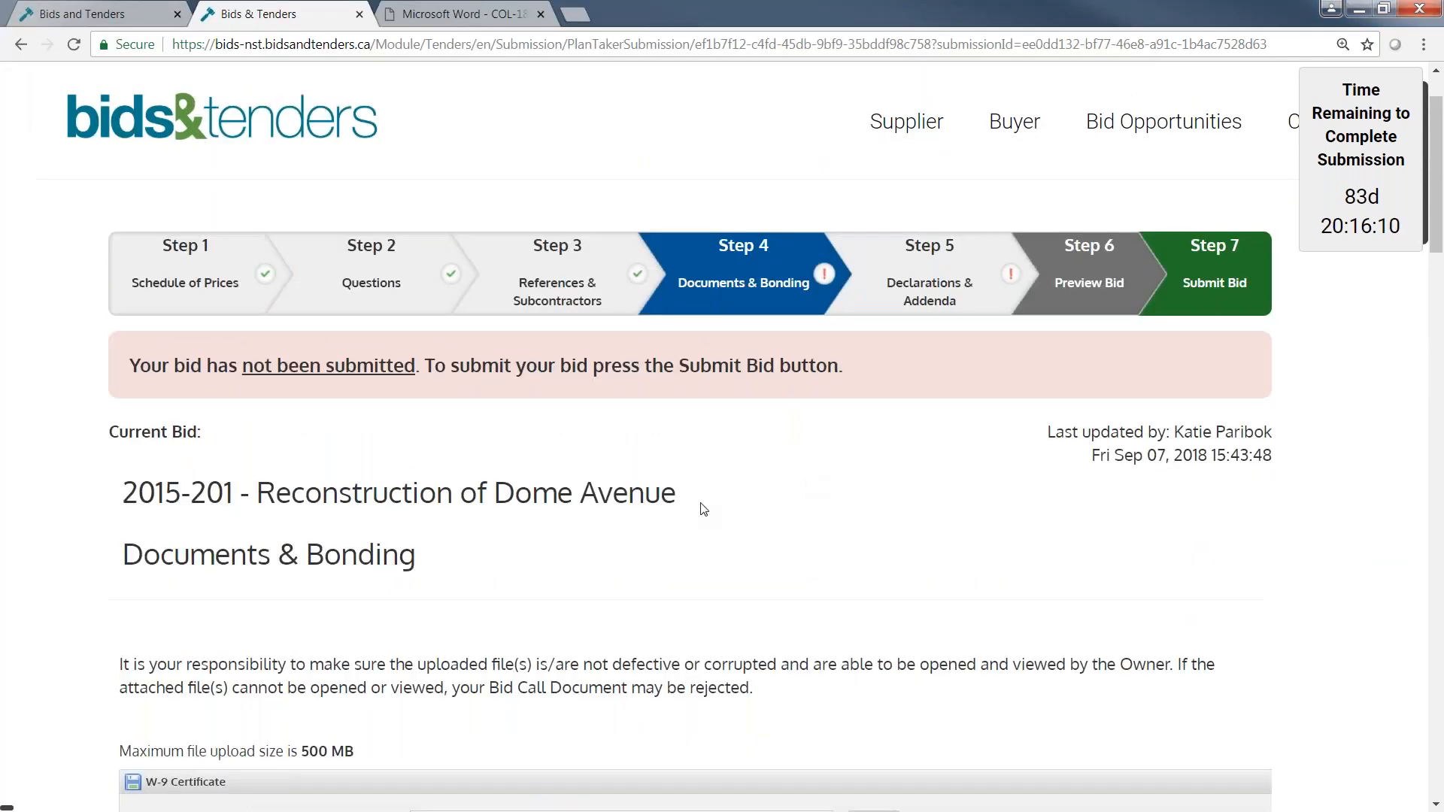
scroll(703, 506, "down", 5)
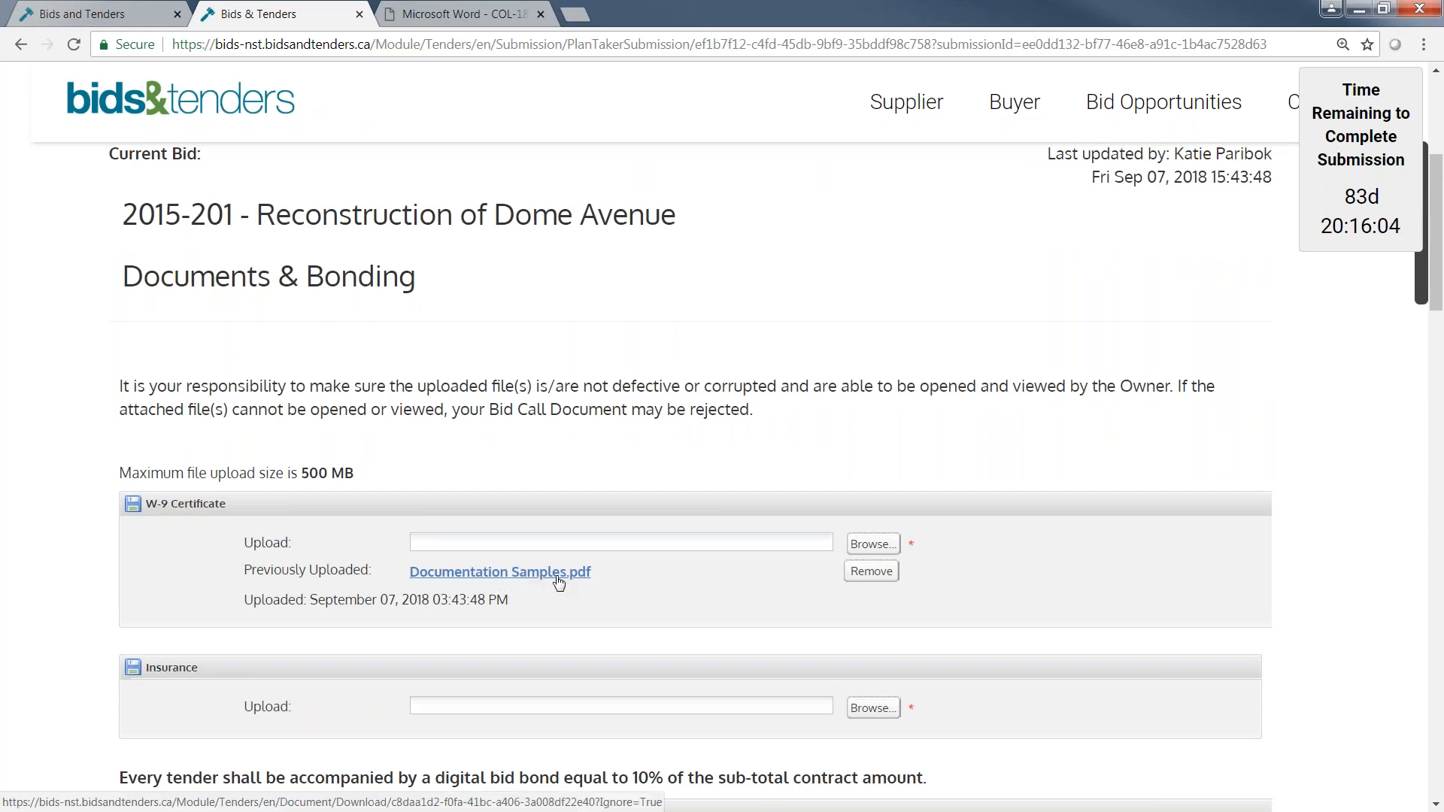
scroll(1106, 612, "down", 1)
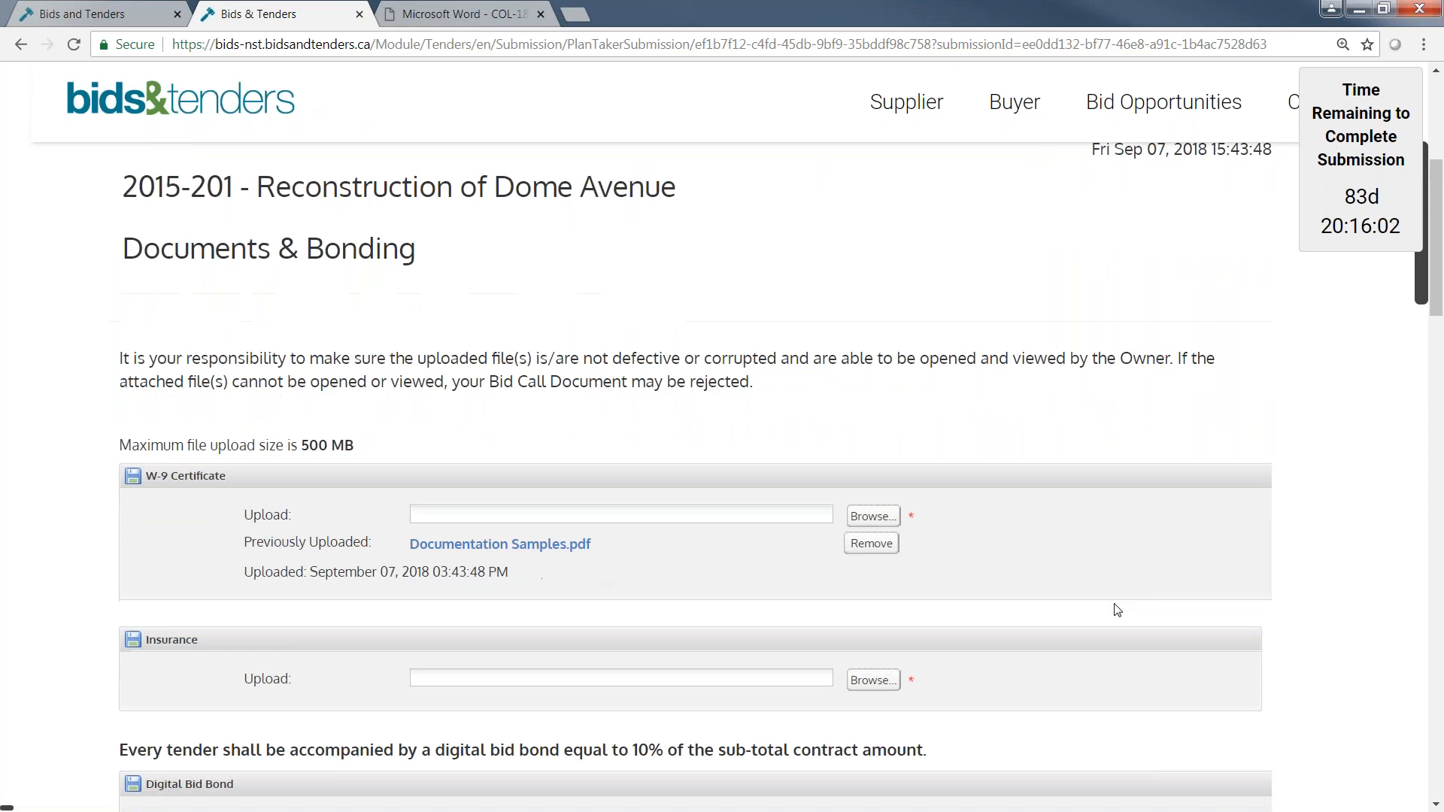
Upload Documentation Samples.pdf from the Desktop as the Insurance document.
scroll(1118, 610, "down", 1)
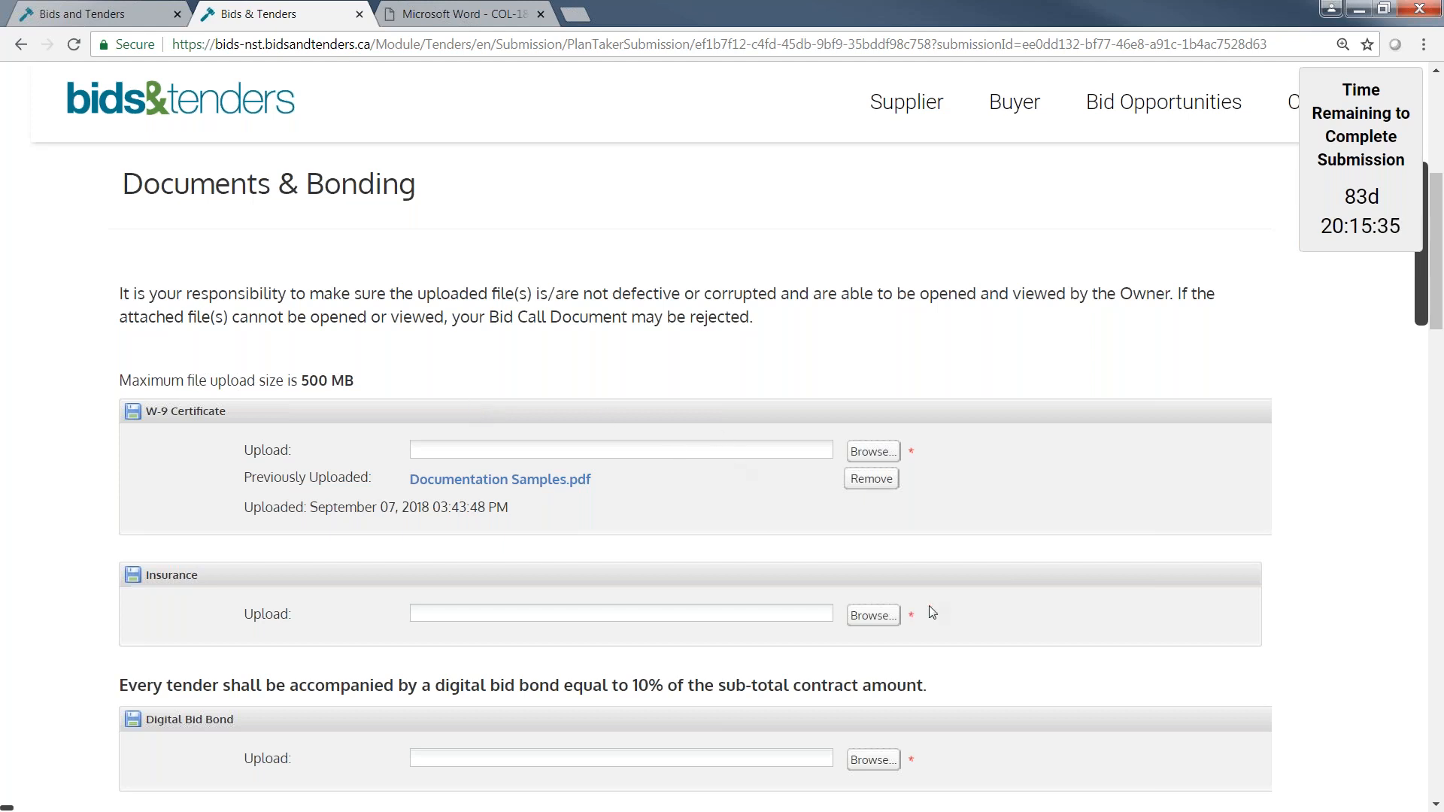
left_click(888, 617)
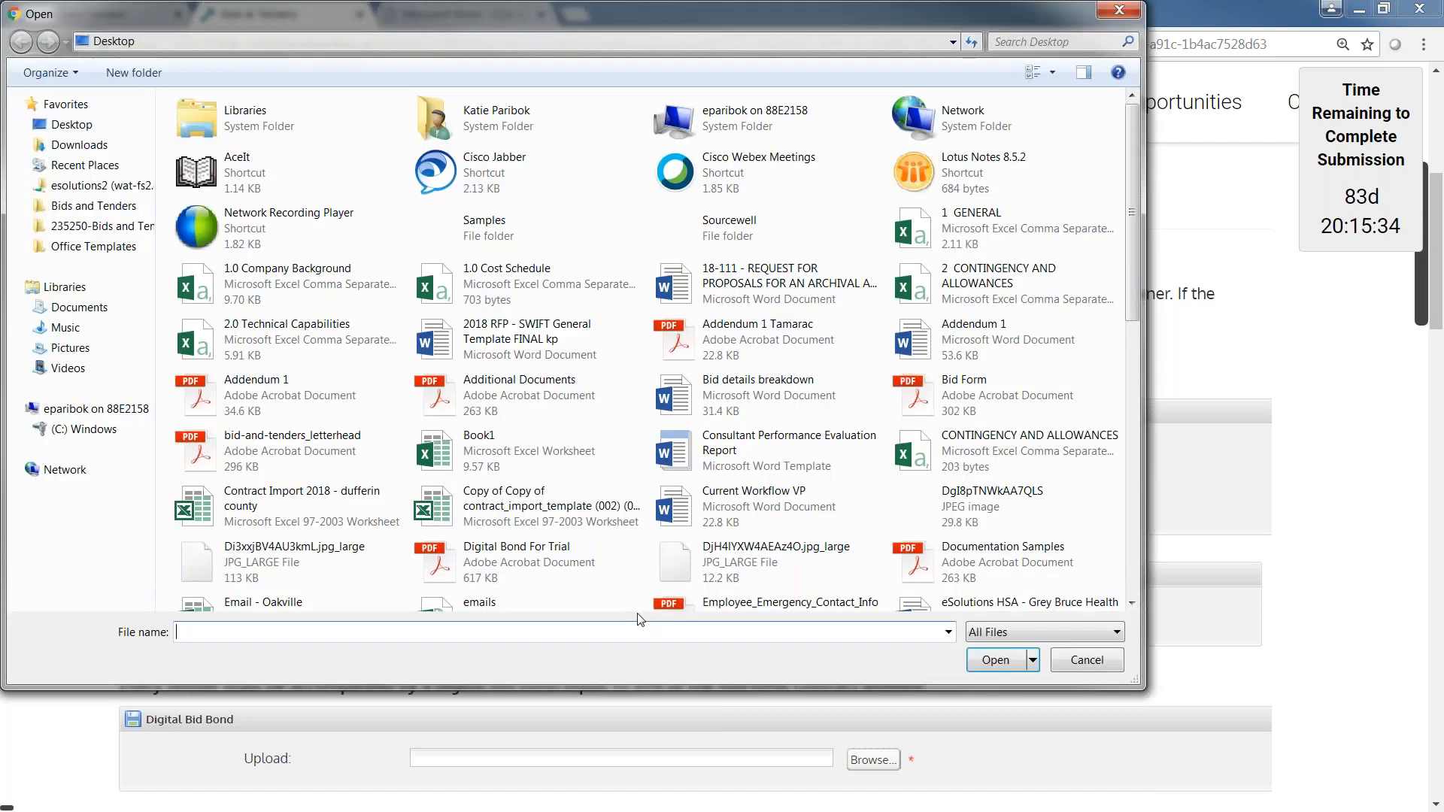
left_click_drag(1137, 196, 1149, 271)
double_click(989, 385)
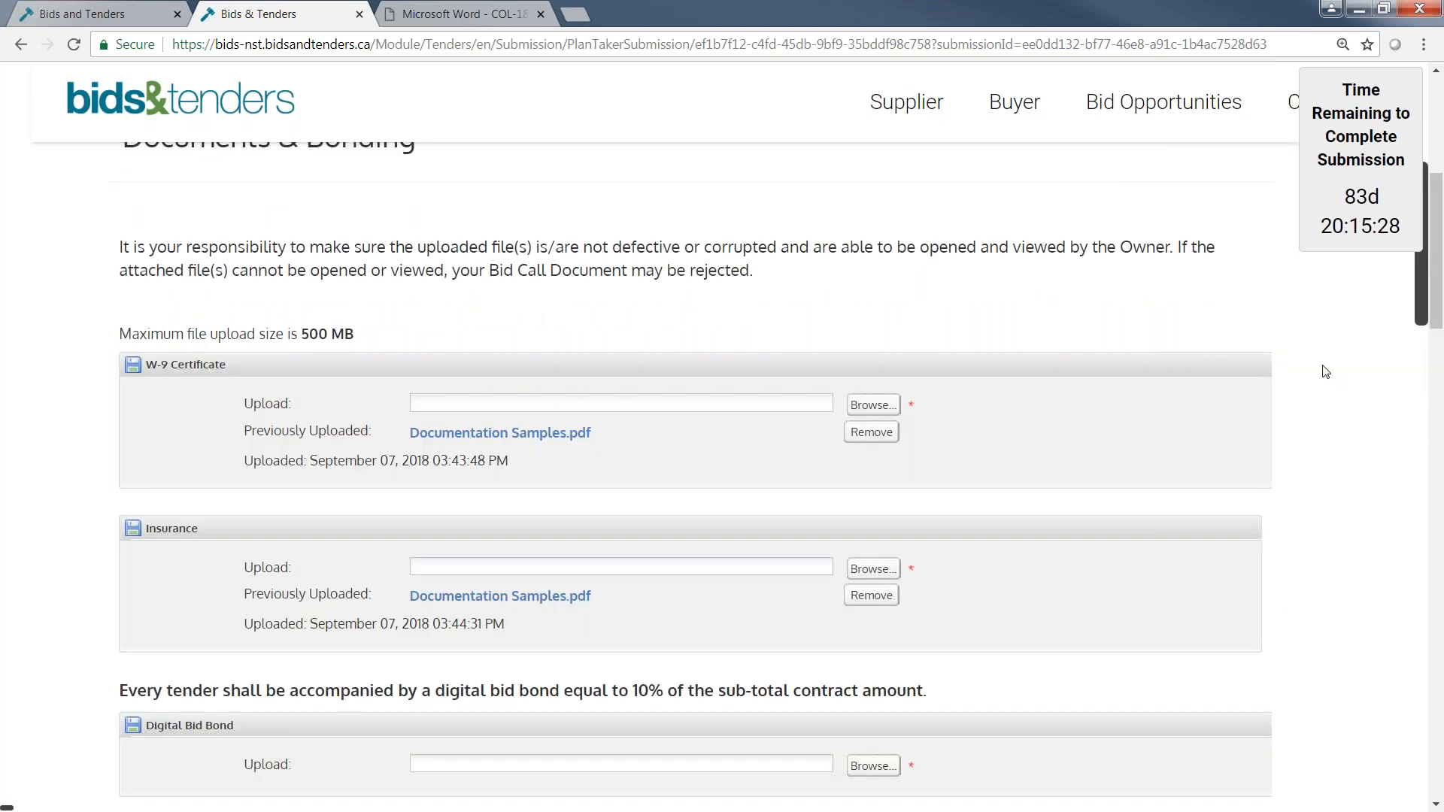
Upload Documentation Samples.pdf from the Desktop as the Digital Bid Bond.
scroll(1208, 416, "up", 1)
scroll(1207, 419, "down", 4)
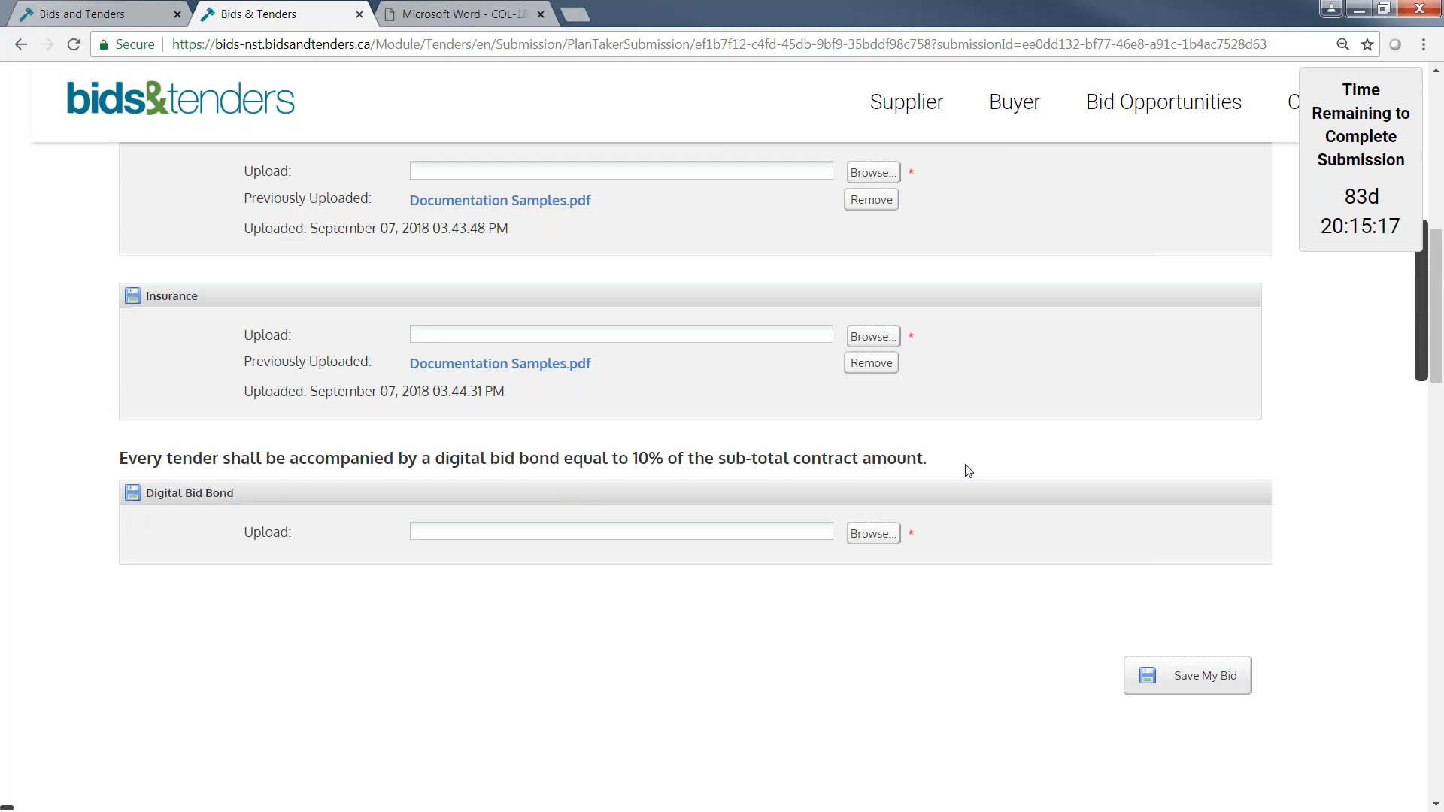
left_click(874, 533)
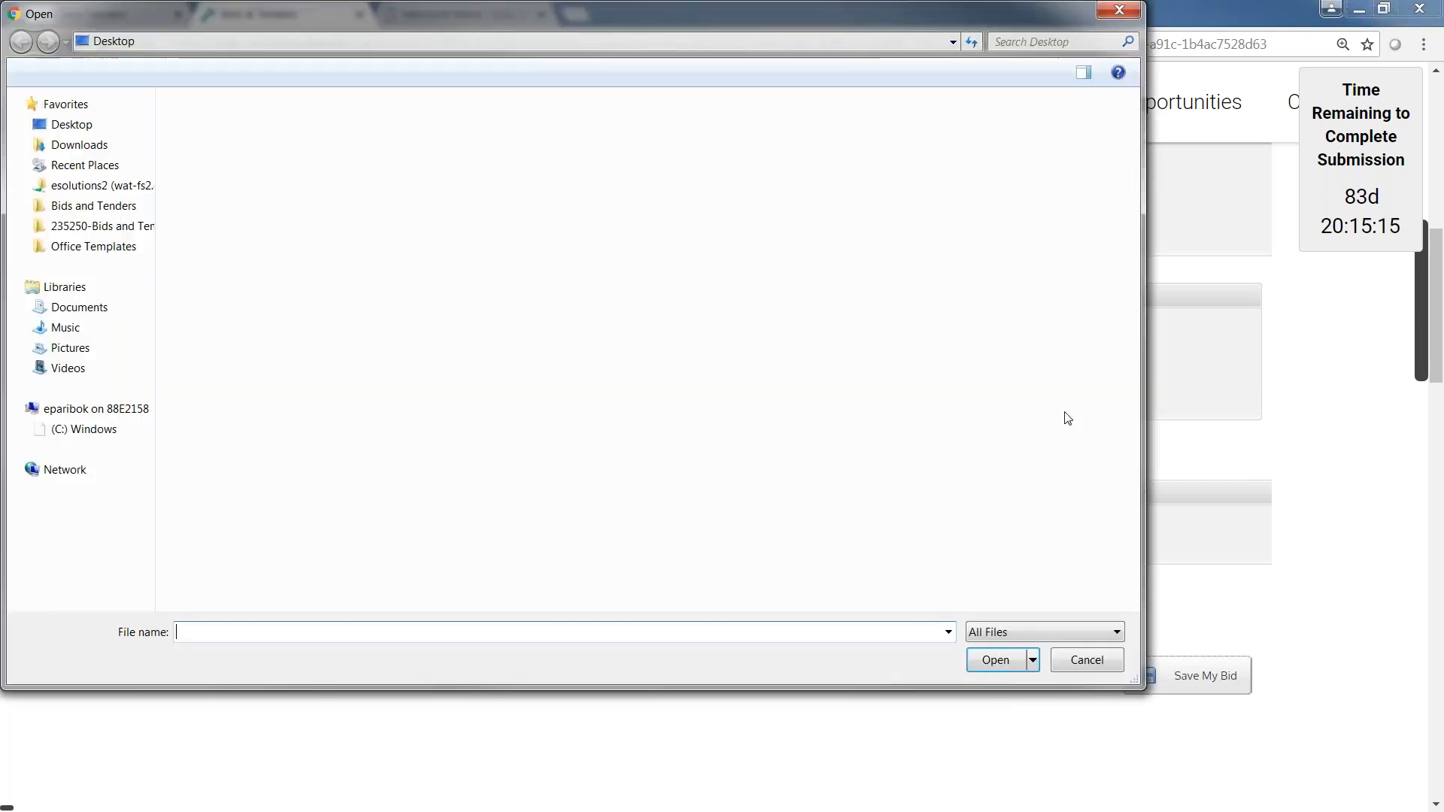
left_click_drag(1137, 298, 1137, 348)
double_click(1011, 440)
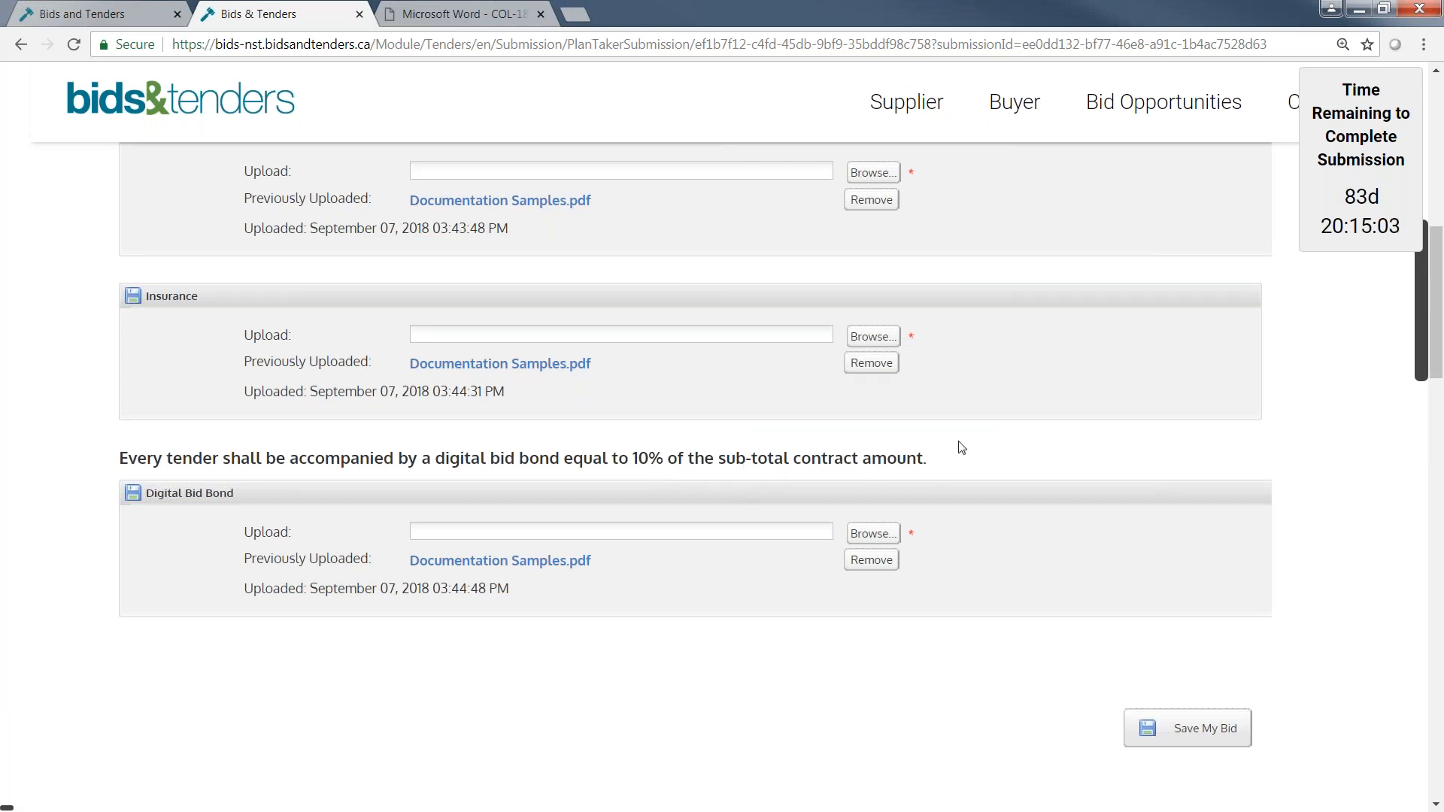
Open the Declarations & Addenda step and agree to be bound by the terms and conditions on behalf of the Bidder.
scroll(1096, 519, "up", 2)
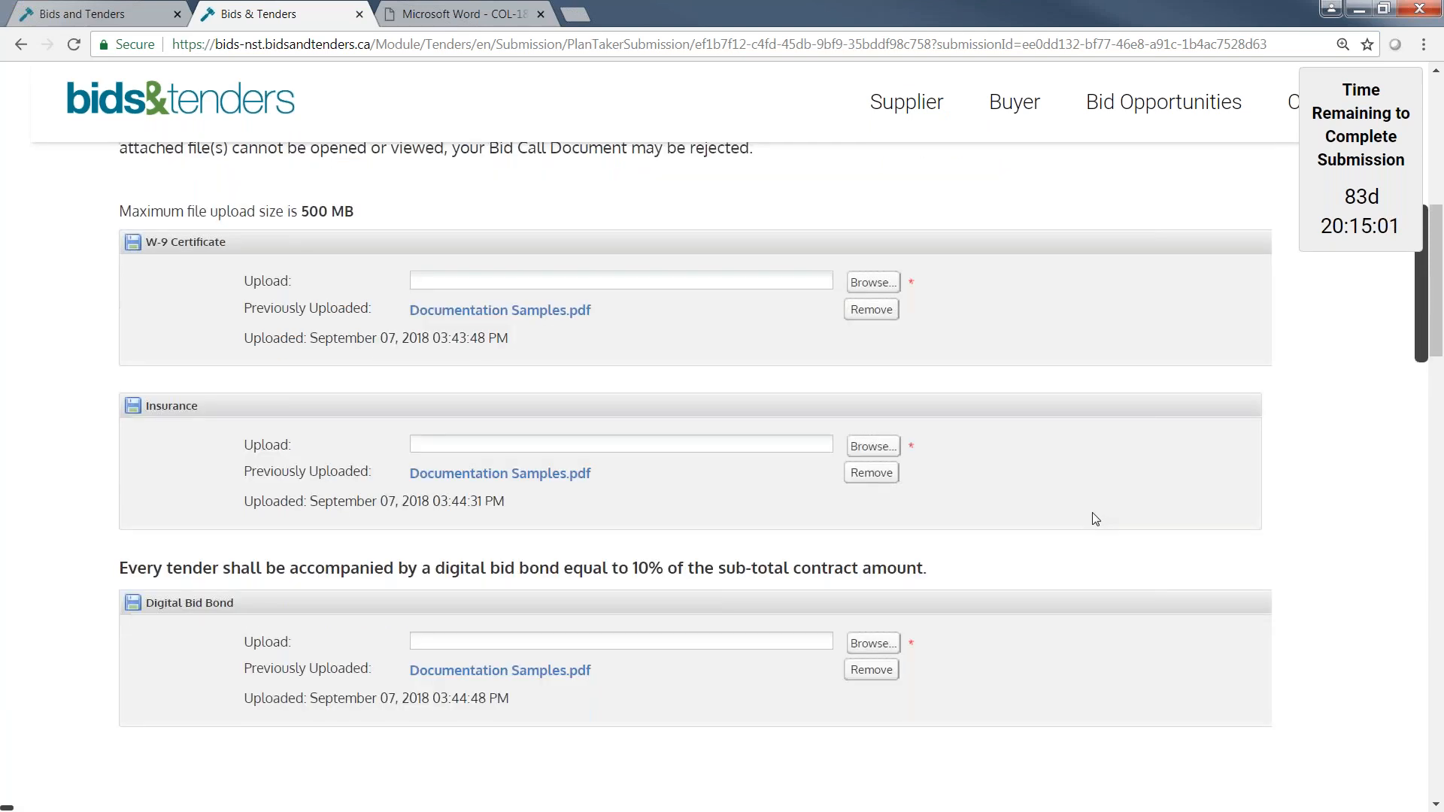
scroll(1095, 519, "up", 10)
left_click(952, 384)
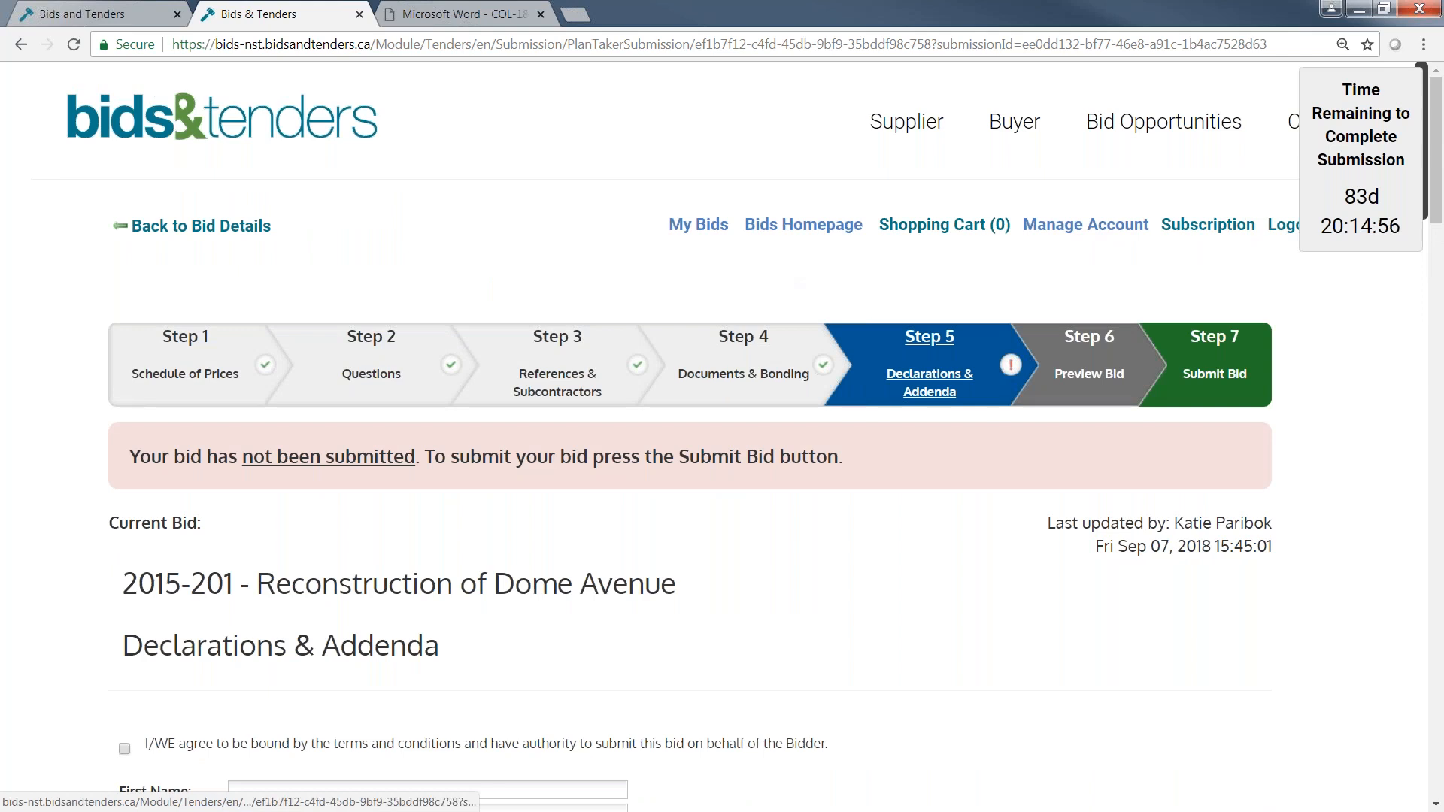
scroll(899, 342, "down", 3)
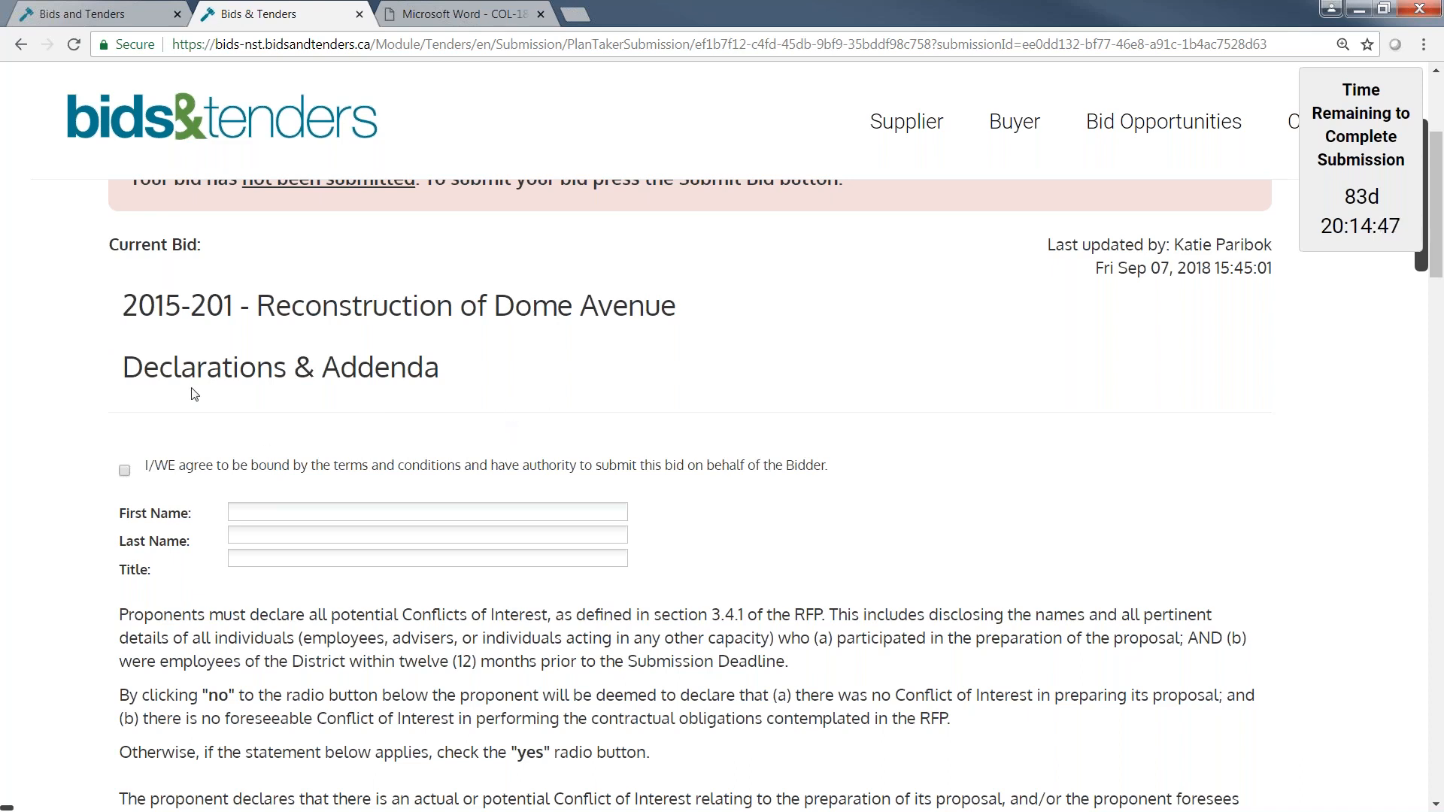
left_click(125, 471)
Enter the signatory's first name and last name, and give the title as "Project Manager".
left_click(248, 508)
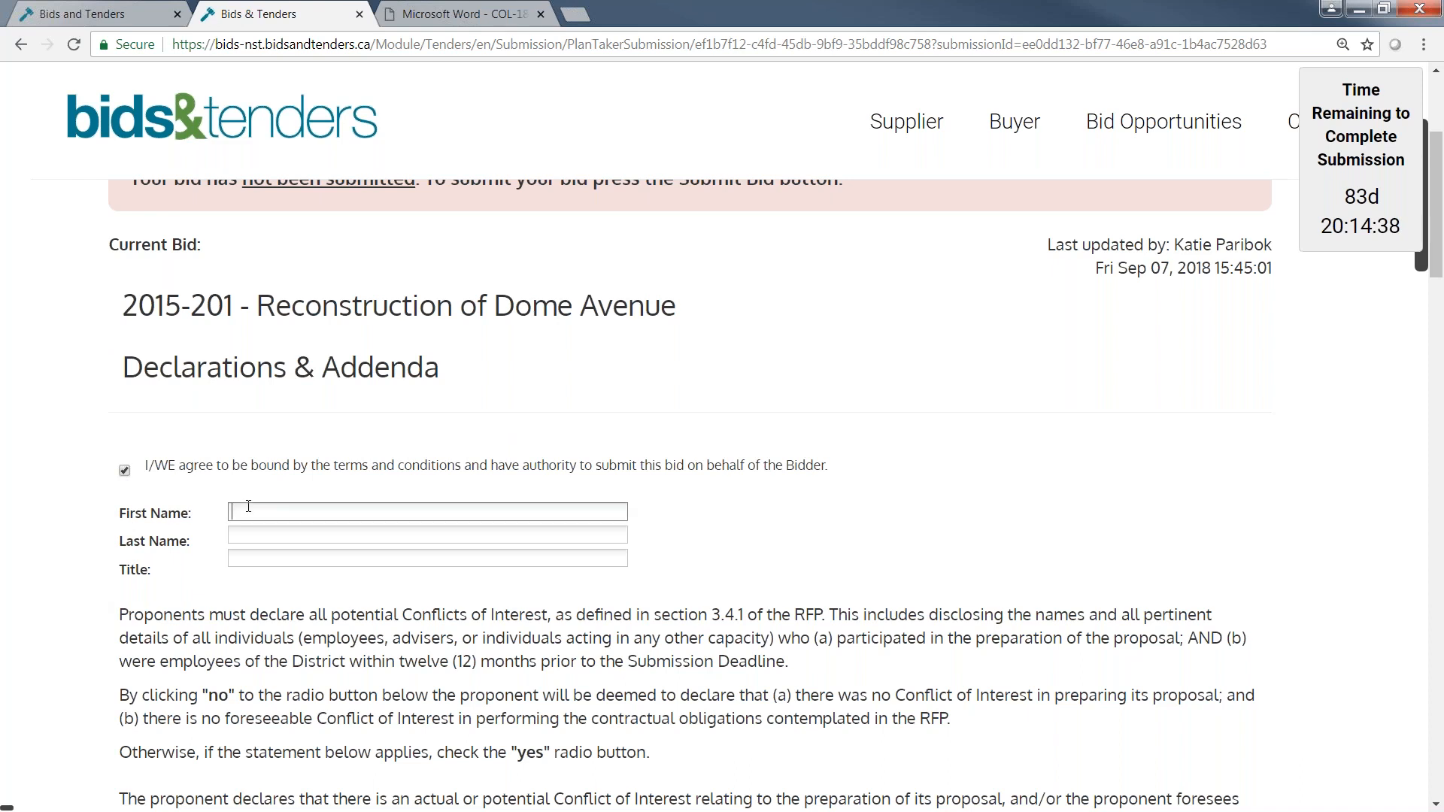
key("Tab")
key("Tab")
type("Pro")
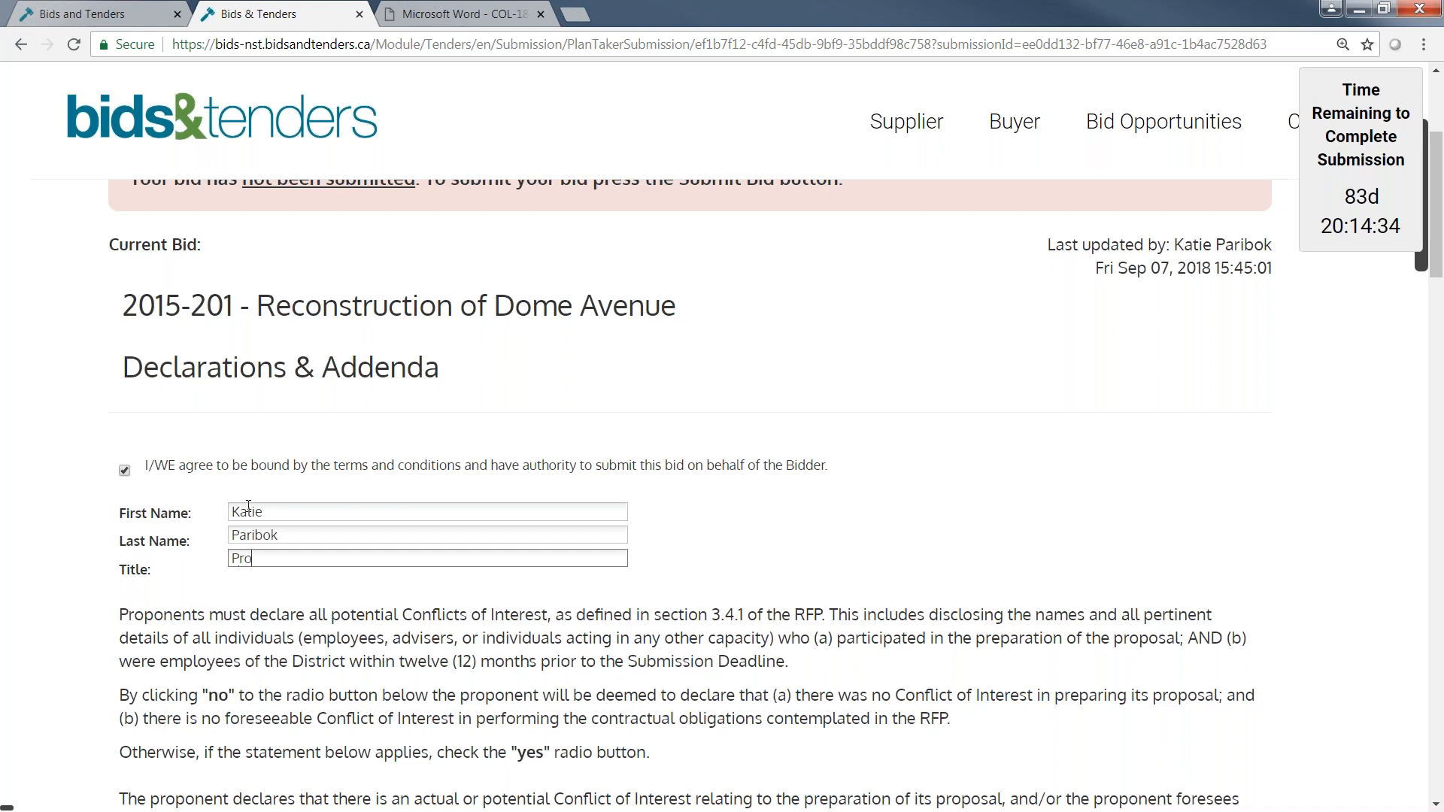
type("ject Manager")
left_click(897, 549)
View the details required when a conflict of interest is declared with Yes, and set the declaration to No.
scroll(897, 549, "down", 1)
scroll(897, 549, "down", 1)
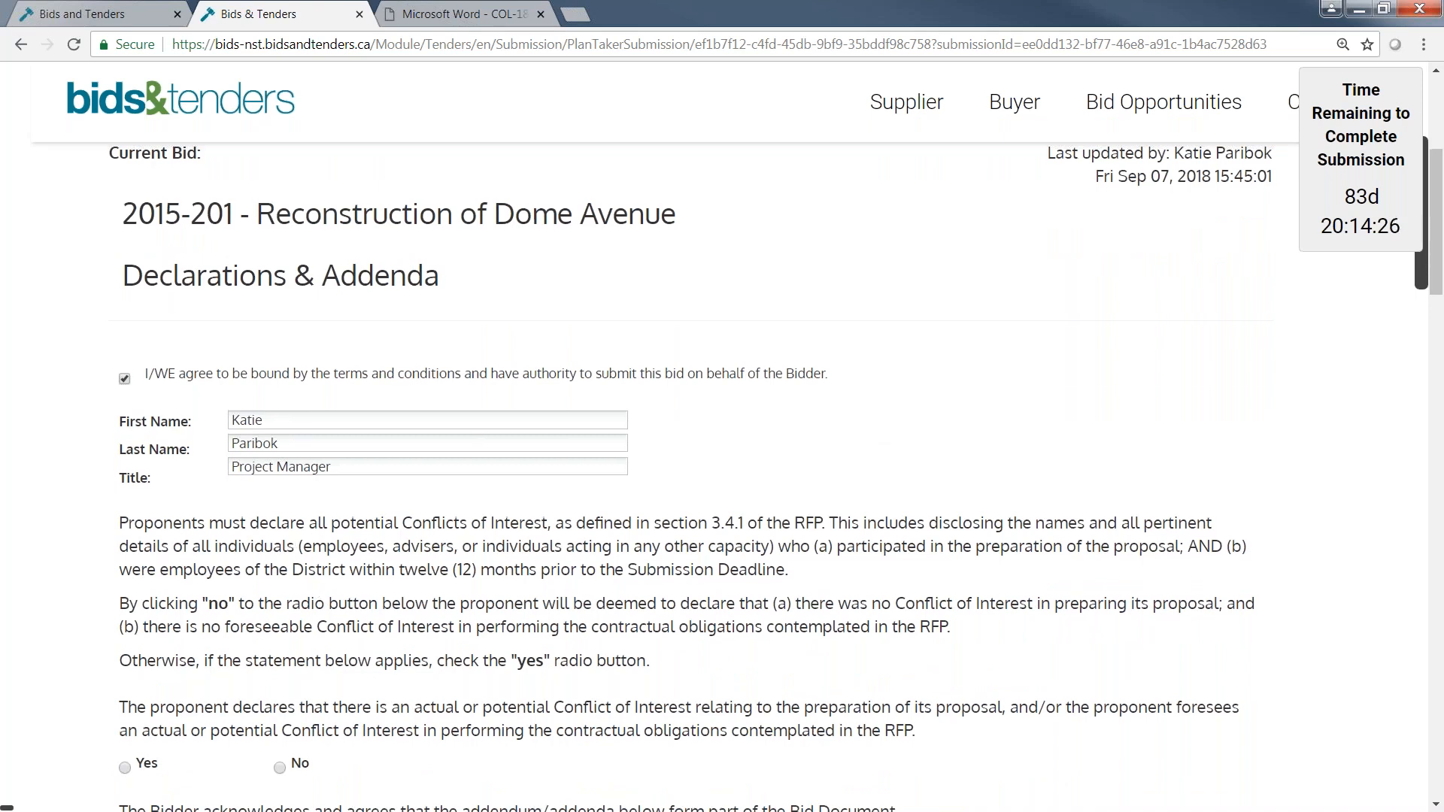
scroll(722, 452, "down", 3)
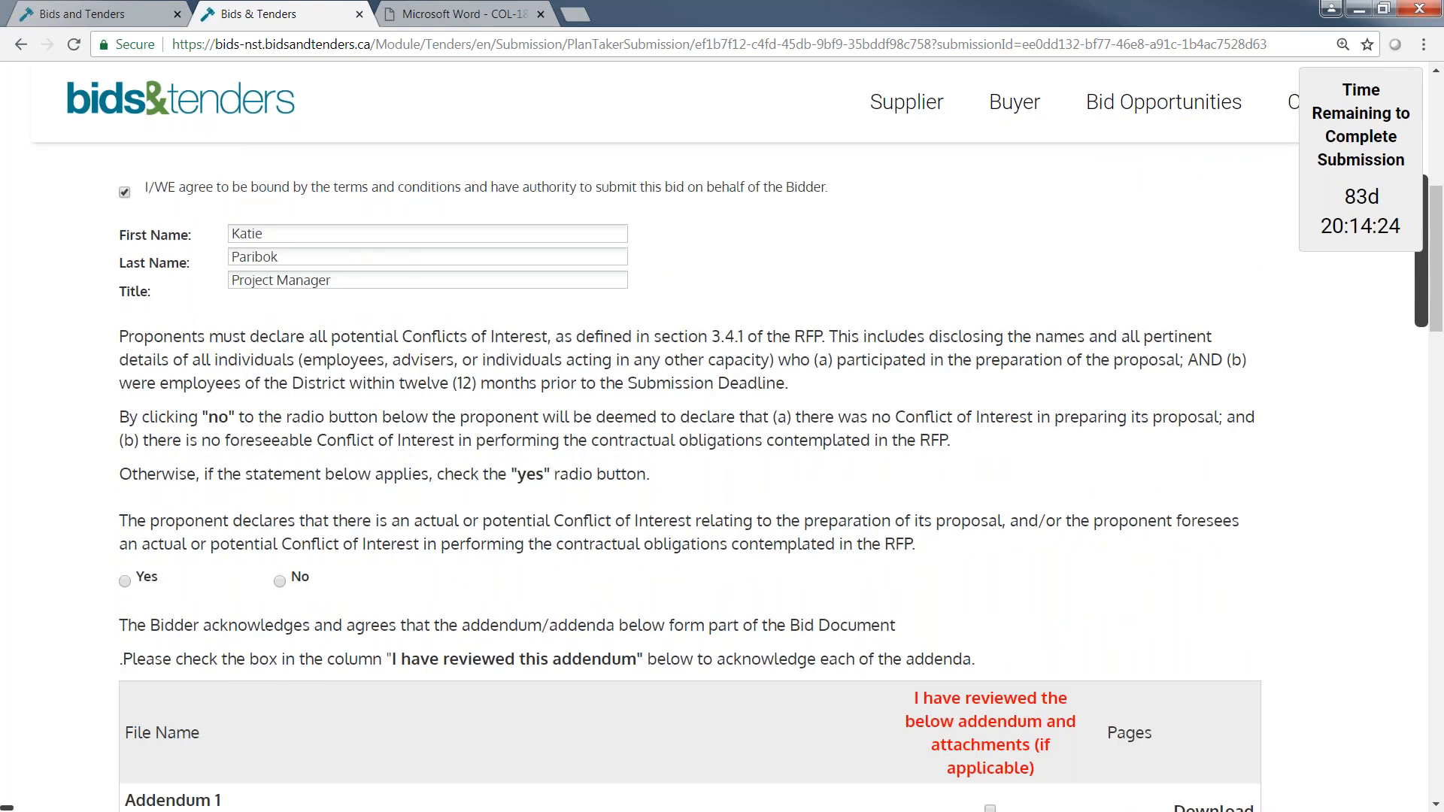
left_click(125, 580)
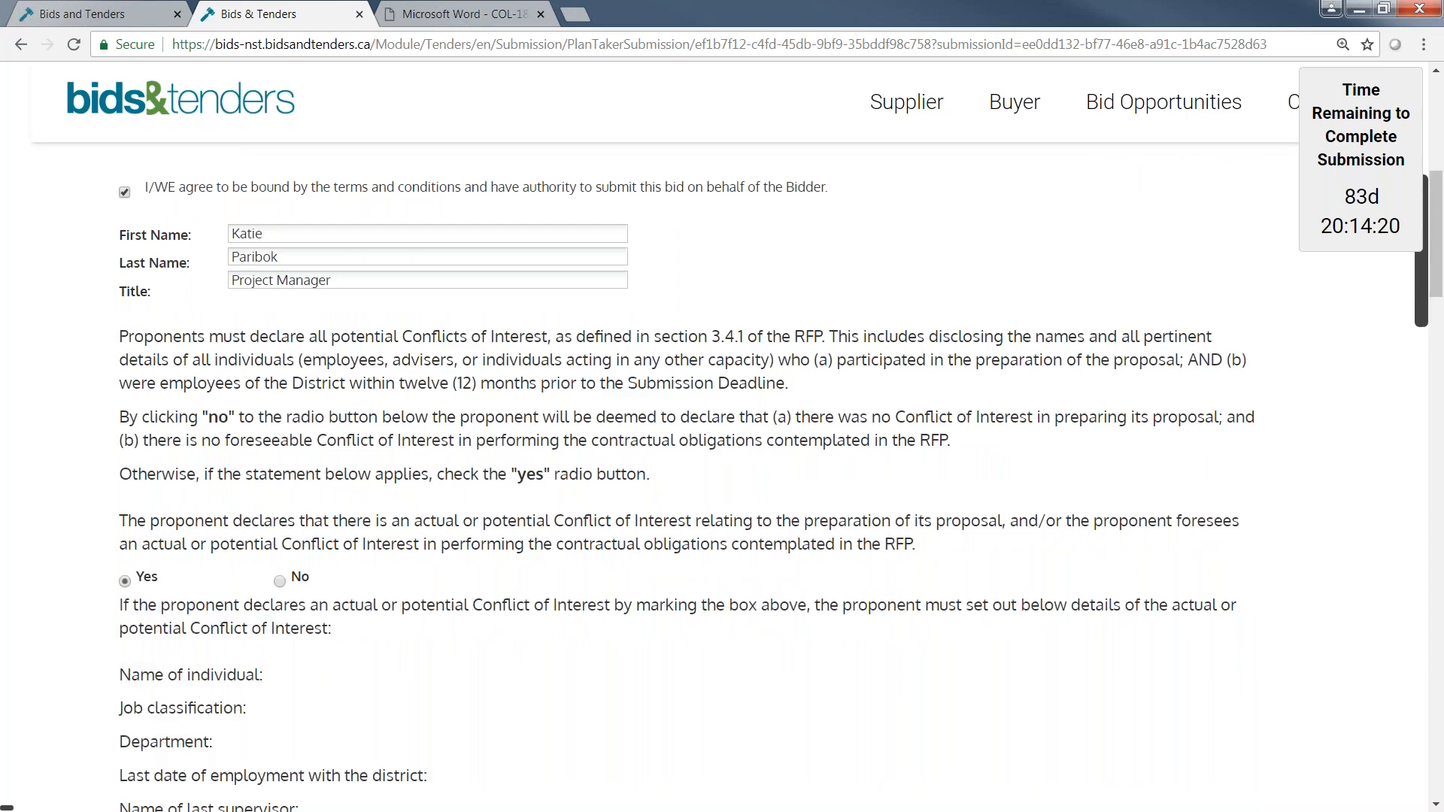
scroll(669, 451, "down", 1)
scroll(669, 451, "down", 5)
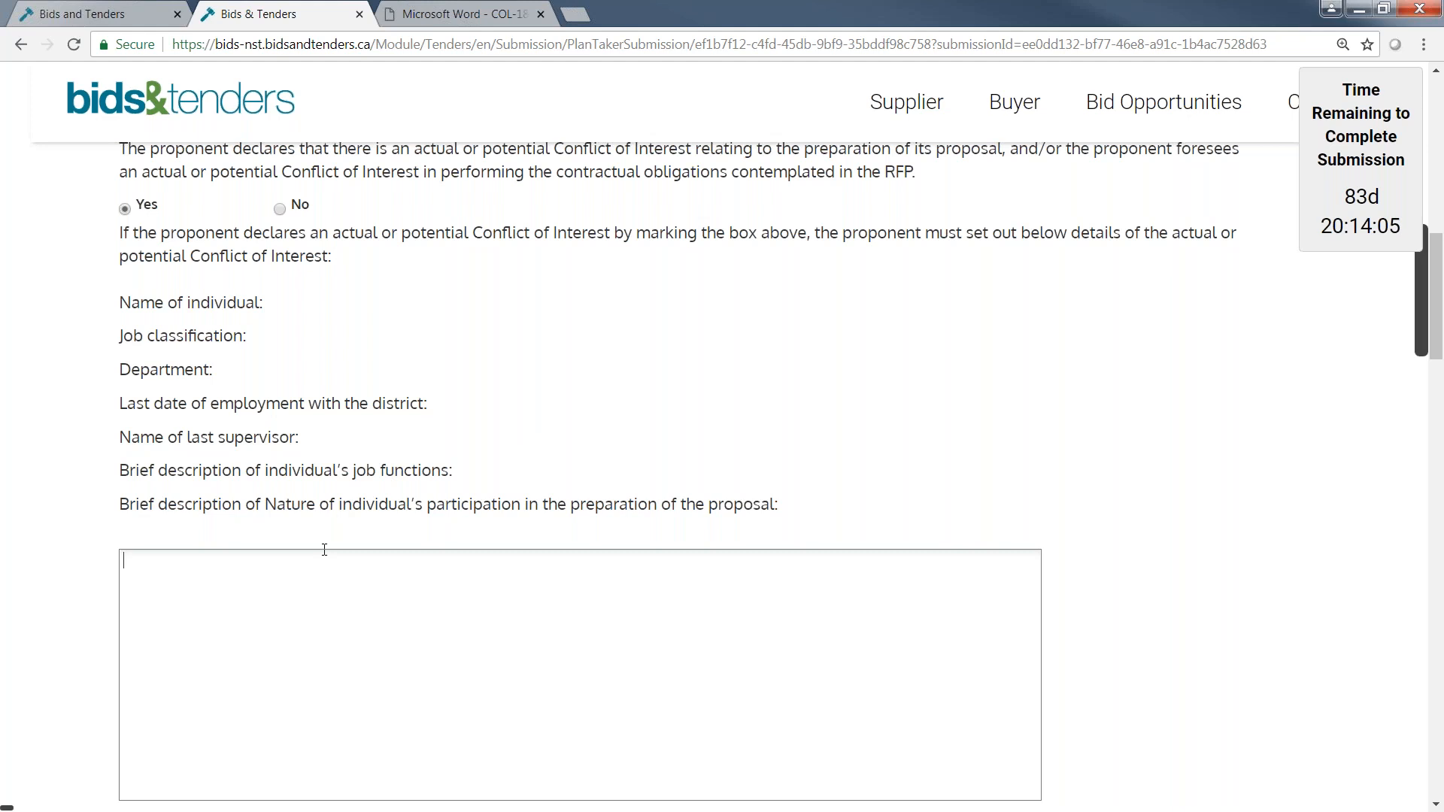
left_click(280, 208)
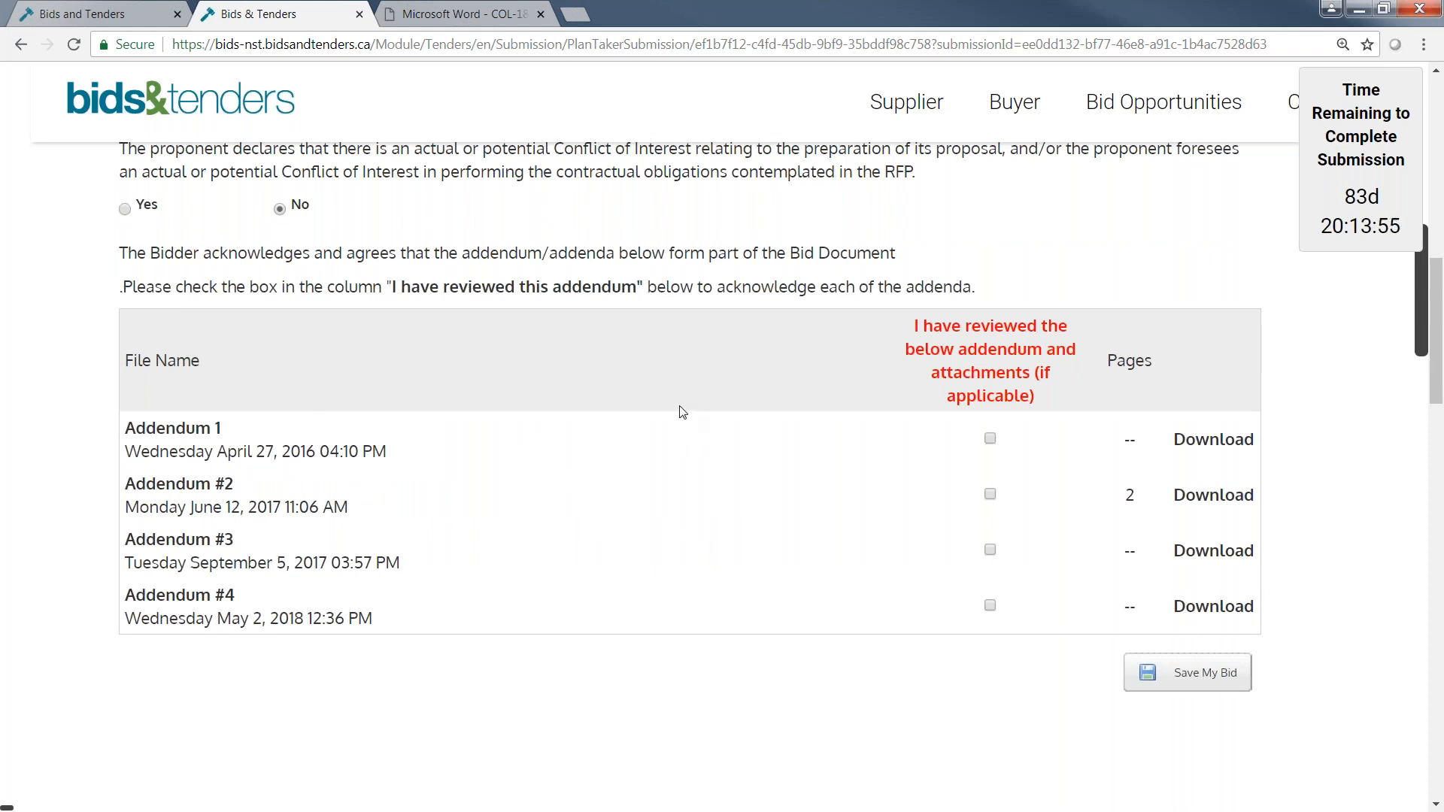
Acknowledge that Addendum 1, Addendum #2, Addendum #3 and Addendum #4 have been reviewed.
left_click(990, 439)
left_click(991, 494)
left_click(991, 551)
left_click(990, 606)
Open the Preview Bid step and review the entered subcontractors, uploaded documents, declarations and vendor details.
scroll(1367, 478, "up", 1)
scroll(1367, 479, "up", 10)
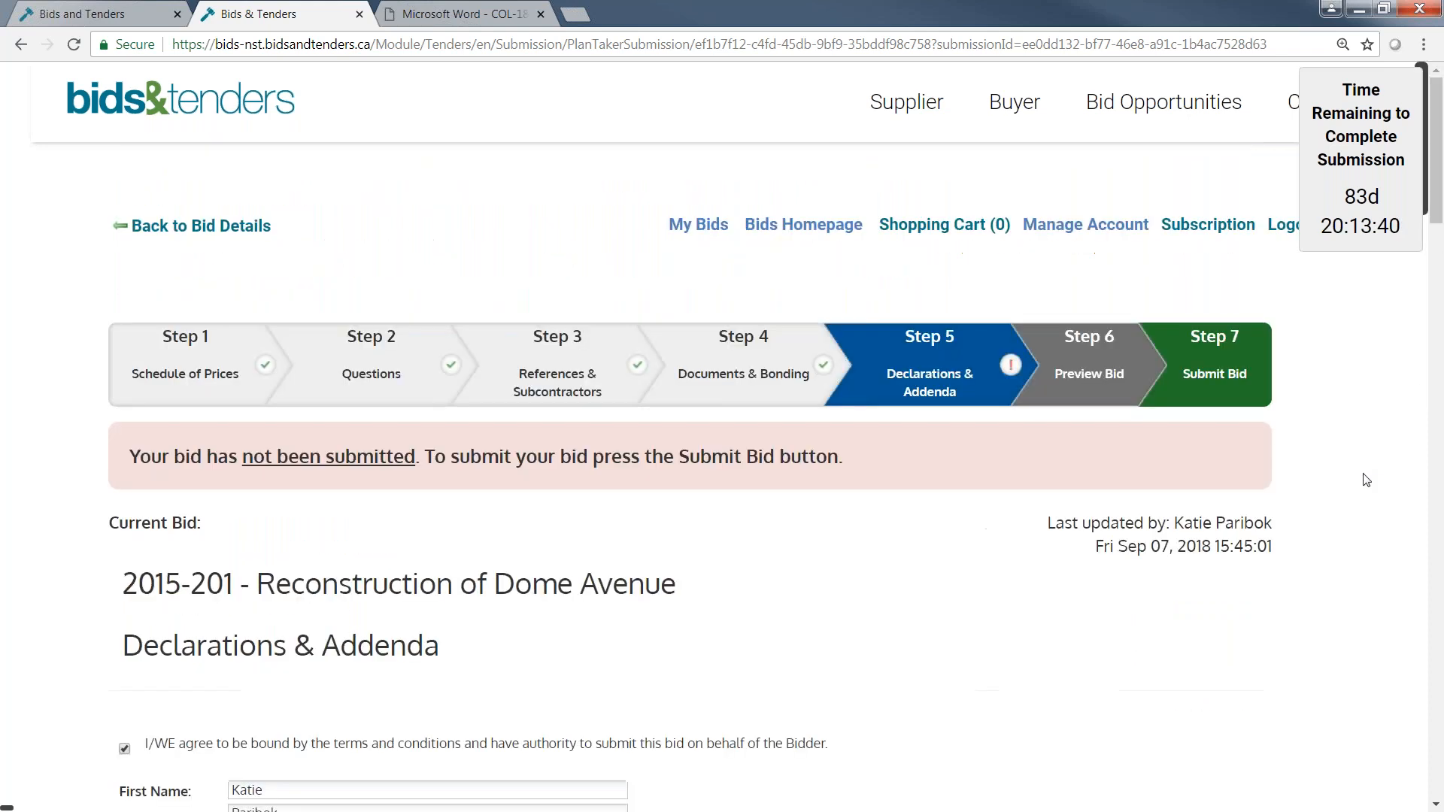
left_click(1090, 361)
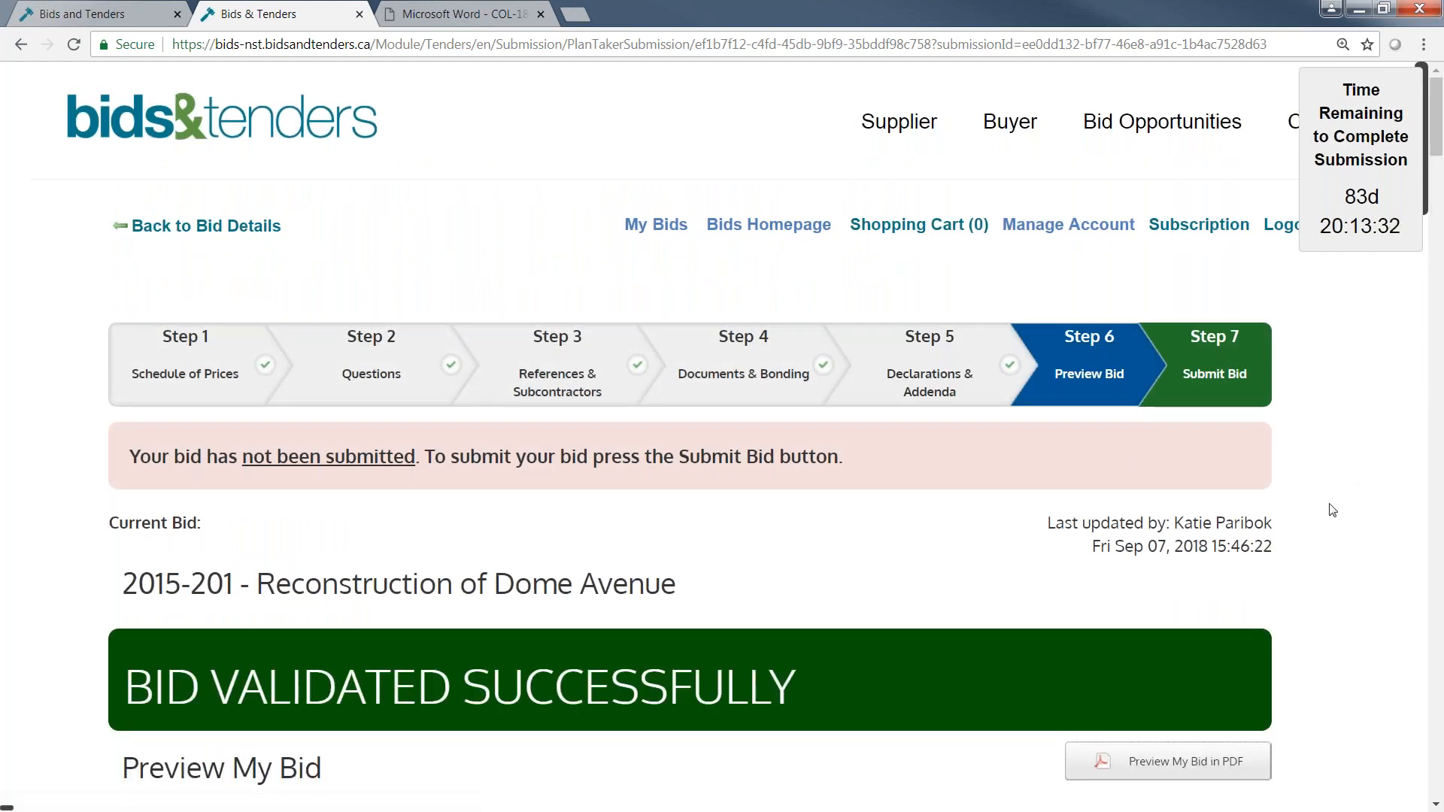
scroll(1331, 508, "down", 3)
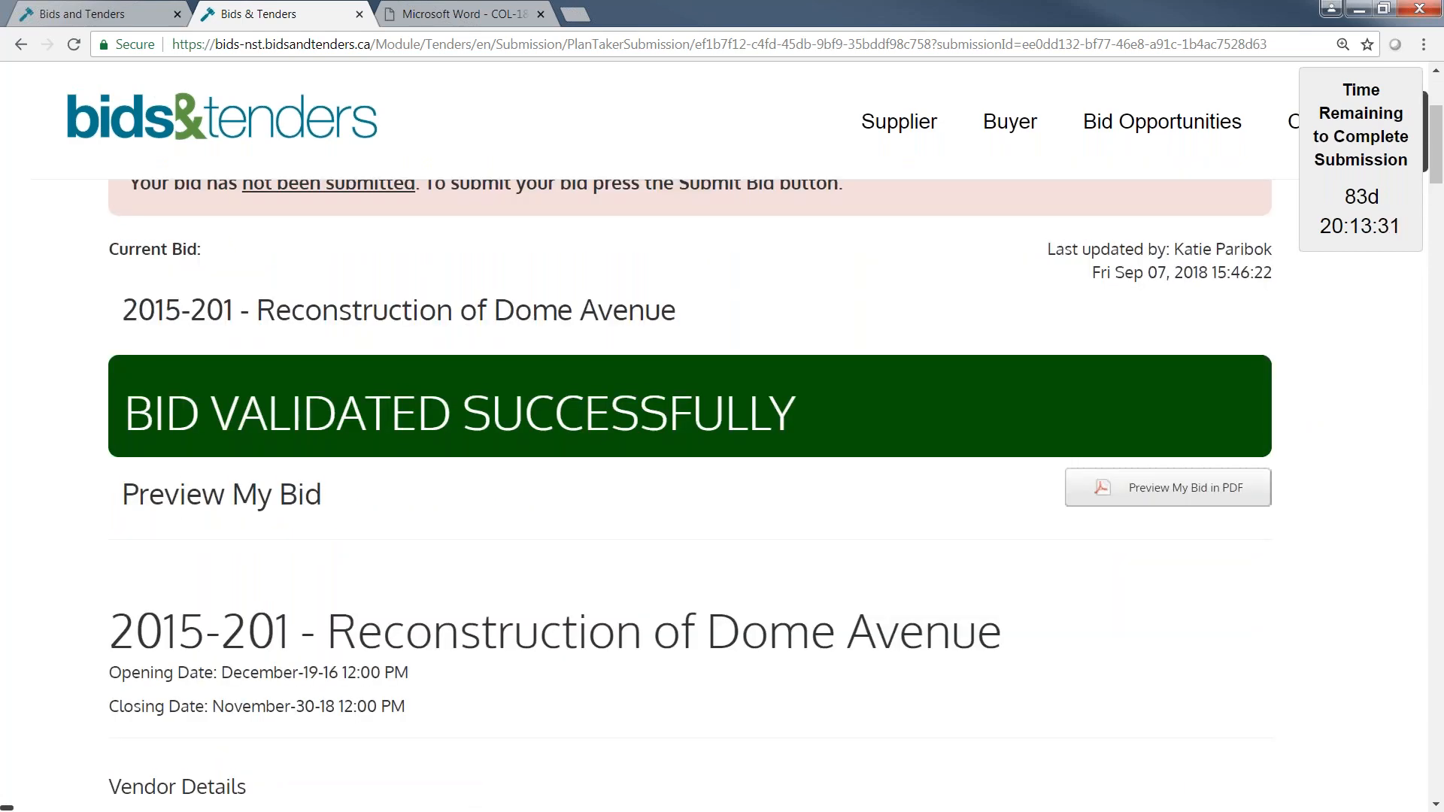
left_click_drag(1437, 151, 1441, 496)
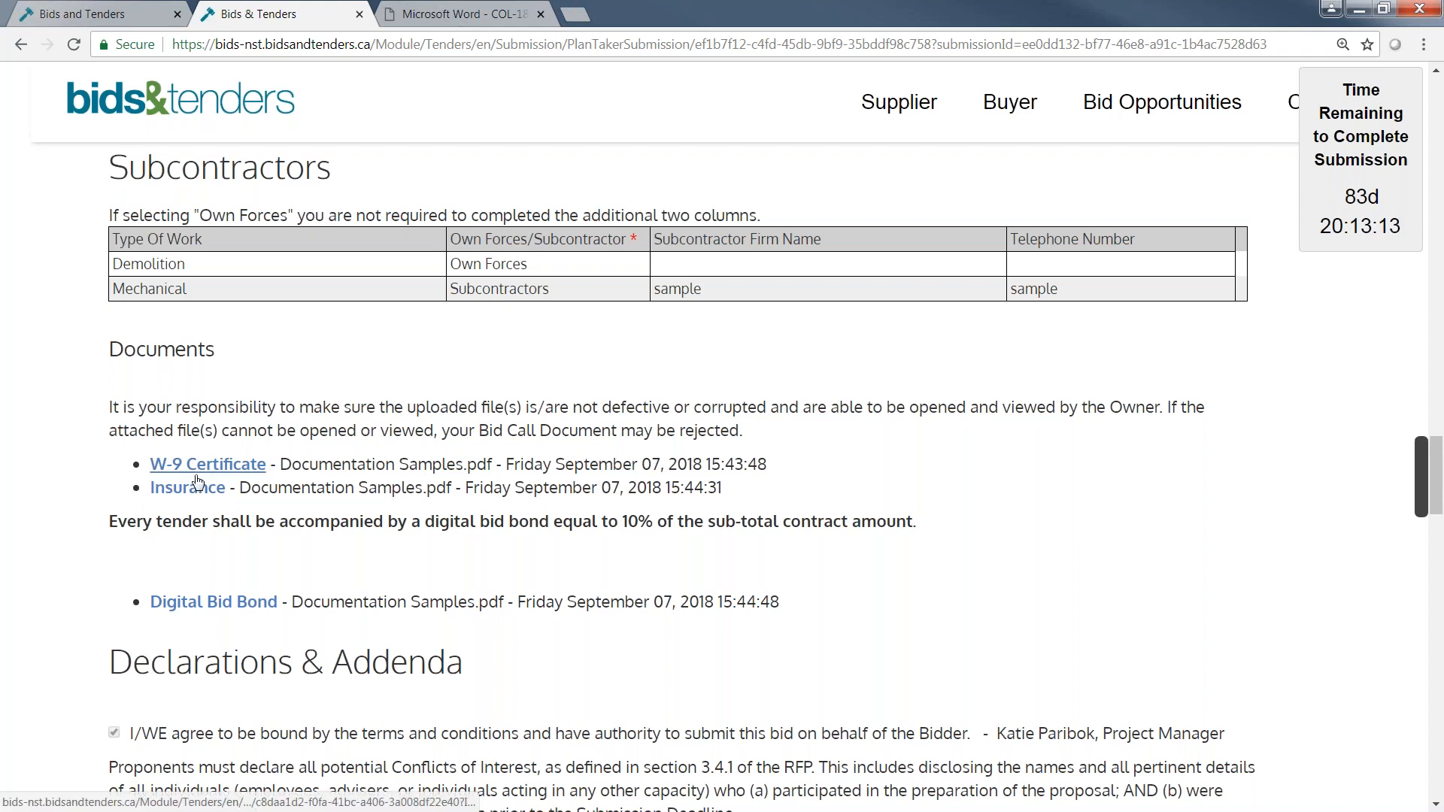
left_click_drag(1442, 491, 1436, 143)
scroll(1442, 494, "down", 4)
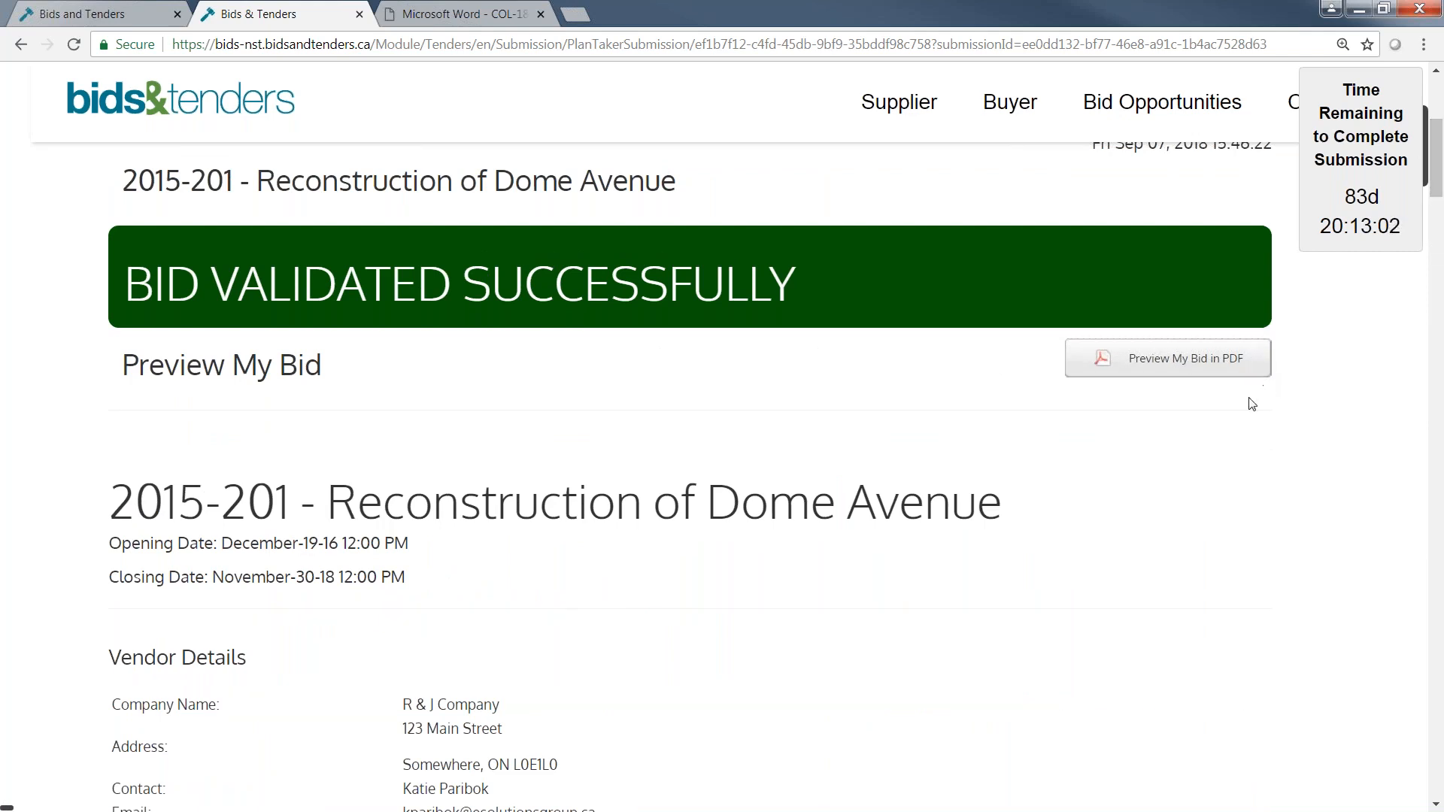
scroll(1332, 388, "up", 2)
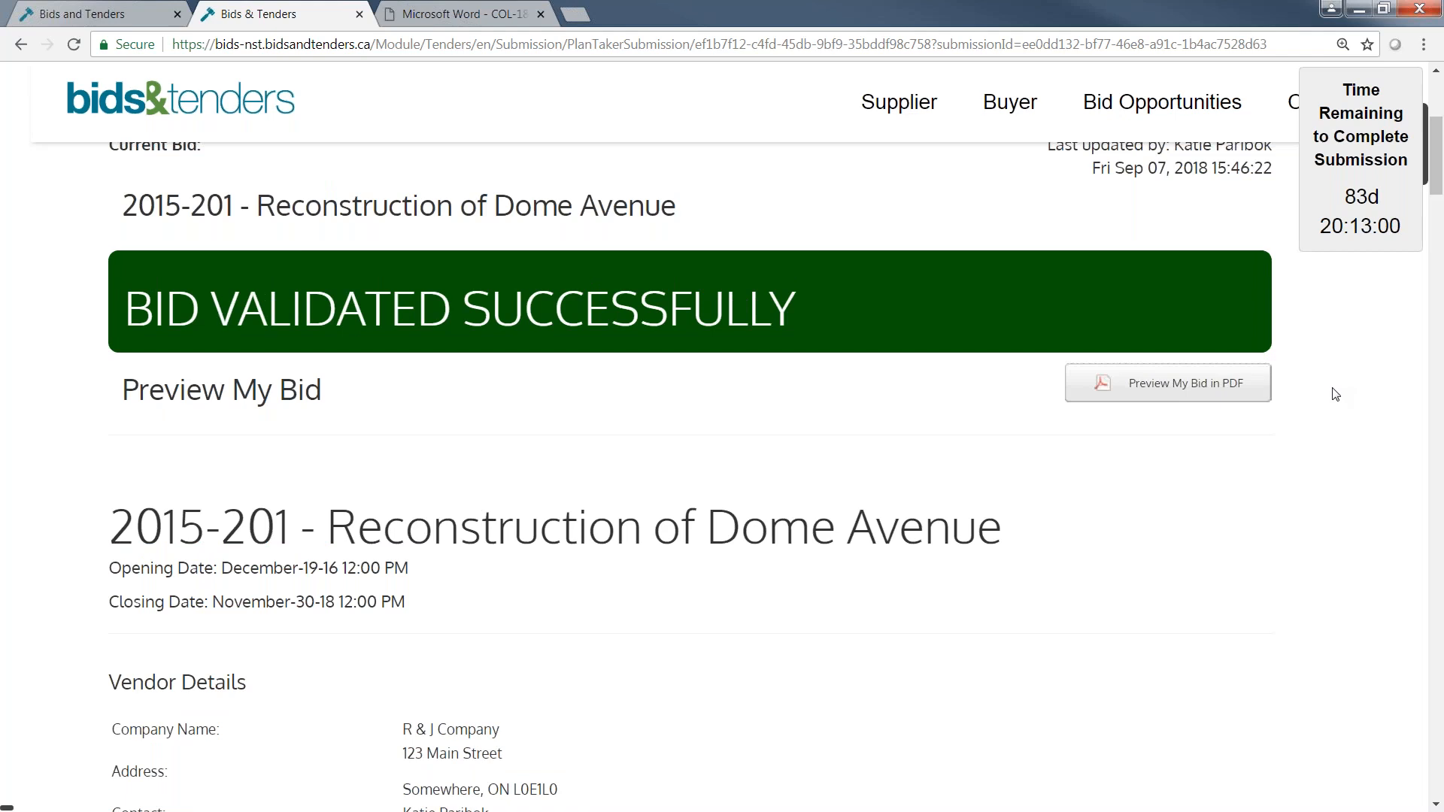
scroll(1340, 391, "up", 2)
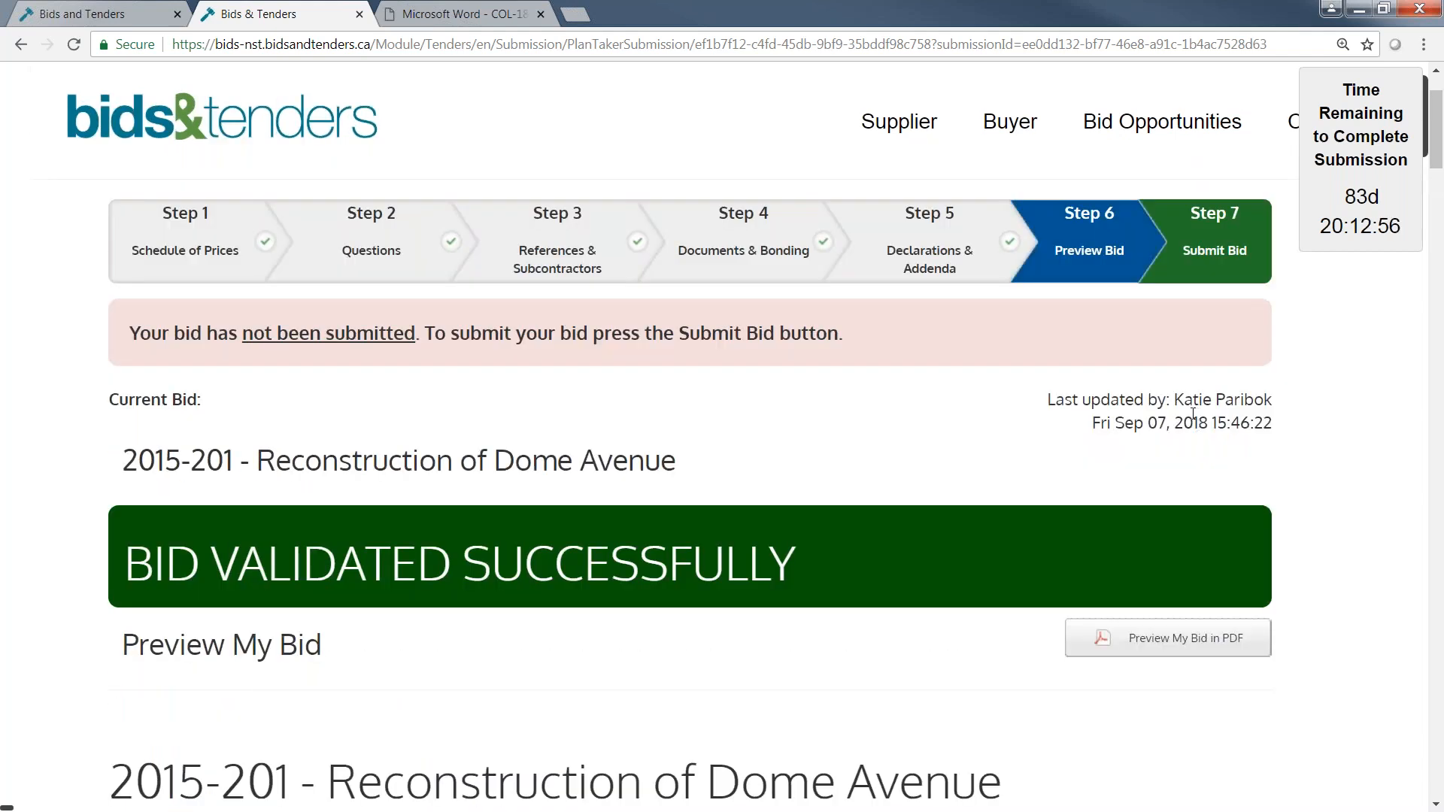
Go to the Submit Bid step, submit the Reconstruction of Dome Avenue bid and confirm the submission.
left_click(1208, 261)
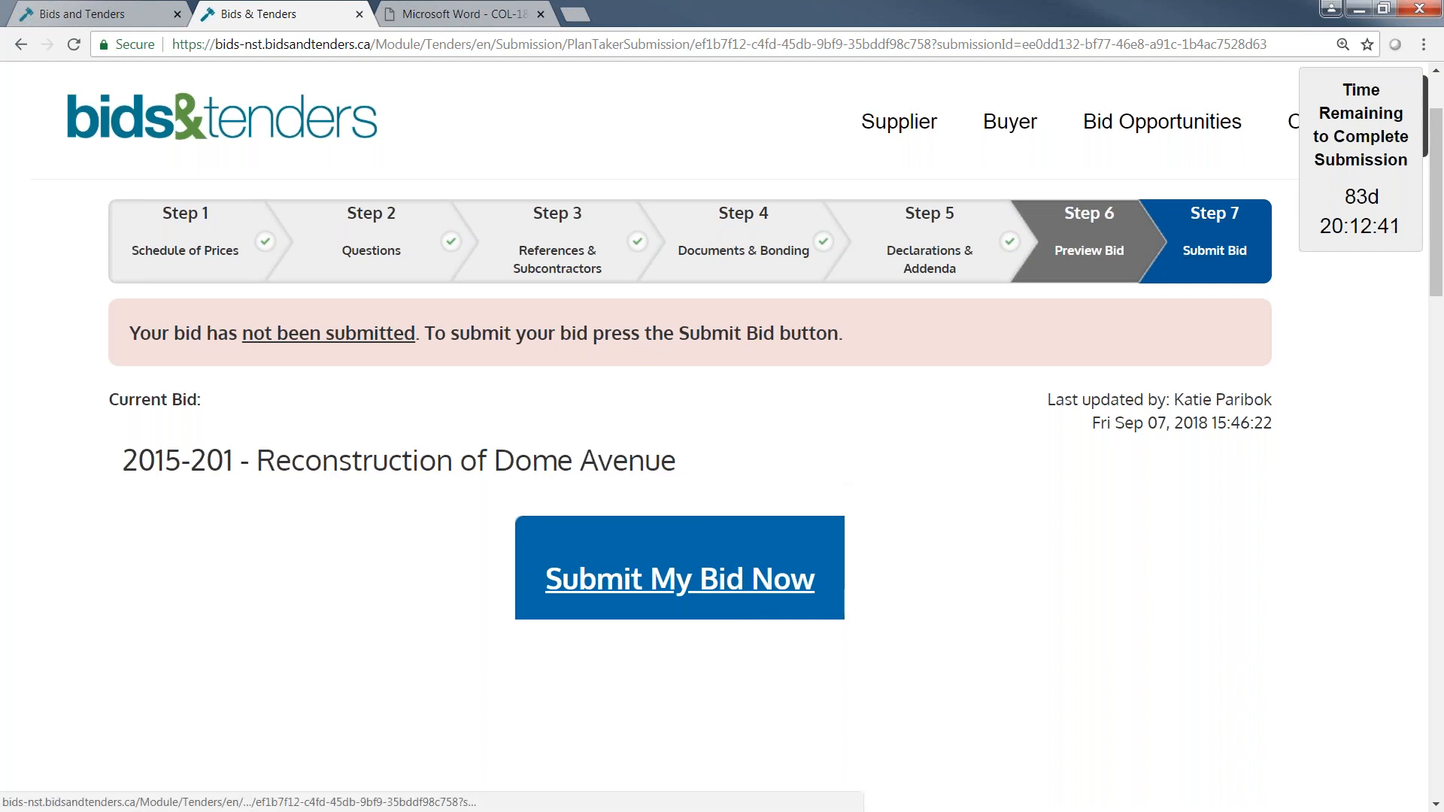
left_click(760, 585)
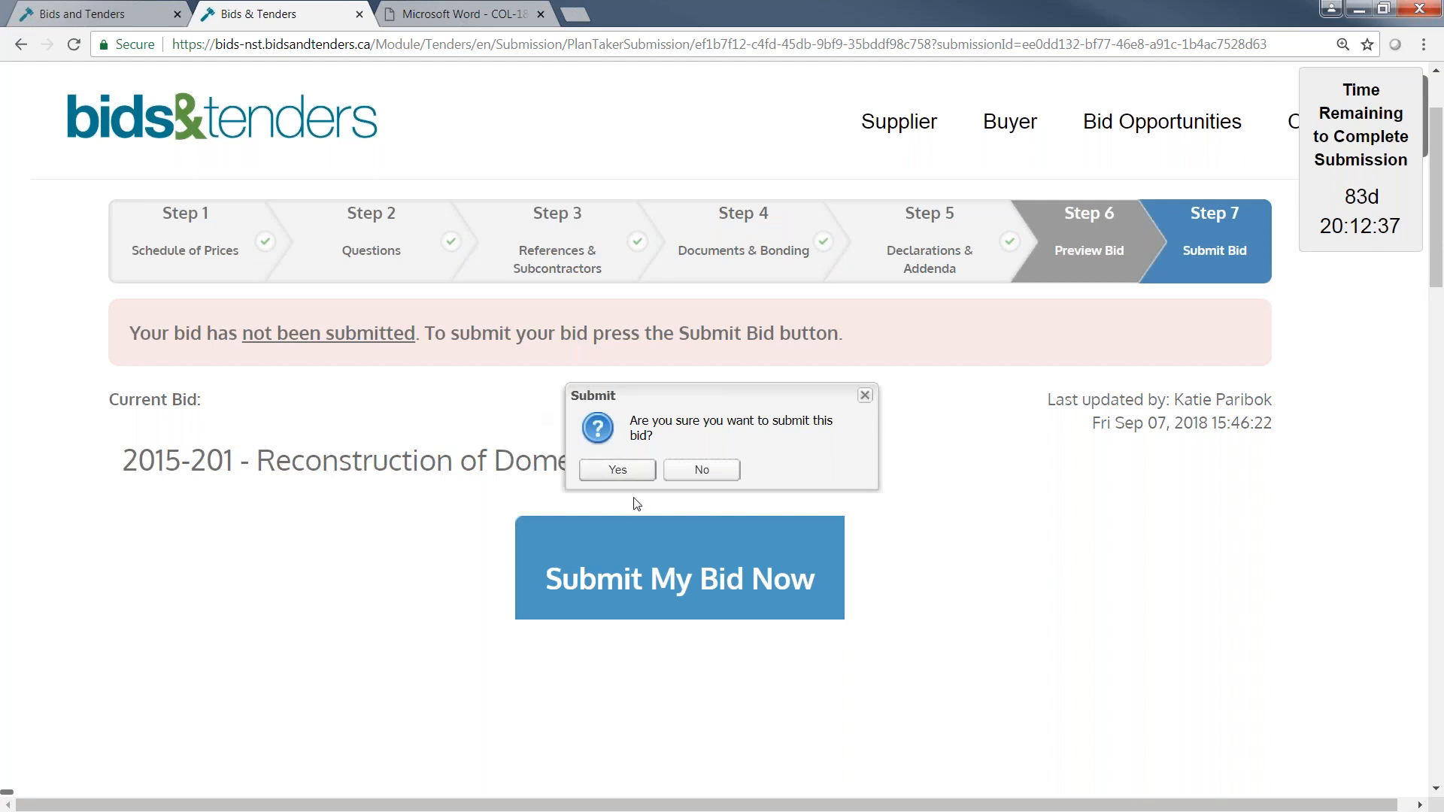
left_click(618, 471)
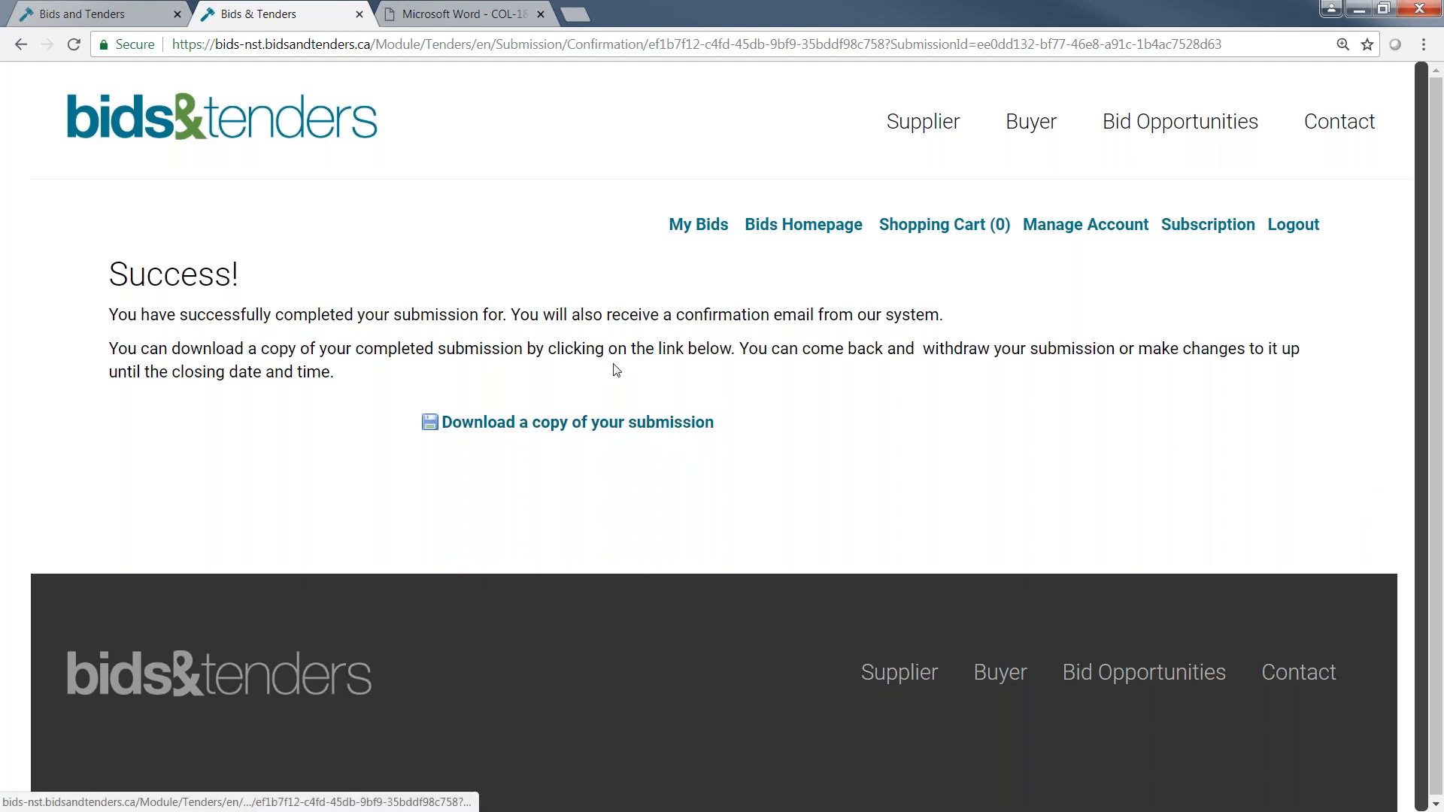
Open My Bids and check the submission status and available actions of the Reconstruction of Dome Avenue bid.
left_click(700, 224)
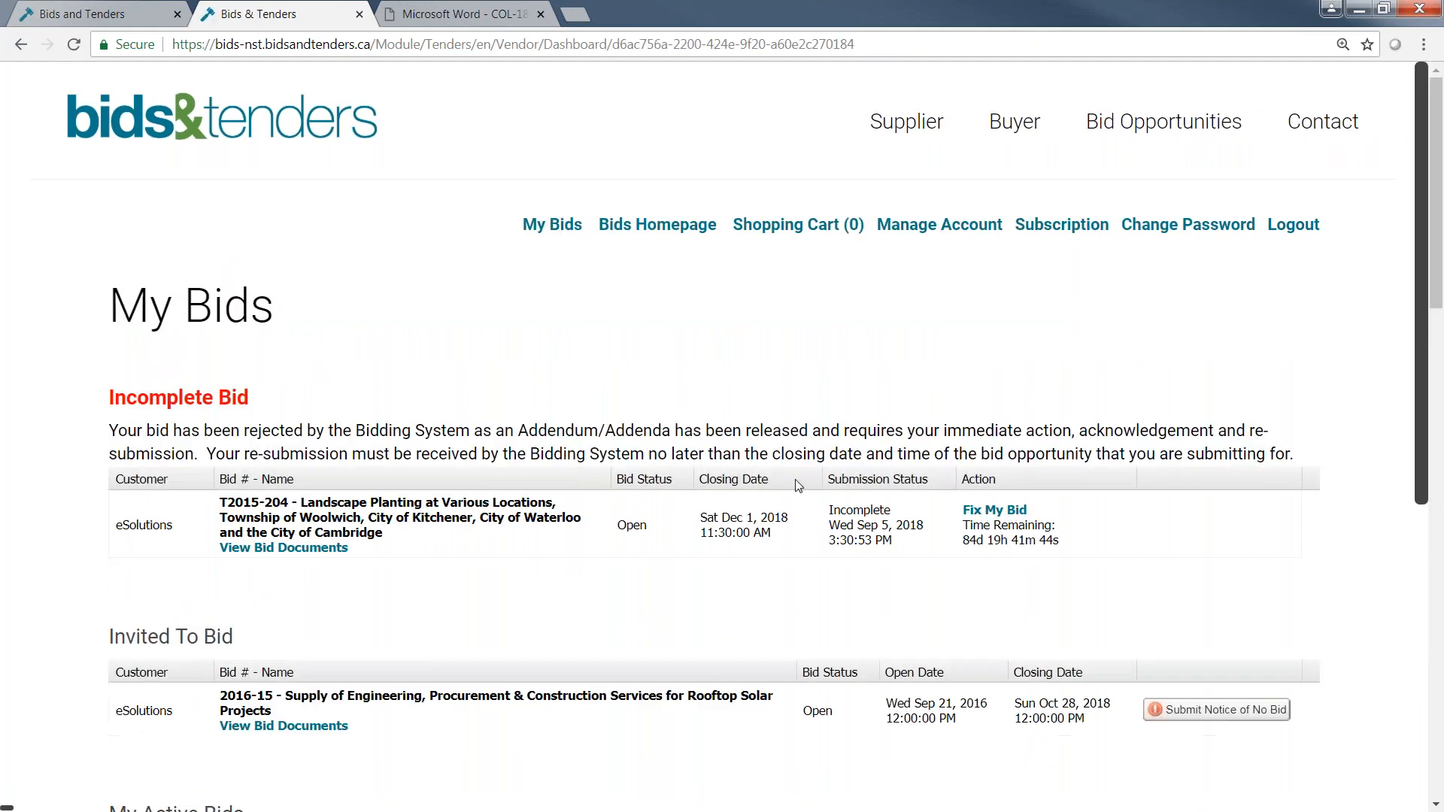
scroll(1025, 473, "down", 1)
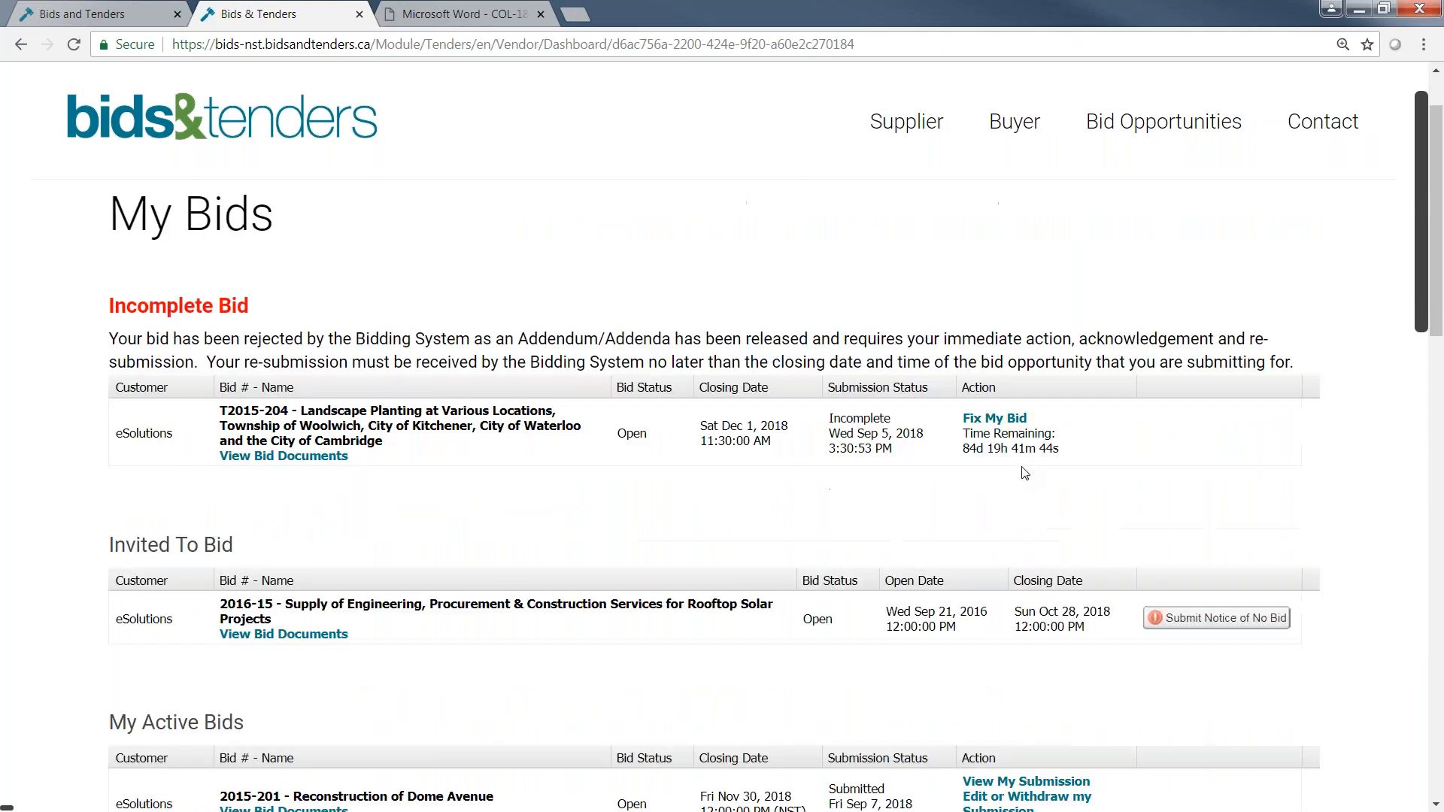
scroll(1024, 473, "down", 2)
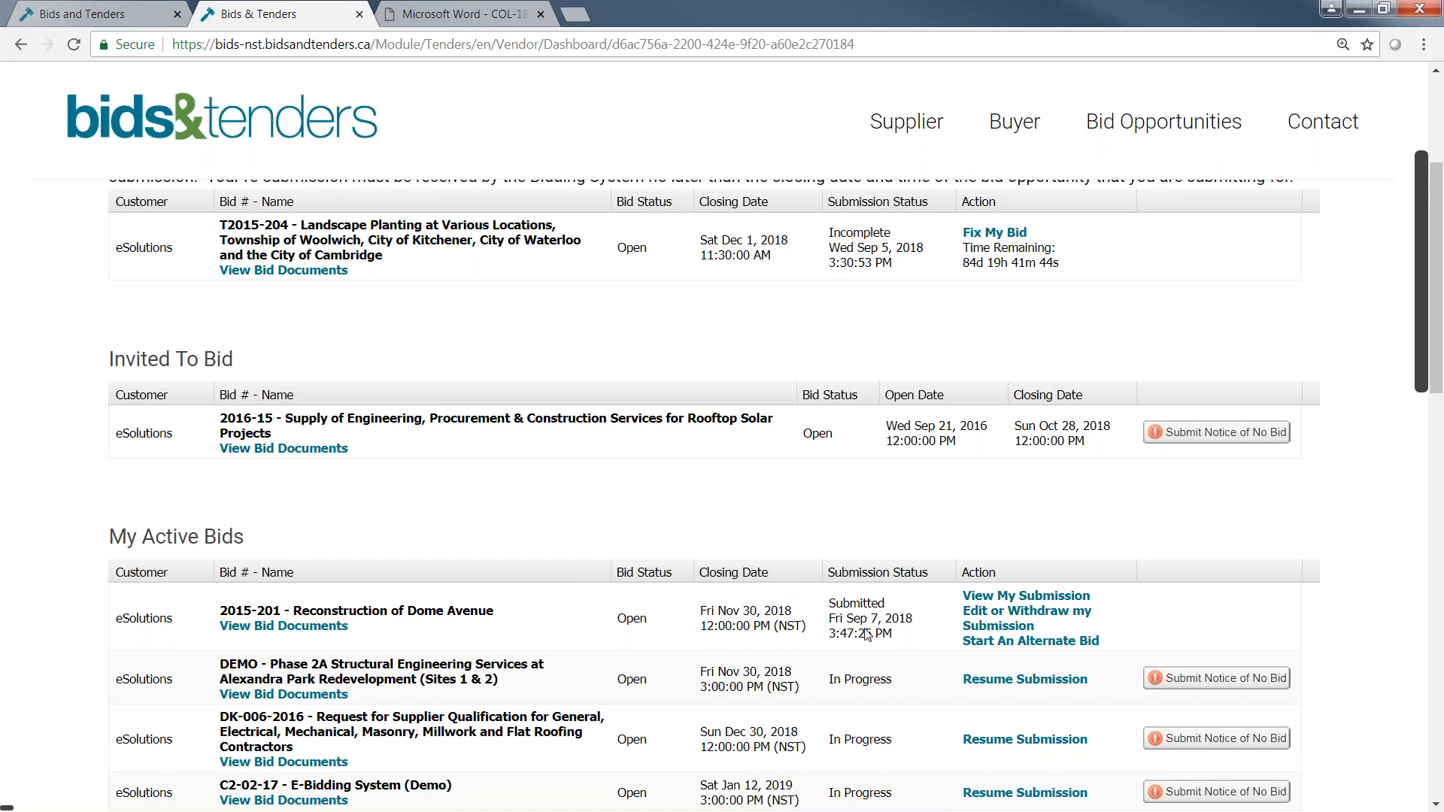
Examine the Incomplete Bid section and its addendum notice for the Landscape Planting at Various Locations bid.
scroll(866, 635, "up", 1)
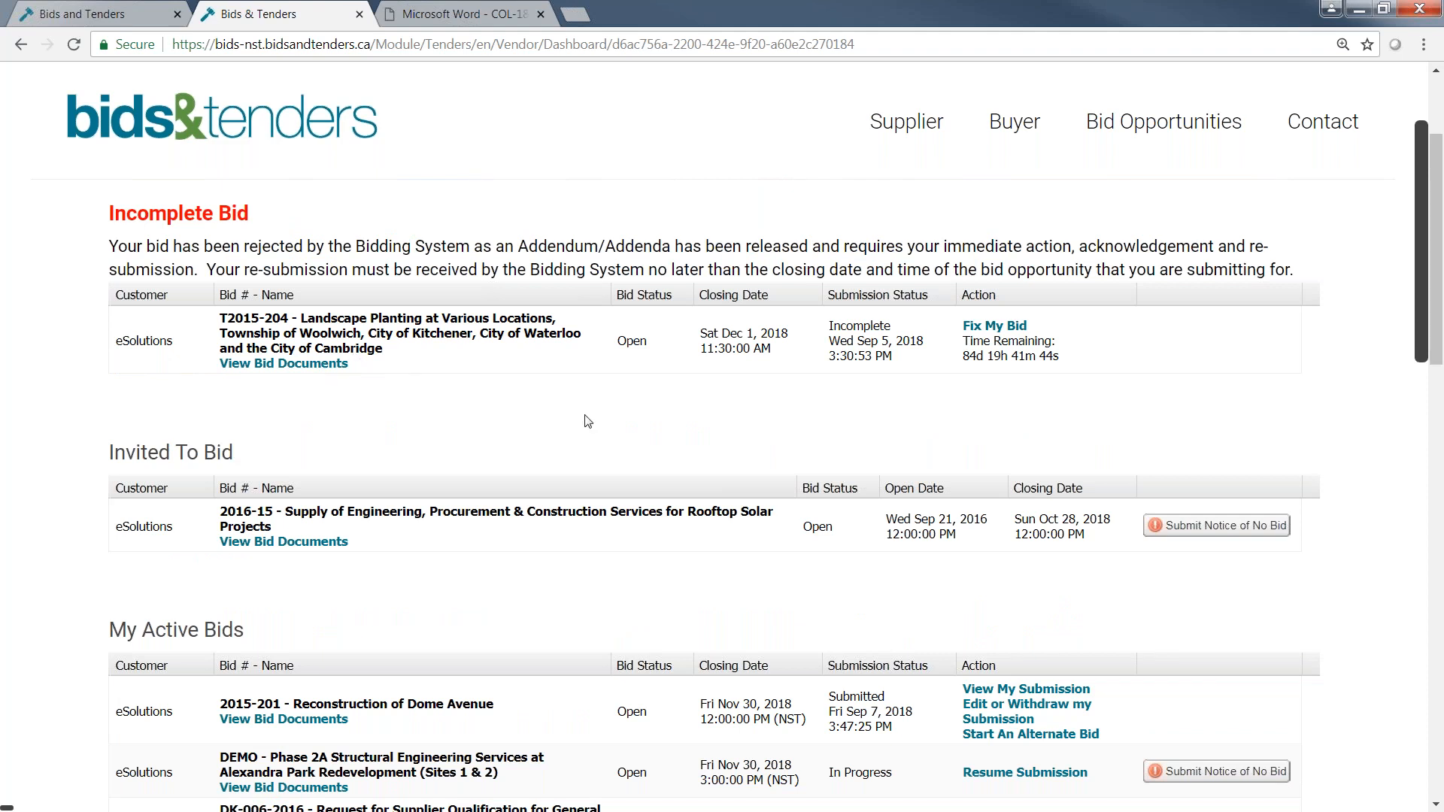
scroll(1066, 373, "up", 1)
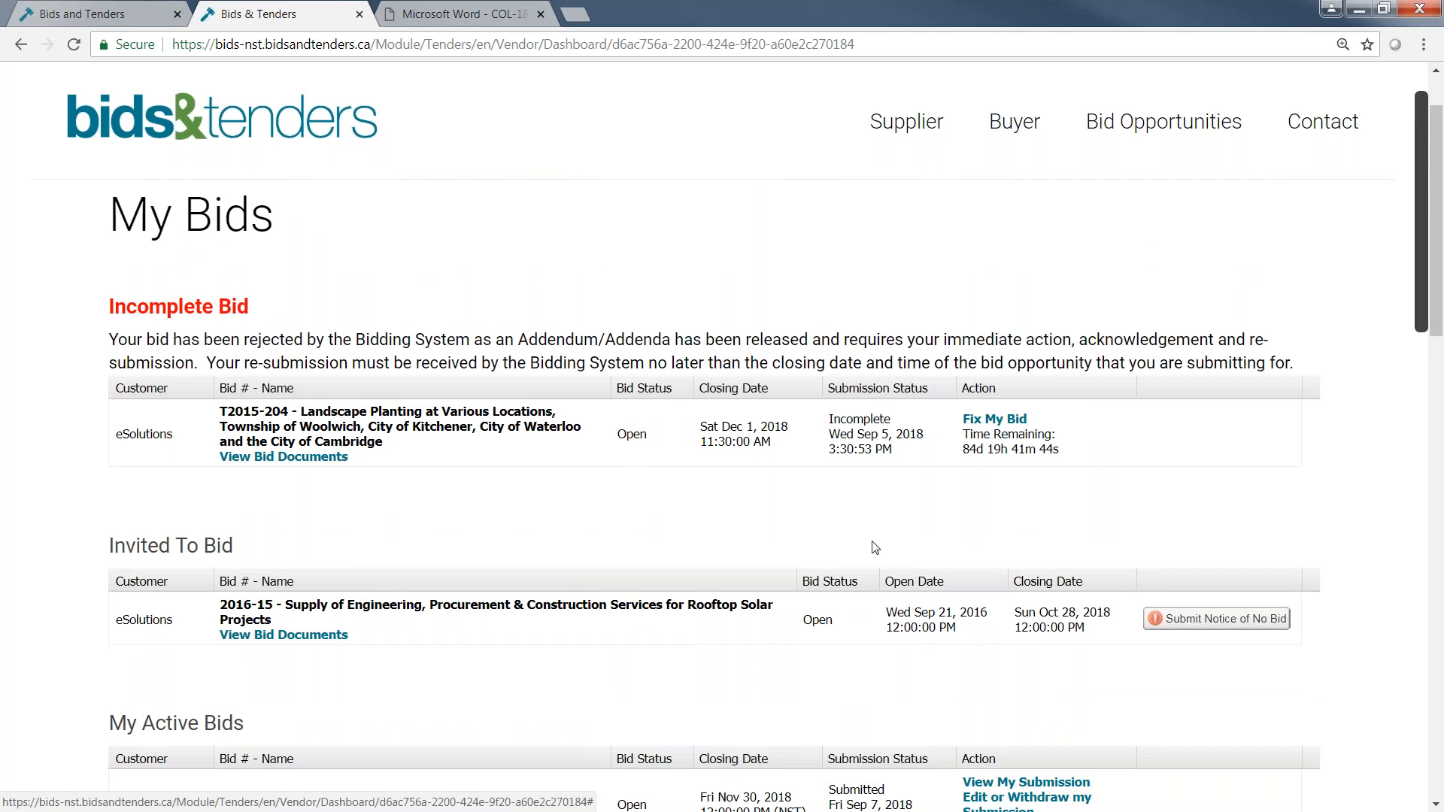
scroll(863, 534, "down", 1)
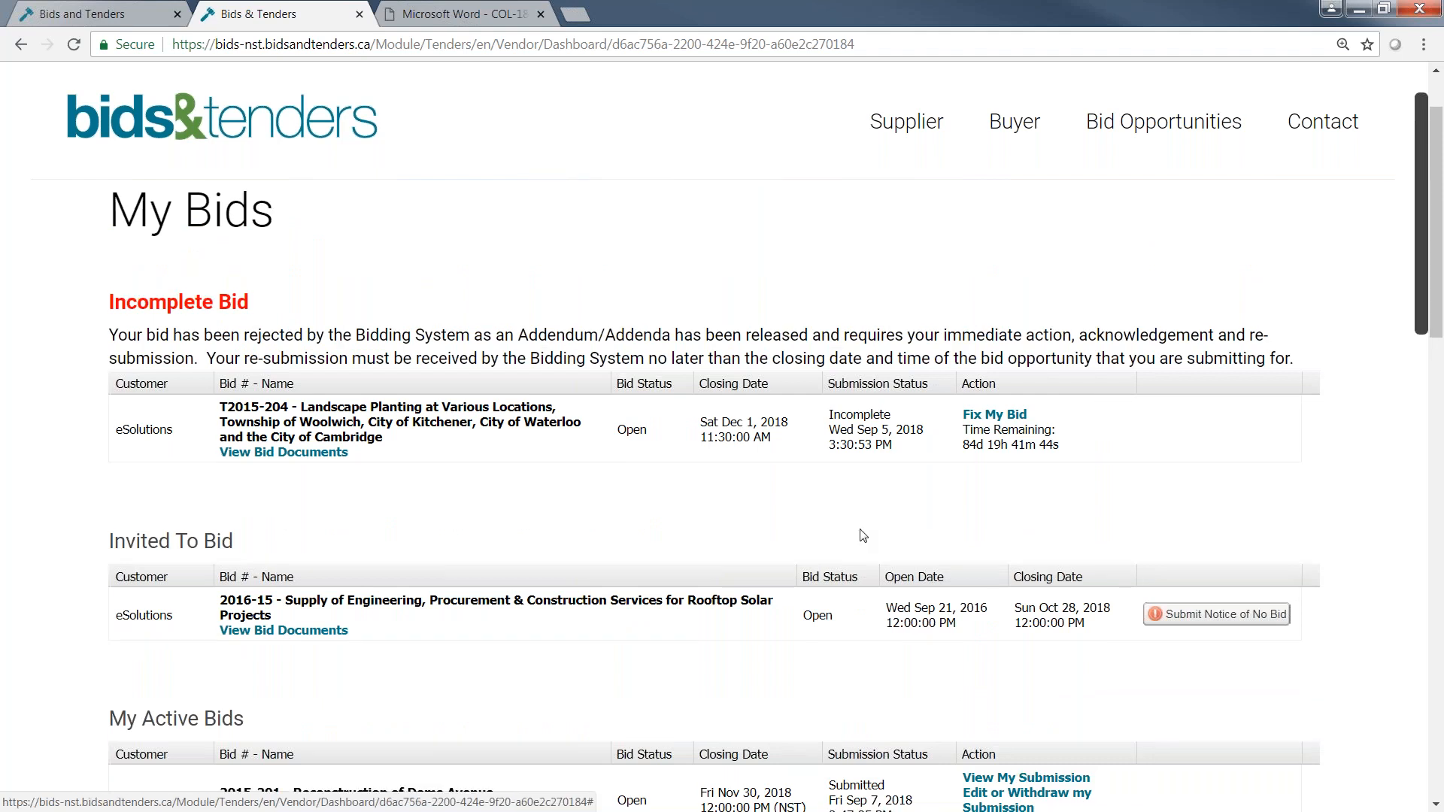
scroll(863, 535, "down", 1)
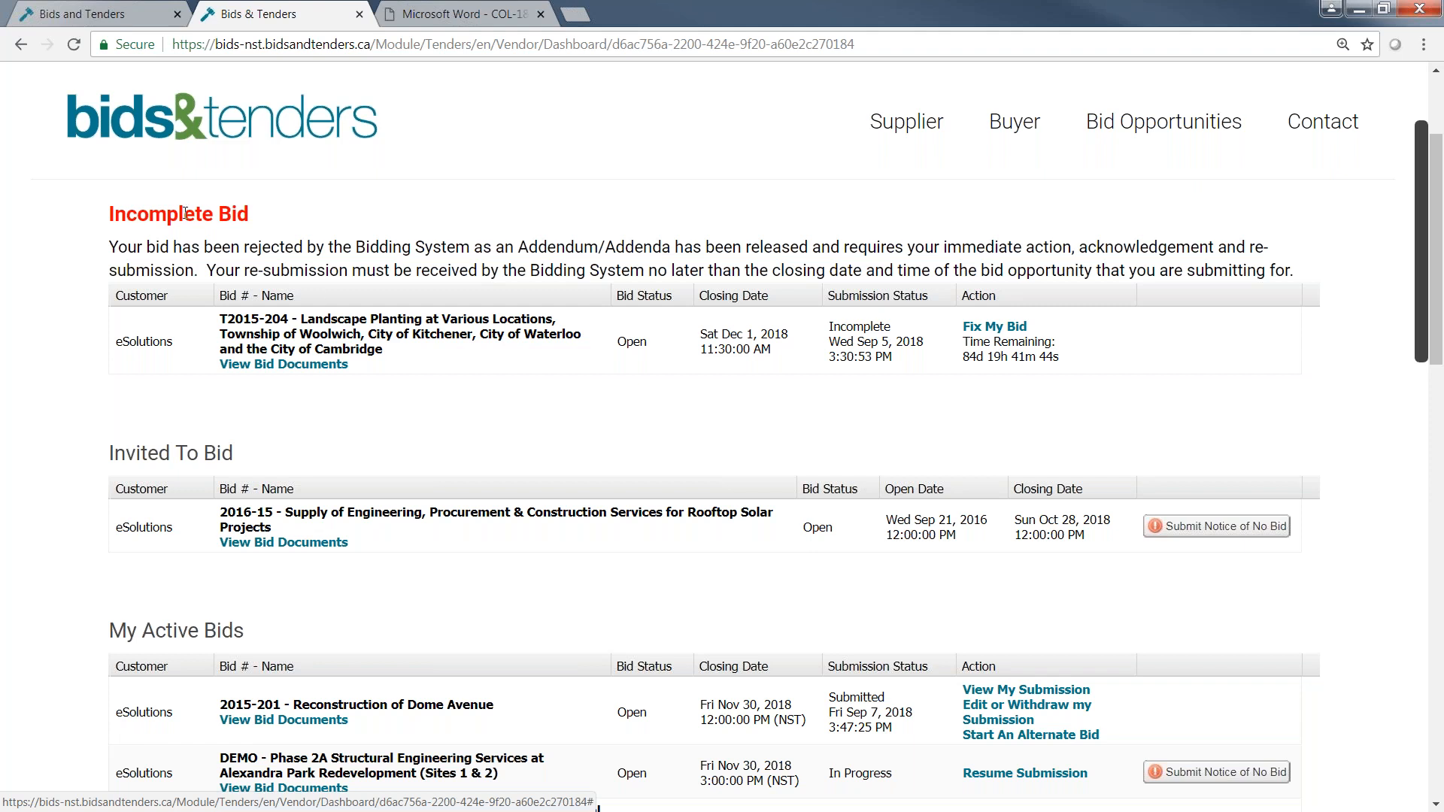
left_click_drag(110, 215, 249, 215)
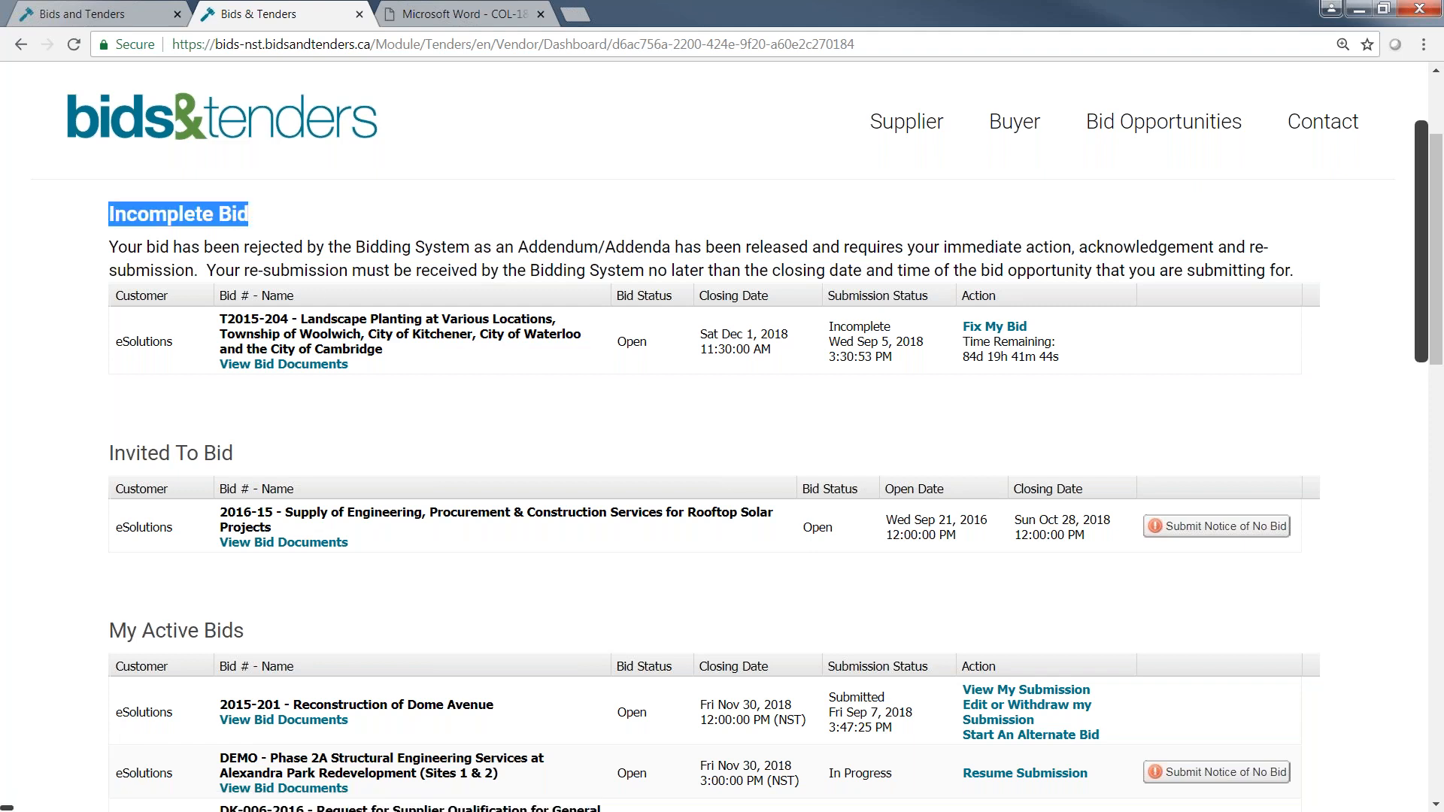
left_click(525, 265)
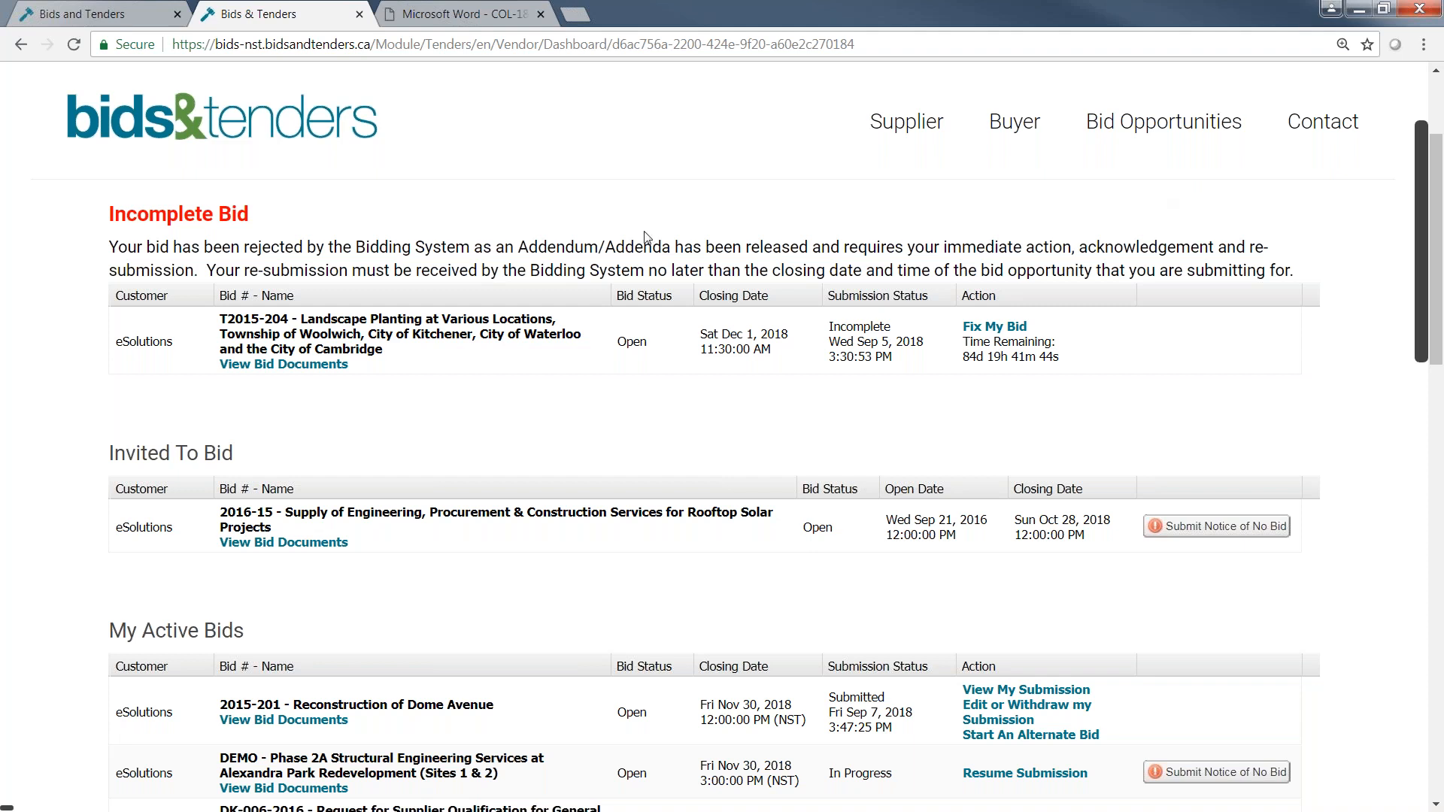
Return to the public bids&tenders homepage and open its Contact page to view the support details.
left_click(128, 20)
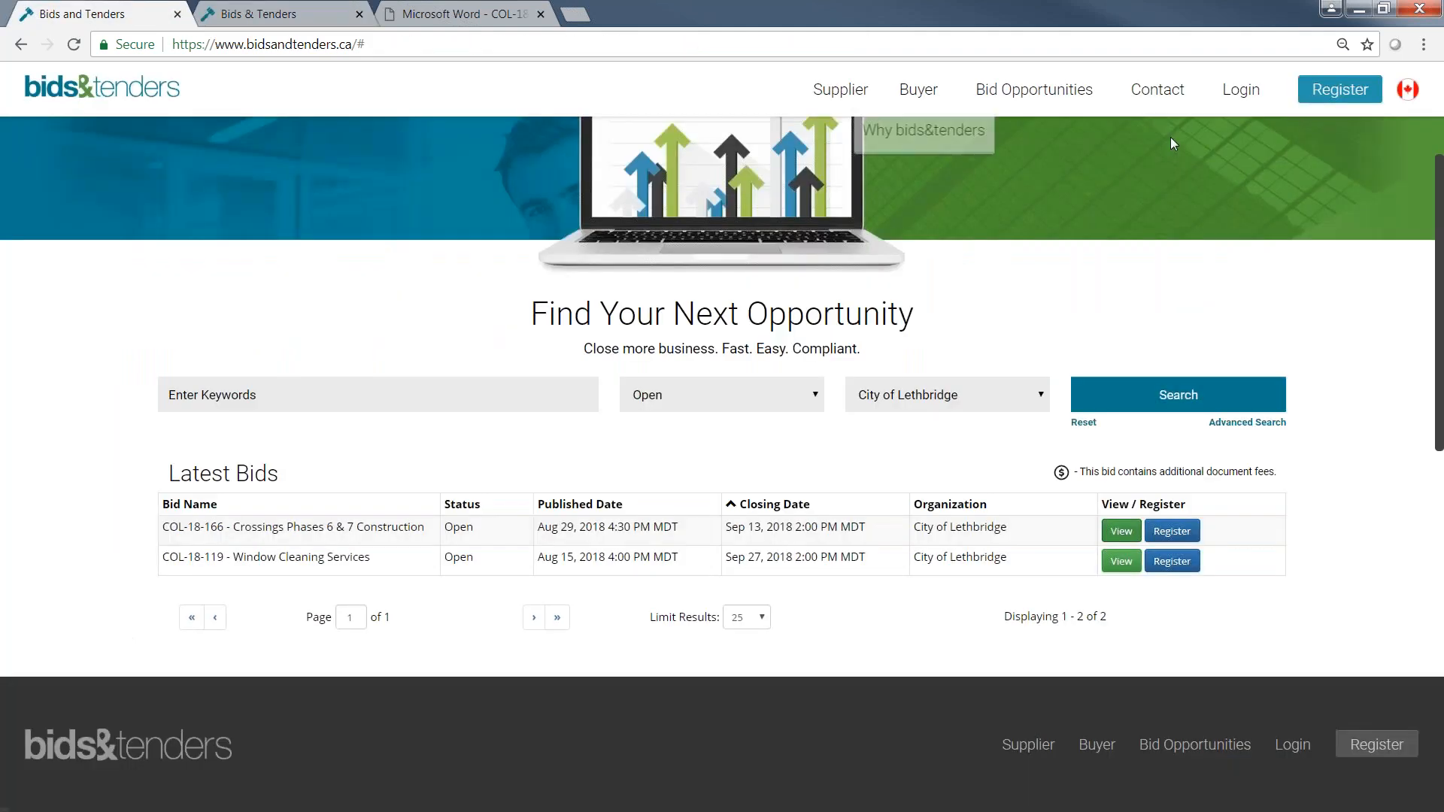
left_click(1157, 89)
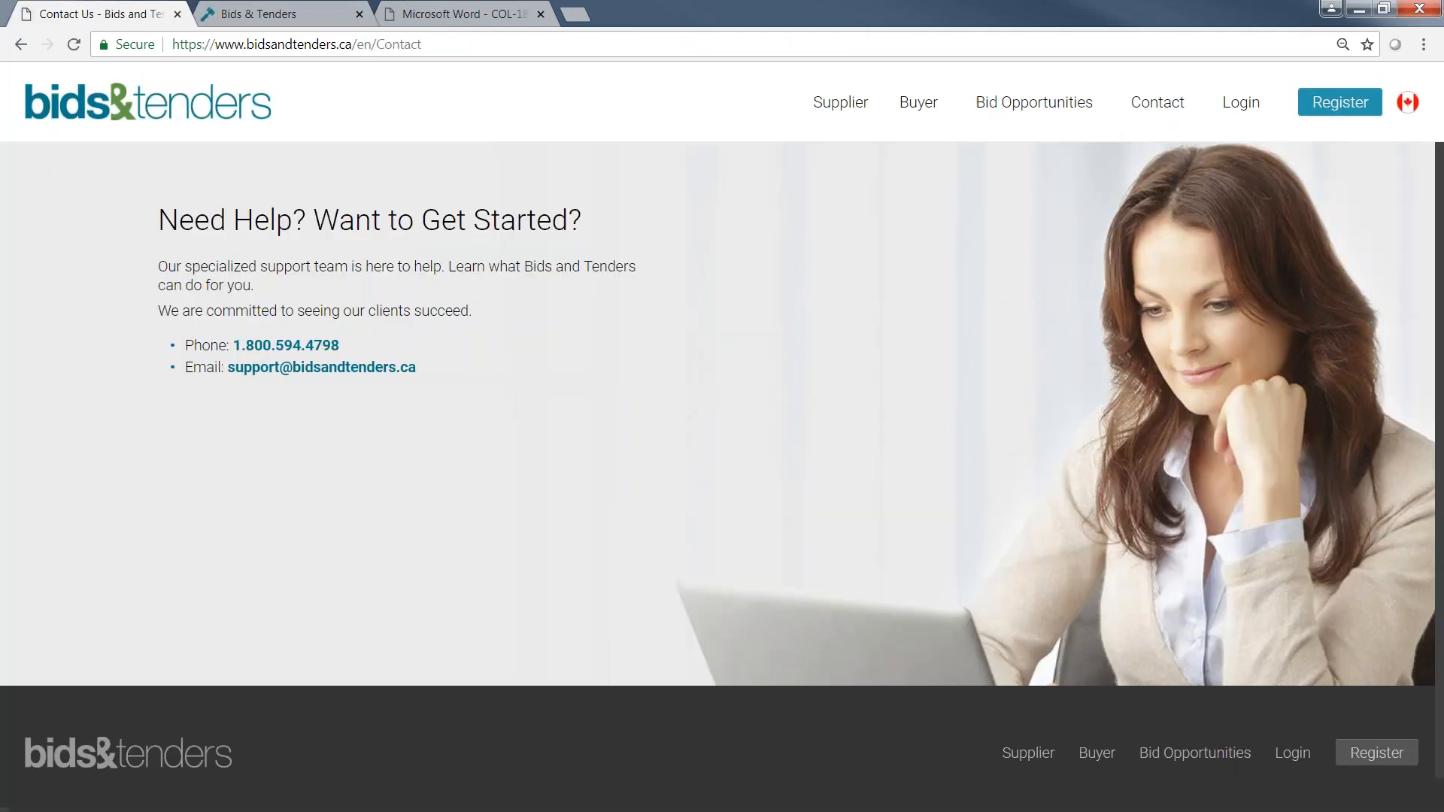